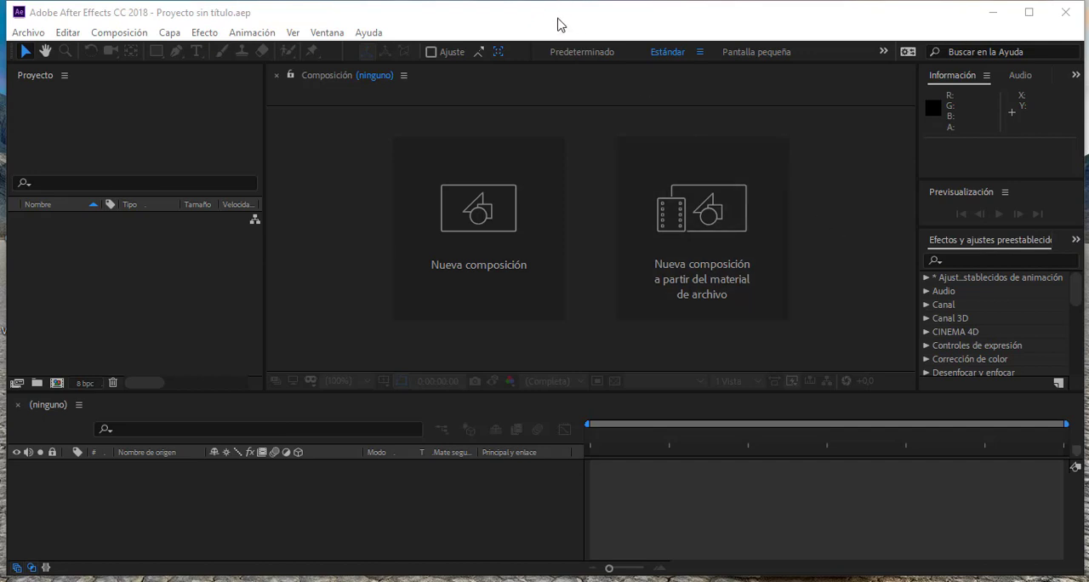
- Reset the Estándar workspace to its saved layout
click(406, 18)
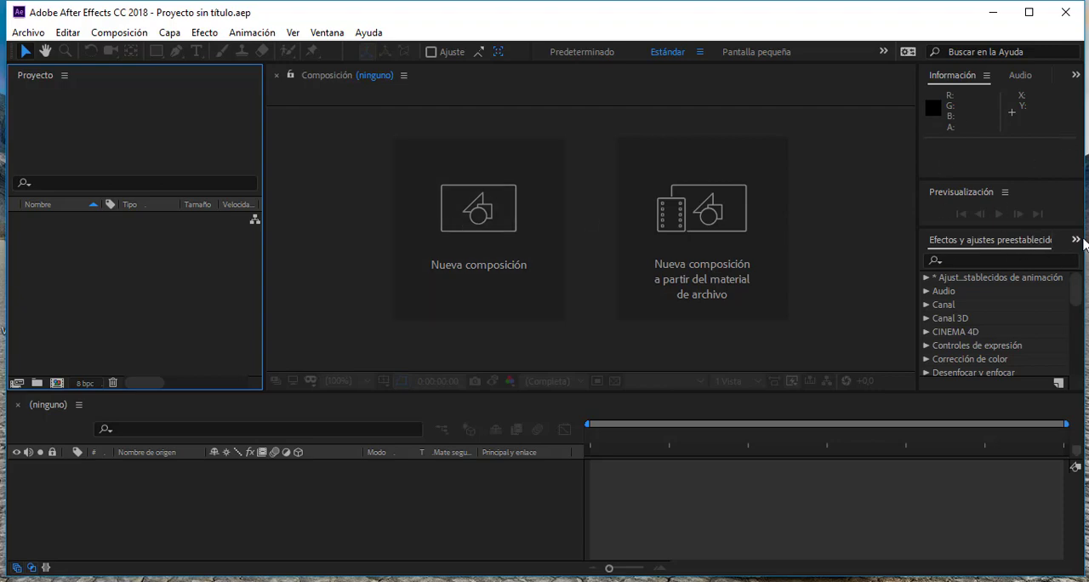
click(328, 35)
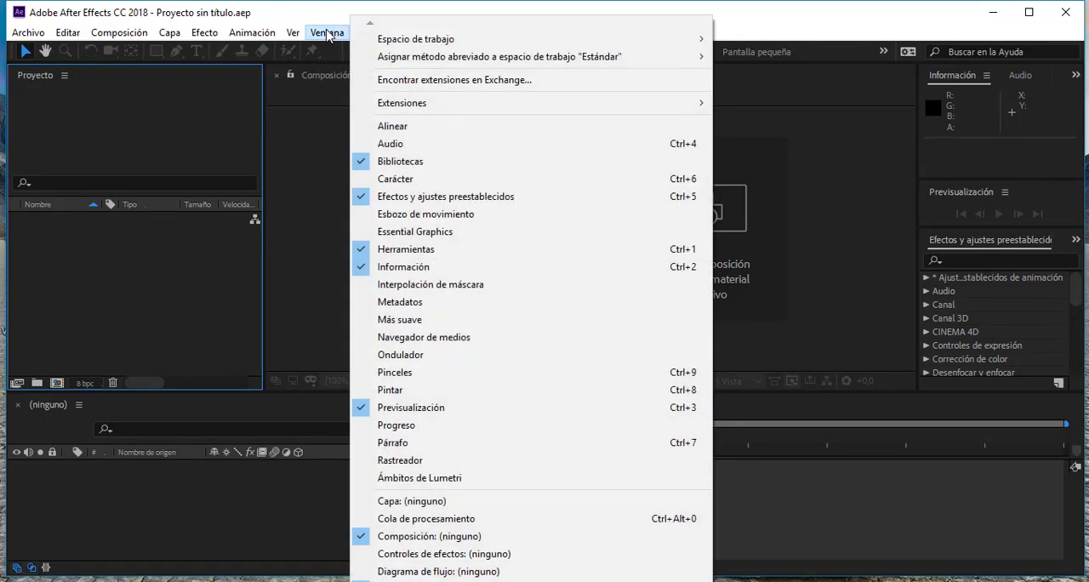
mouse_move(402, 44)
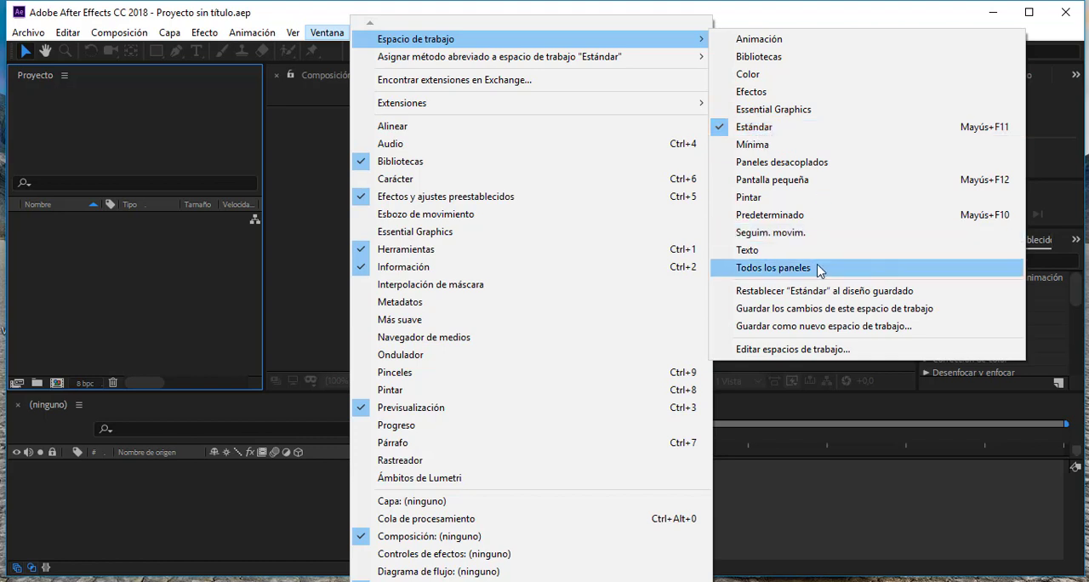
click(787, 298)
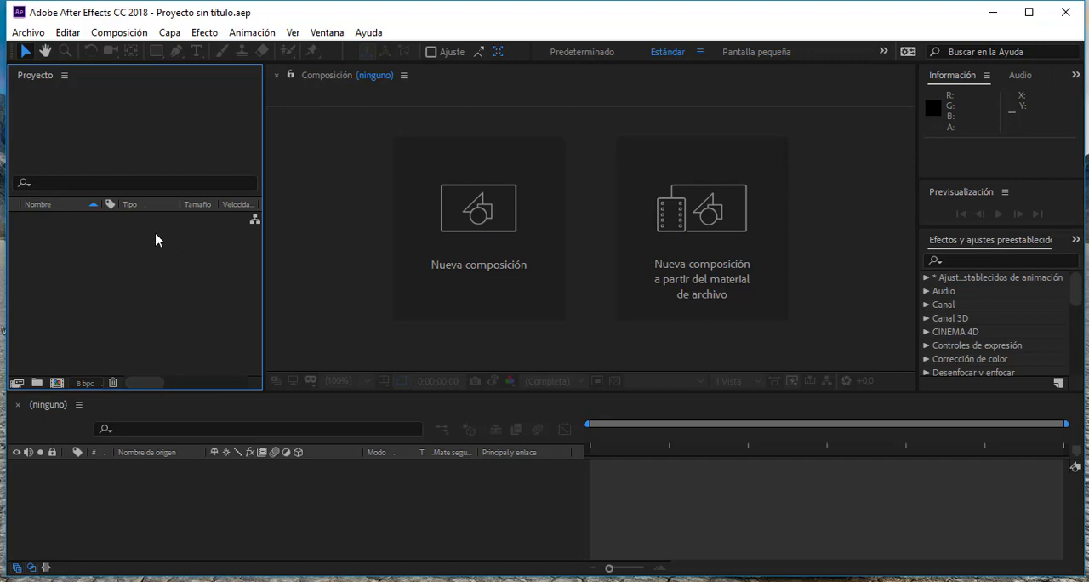
- Start a file import into the project and select pelota.png in the EJERCICIOS folder
double_click(111, 319)
click(28, 33)
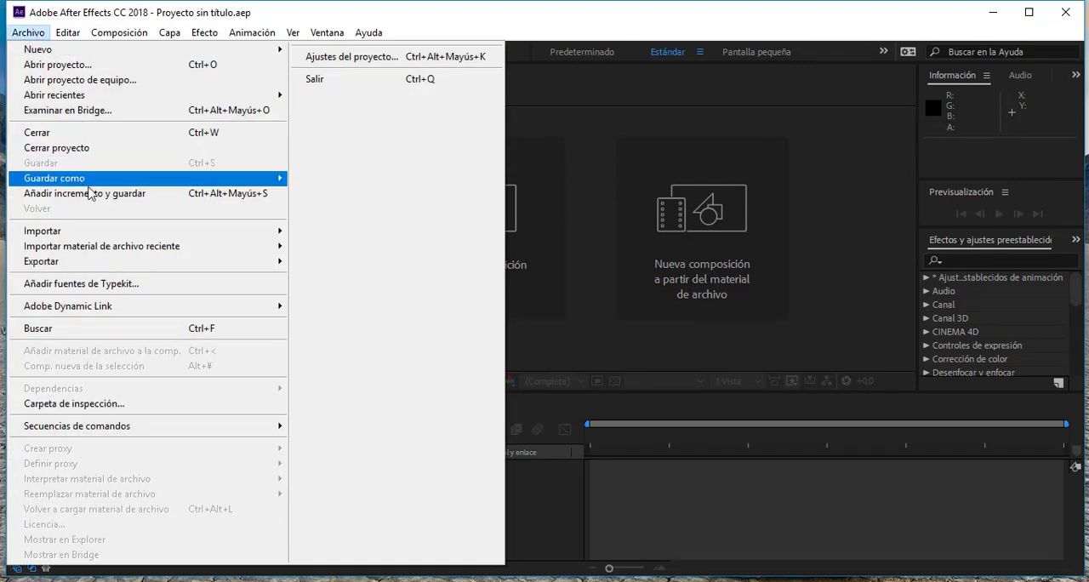
mouse_move(107, 235)
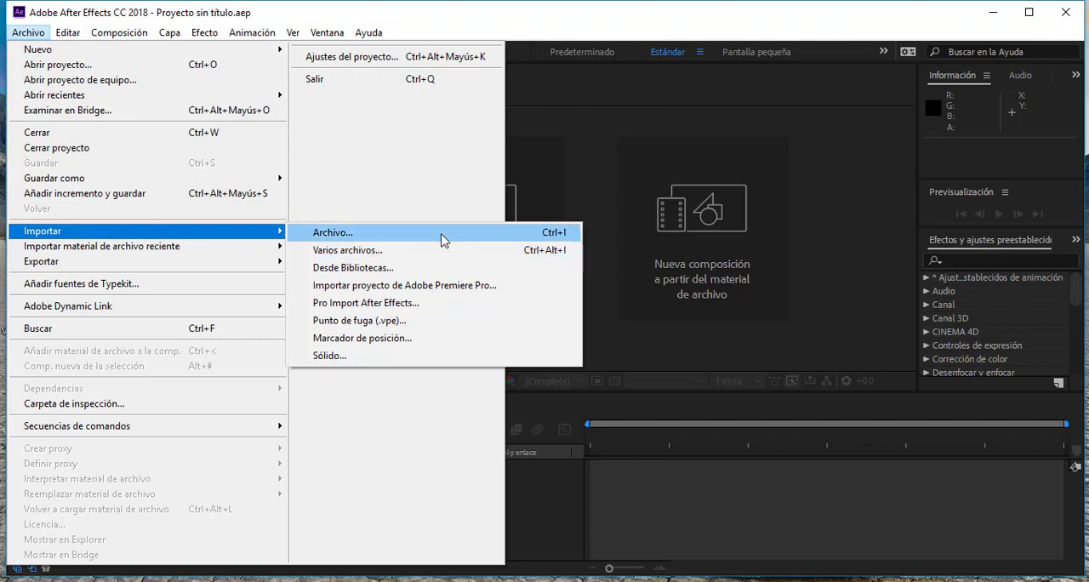
click(557, 238)
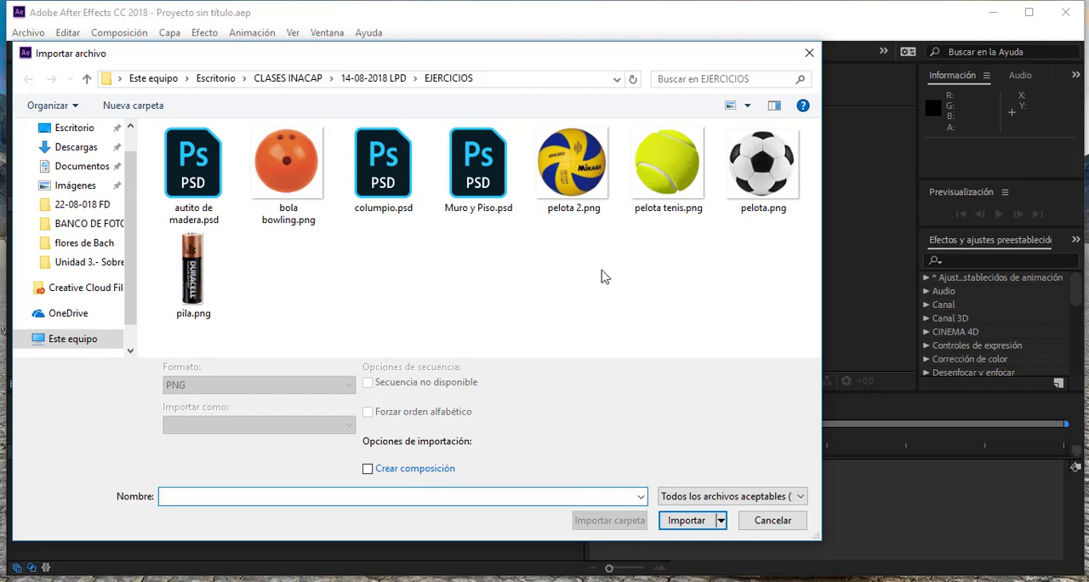
click(768, 174)
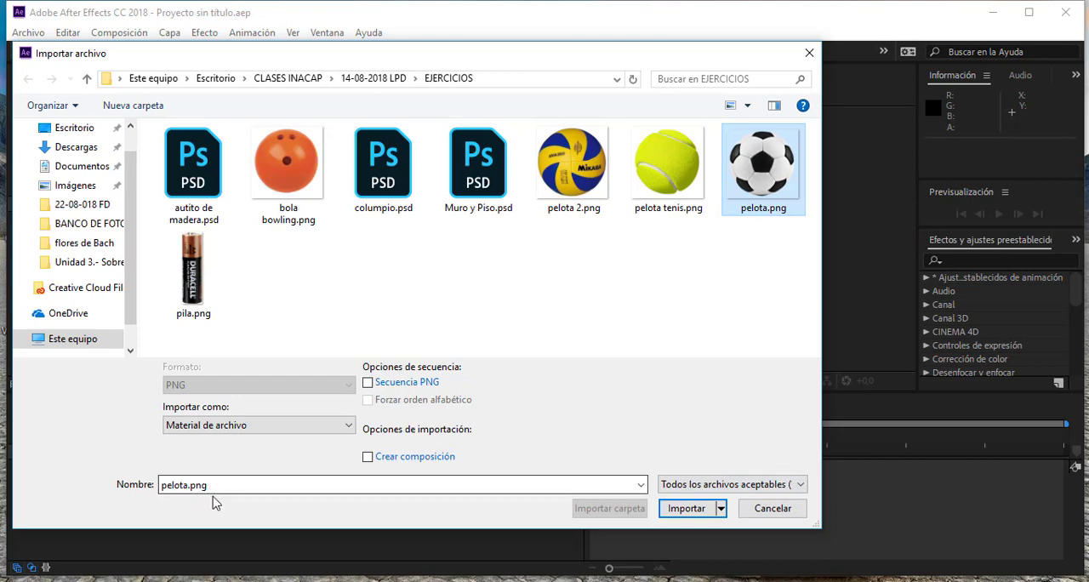
- Examine the list of file formats accepted for import, leaving the file type filter as it is
click(694, 491)
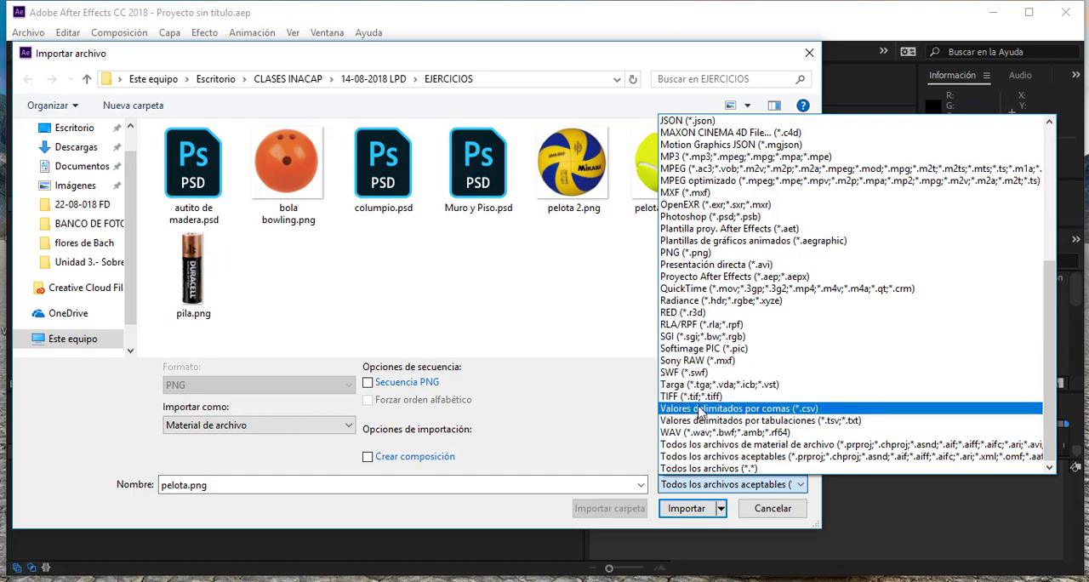
scroll(704, 356, up, 2)
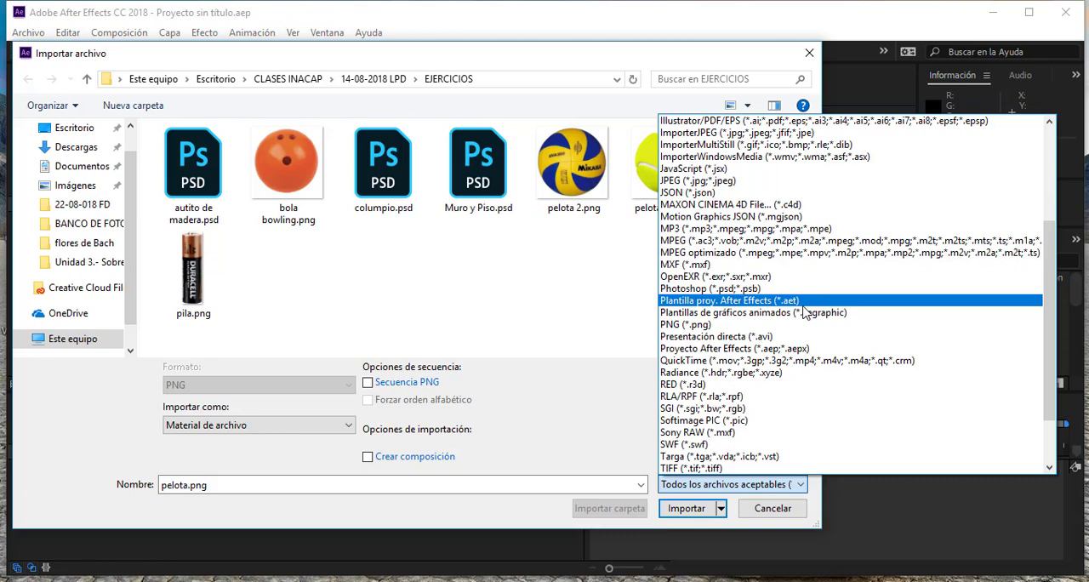
scroll(769, 276, up, 2)
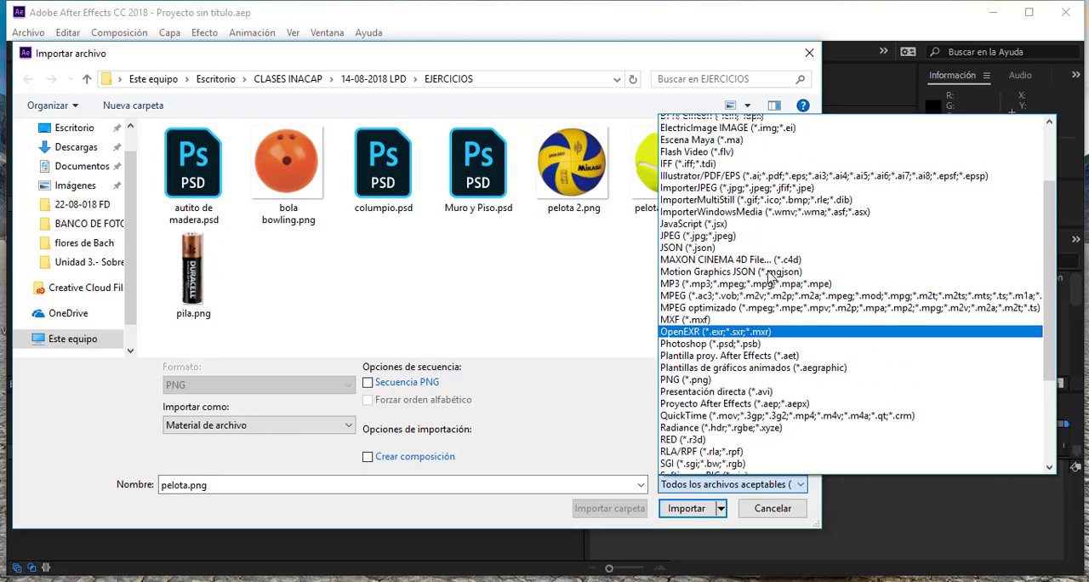
scroll(768, 277, up, 3)
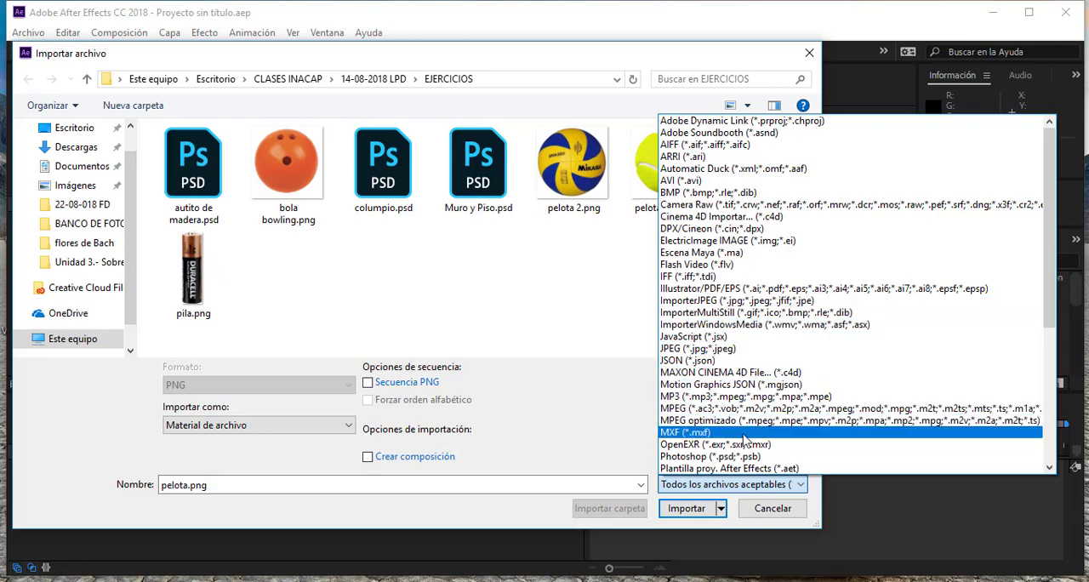
click(406, 272)
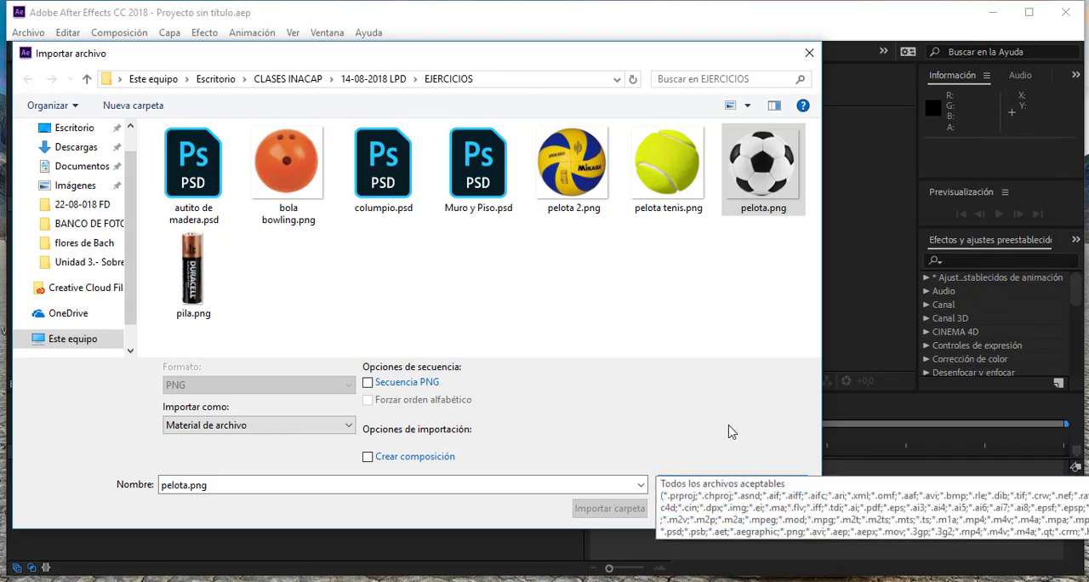
- Import pelota.png and pila.png together as footage (Material de archivo), without creating a composition
click(729, 303)
click(773, 173)
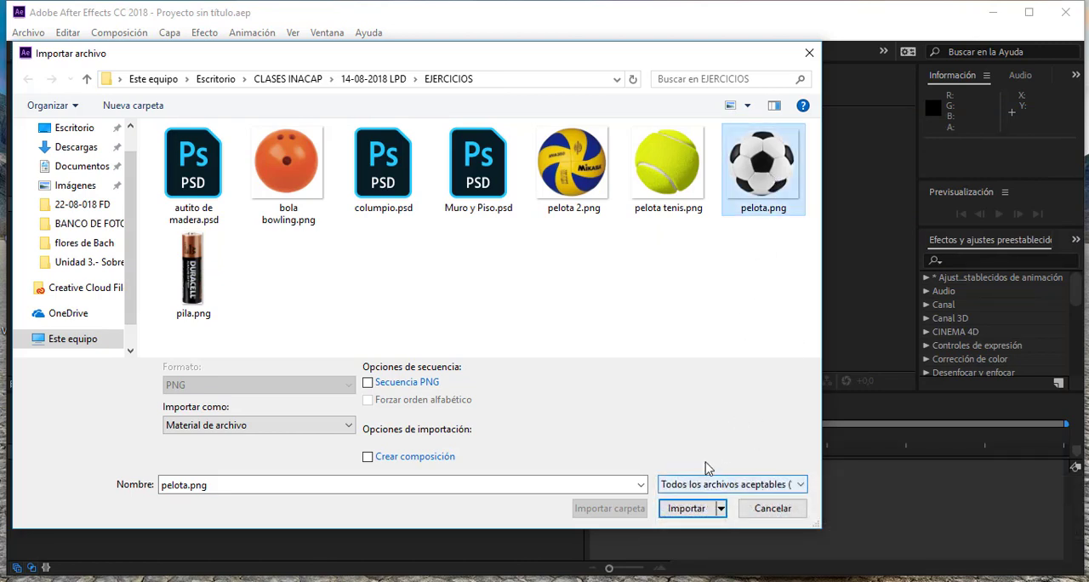
ctrl+click(197, 281)
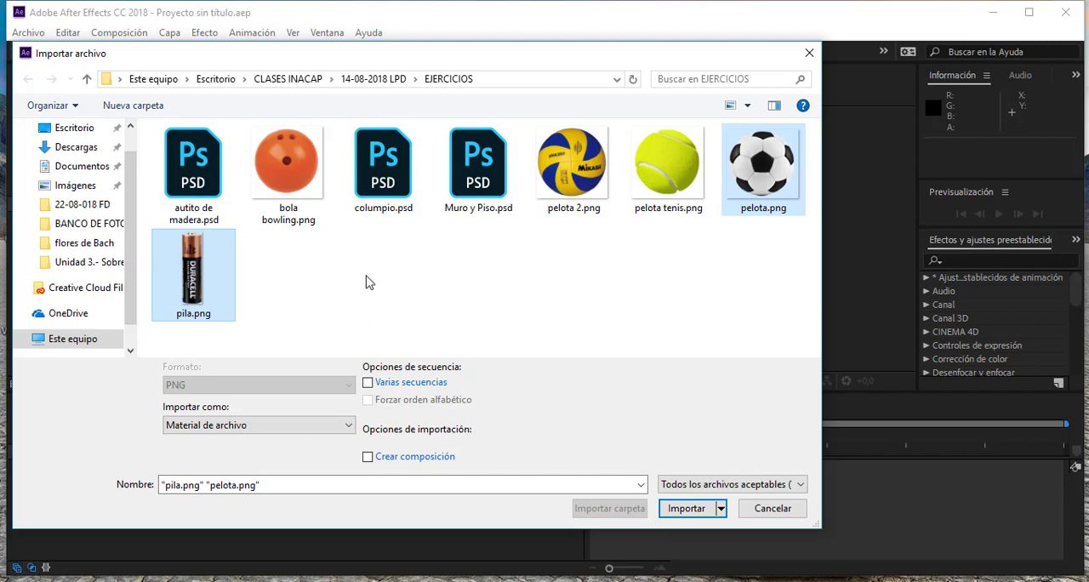
click(502, 287)
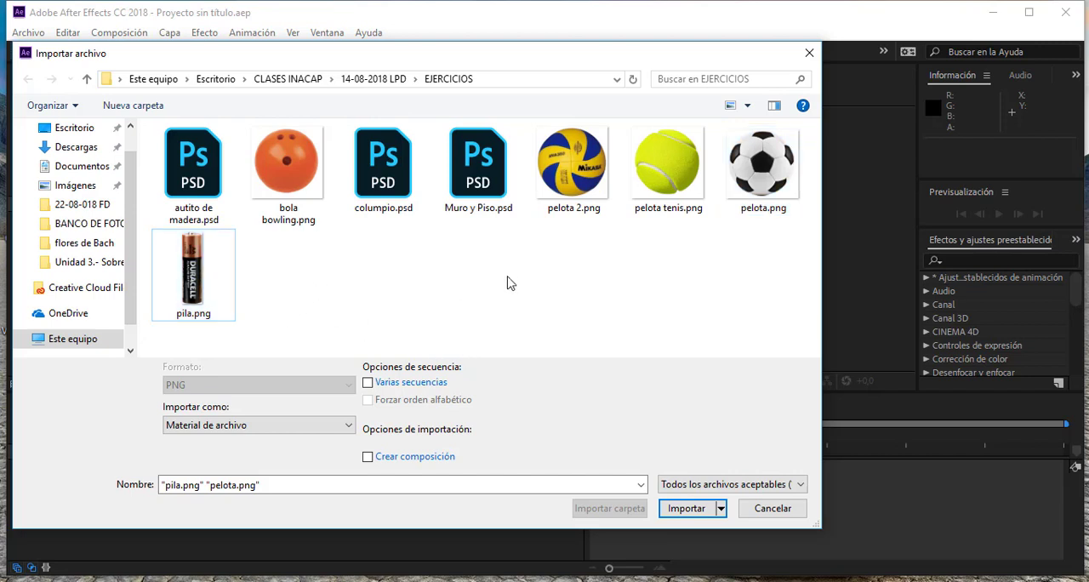
click(765, 173)
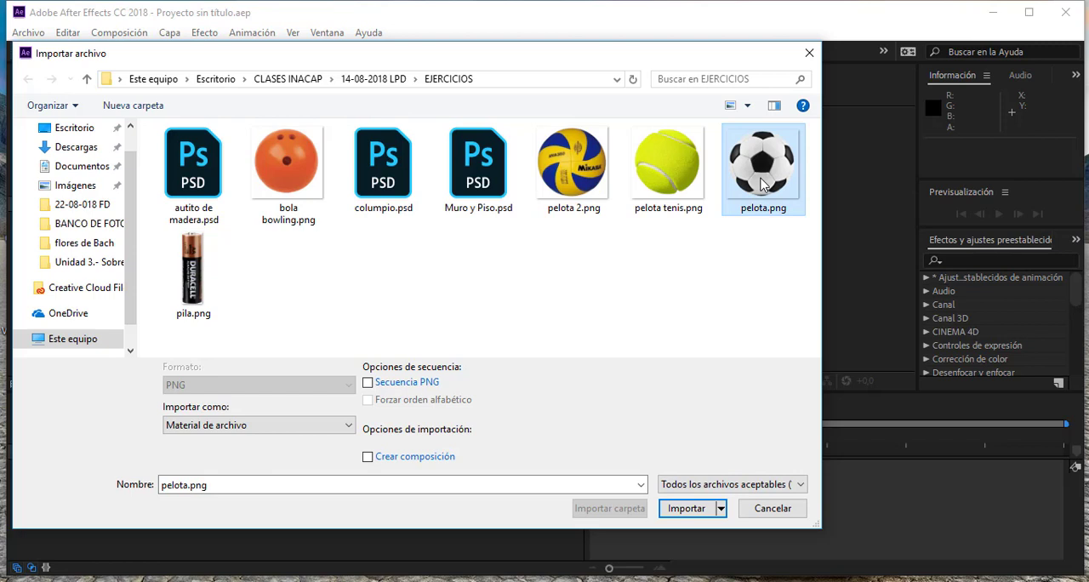
ctrl+click(203, 293)
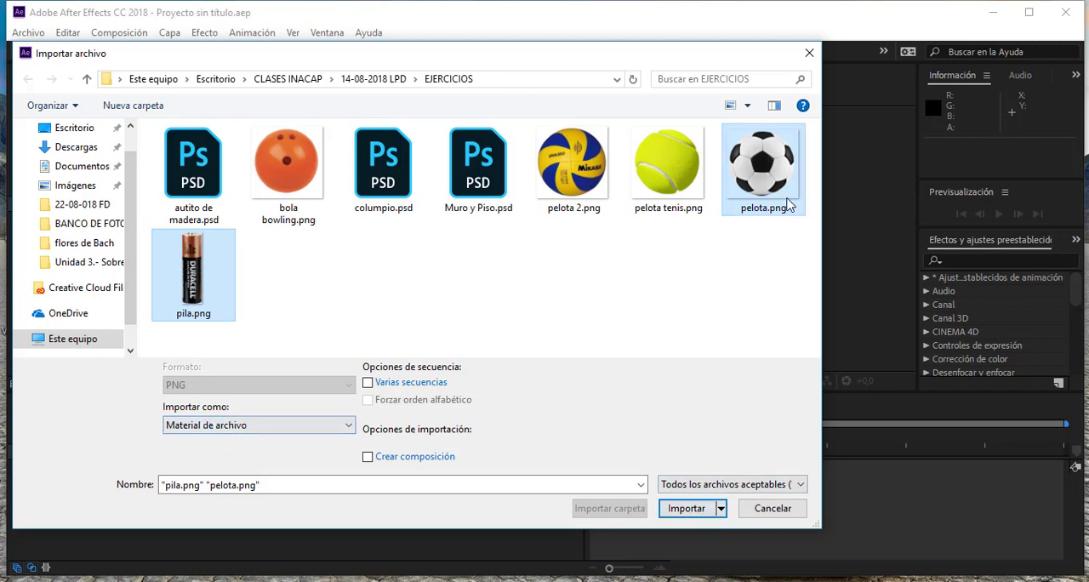
click(252, 426)
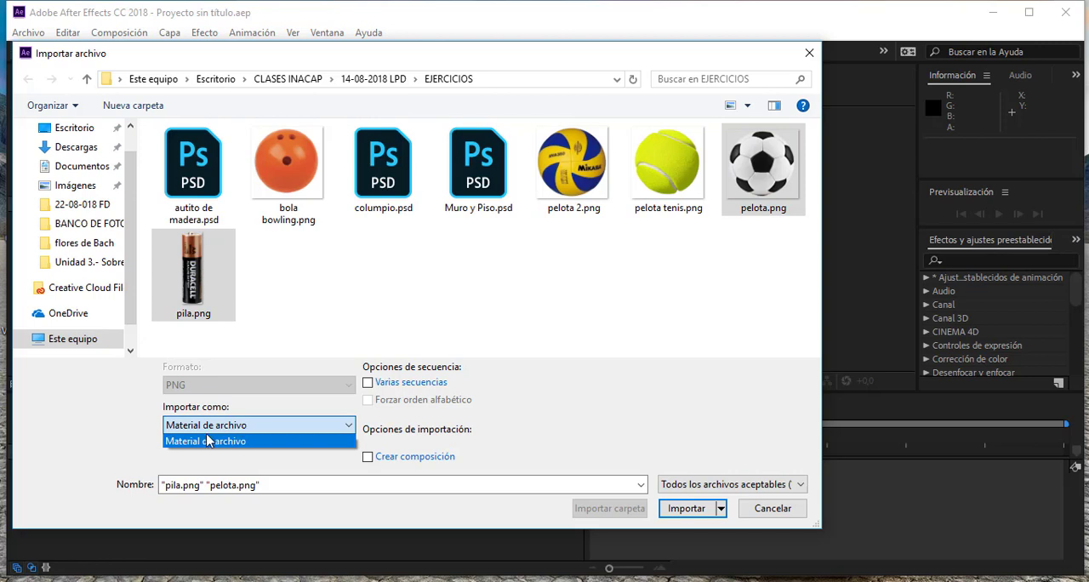
click(306, 308)
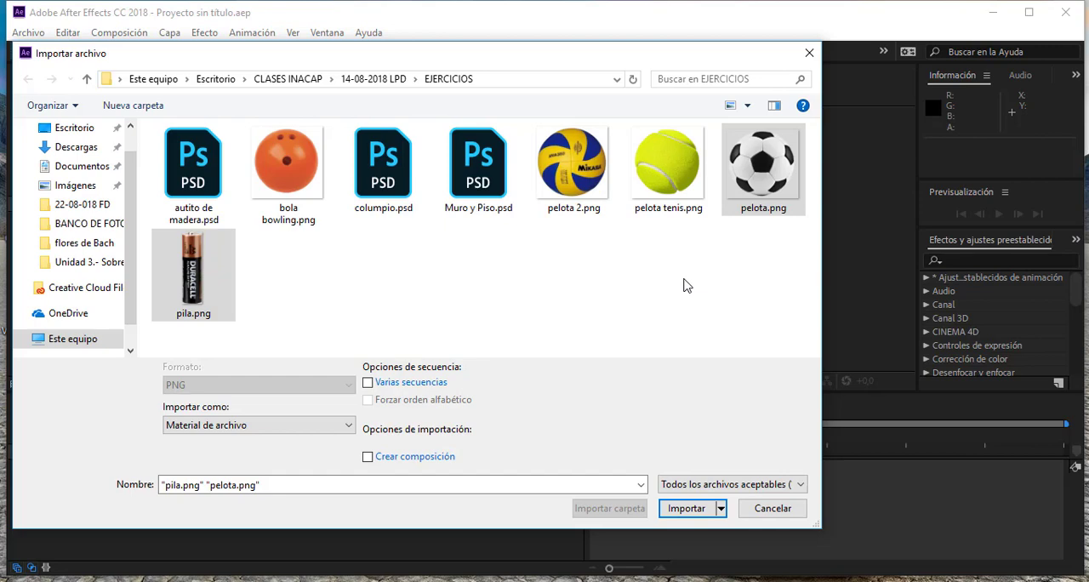
click(701, 509)
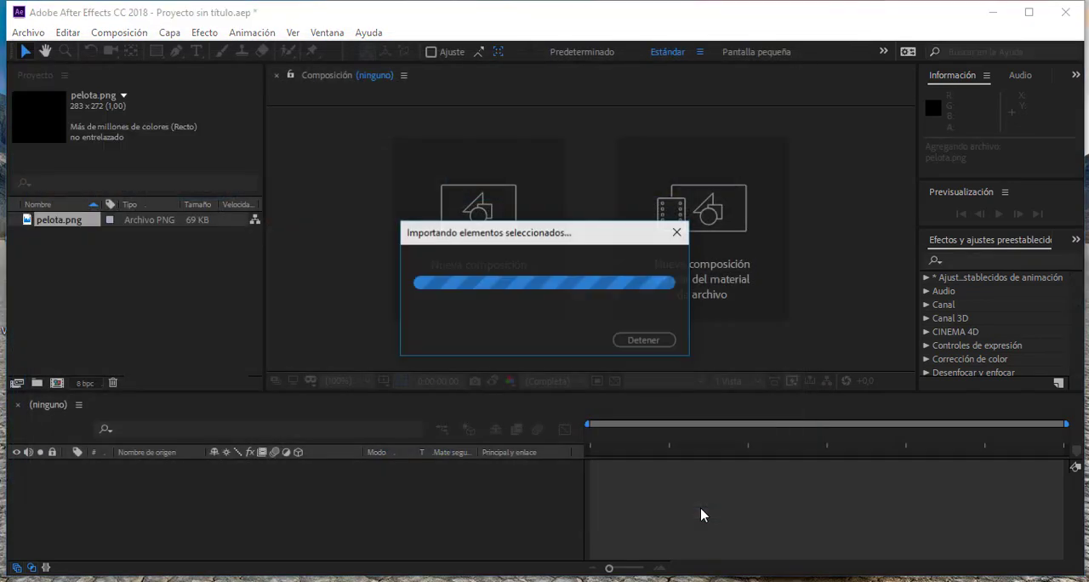
- Inspect the previews and properties of the imported pelota.png and pila.png in the project
click(74, 272)
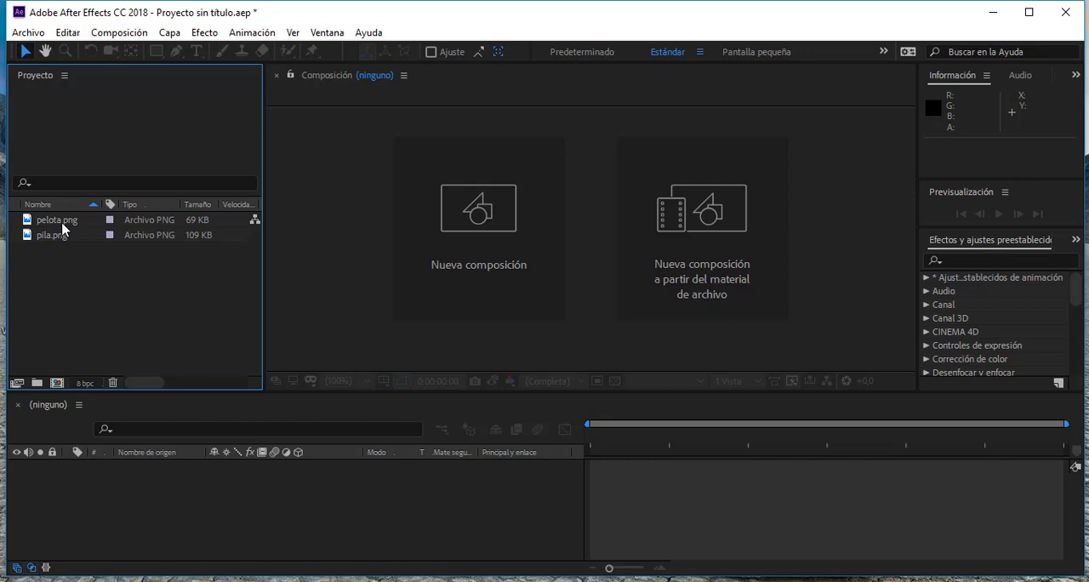
click(63, 226)
click(61, 238)
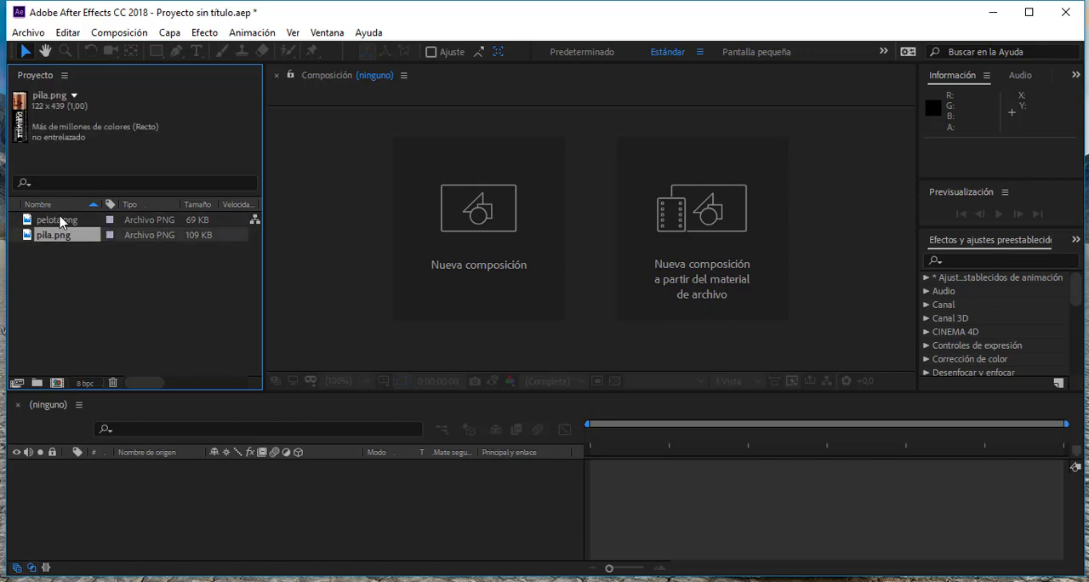
click(64, 220)
click(56, 238)
click(58, 222)
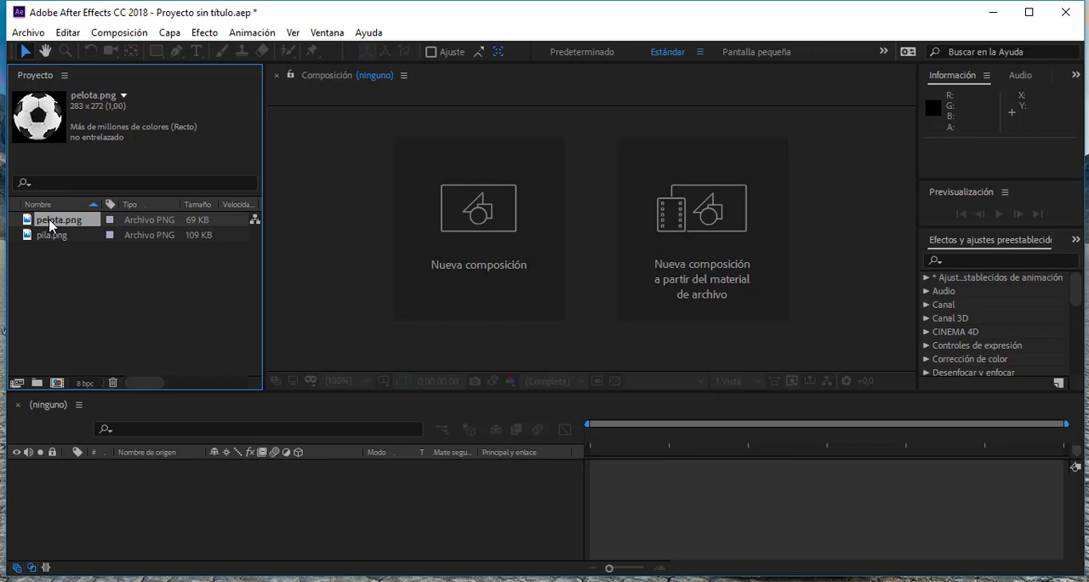
key(Return)
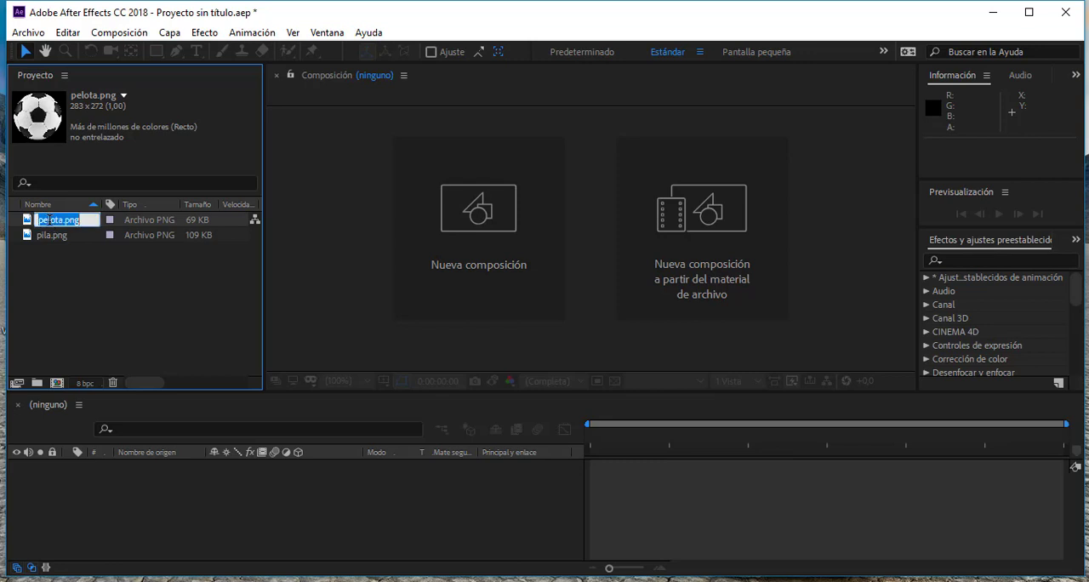
click(51, 245)
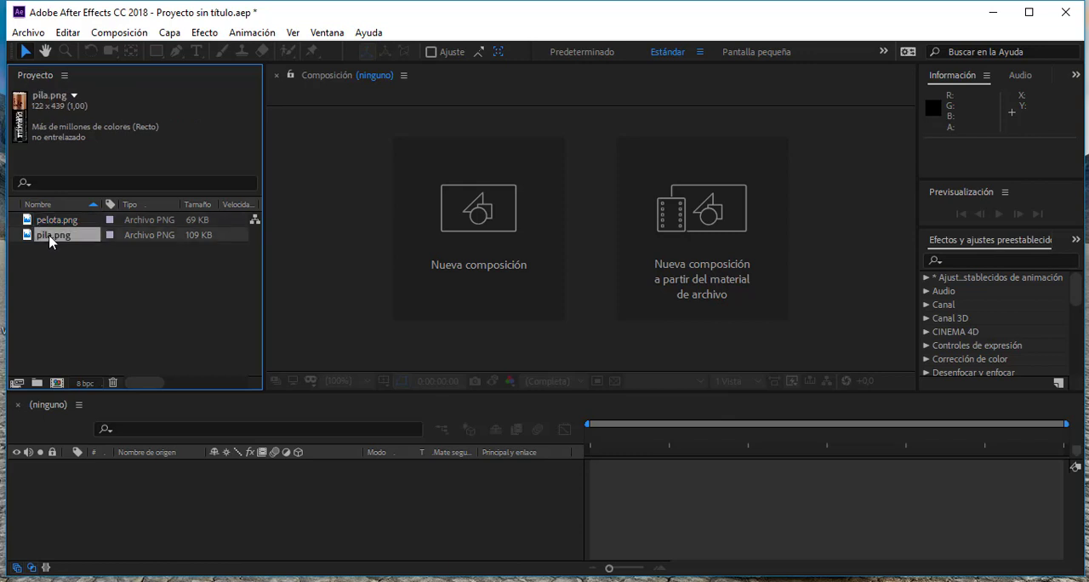
key(Return)
click(79, 323)
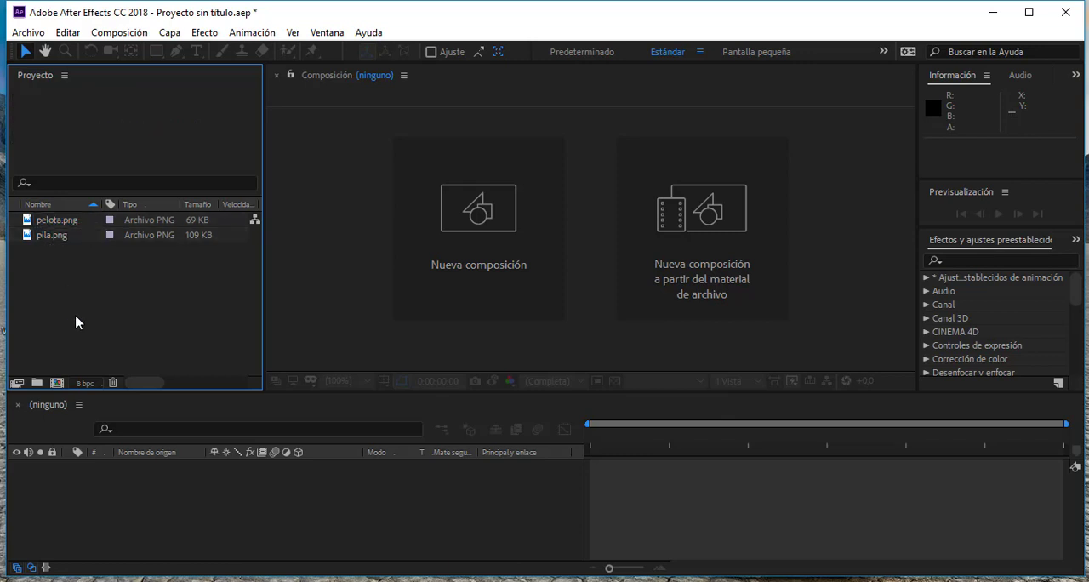
- Create a new project folder and move pelota.png and pila.png into it
click(65, 223)
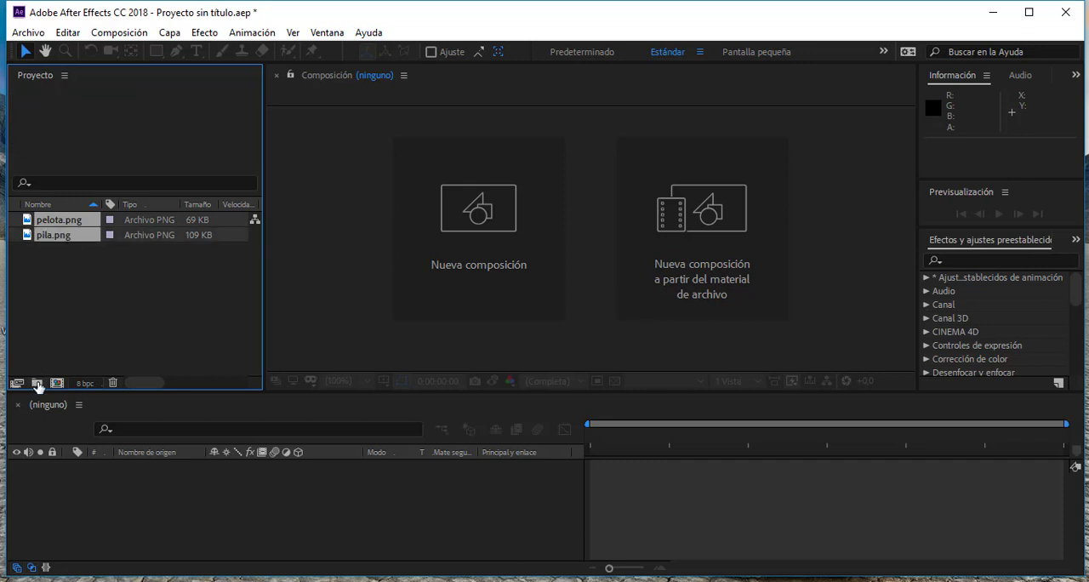
click(36, 383)
click(61, 223)
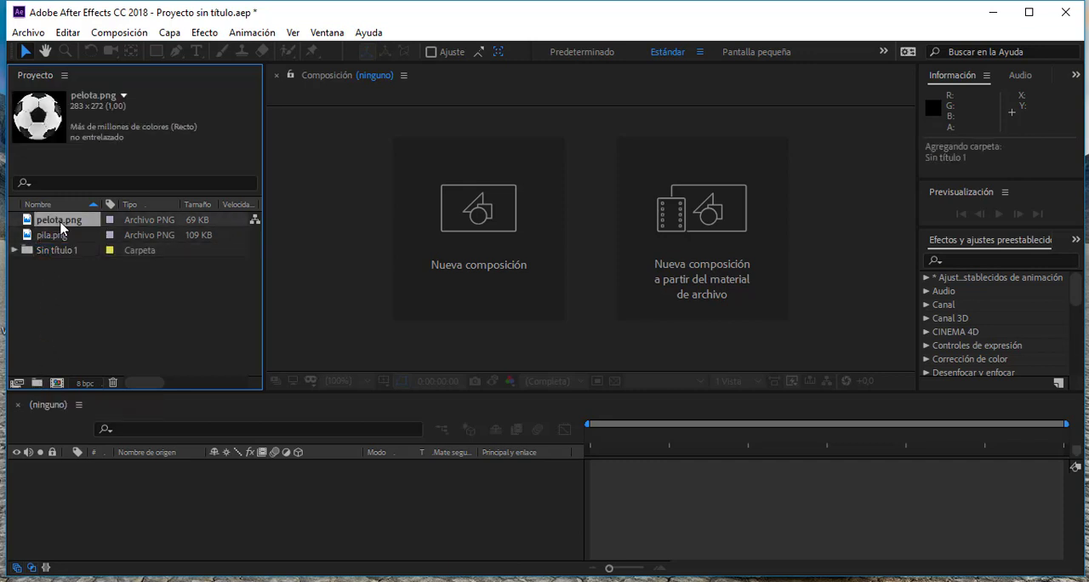
ctrl+click(63, 236)
drag(69, 228, 69, 247)
- Rename the new project folder as "imágenes"
click(70, 222)
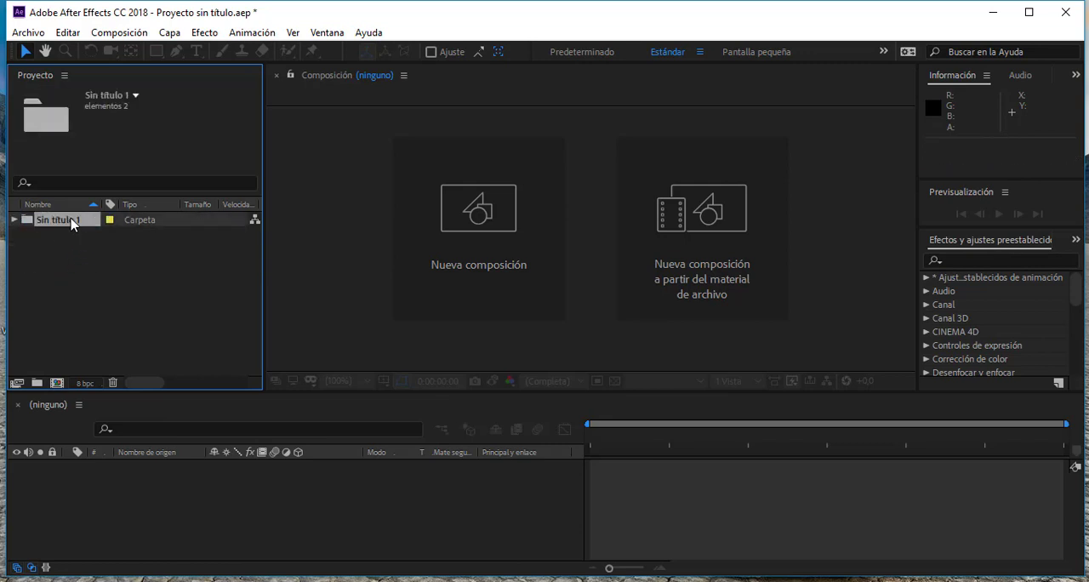
click(73, 223)
text(imágenes)
key(Return)
- Expand the imágenes folder and check the image files it contains
click(14, 220)
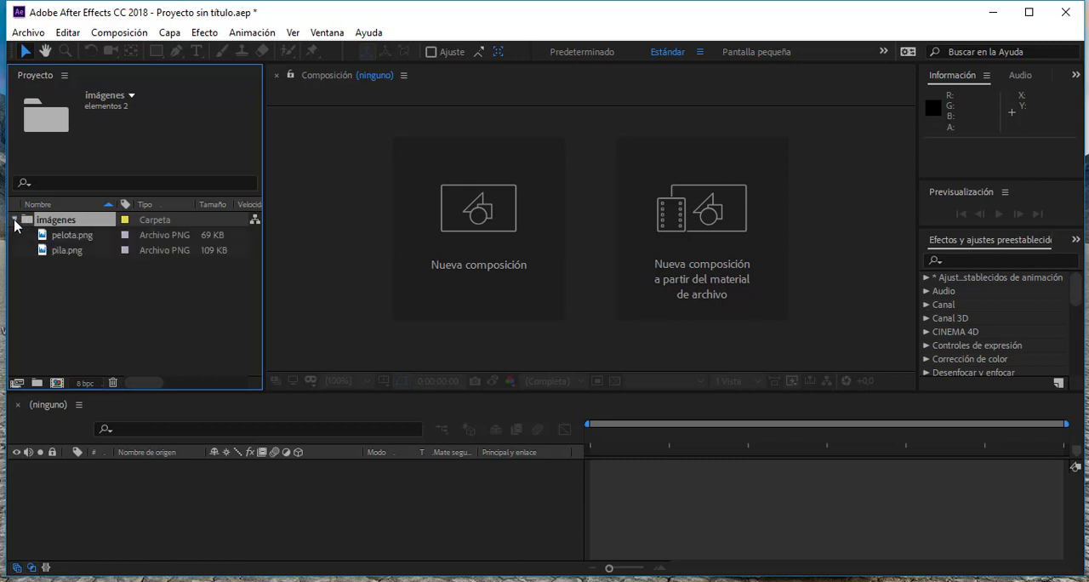
click(13, 220)
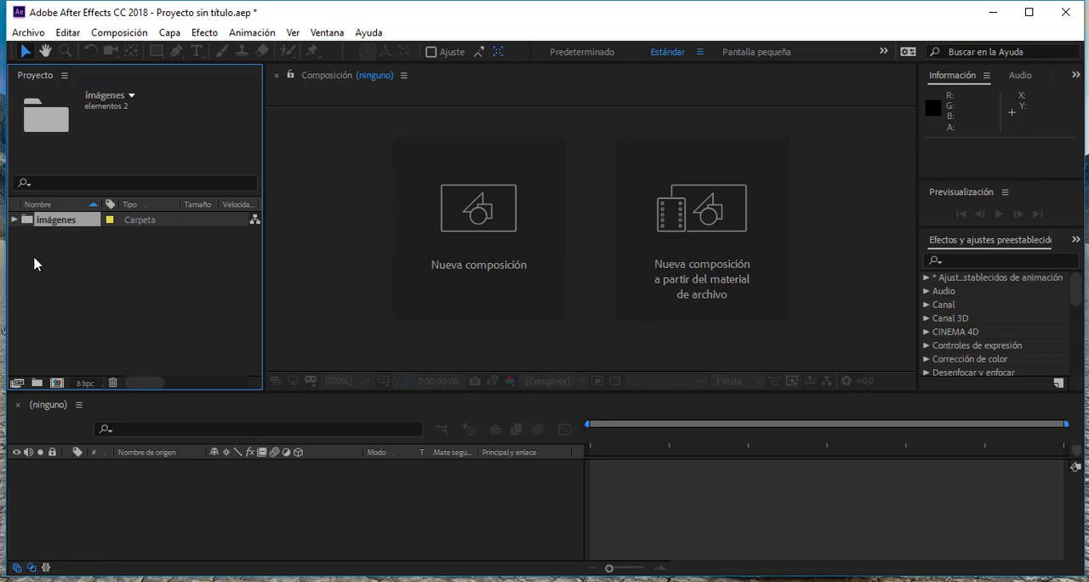
click(13, 221)
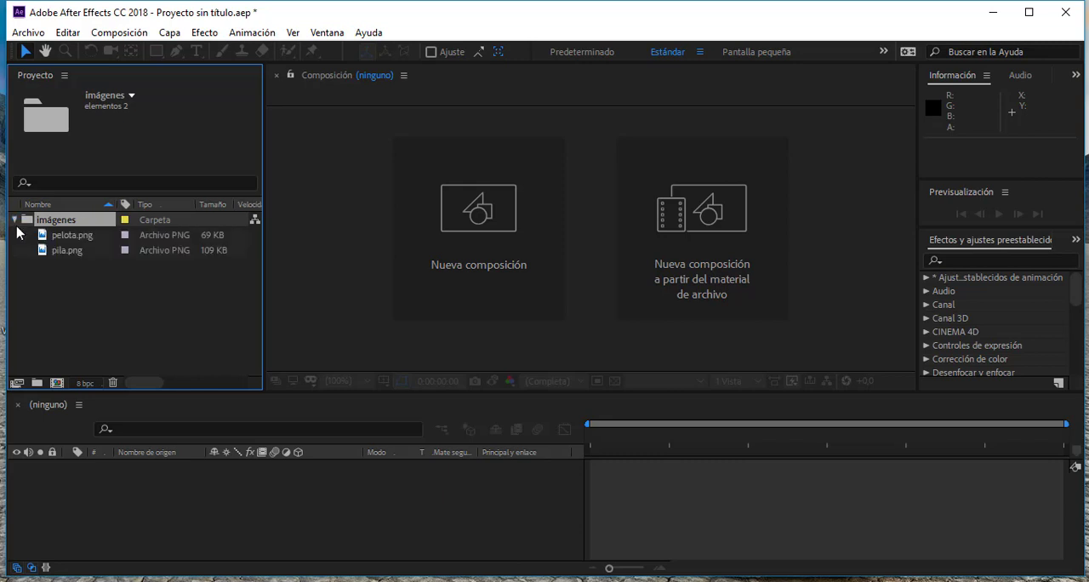
click(73, 238)
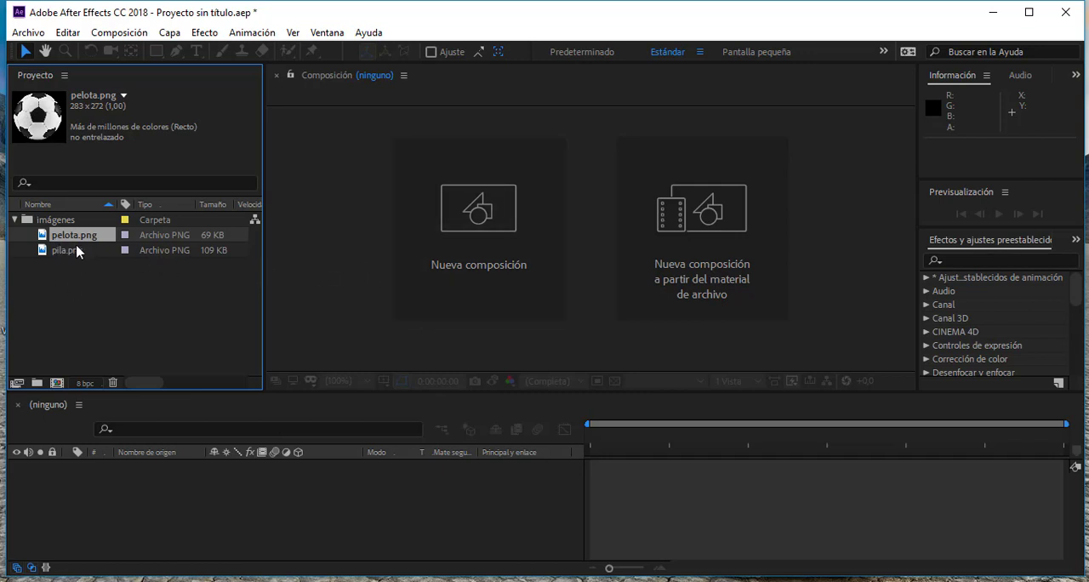
click(160, 303)
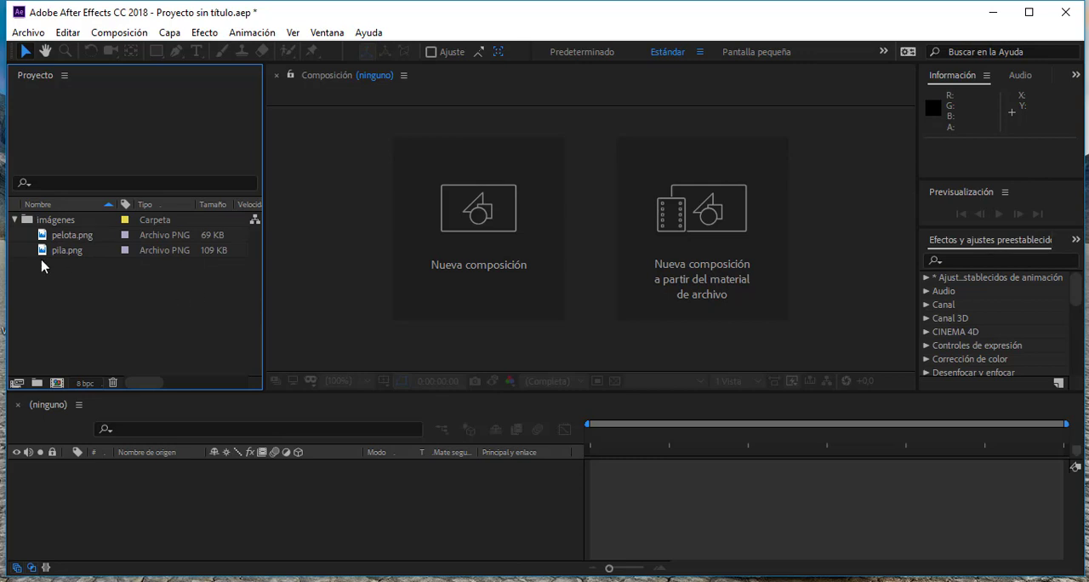
click(71, 238)
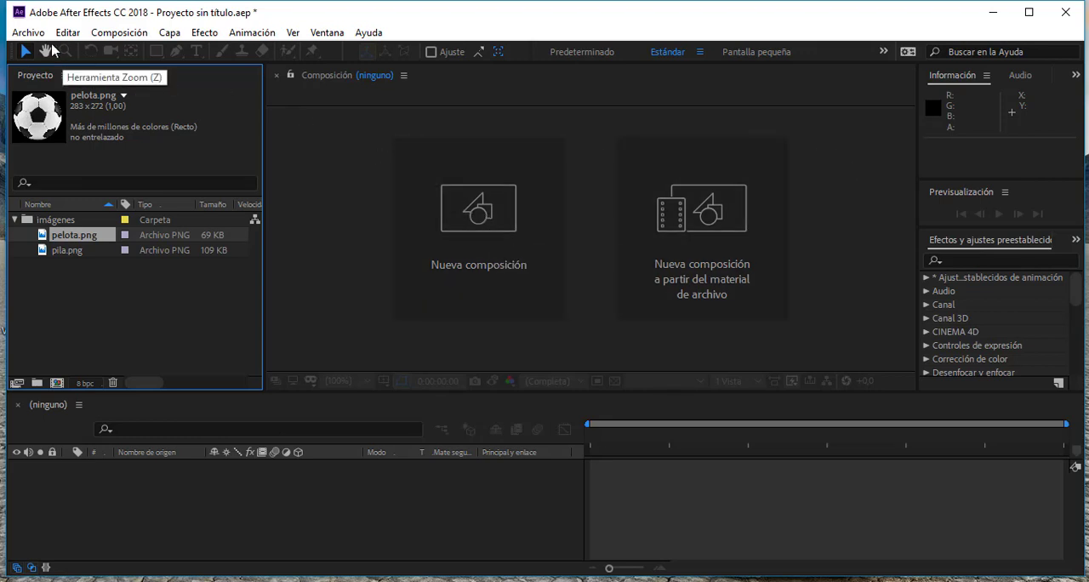
click(141, 35)
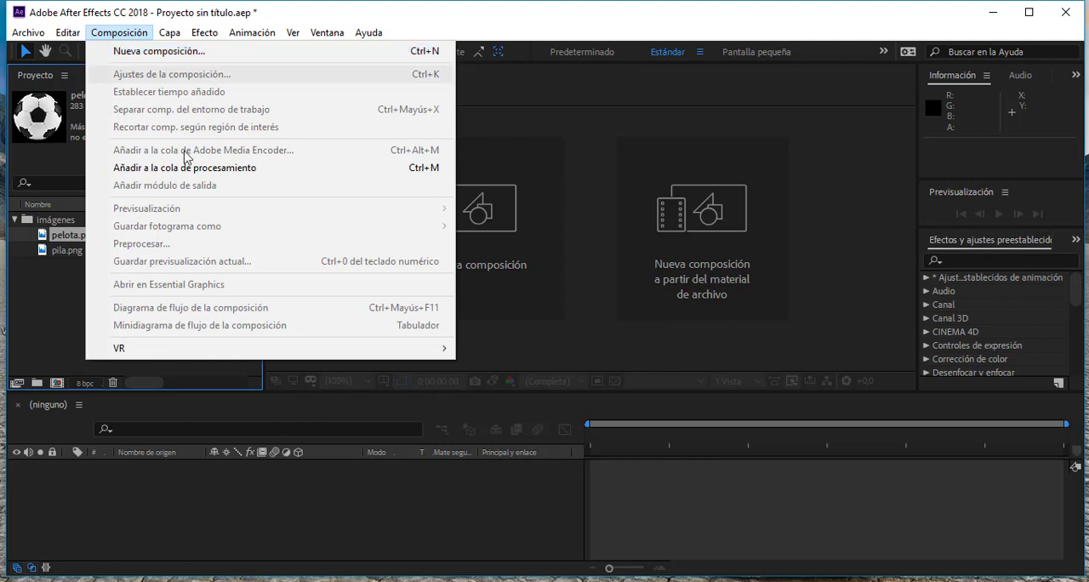
click(49, 342)
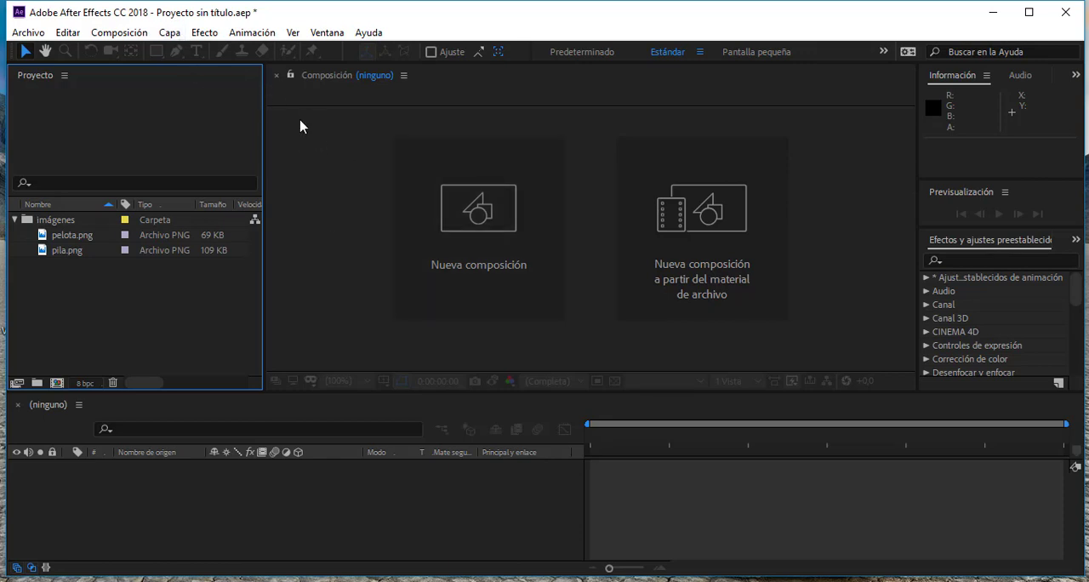
- Start a new composition and name it "Rebote"
key(ctrl+n)
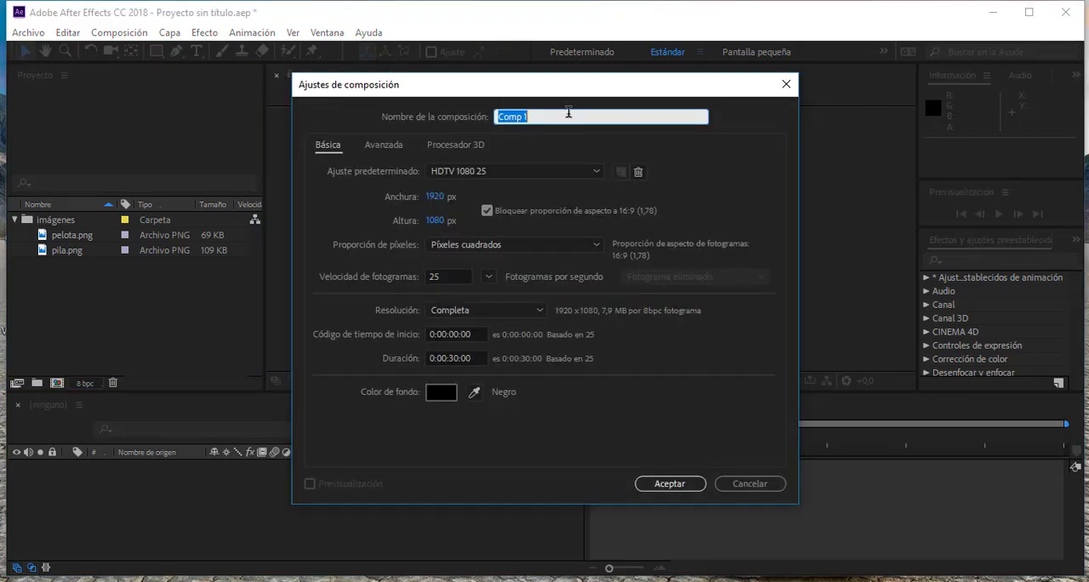
text(Rebote)
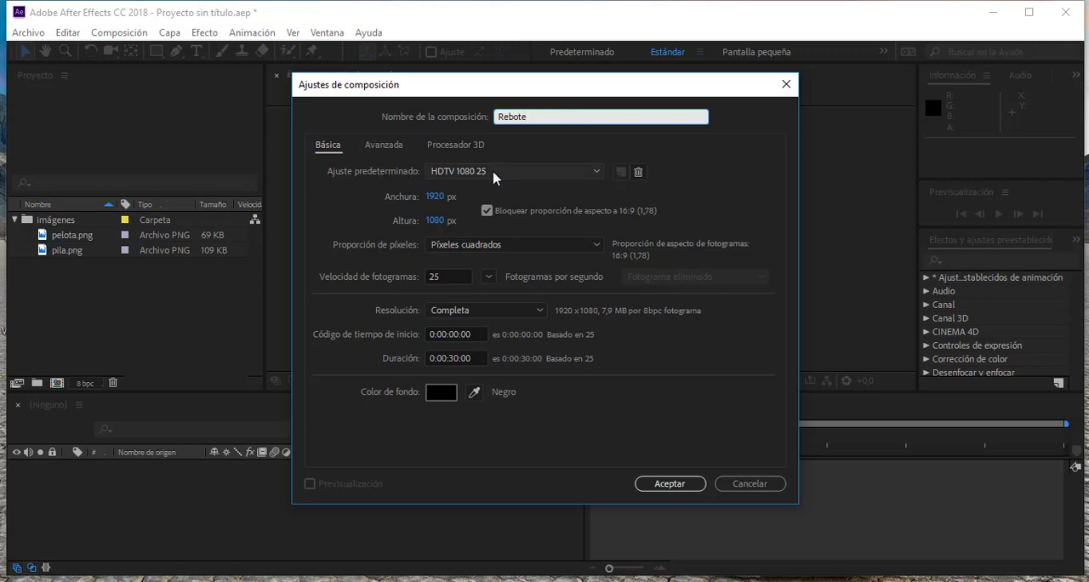
click(703, 163)
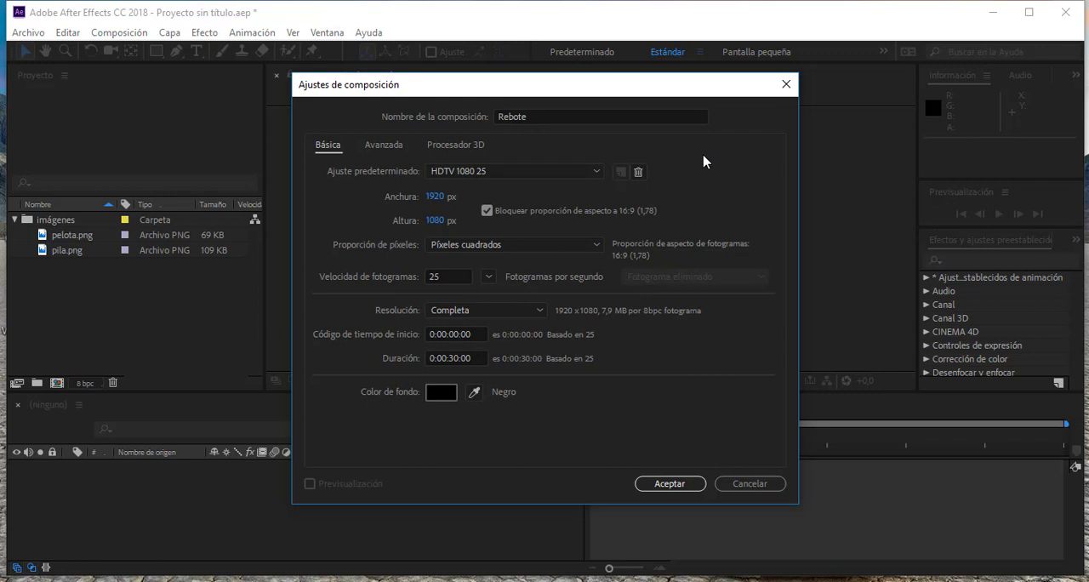
- Look through the composition presets and apply HDV/HDTV 720 25 to the Rebote composition
click(474, 173)
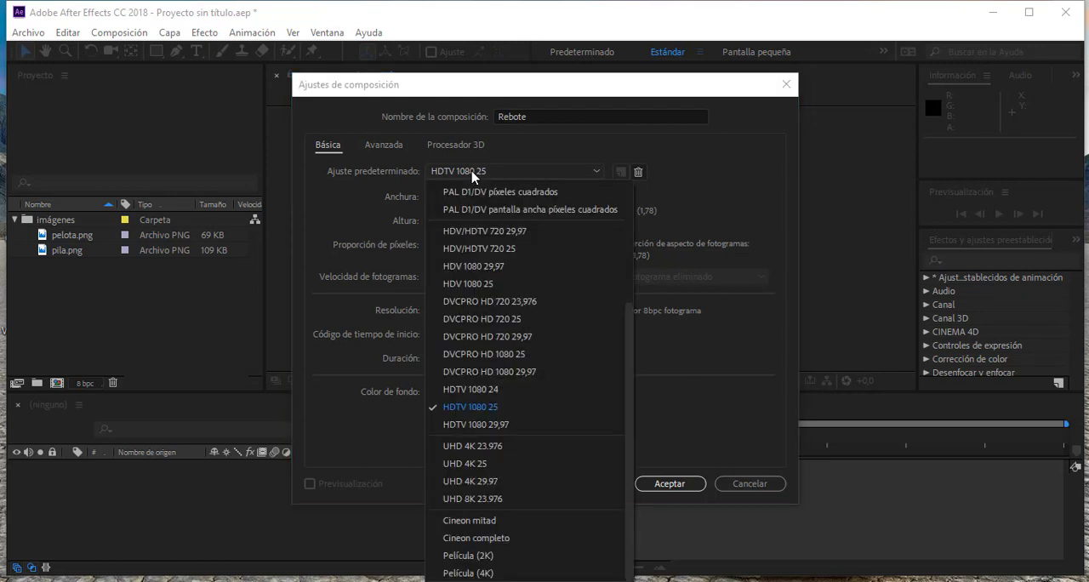
drag(628, 372, 641, 232)
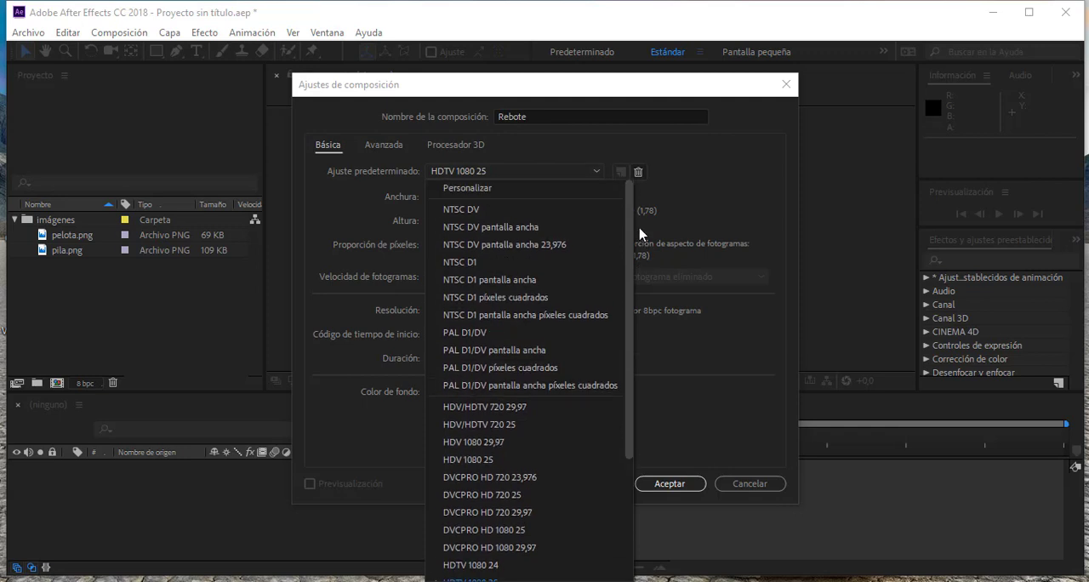
click(455, 188)
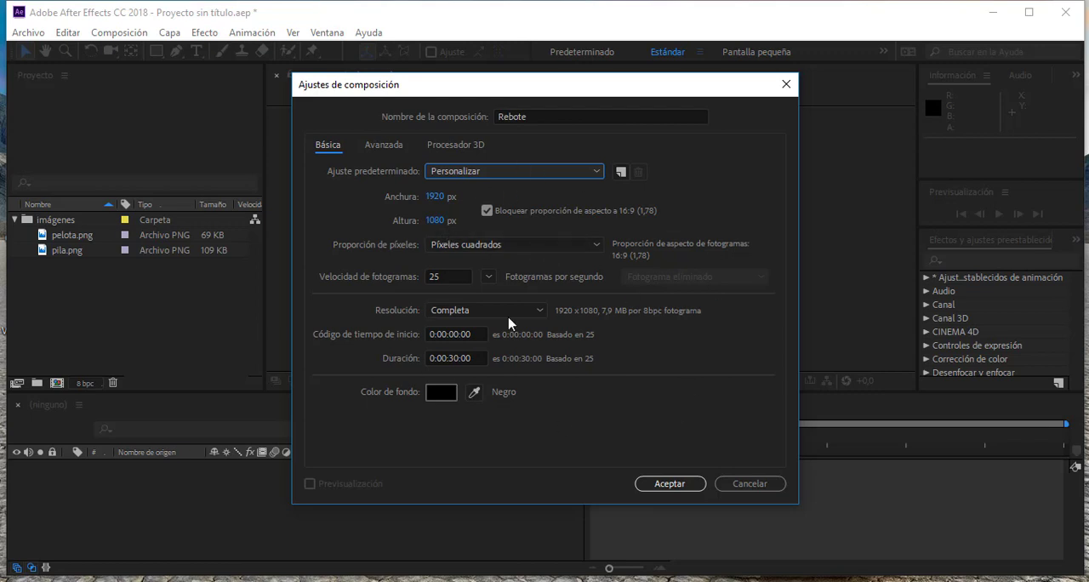
click(474, 172)
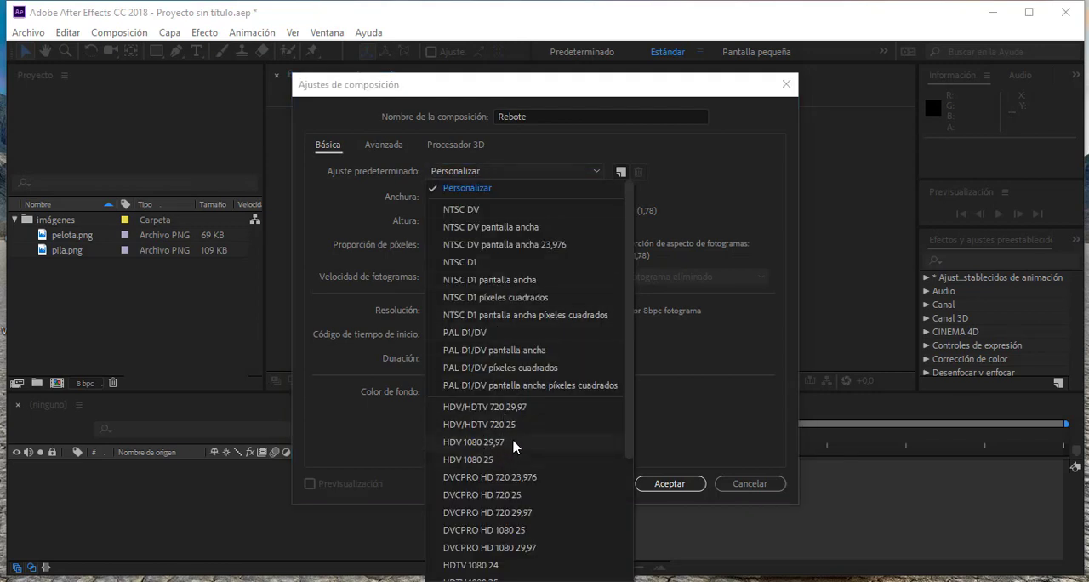
drag(630, 385, 639, 454)
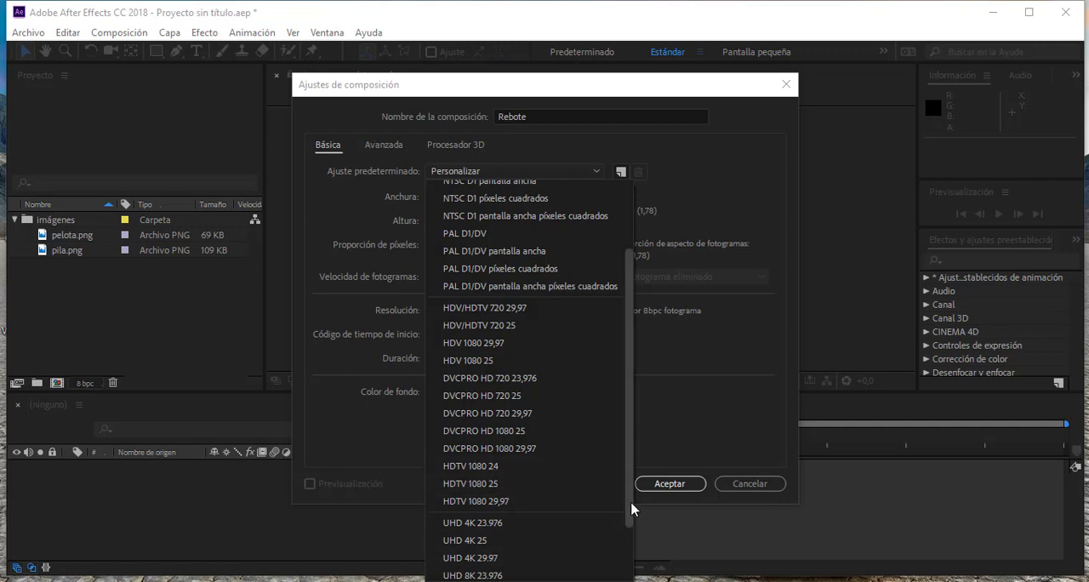
drag(631, 509, 633, 569)
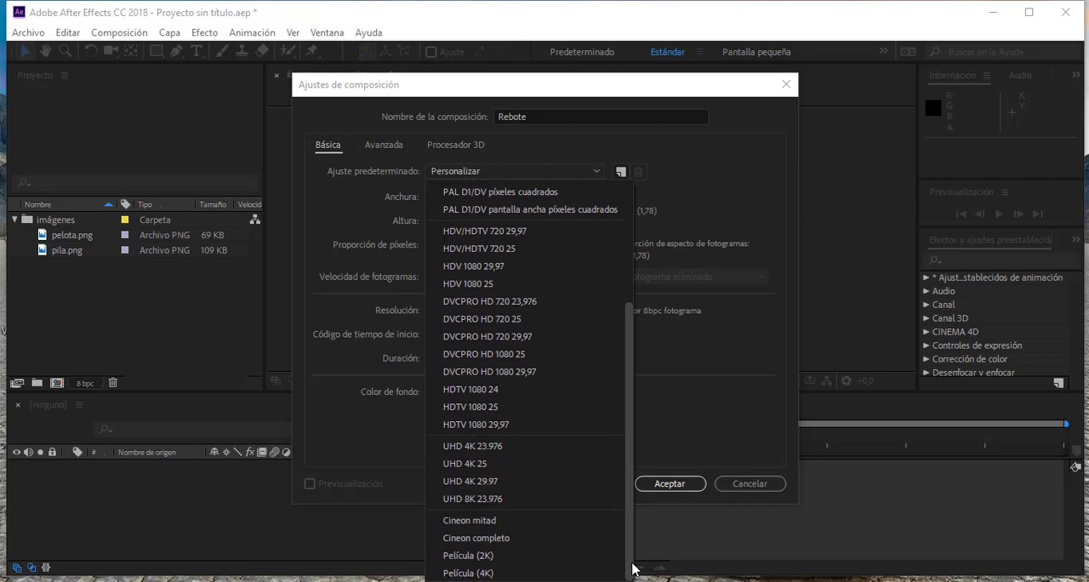
drag(632, 569, 639, 489)
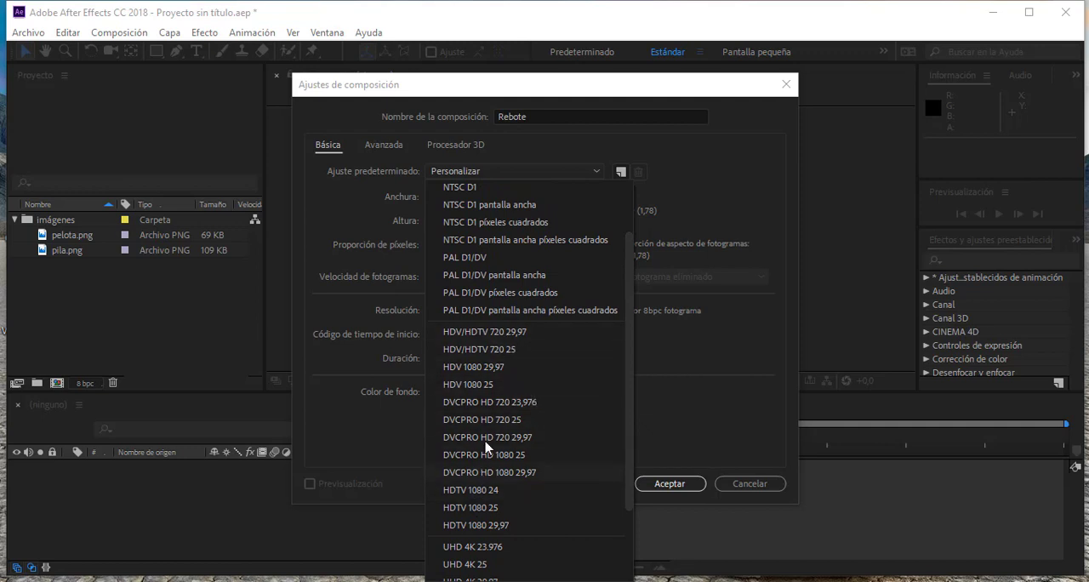
click(507, 353)
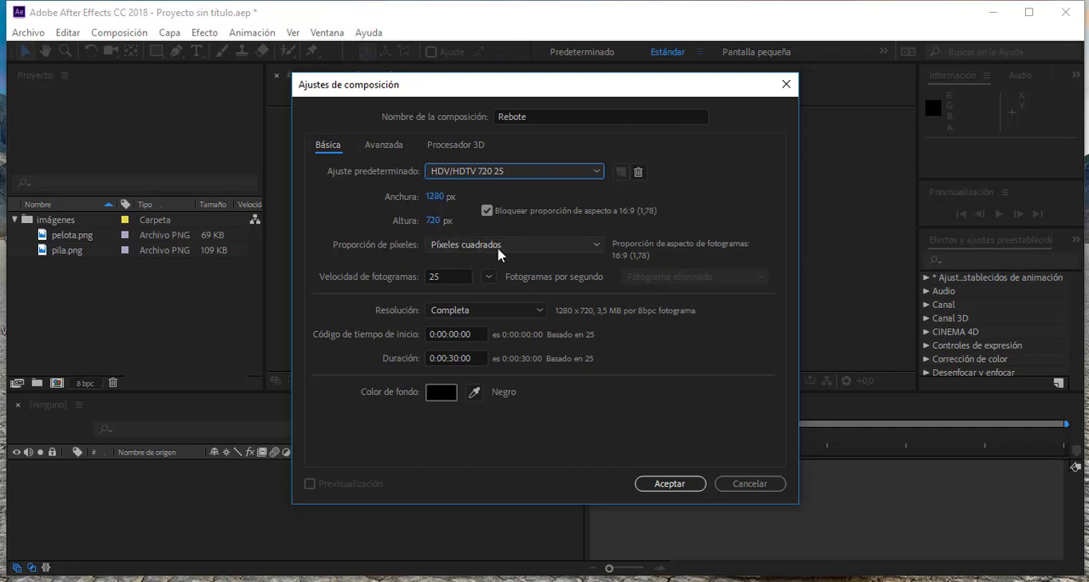
- Set the composition's background color to navy blue, 1744C4
click(441, 393)
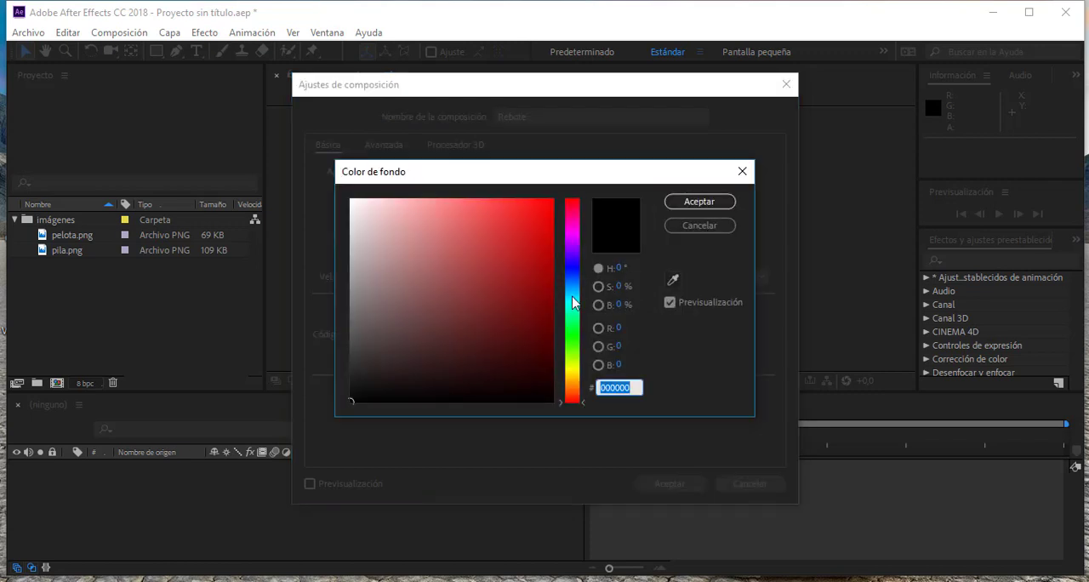
click(577, 275)
click(530, 246)
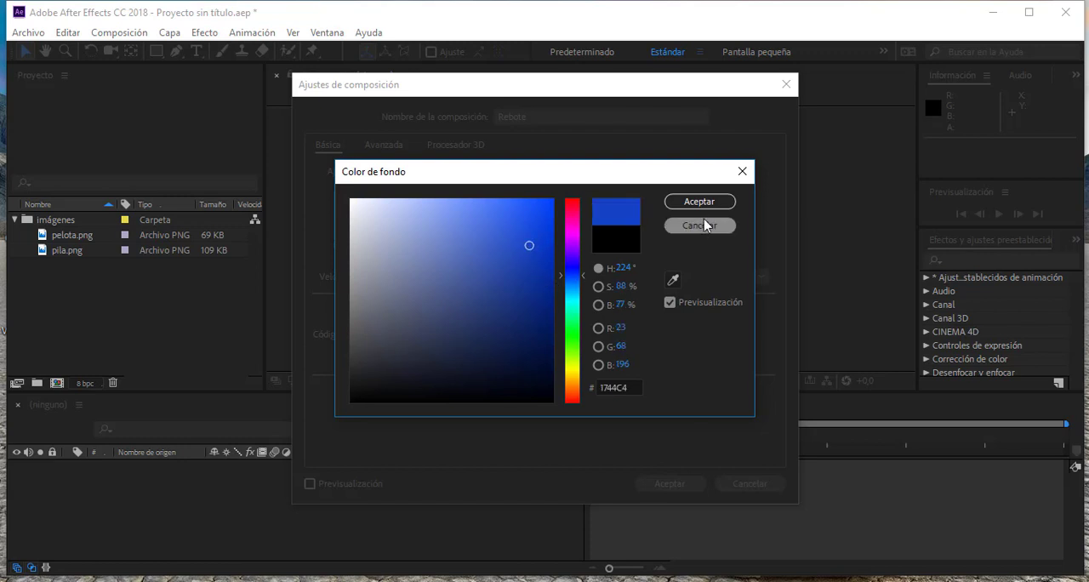
click(699, 201)
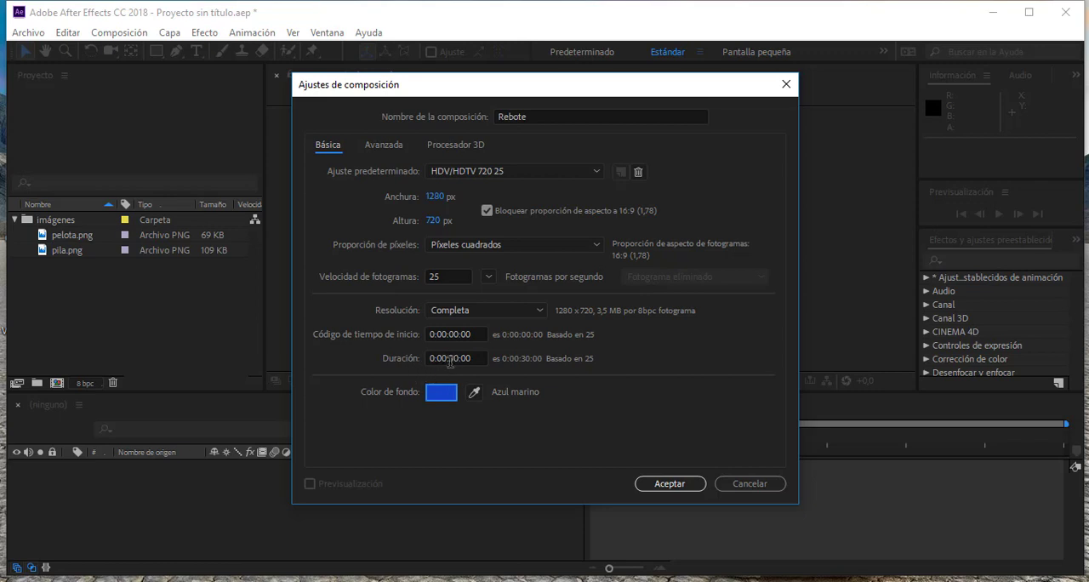
- Set the composition's duration to 10 seconds and create the composition
click(455, 358)
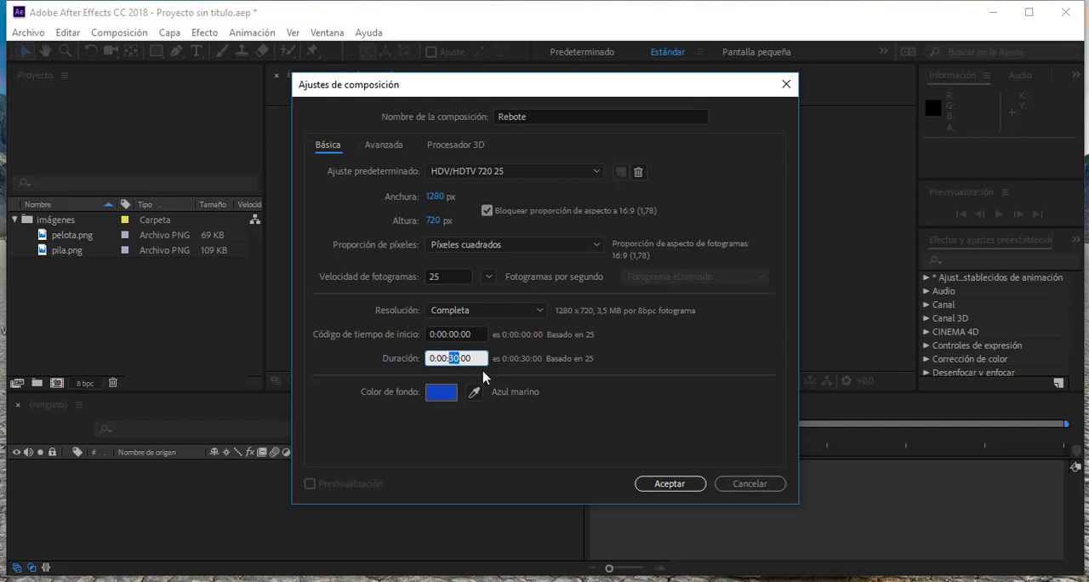
text(10)
click(668, 483)
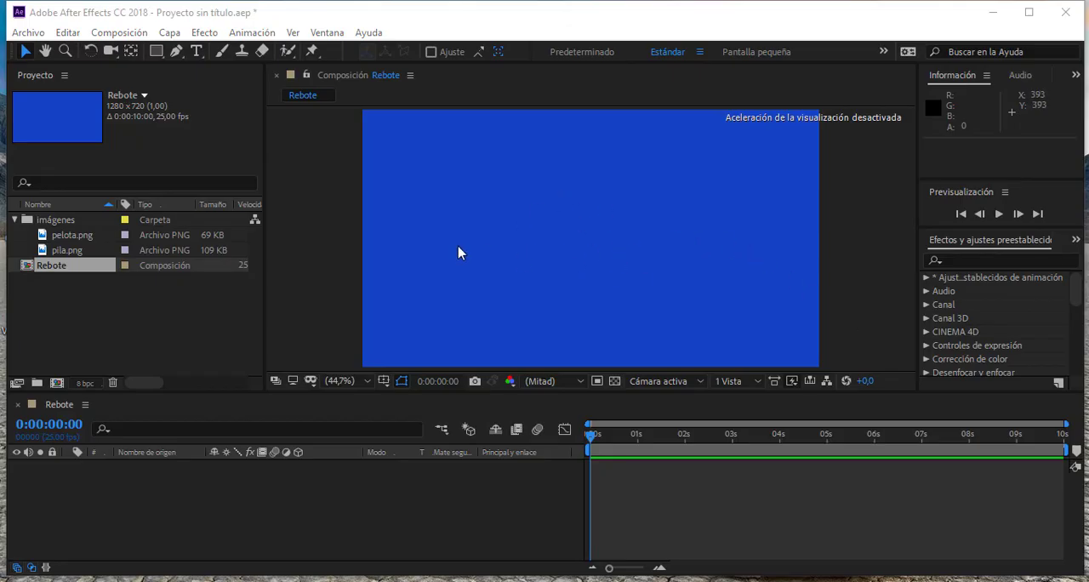
- Select pelota.png in the project, view the available shape tools and choose the Rectangle tool
click(44, 239)
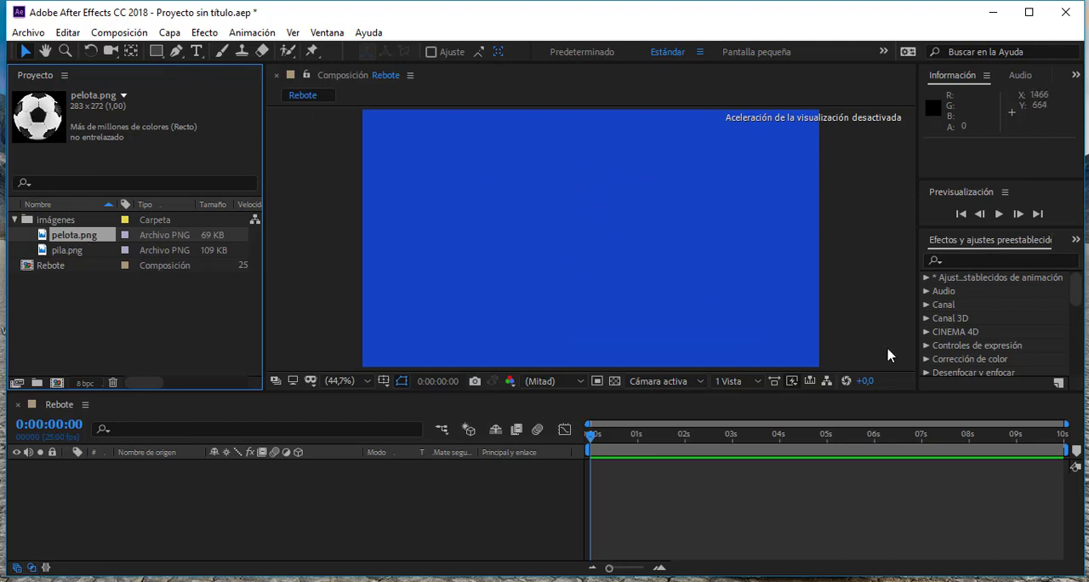
click(154, 53)
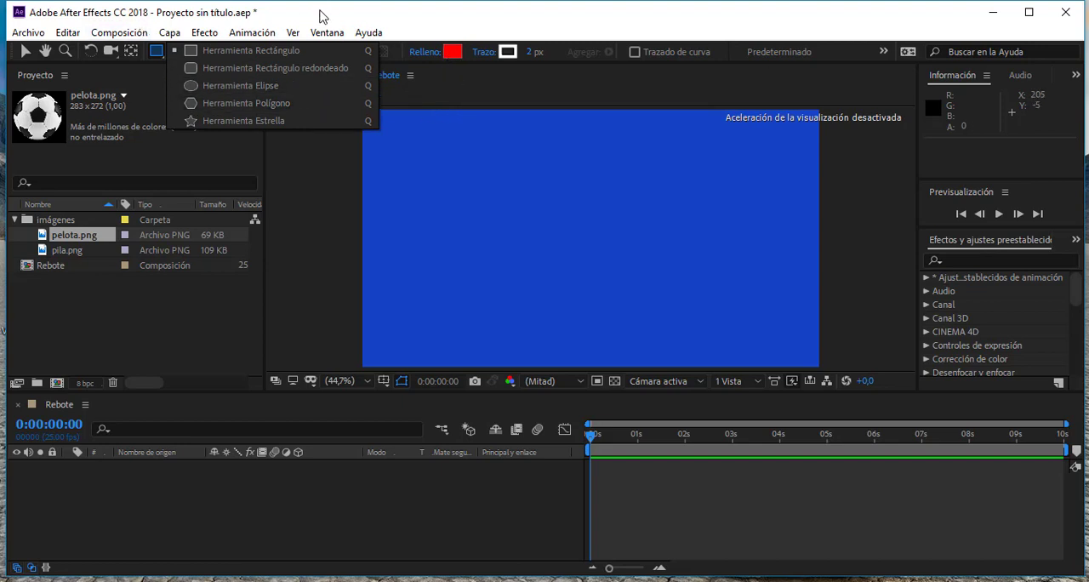
click(226, 52)
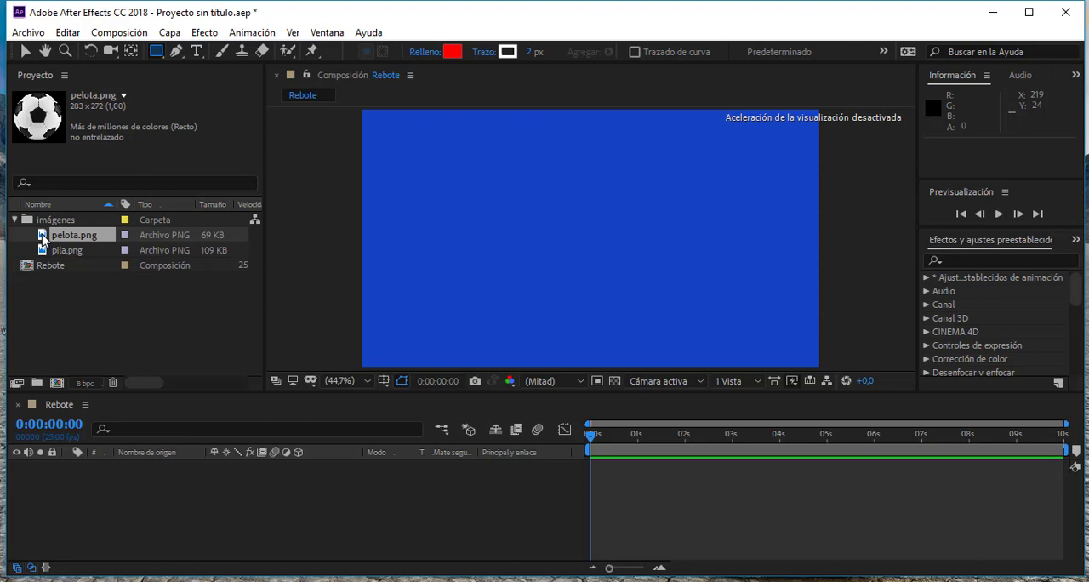
- Try adding pelota.png directly onto the composition image and then to the timeline's layer list, undoing each placement
drag(44, 240, 744, 281)
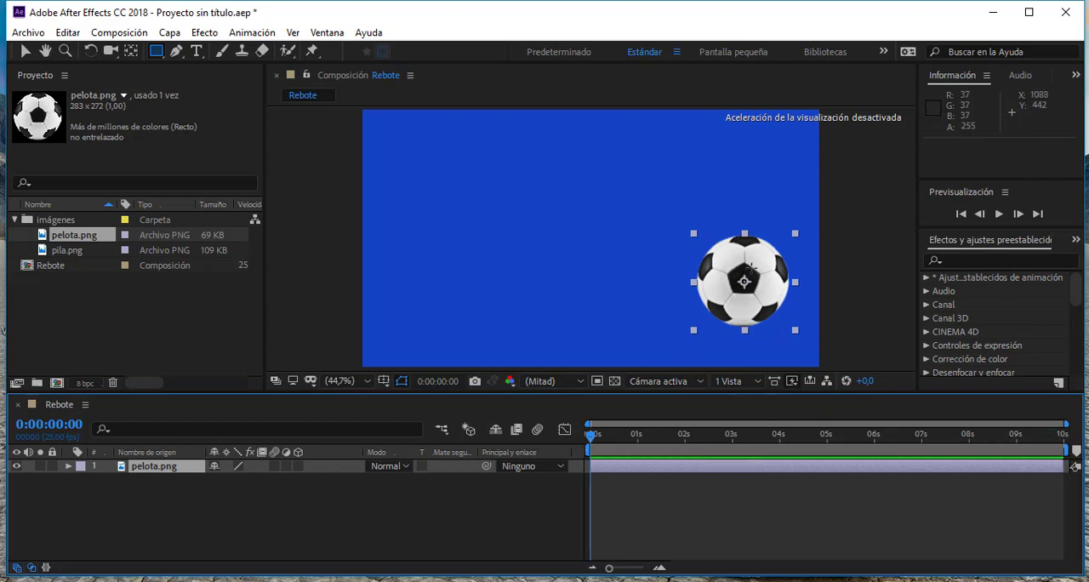
key(ctrl+z)
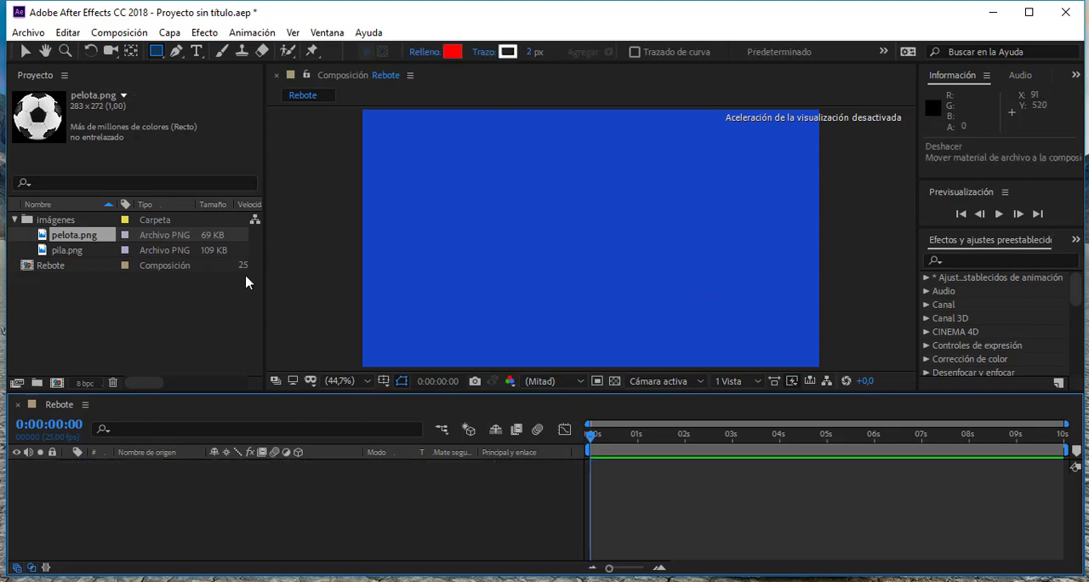
drag(42, 238, 199, 489)
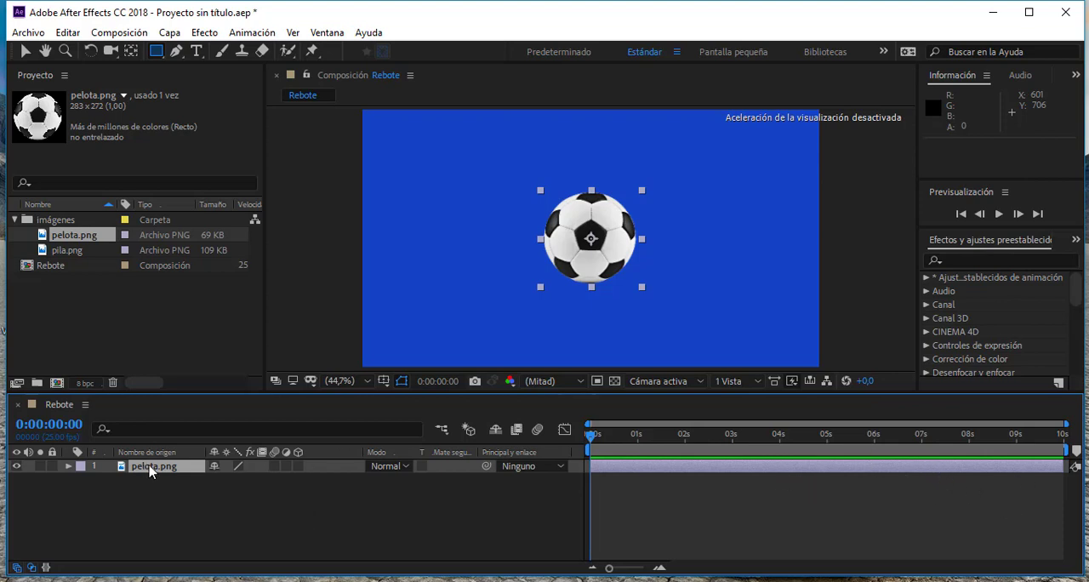
key(ctrl+z)
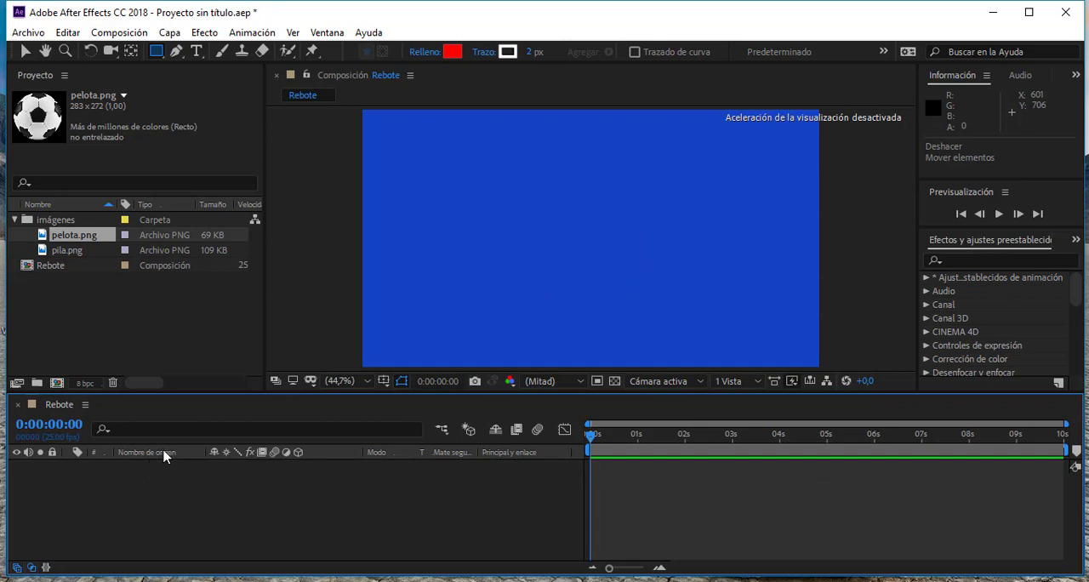
- Add pelota.png to the timeline starting at 1 s, set the current time to 0:00:00:16 and extend the layer's start back to 0:00:00:03
drag(48, 240, 640, 484)
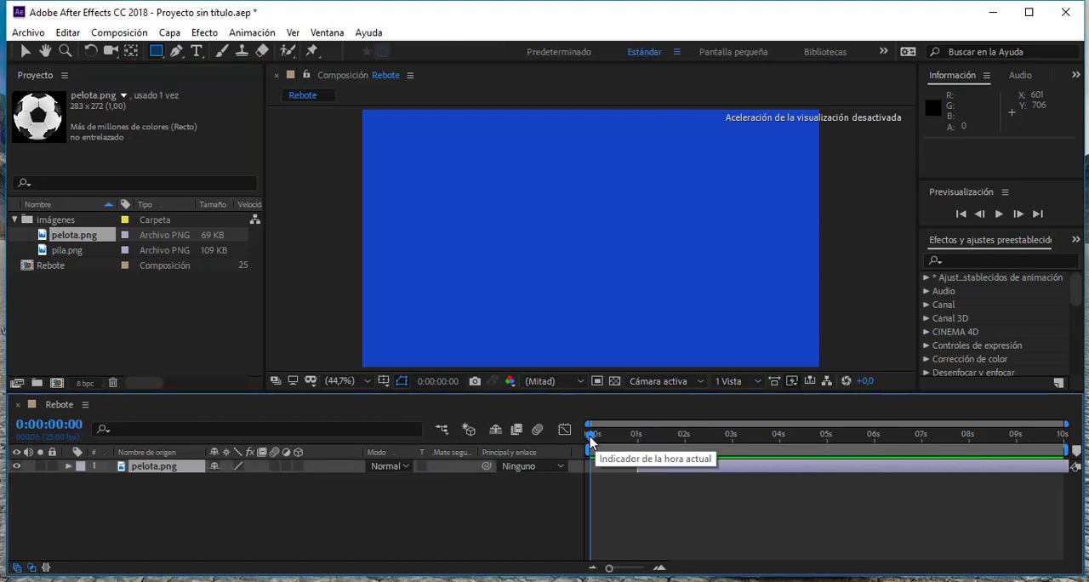
drag(591, 434, 620, 442)
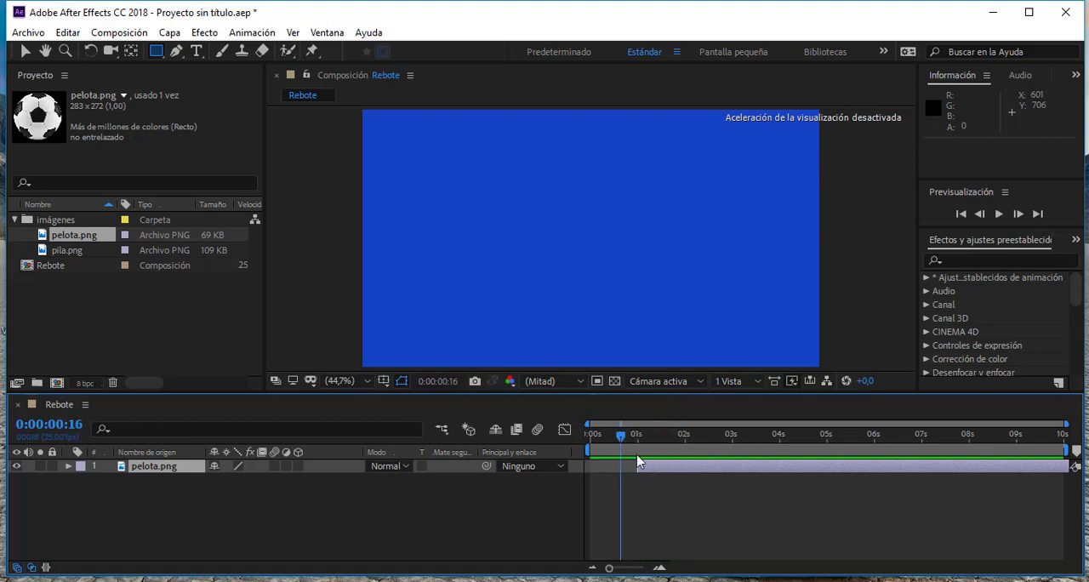
drag(637, 467, 596, 466)
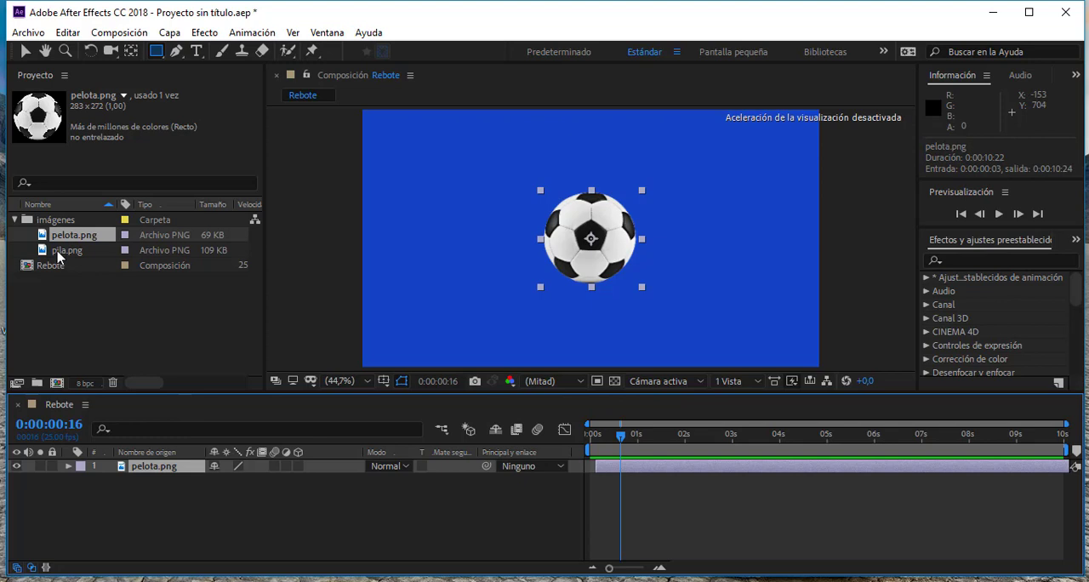
- Add pila.png to the timeline beneath pelota.png and reorder it above the ball layer
drag(58, 257, 162, 473)
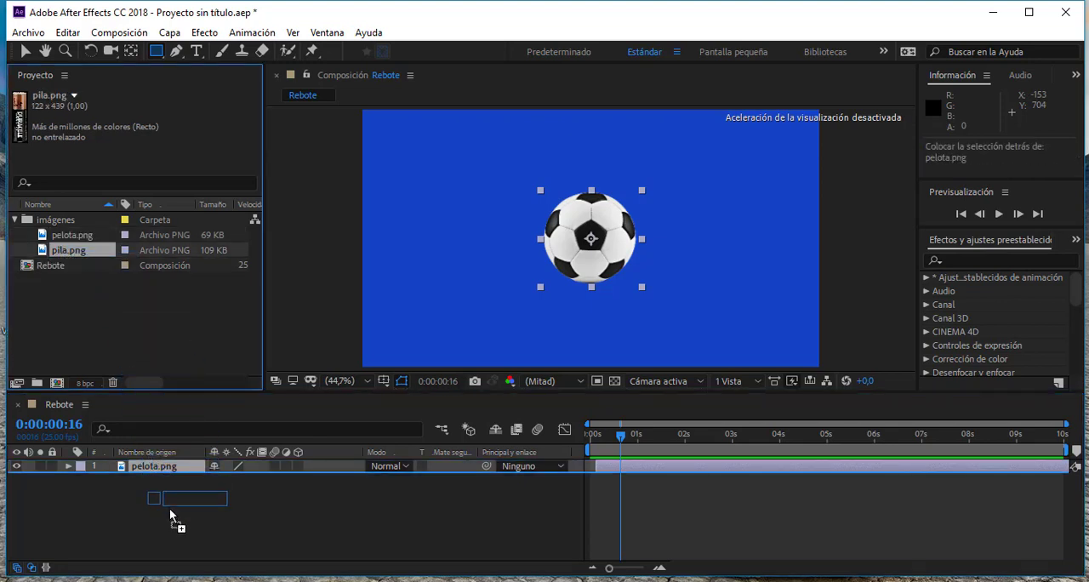
drag(170, 512, 153, 472)
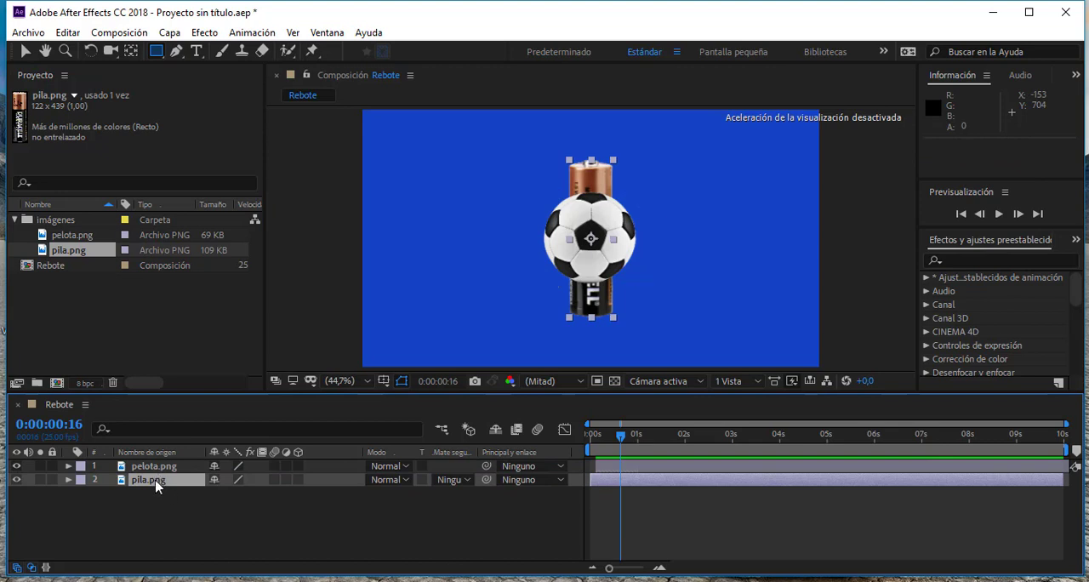
drag(156, 484, 159, 468)
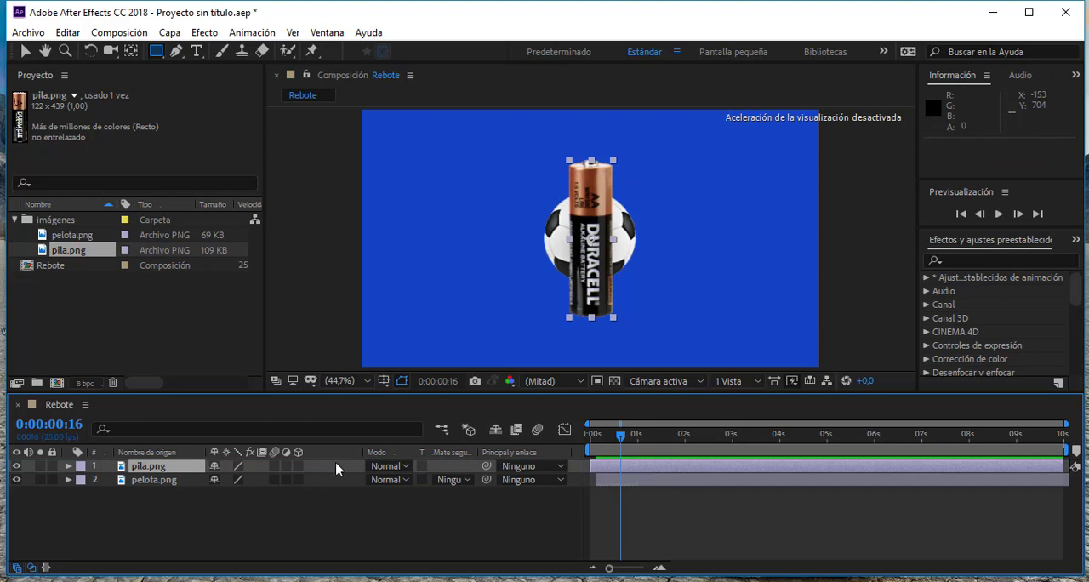
- Delete the pila.png and pelota.png layers from the Rebote timeline
key(Delete)
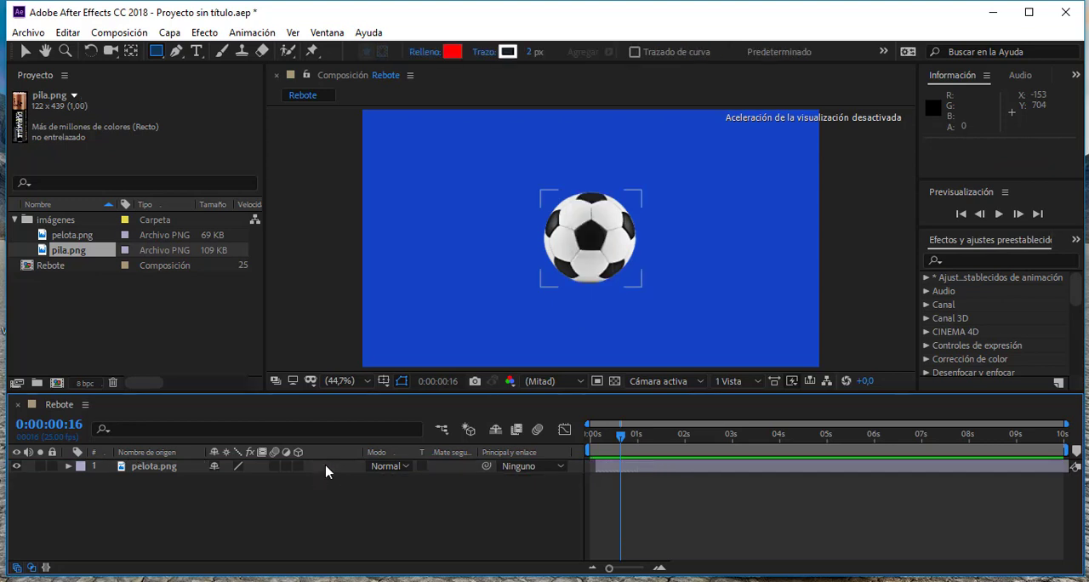
click(133, 468)
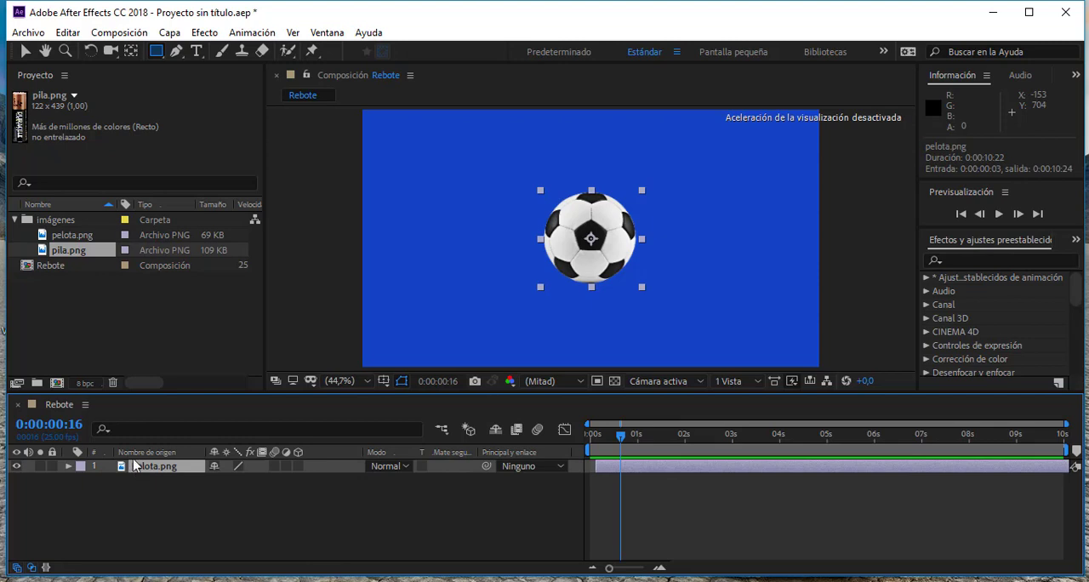
key(Delete)
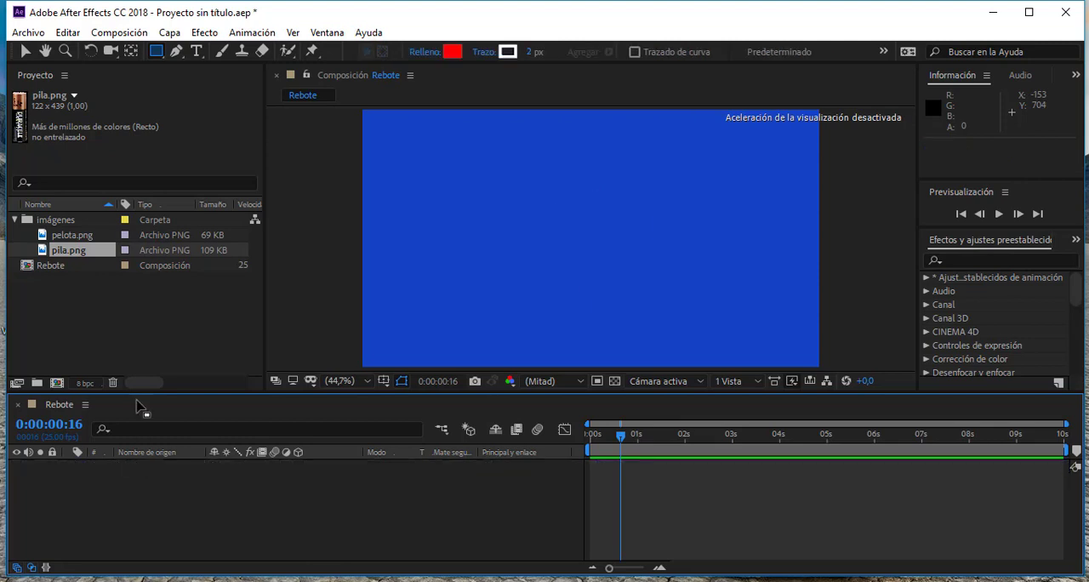
- Add pelota.png to the empty Rebote timeline as a new layer and deselect it in the composition
click(68, 240)
drag(63, 243, 206, 508)
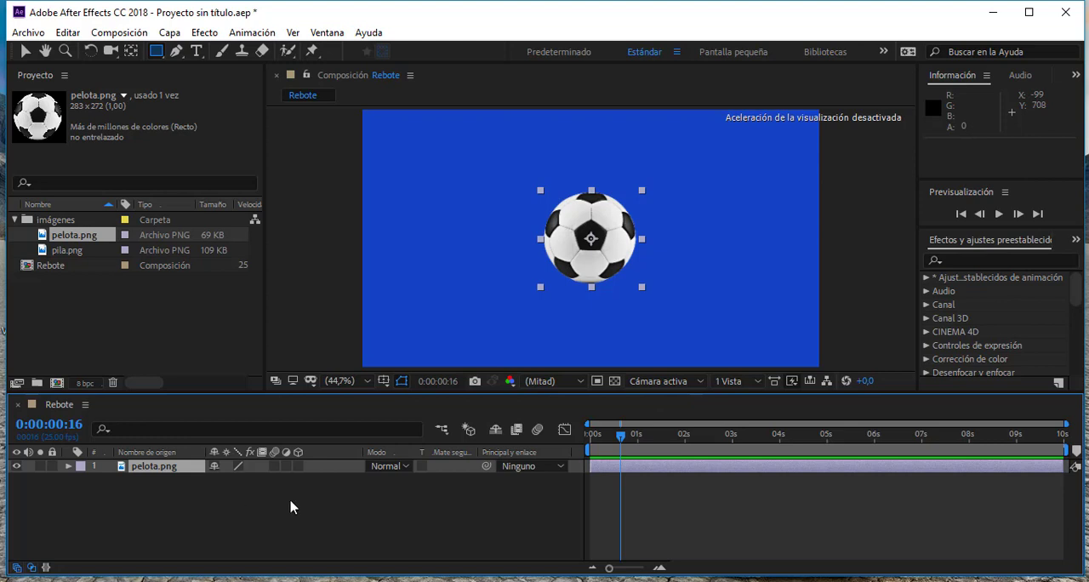
click(23, 52)
click(355, 197)
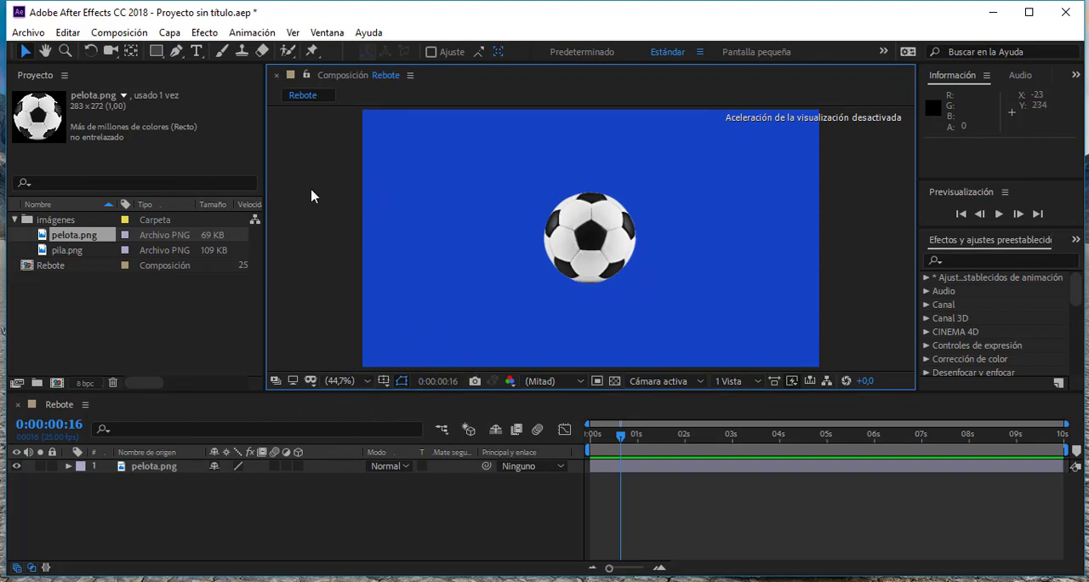
- Try drawing a rectangular mask across the middle of the selected pelota.png layer, and undo it
click(157, 51)
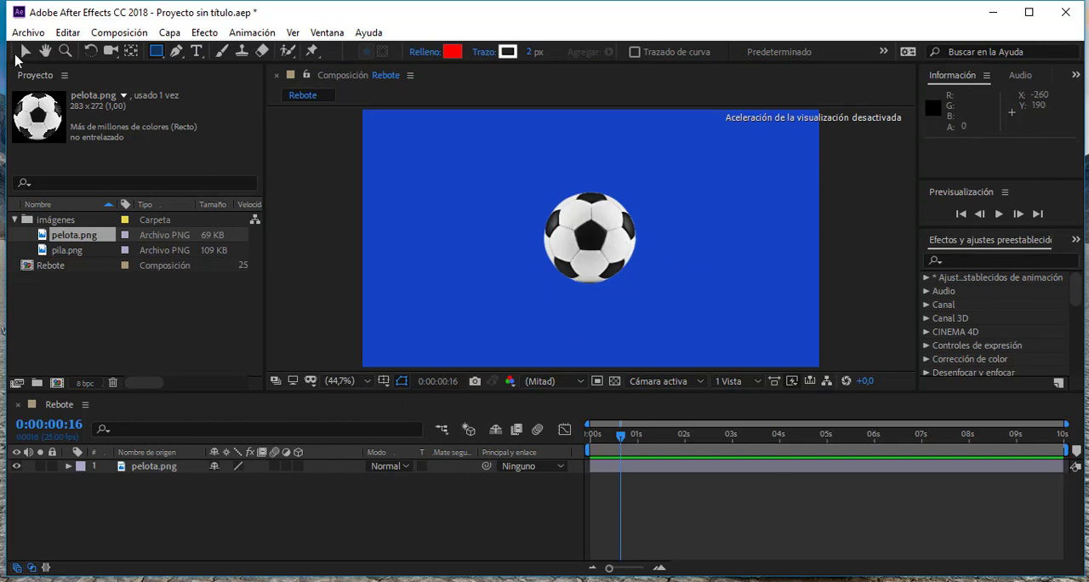
click(24, 52)
click(583, 247)
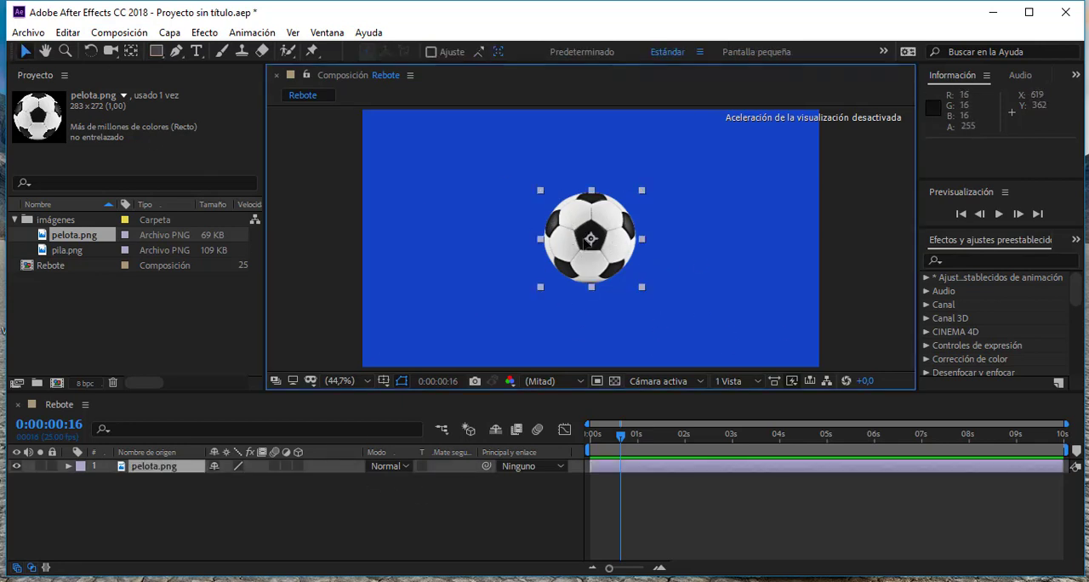
click(158, 52)
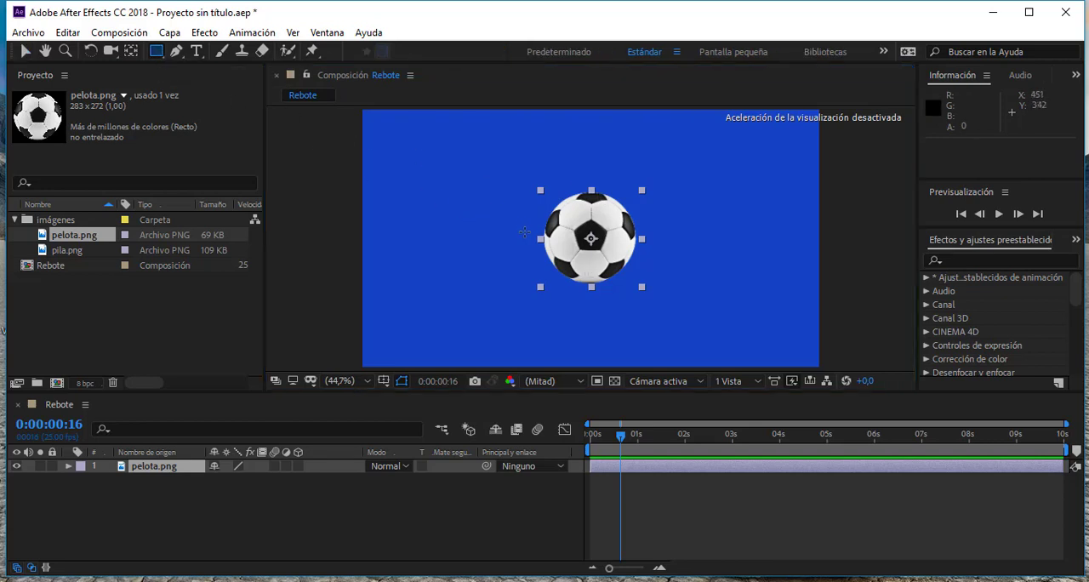
drag(512, 222, 683, 259)
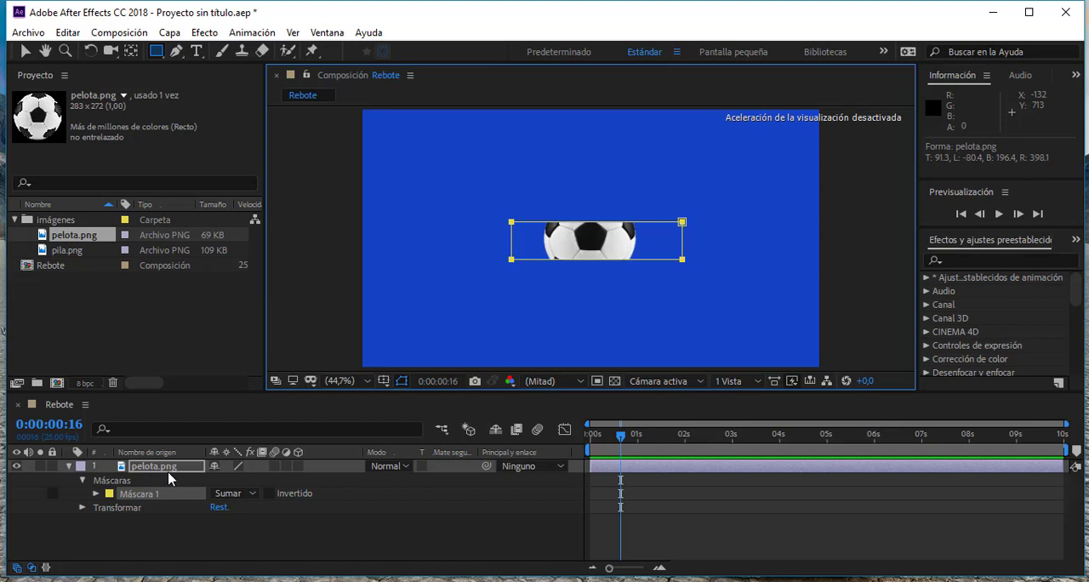
key(ctrl+z)
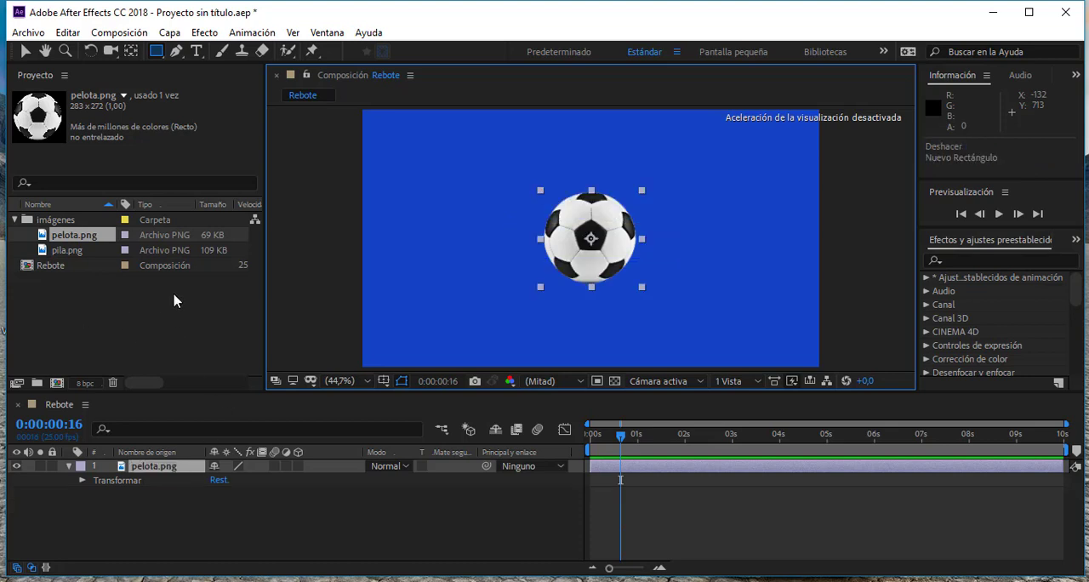
- Deselect the ball layer and set the Rectangle tool's stroke to none
click(25, 51)
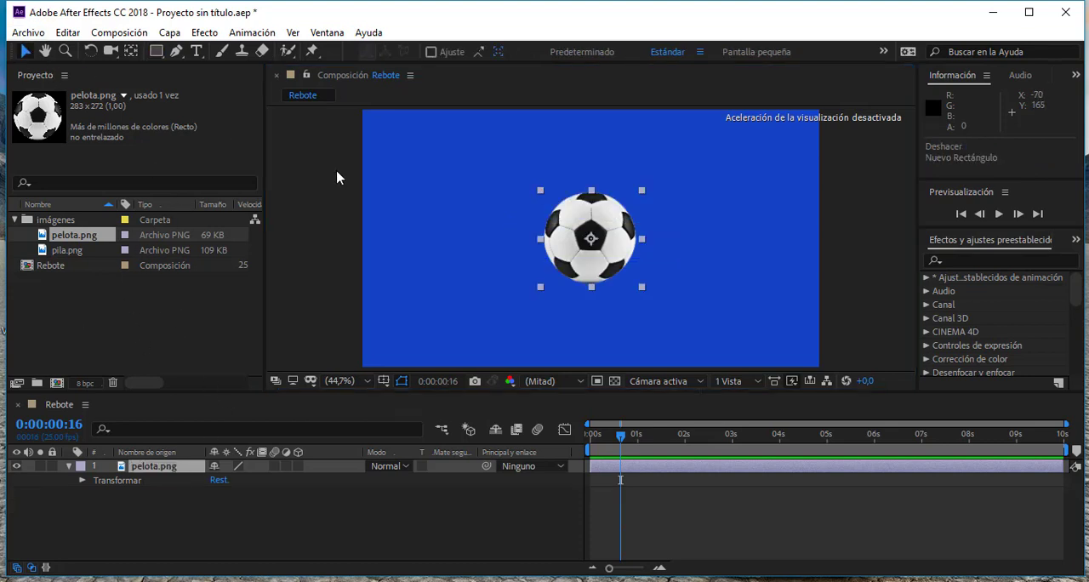
click(536, 215)
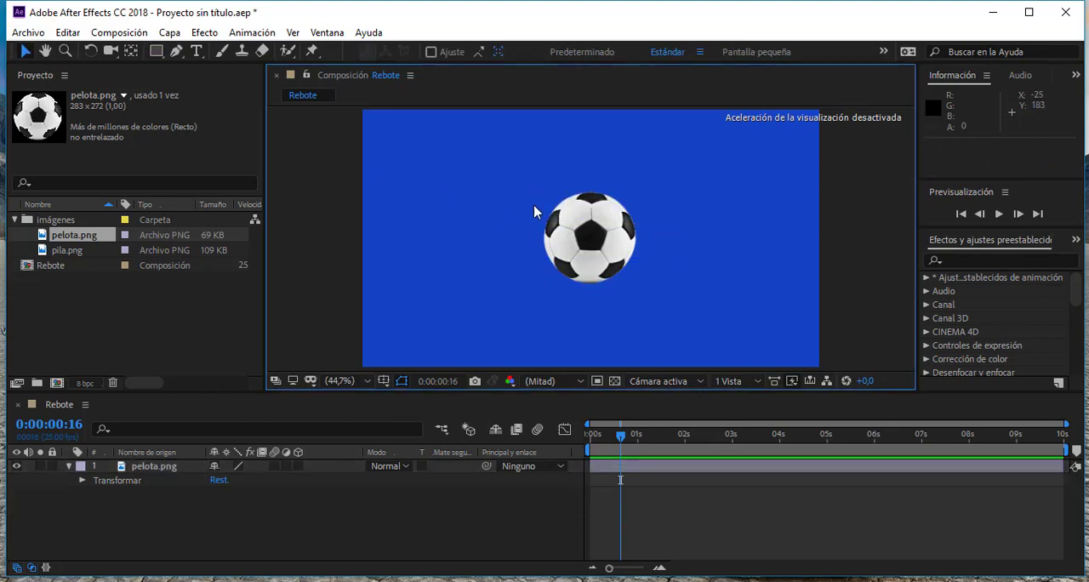
click(155, 53)
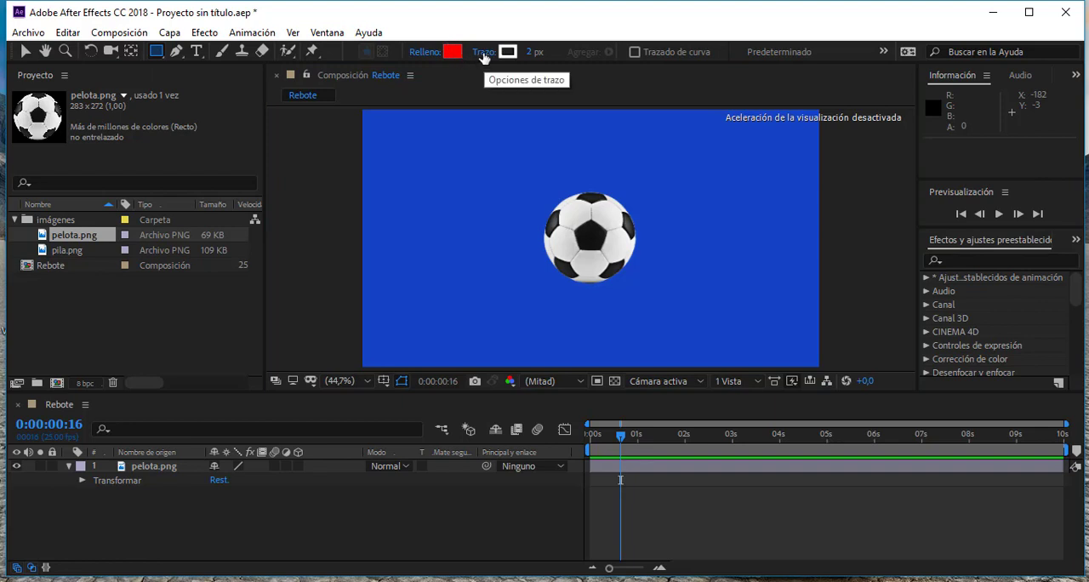
click(483, 53)
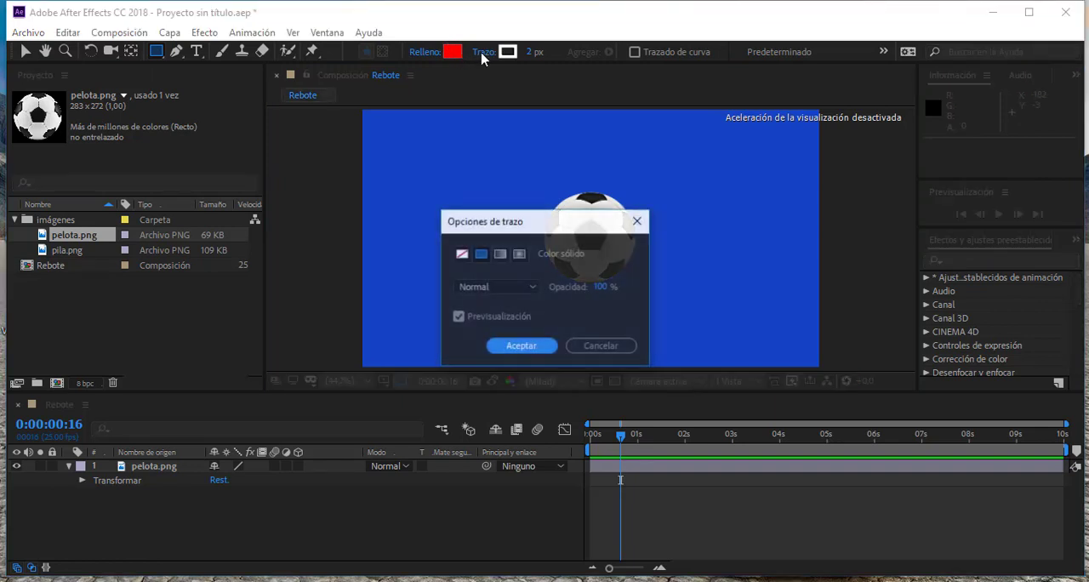
click(461, 254)
click(519, 346)
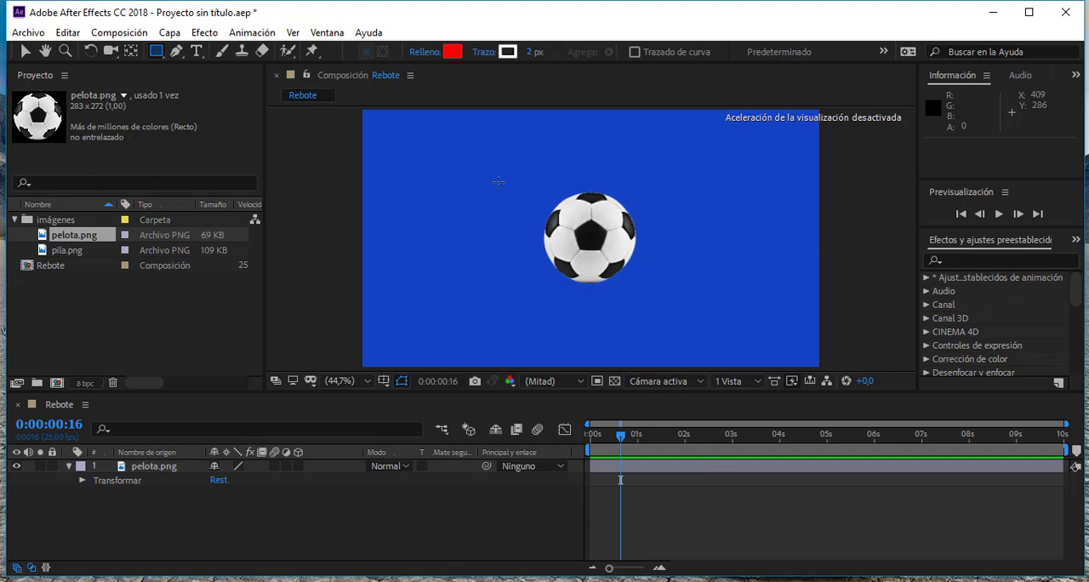
- Set the shape fill to dark orange and draw a ground rectangle about 1380 × 154 px across the composition's lower edge
click(457, 53)
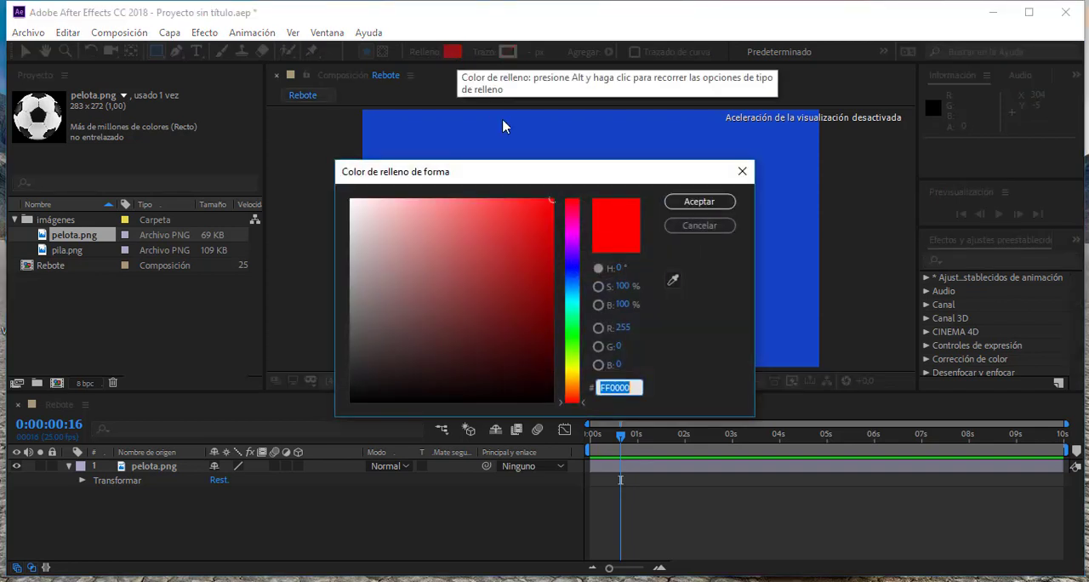
click(575, 389)
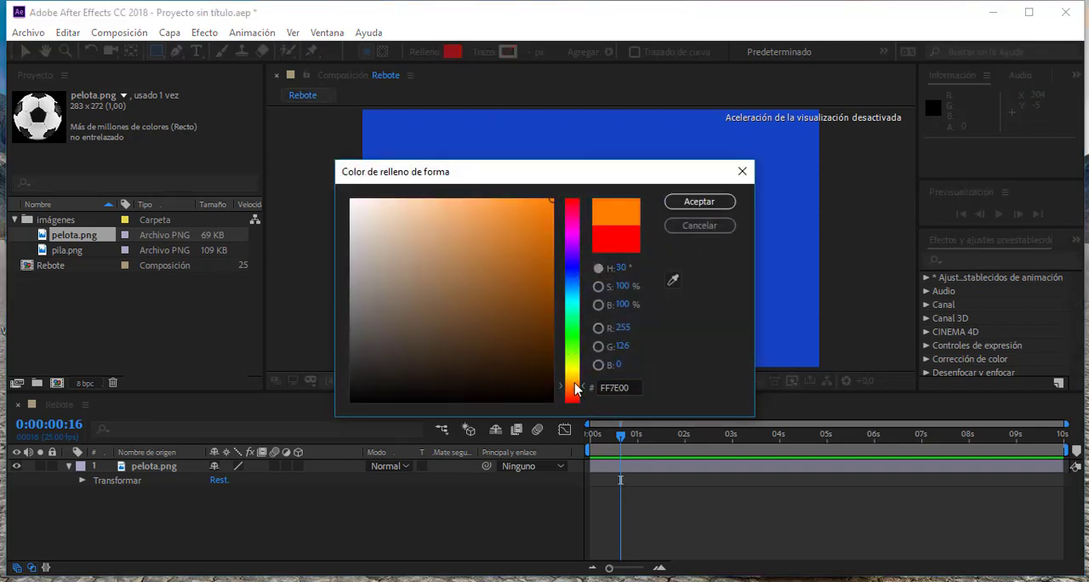
click(550, 287)
click(699, 202)
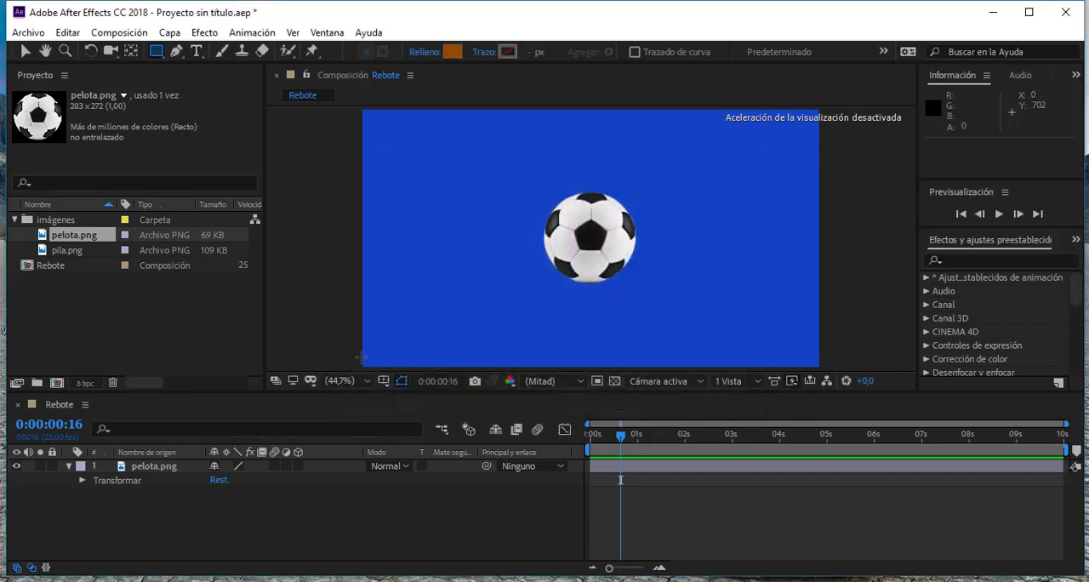
drag(349, 332, 845, 388)
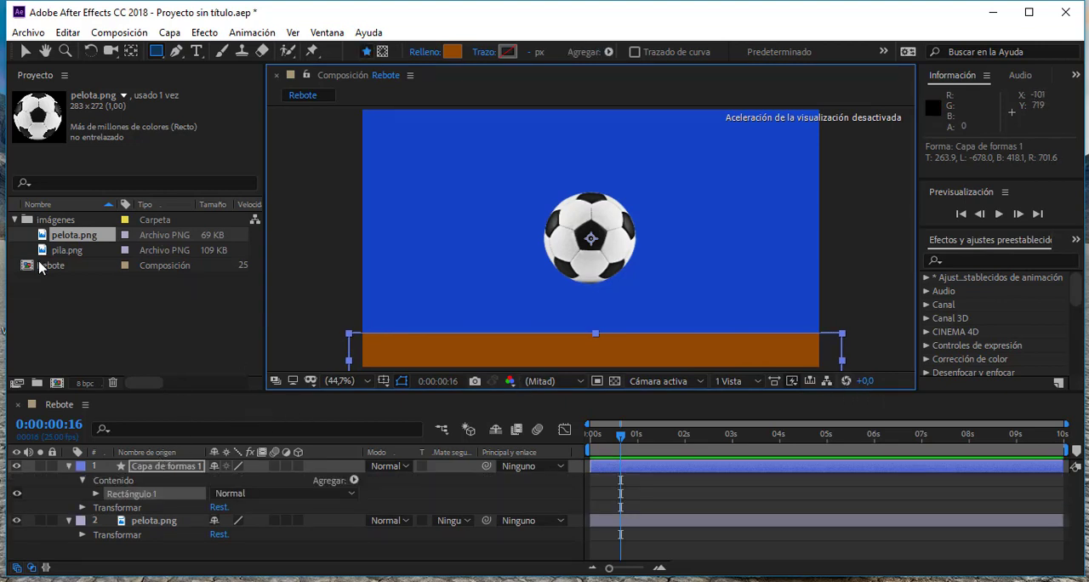
click(60, 300)
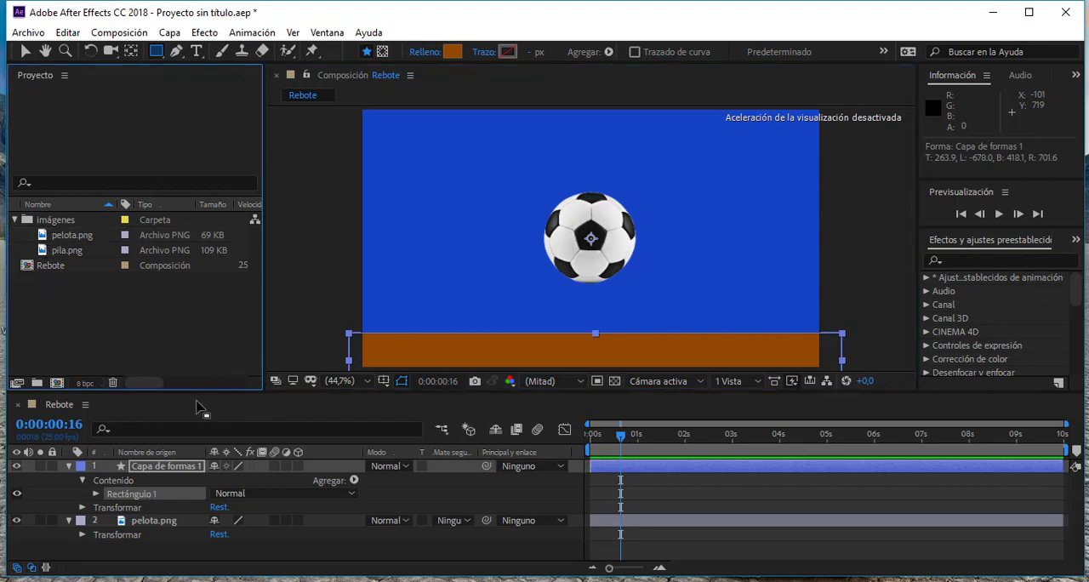
- Collapse the properties of both layers and move the shape layer Capa de formas 1 below pelota.png
click(164, 469)
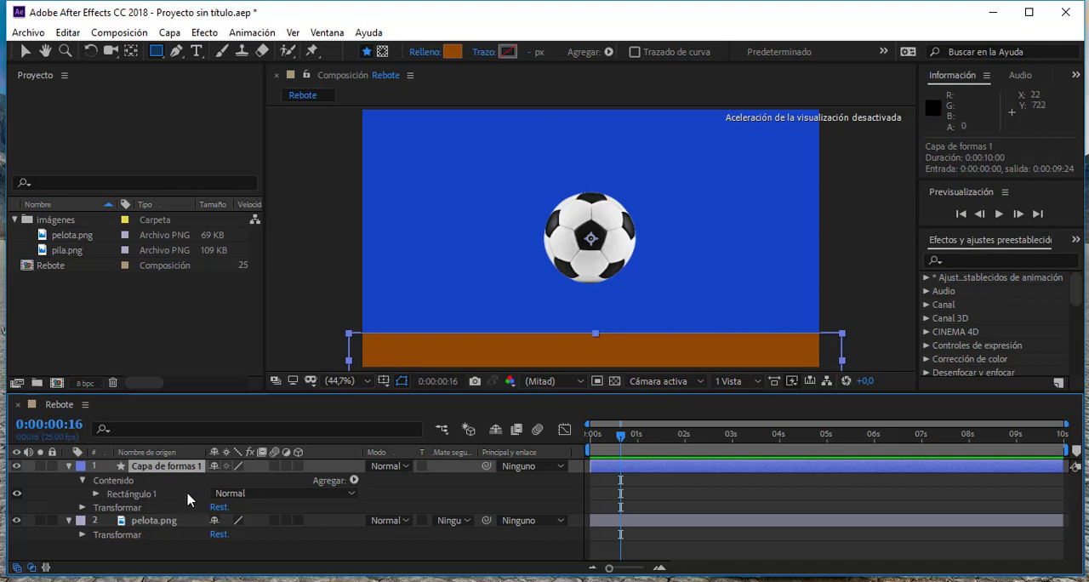
click(69, 468)
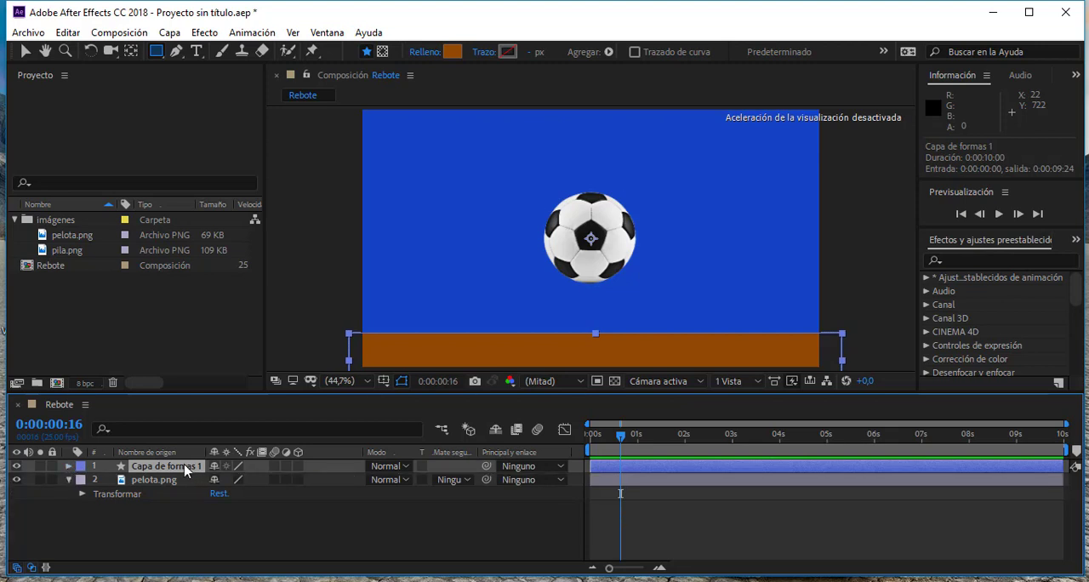
drag(186, 471, 194, 489)
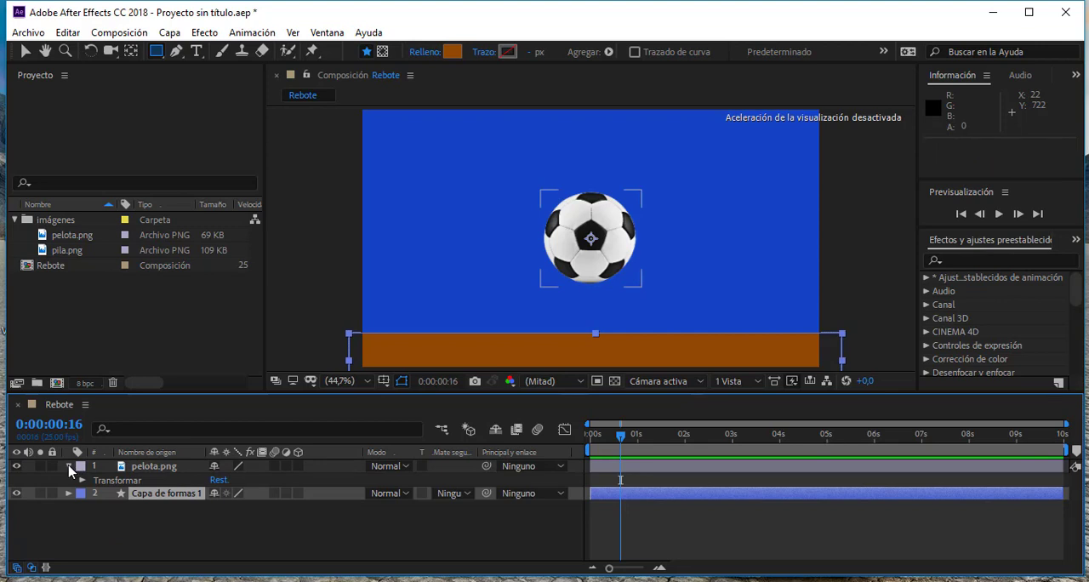
click(70, 467)
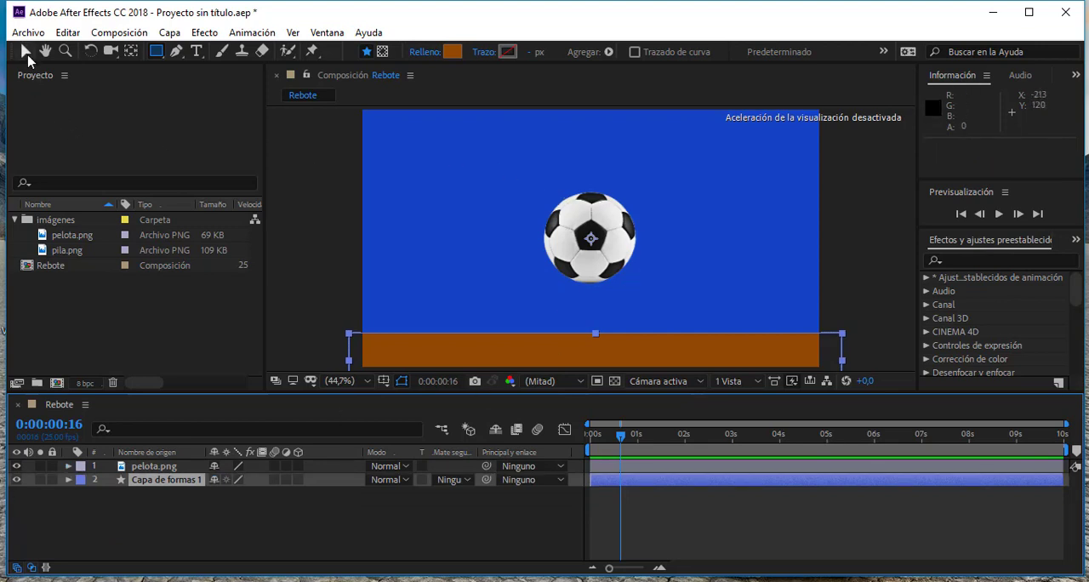
- Select the ball in the composition and move it leftward to a position of about 338, 349
click(25, 52)
click(596, 239)
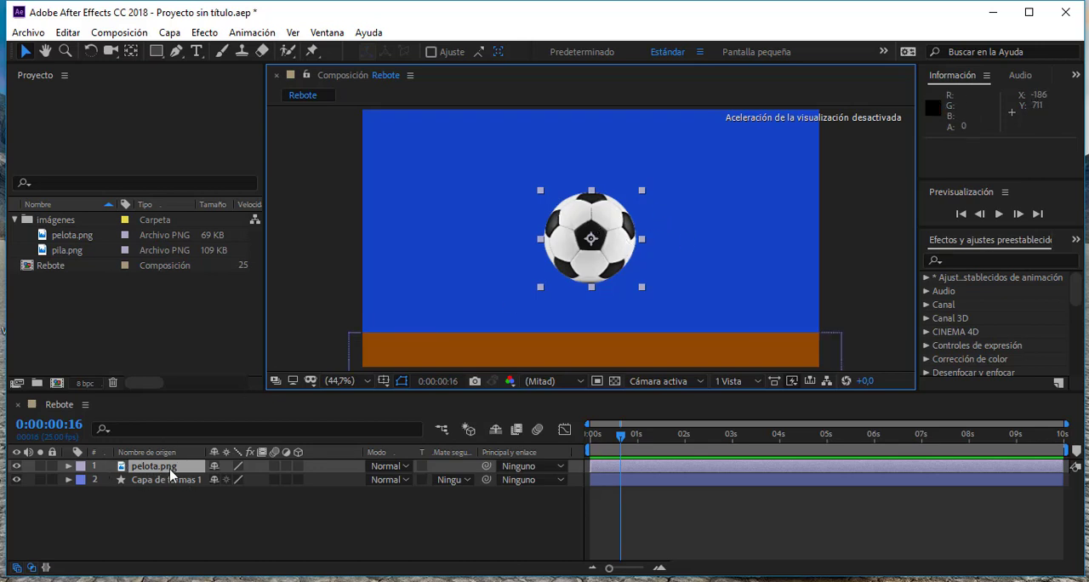
click(68, 327)
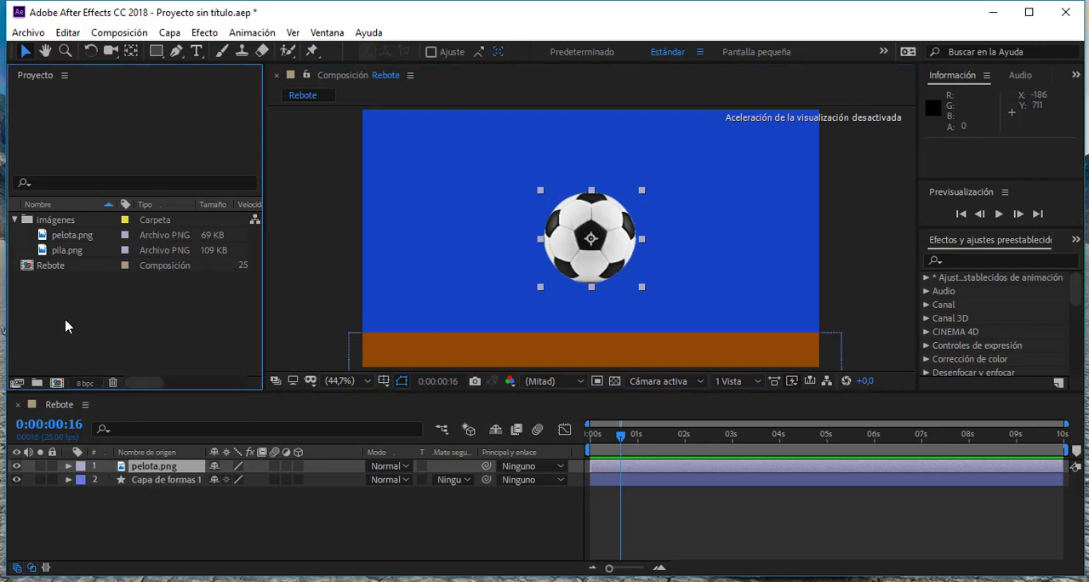
click(45, 237)
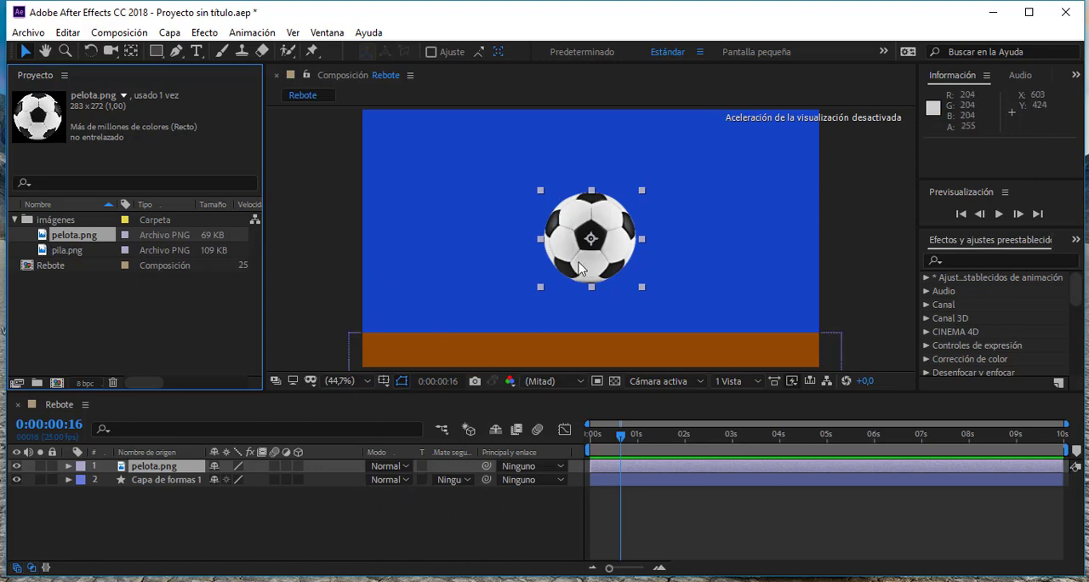
drag(568, 269, 458, 260)
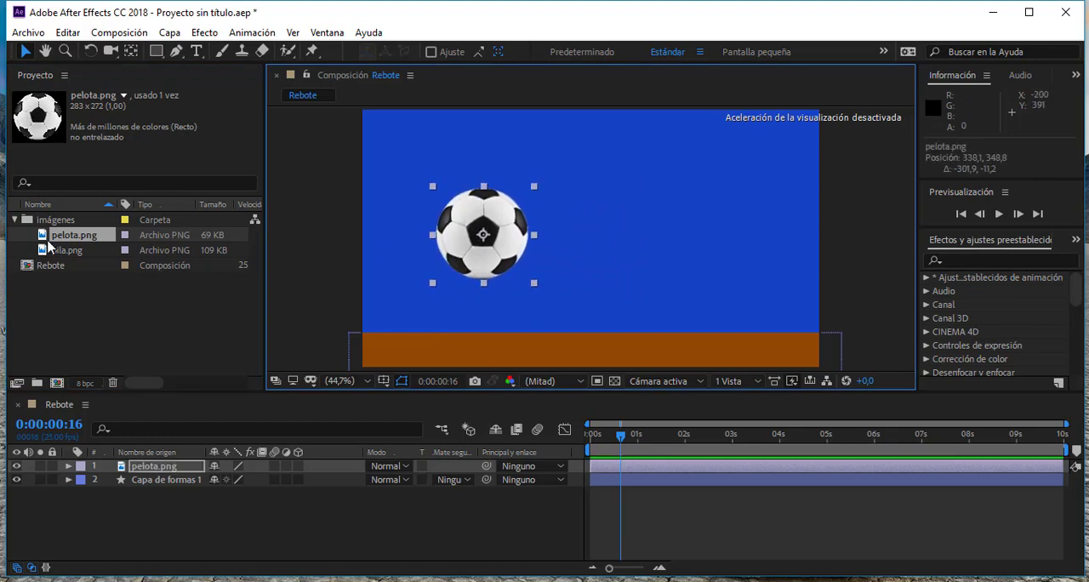
- Place a second pelota.png to the right of the first ball and scale it to 147% by 46%
drag(44, 238, 708, 238)
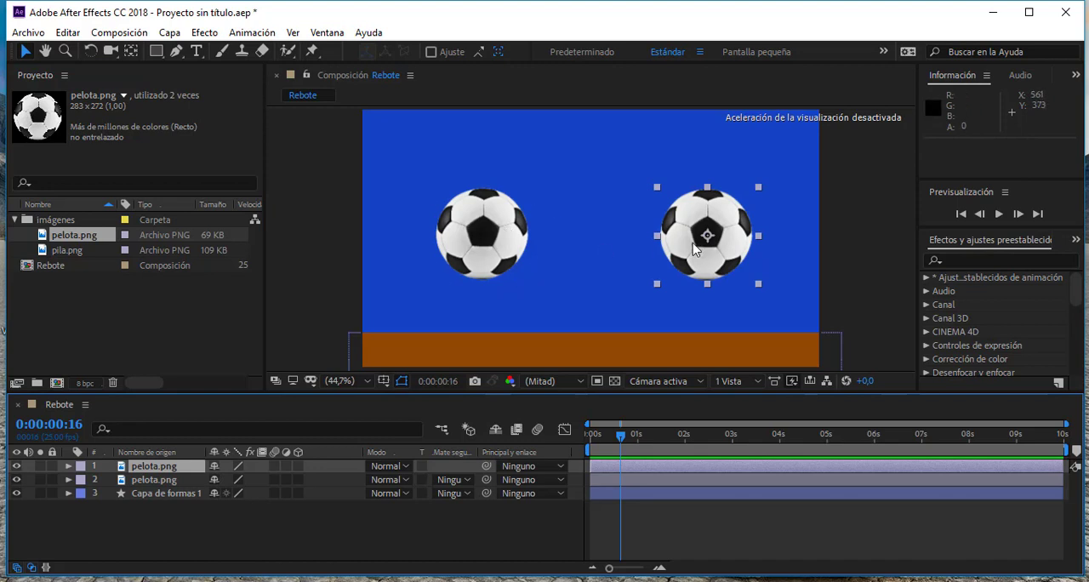
drag(707, 186, 783, 223)
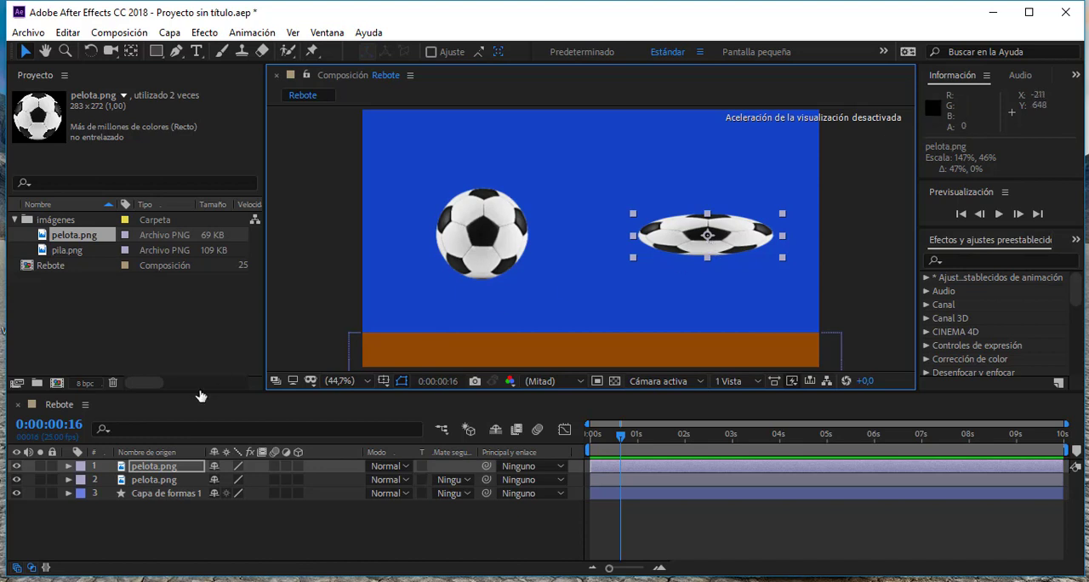
- Examine the squashed ball in the layer viewer and compare it with the pelota.png source footage, closing each viewer
double_click(689, 237)
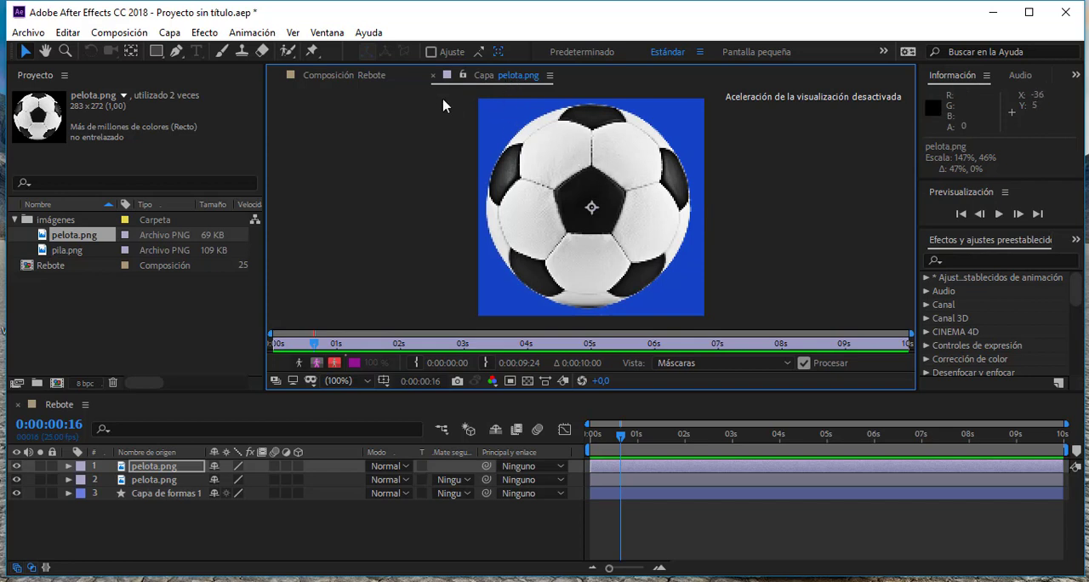
click(434, 75)
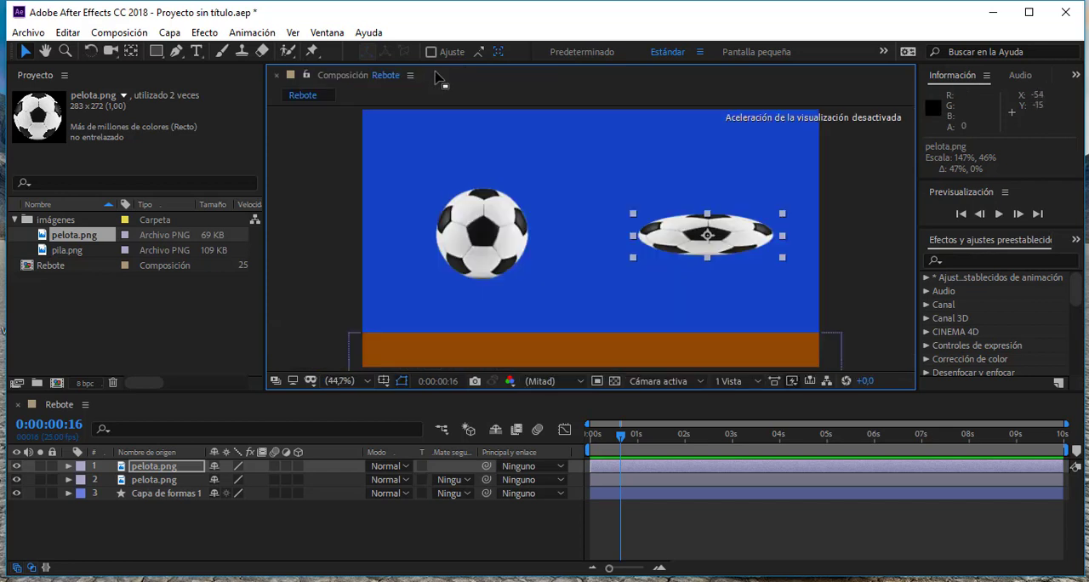
double_click(44, 239)
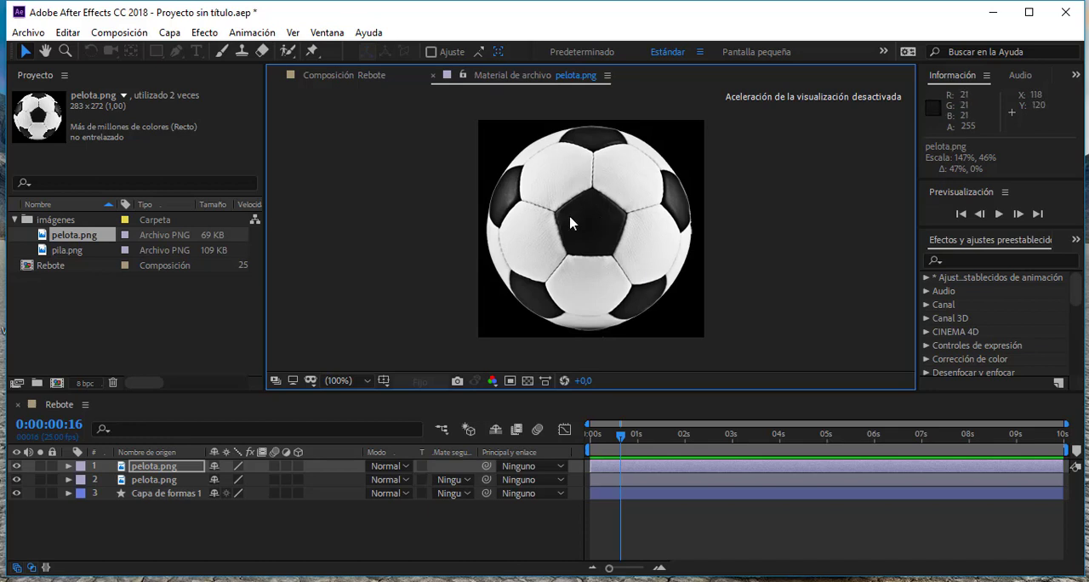
click(435, 76)
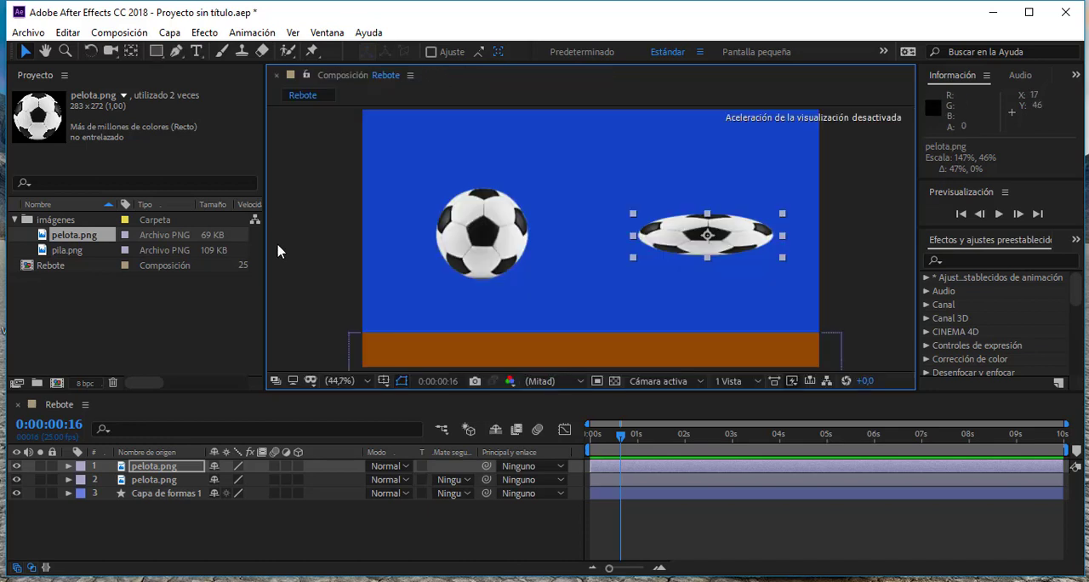
double_click(124, 471)
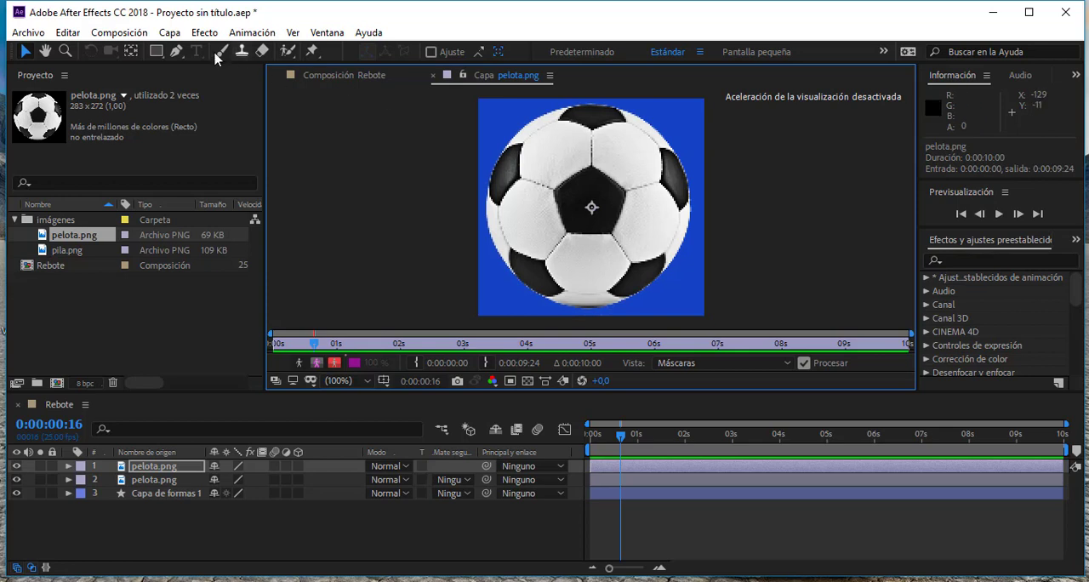
click(434, 78)
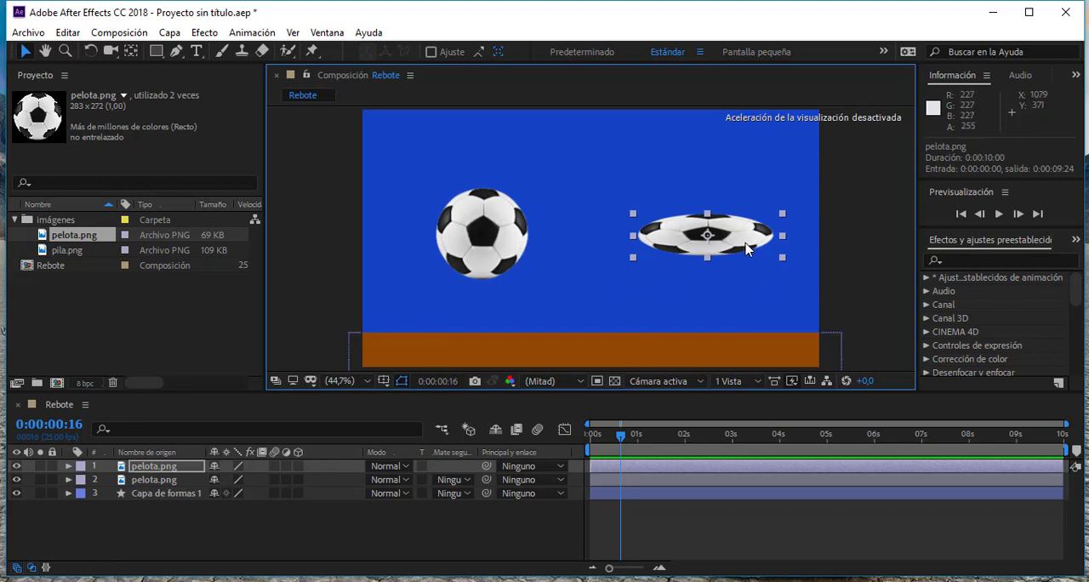
- Delete the squashed ball layer and move the remaining ball to a position of about 633, 342
key(Delete)
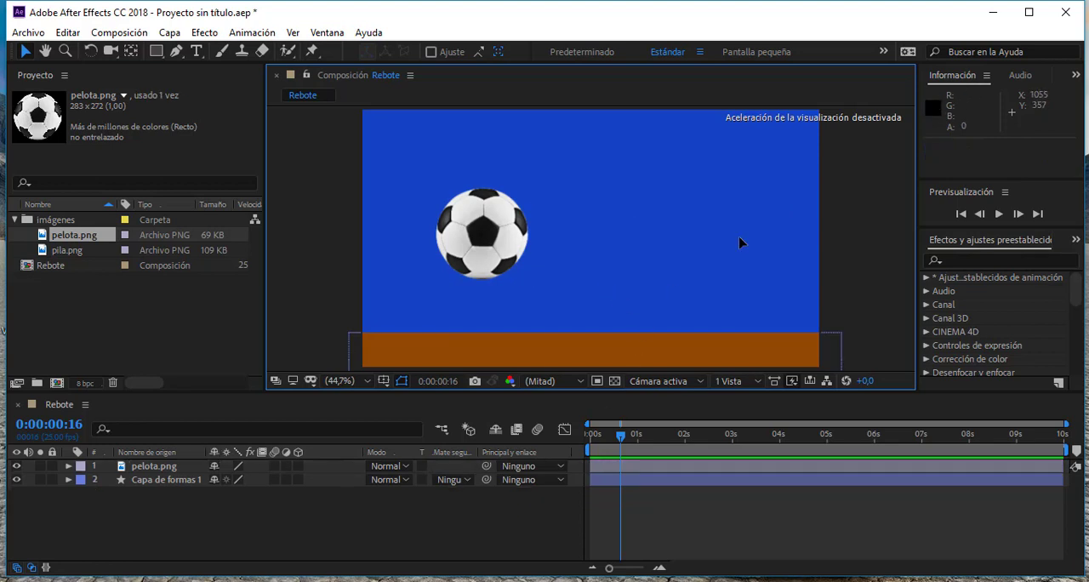
click(515, 251)
drag(512, 264, 618, 262)
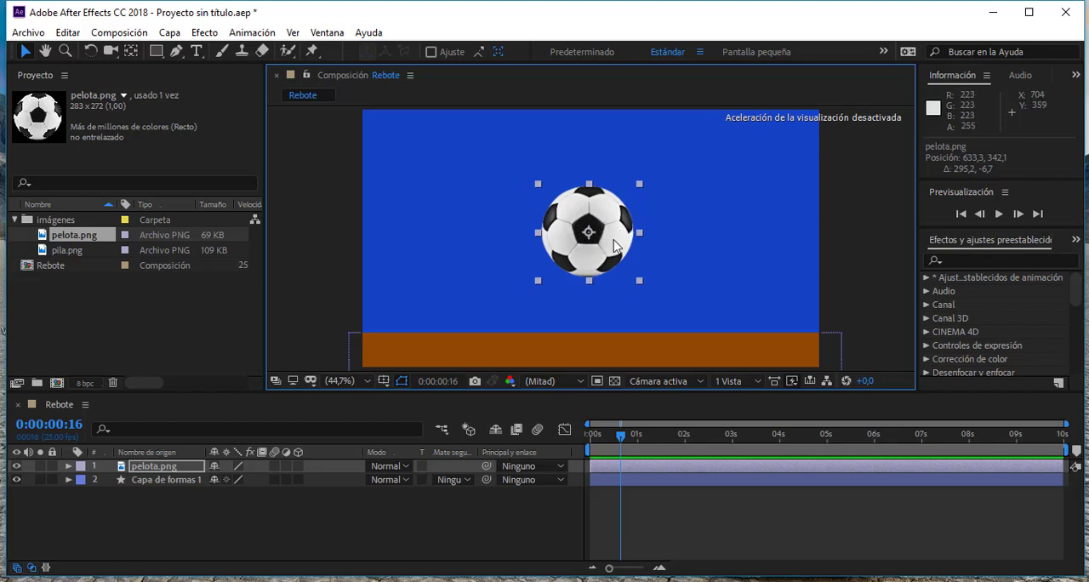
- Move the ball to a position of about 671, 324 and reveal the transform properties of its layer
drag(615, 245, 625, 222)
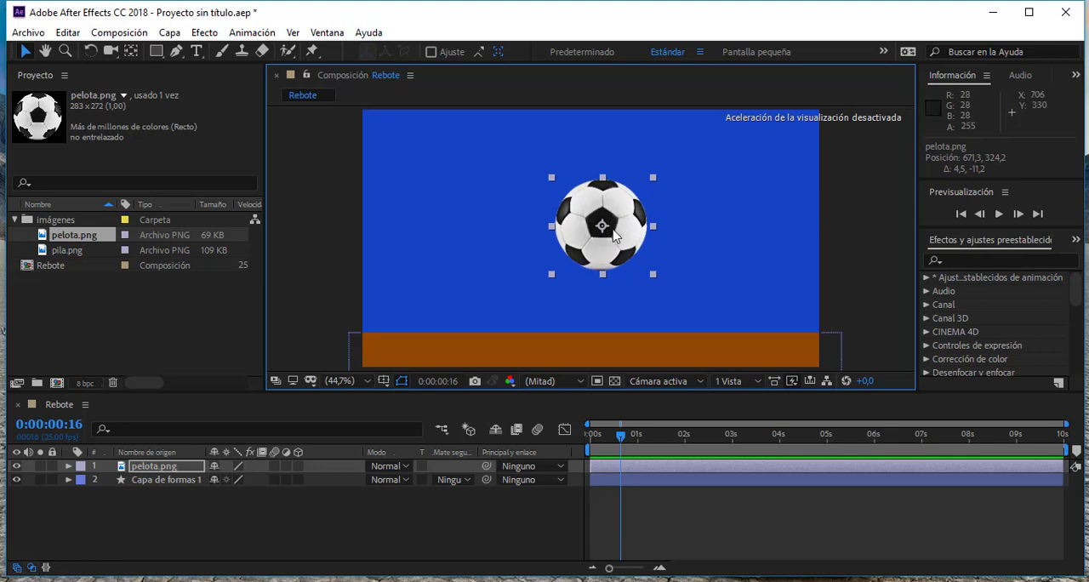
click(70, 467)
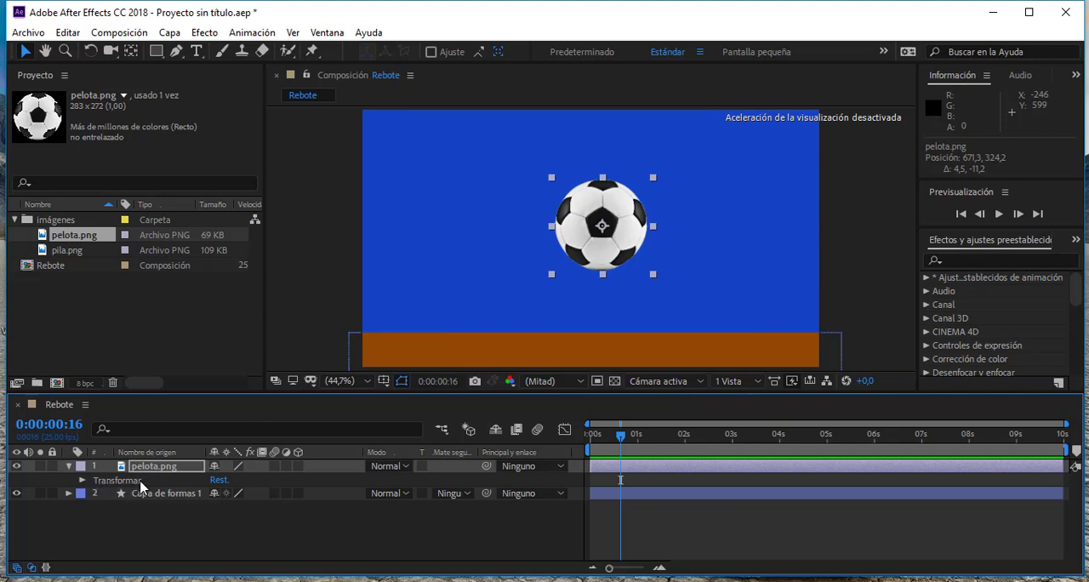
click(83, 482)
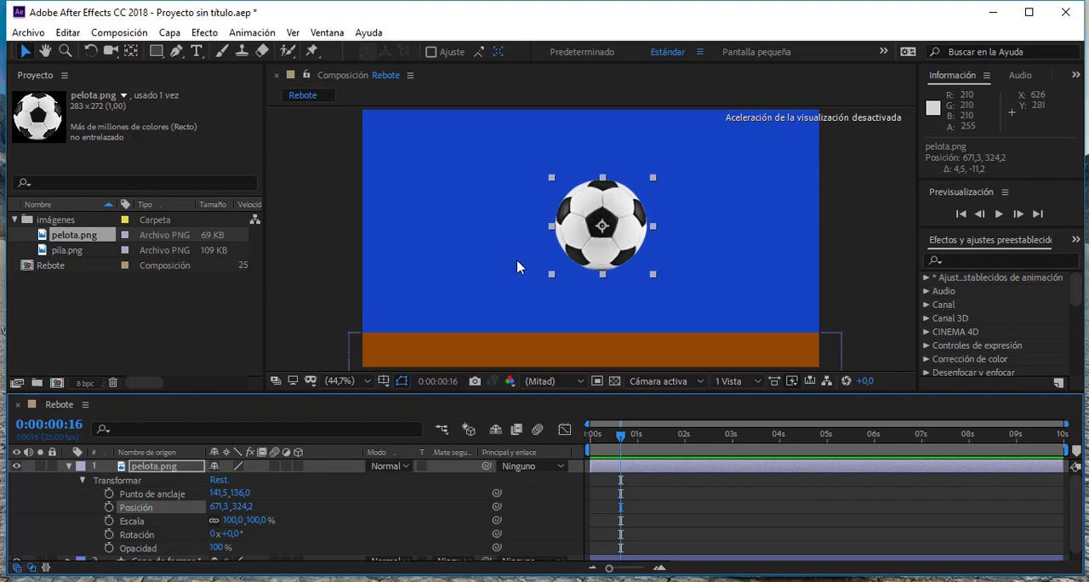
- Try out the ball's opacity, ending at 100%, and raise the ball to a position of about 671, 221
click(129, 521)
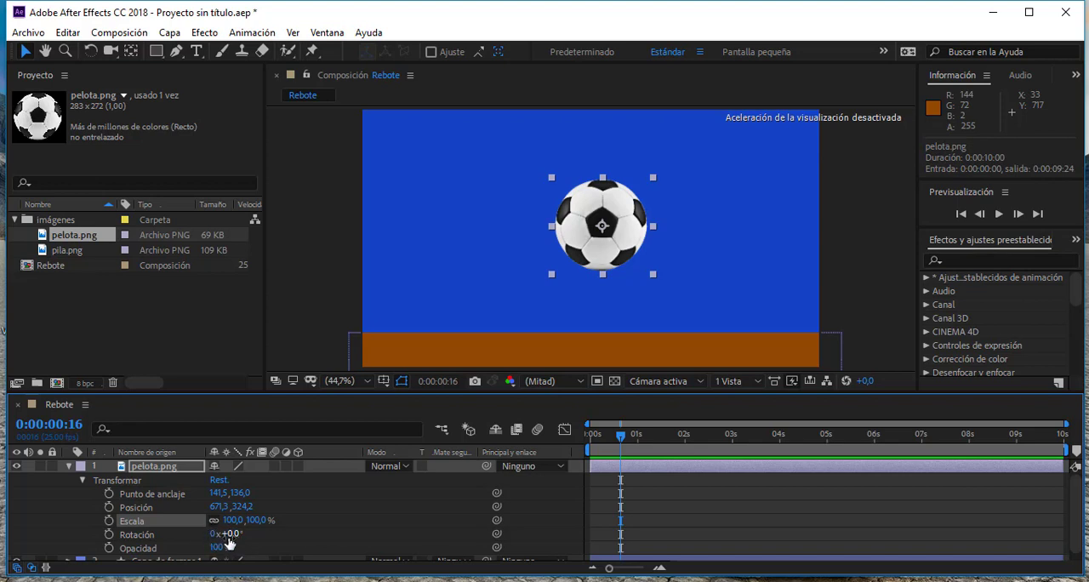
scroll(173, 545, down, 1)
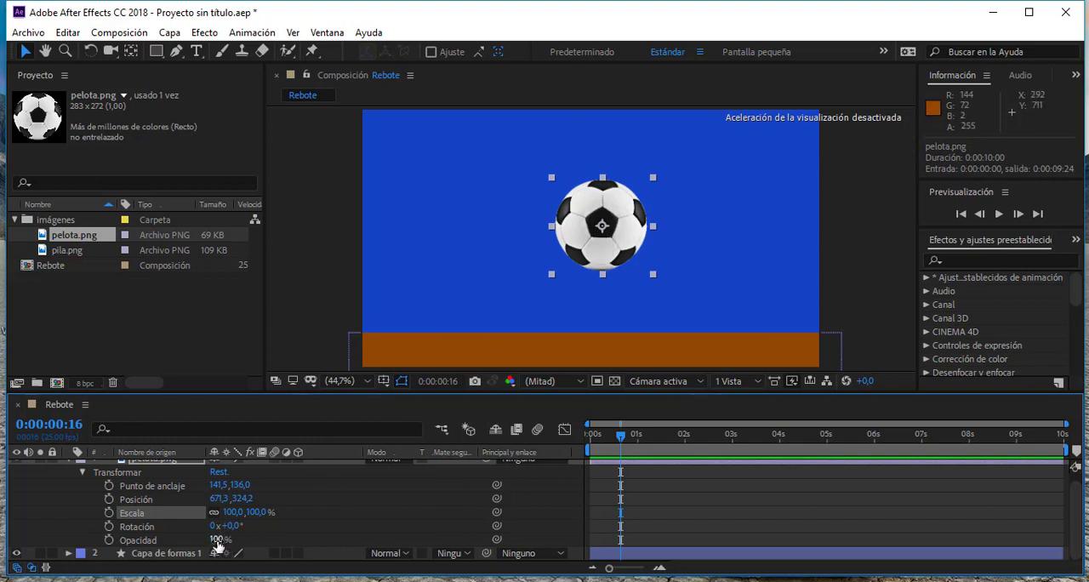
drag(218, 545, 268, 540)
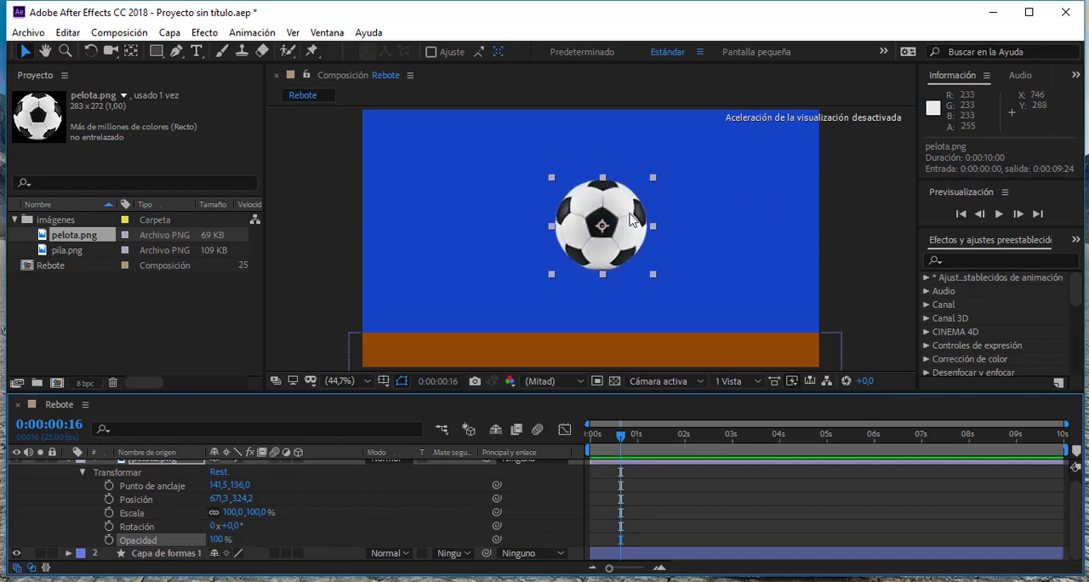
drag(630, 220, 628, 187)
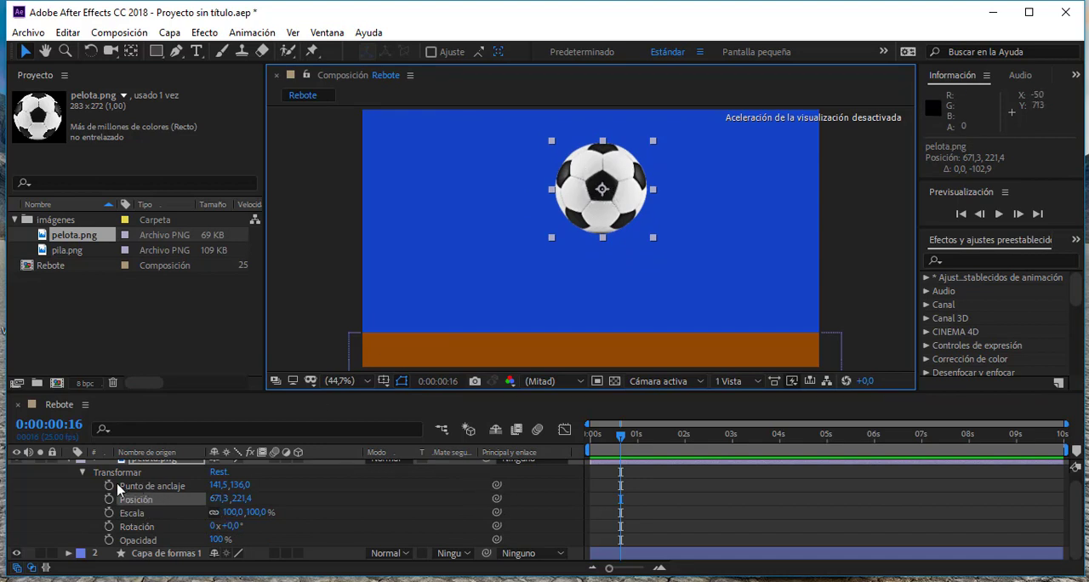
- Try offsetting the ball's anchor point horizontally and vertically, and reset the layer's transform properties
click(164, 490)
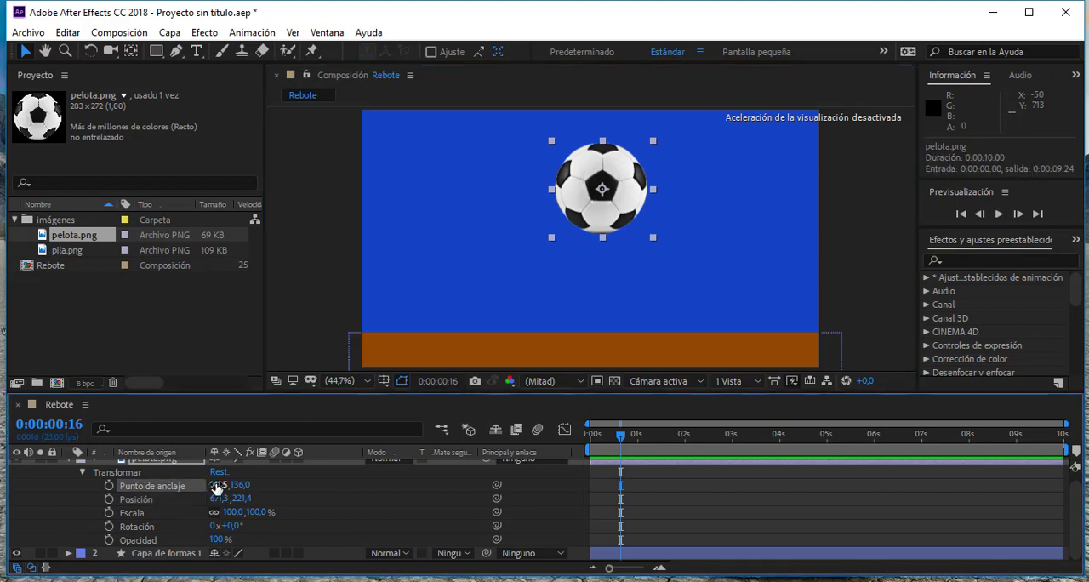
drag(219, 485, 127, 486)
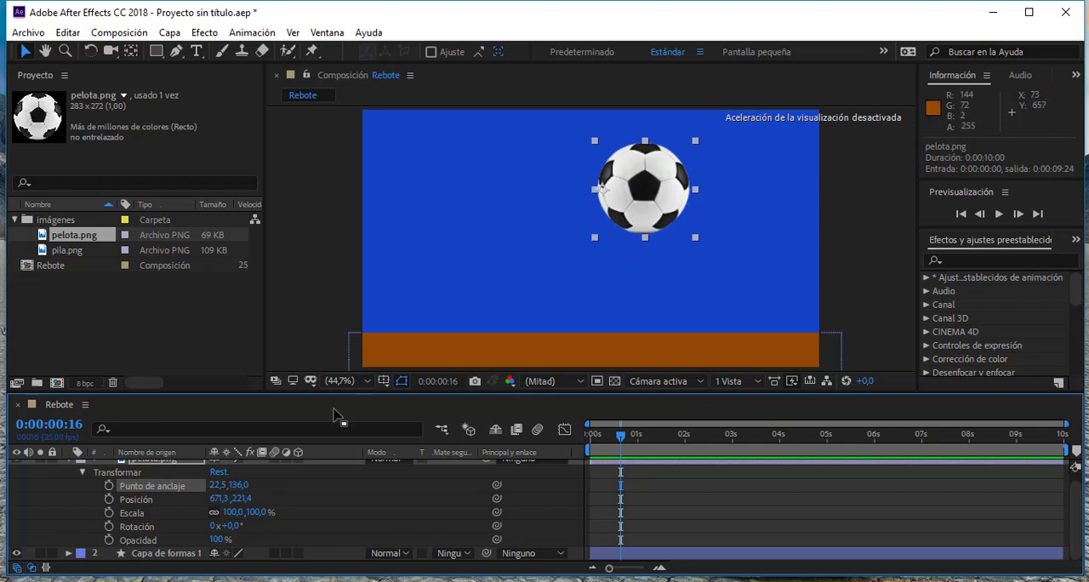
mouse_move(219, 484)
mouse_down()
mouse_move(281, 484)
mouse_move(224, 486)
mouse_up()
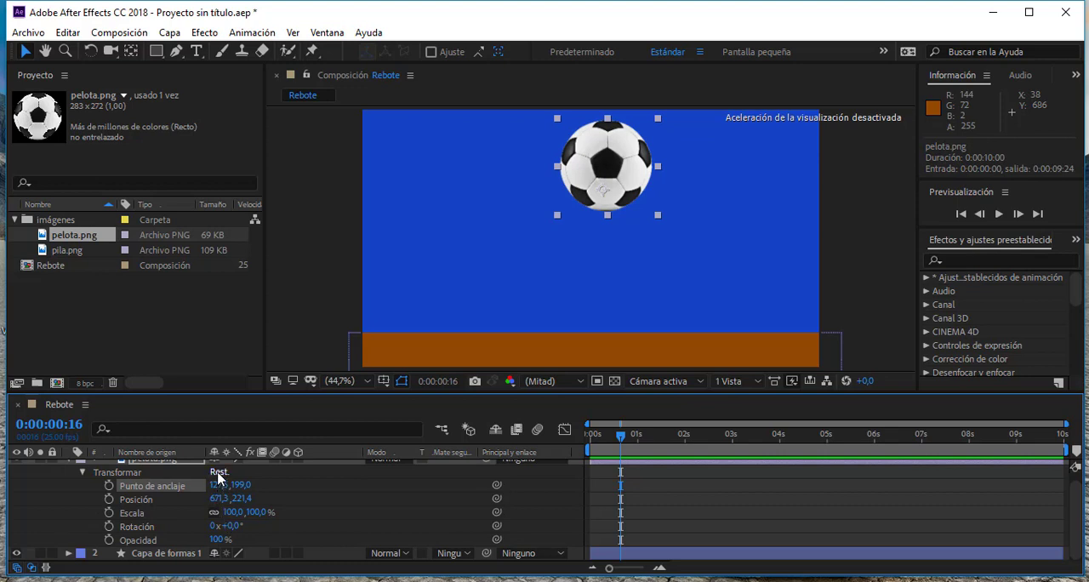
click(219, 473)
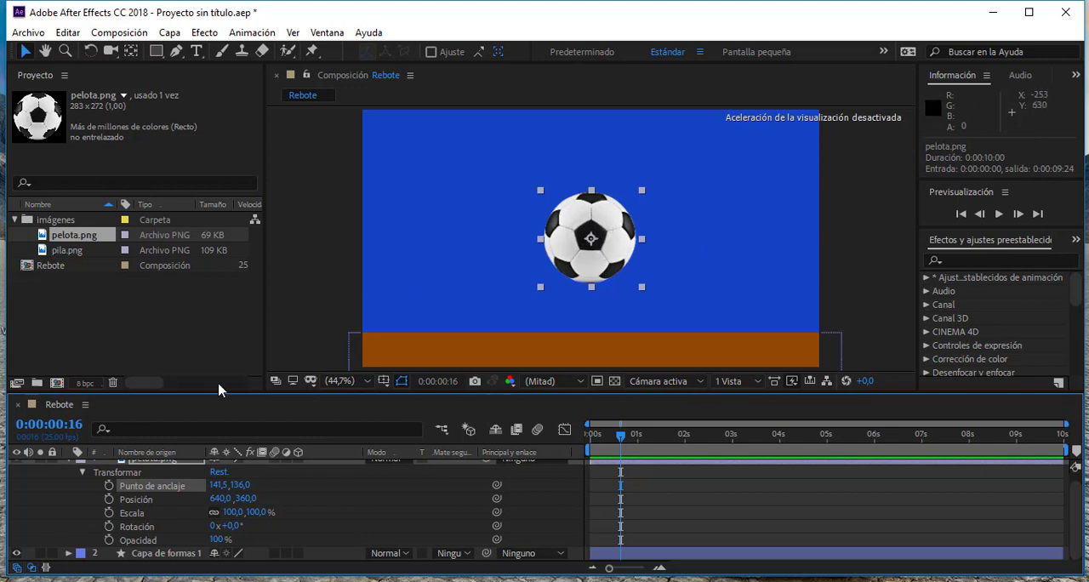
- Try placing the anchor point at the ball's bottom edge and rotating the ball about it by about -24°
click(131, 53)
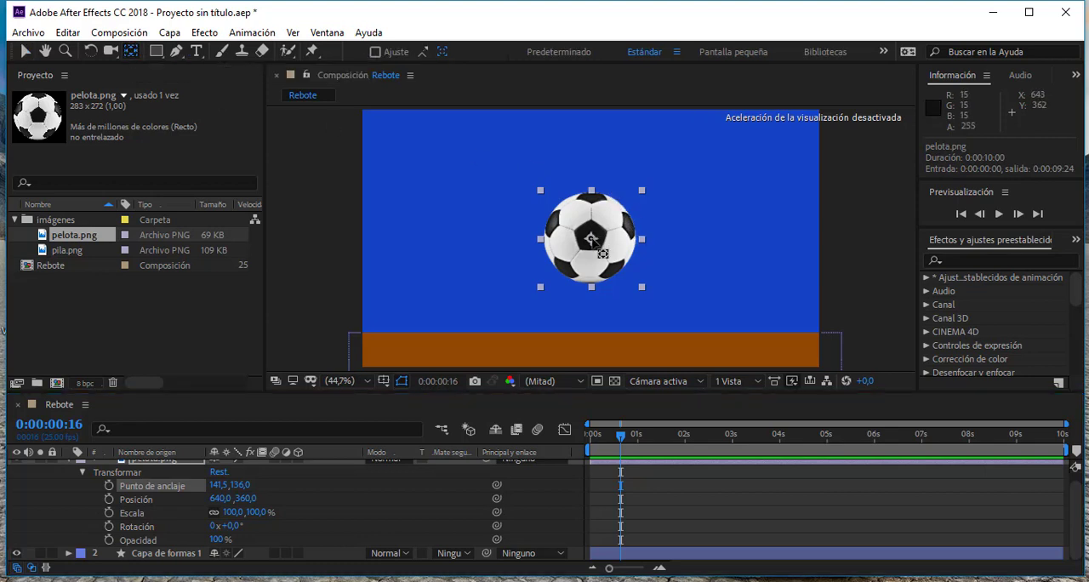
drag(594, 239, 594, 287)
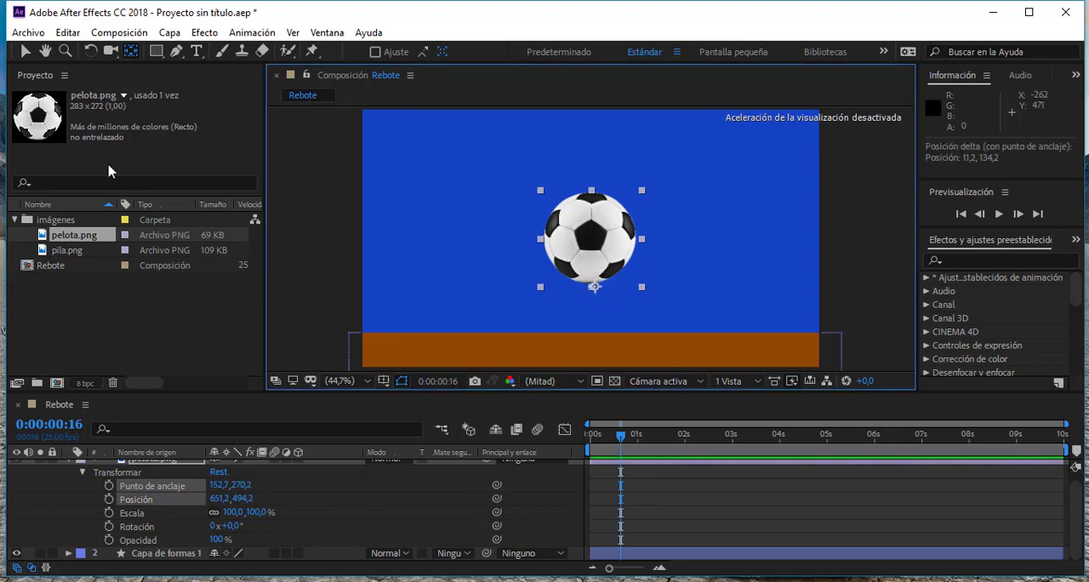
click(91, 53)
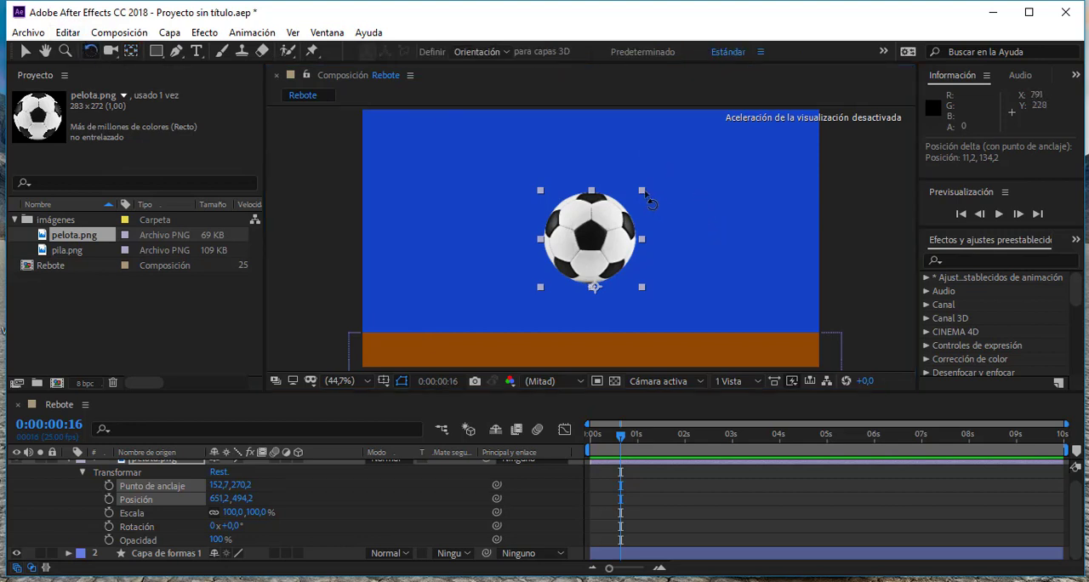
drag(647, 198, 608, 170)
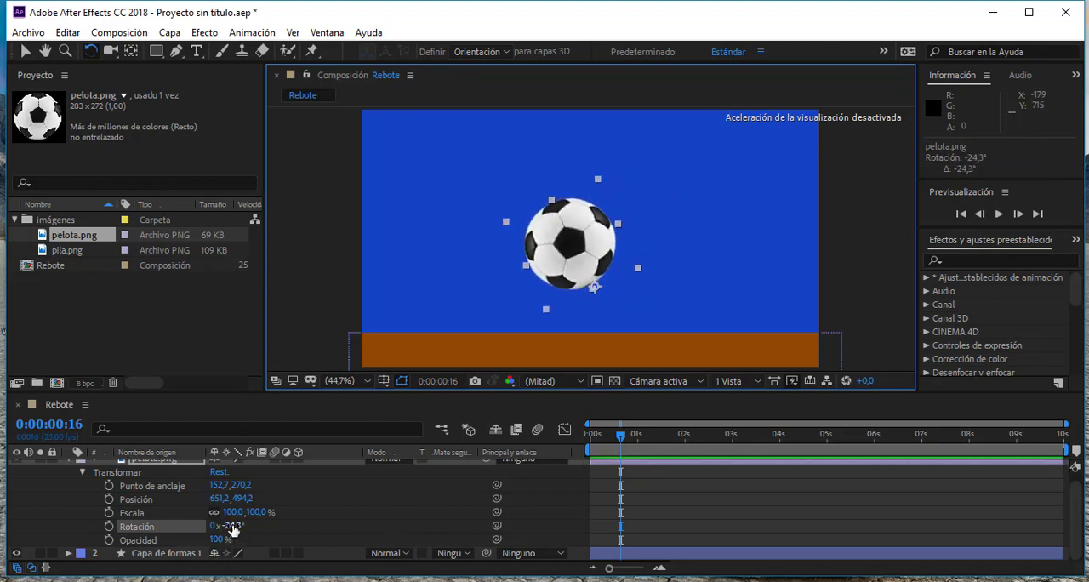
- Try a rotation of about -35° and a scale of 129% on the ball, and reset its transform properties
drag(233, 529, 243, 502)
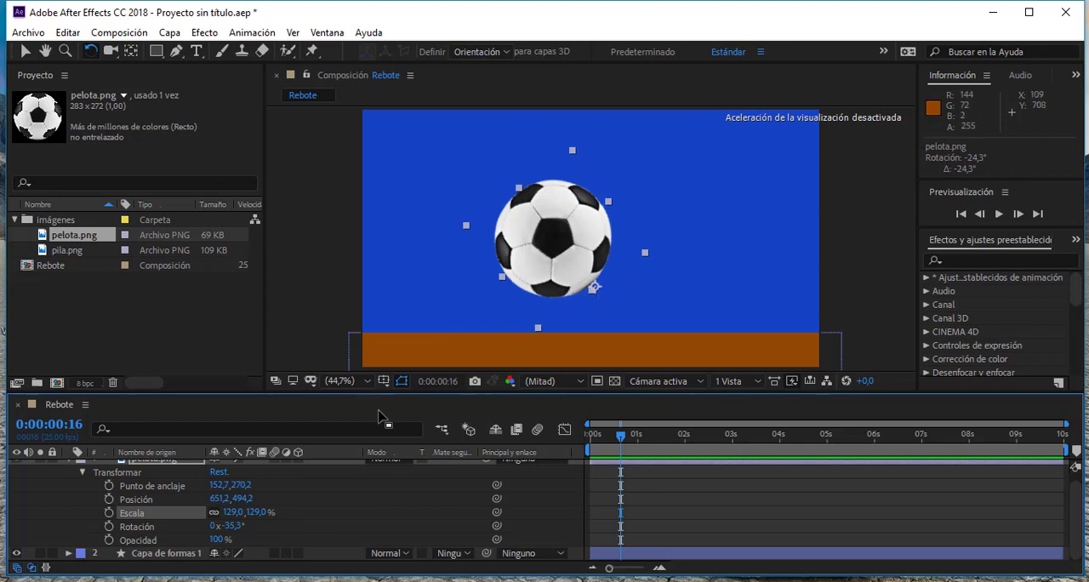
click(218, 473)
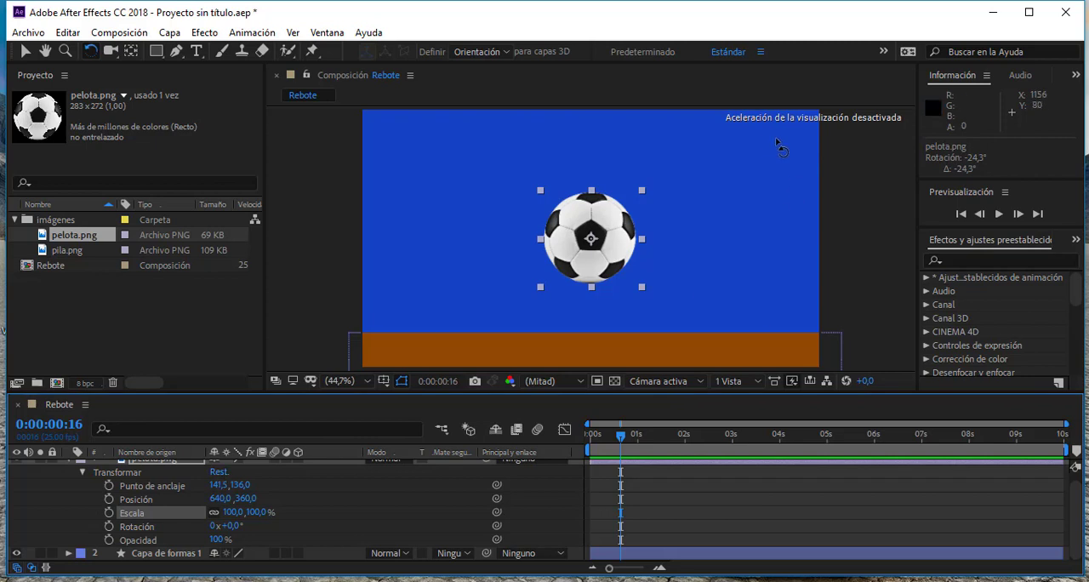
- Set the current time to 0:00:00:00 and move the ball out of frame above the composition, to about 624, -128
click(25, 53)
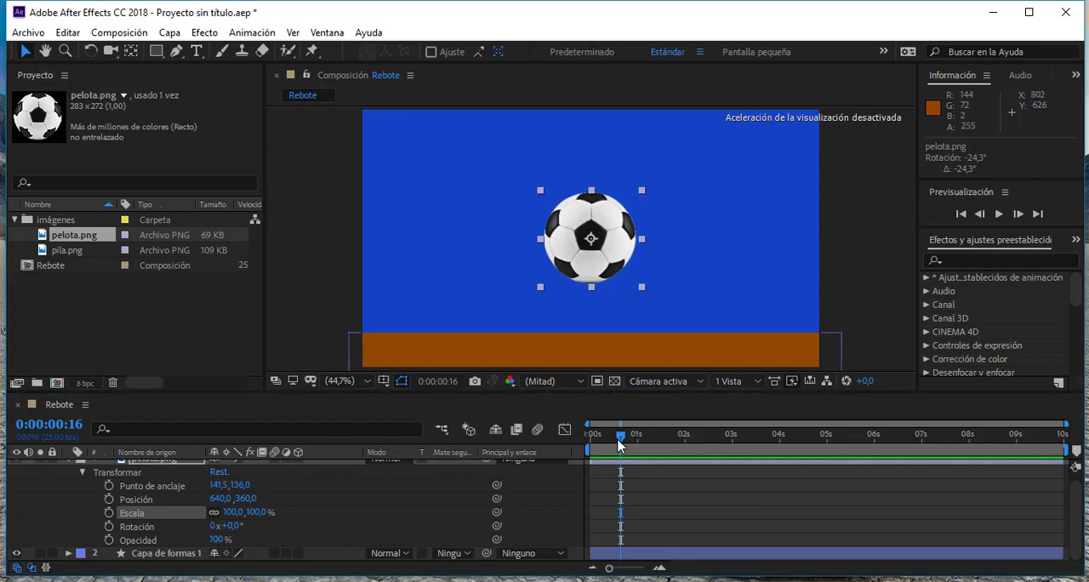
drag(620, 437, 586, 447)
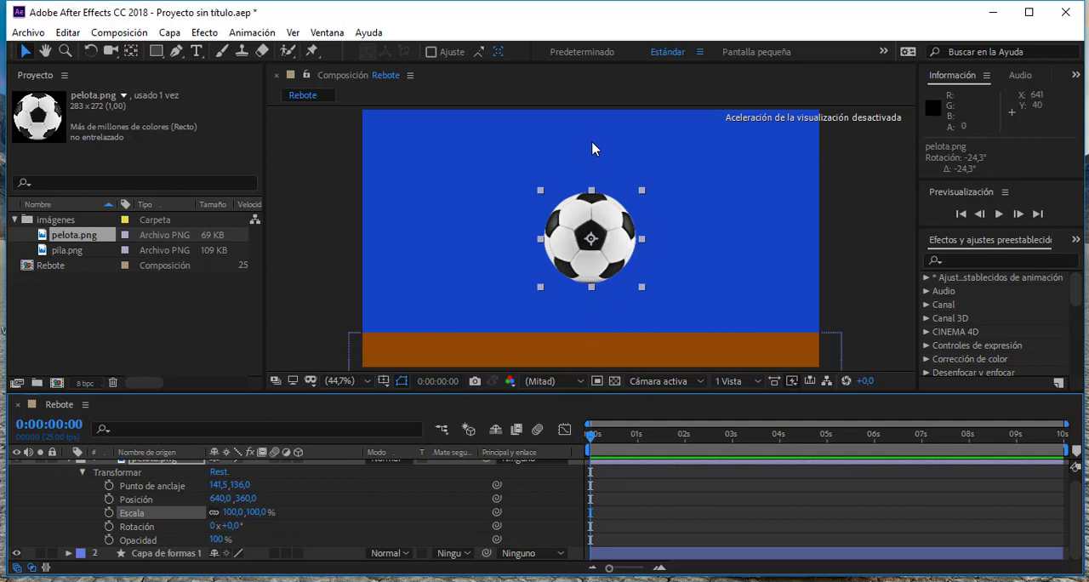
drag(606, 260, 593, 102)
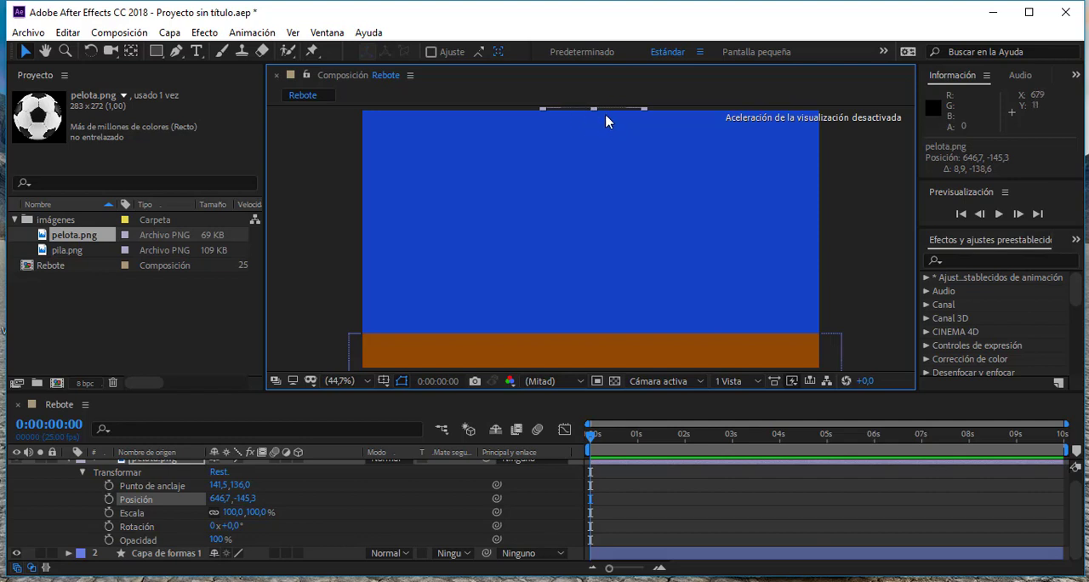
drag(615, 152, 594, 113)
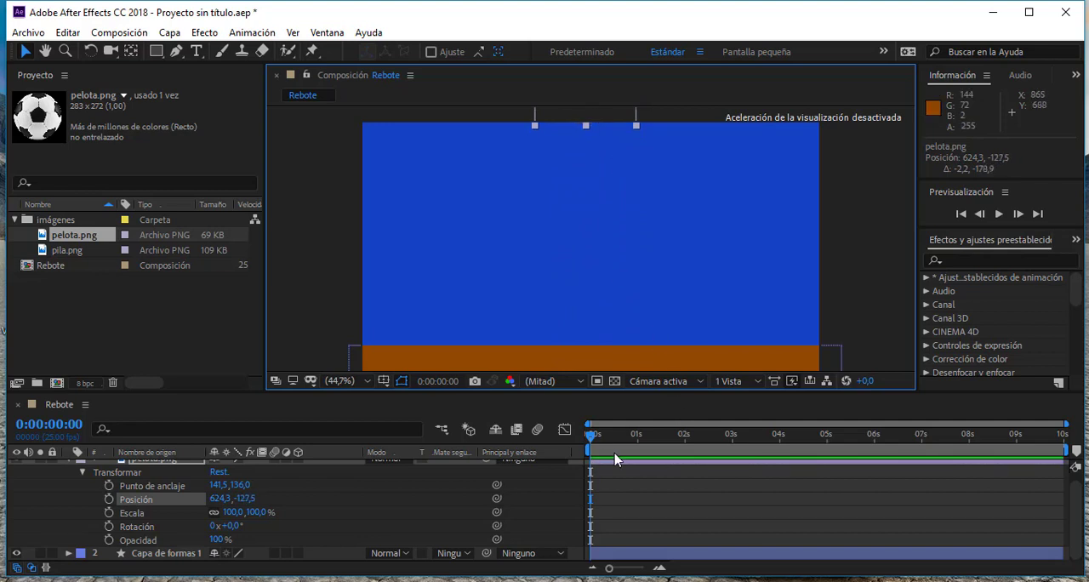
mouse_move(594, 441)
mouse_down()
mouse_move(649, 443)
mouse_move(589, 441)
mouse_up()
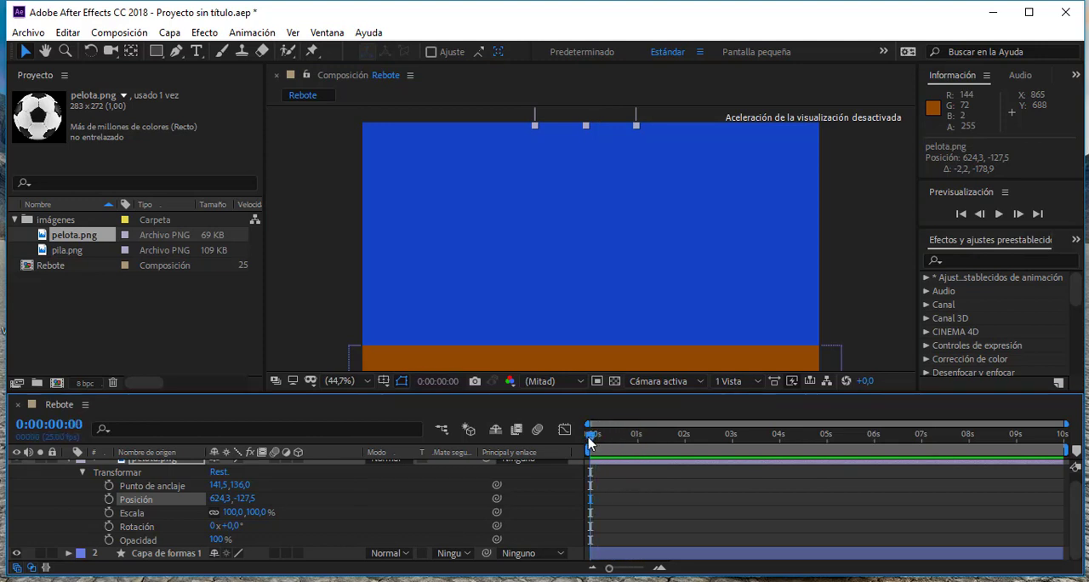
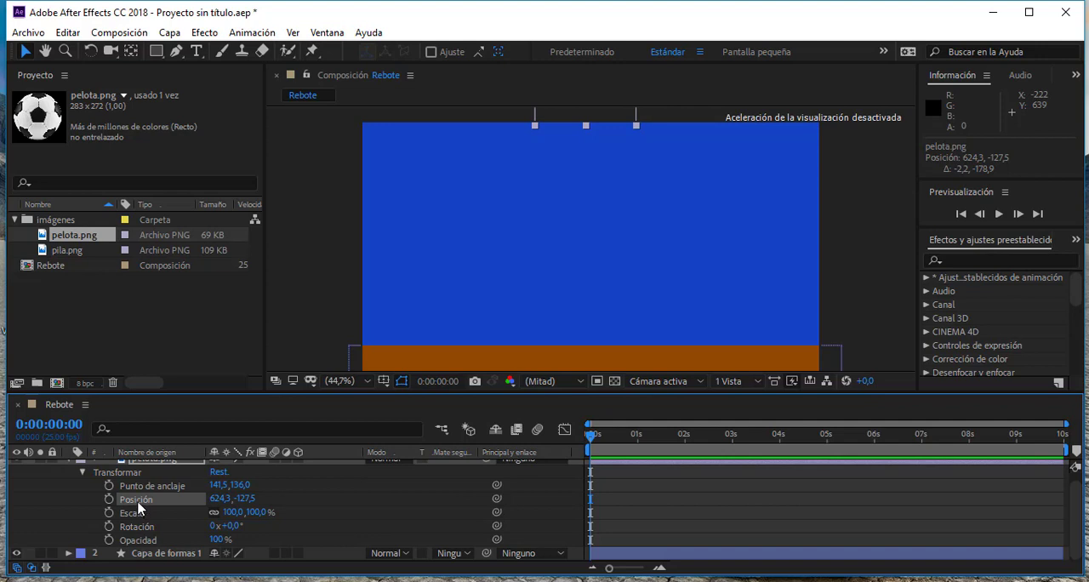
- With only the ball's Position and Scale properties shown, keyframe its position at 0:00:00:00 to about 627, -63
key(p)
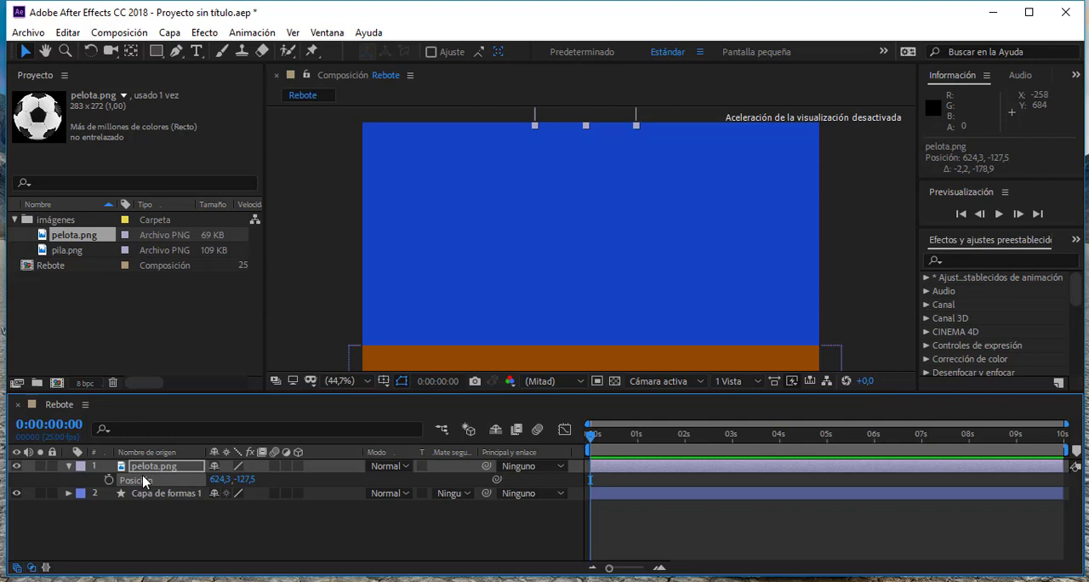
key(shift+s)
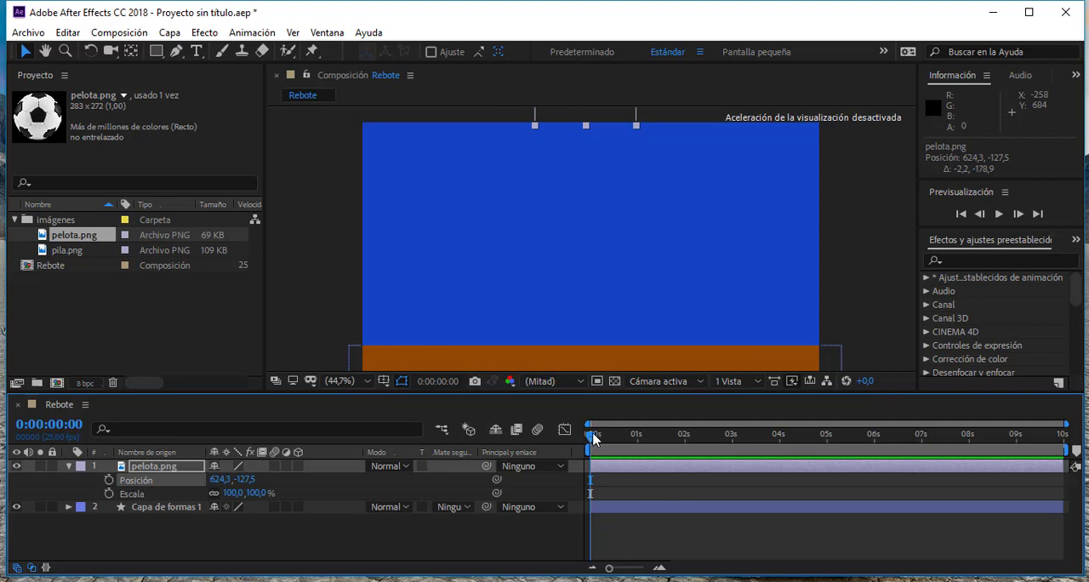
drag(593, 434, 582, 439)
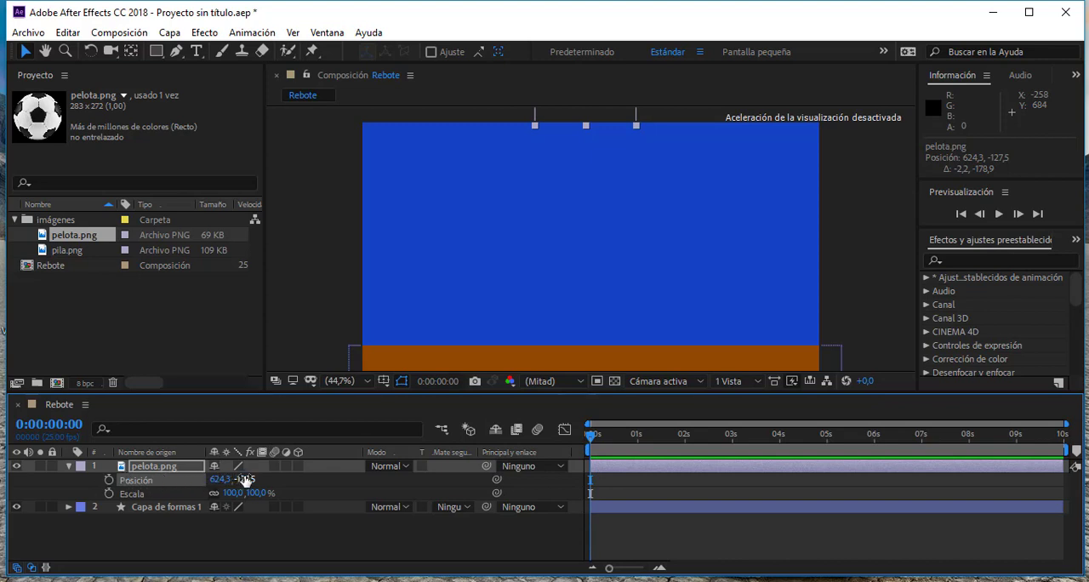
click(108, 481)
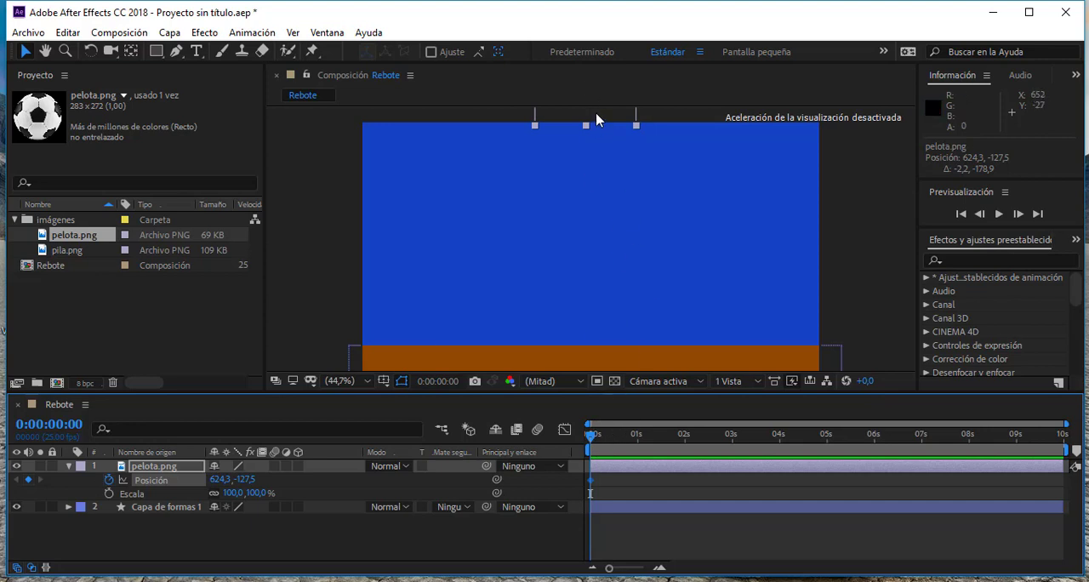
drag(593, 118, 597, 142)
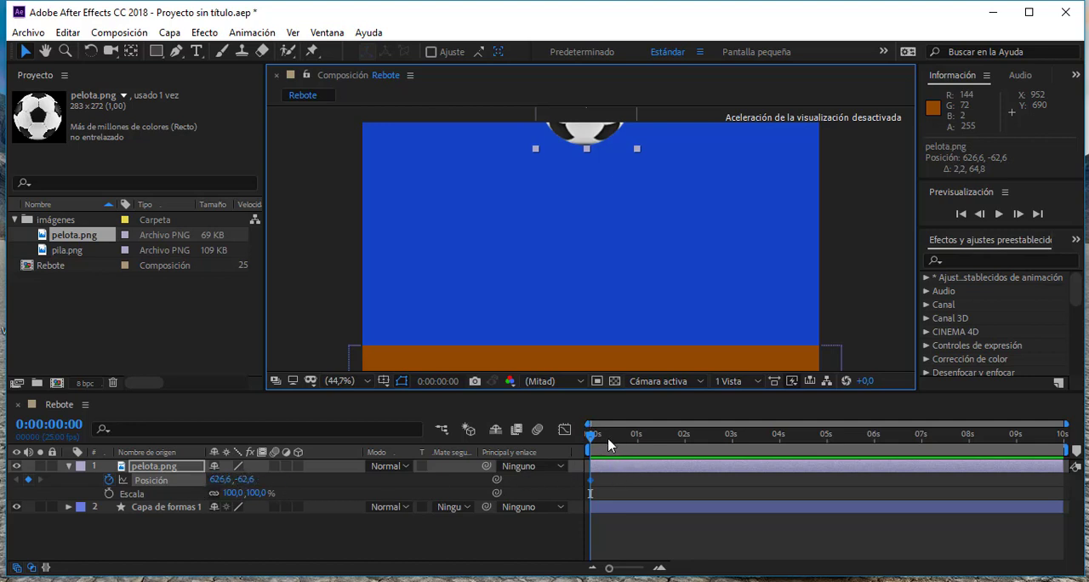
- At 0:00:01:00, lower the ball straight down onto the brown ground, to about 629, 530, as a second Position keyframe
drag(593, 438, 640, 441)
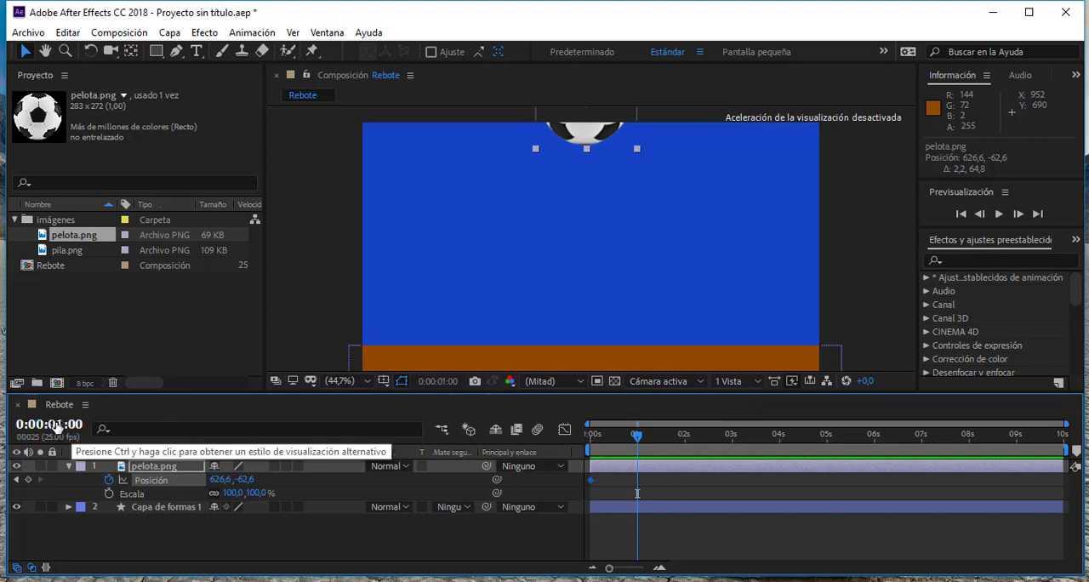
drag(56, 425, 78, 425)
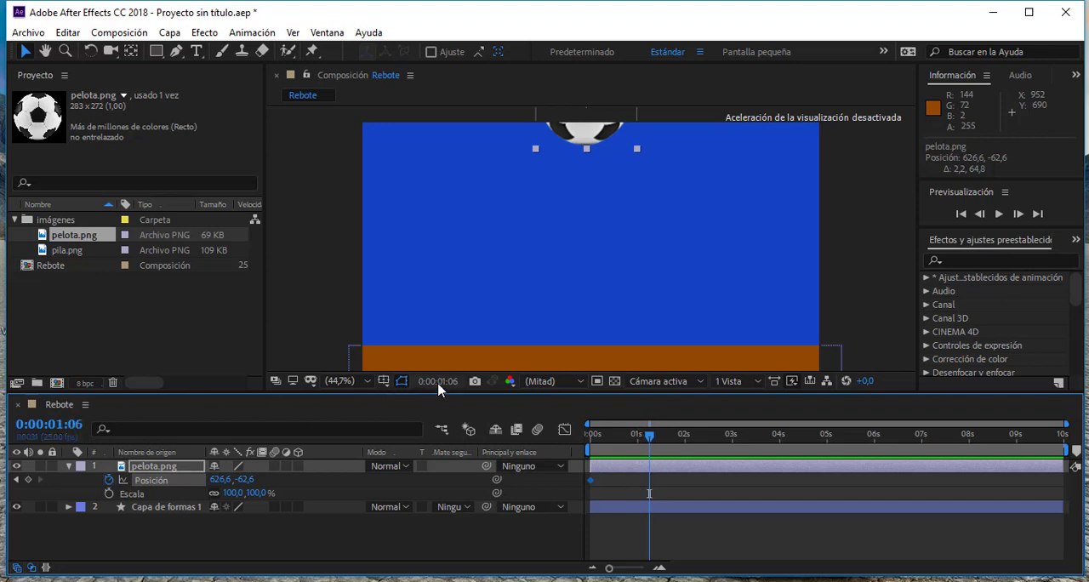
click(441, 385)
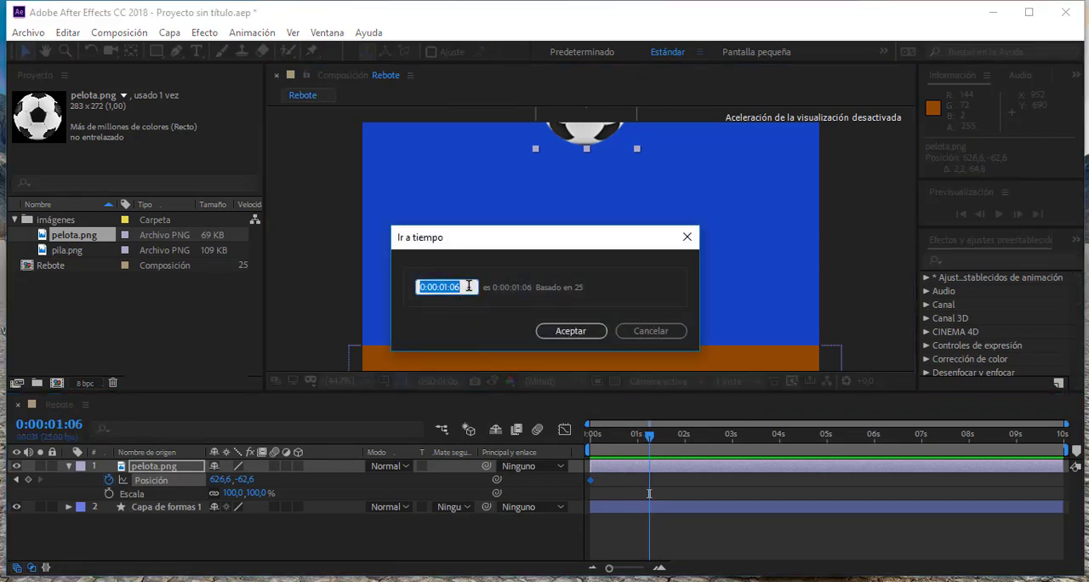
text(0100)
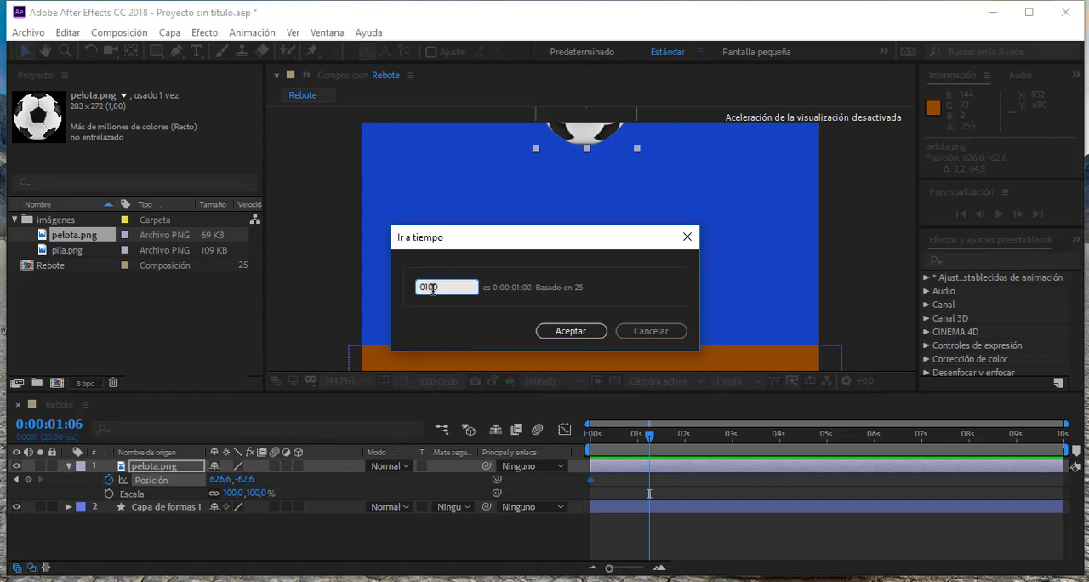
click(563, 332)
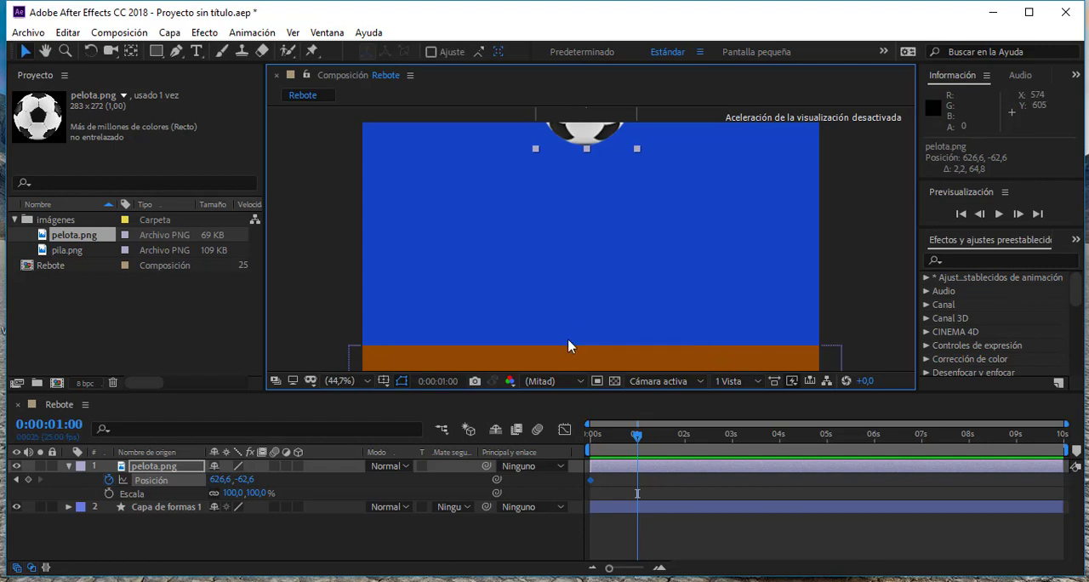
click(593, 138)
drag(593, 138, 593, 344)
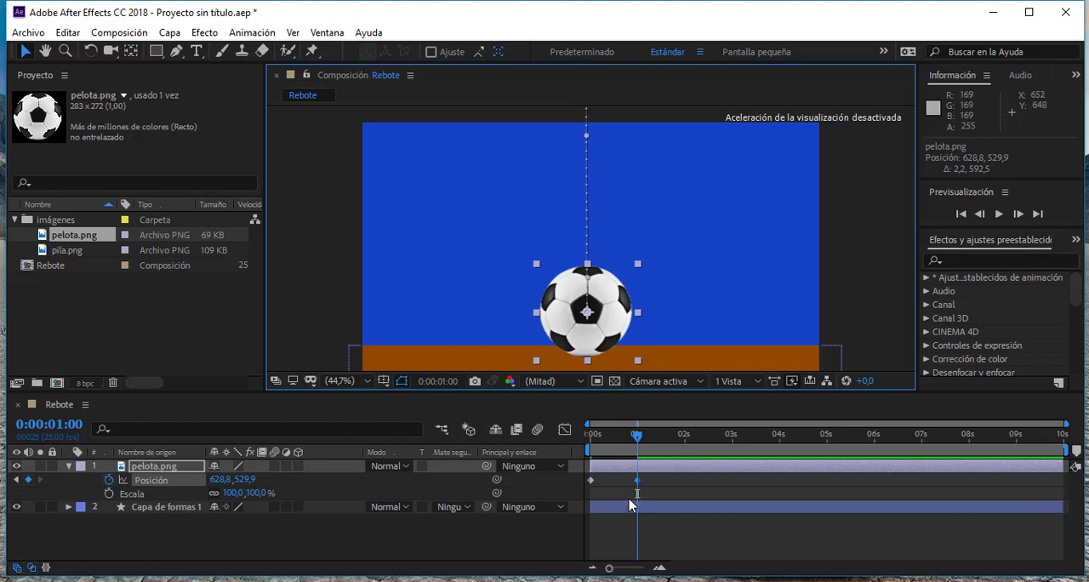
- Play the ball's fall from the start of the composition to check the motion between the two keyframes
drag(637, 440, 575, 446)
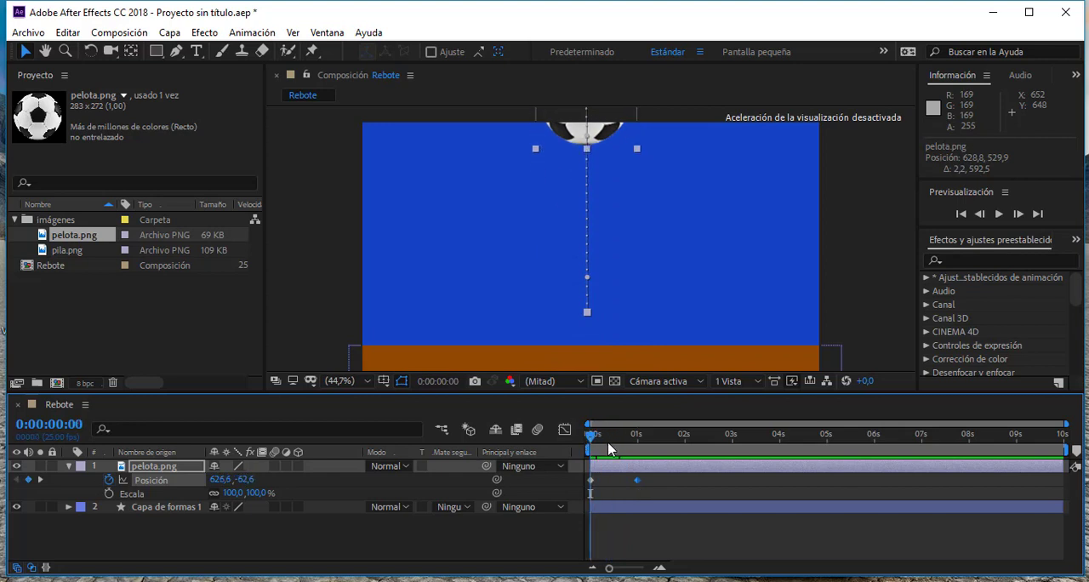
click(1001, 214)
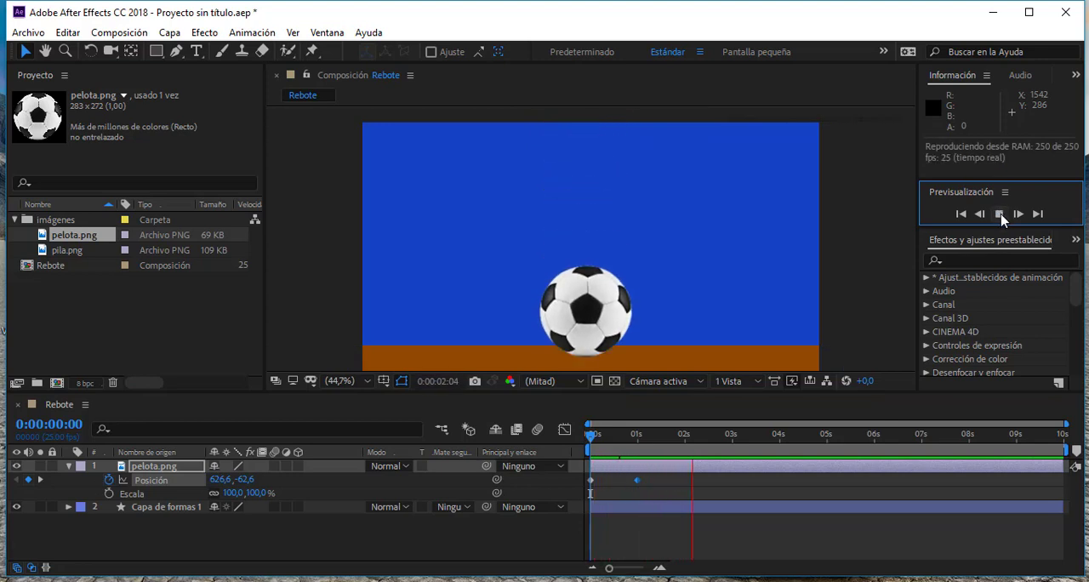
click(1001, 214)
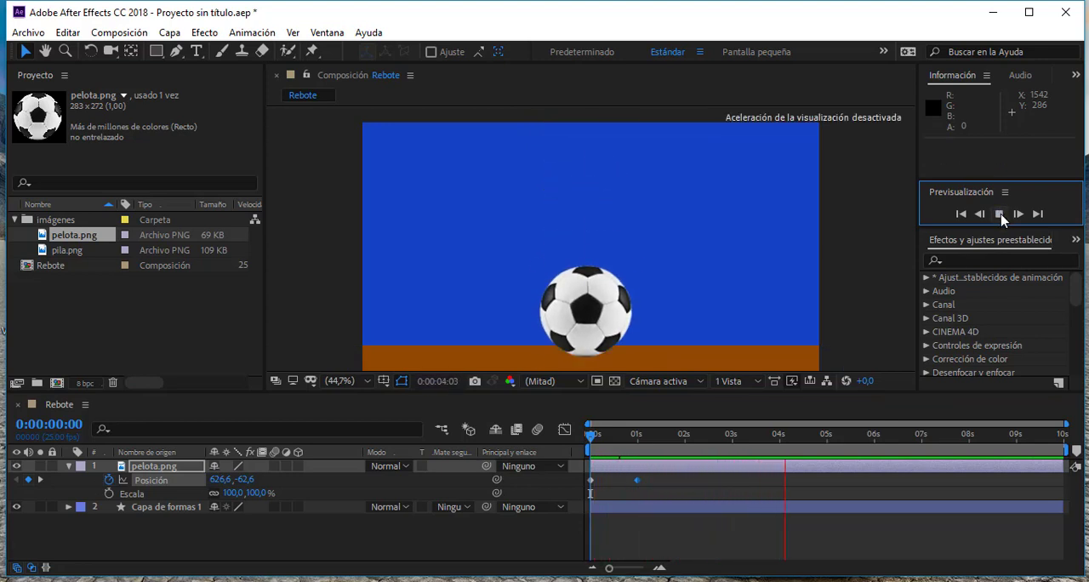
drag(631, 439, 576, 440)
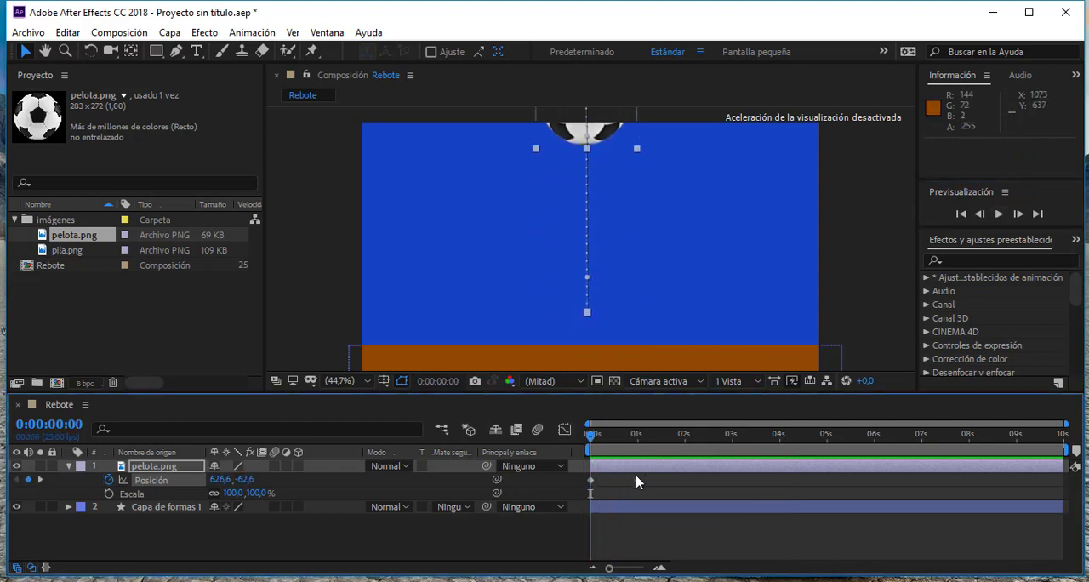
click(1000, 215)
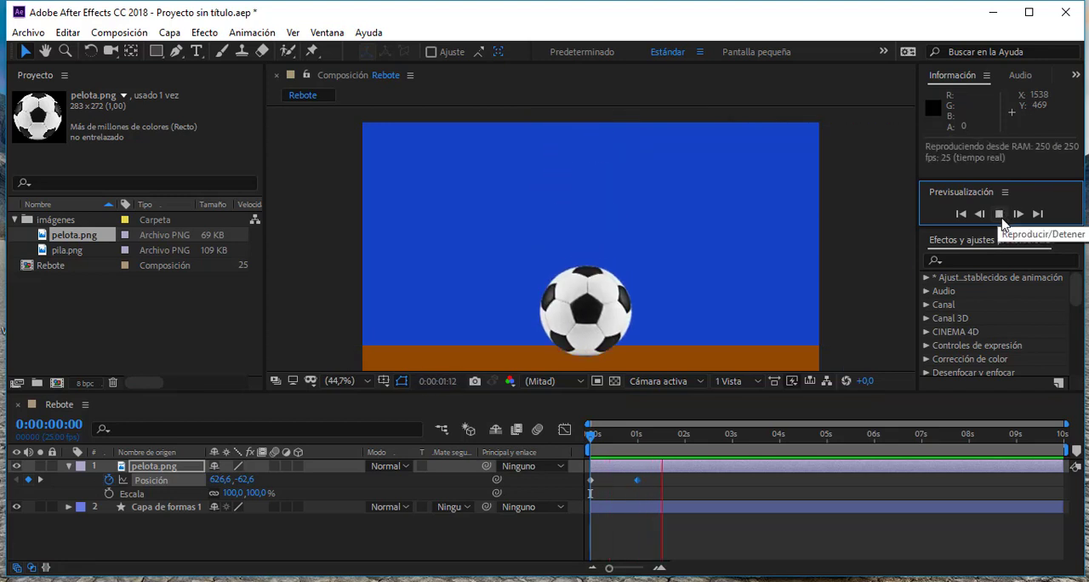
click(1000, 214)
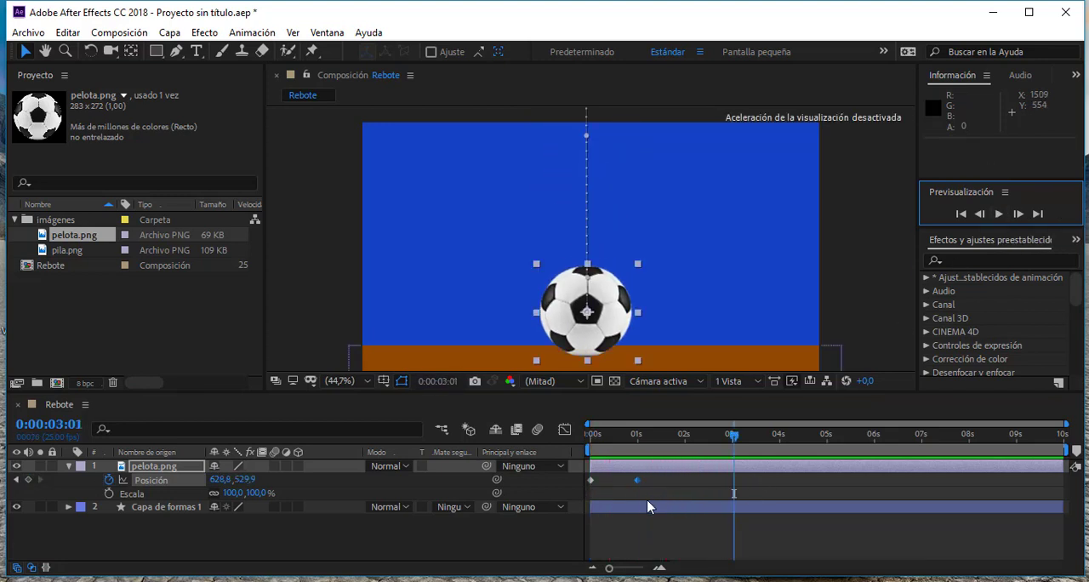
- Try a slower fall by moving the second Position keyframe to 2 seconds, and preview it from the start
drag(639, 481, 686, 487)
drag(733, 435, 590, 435)
click(998, 215)
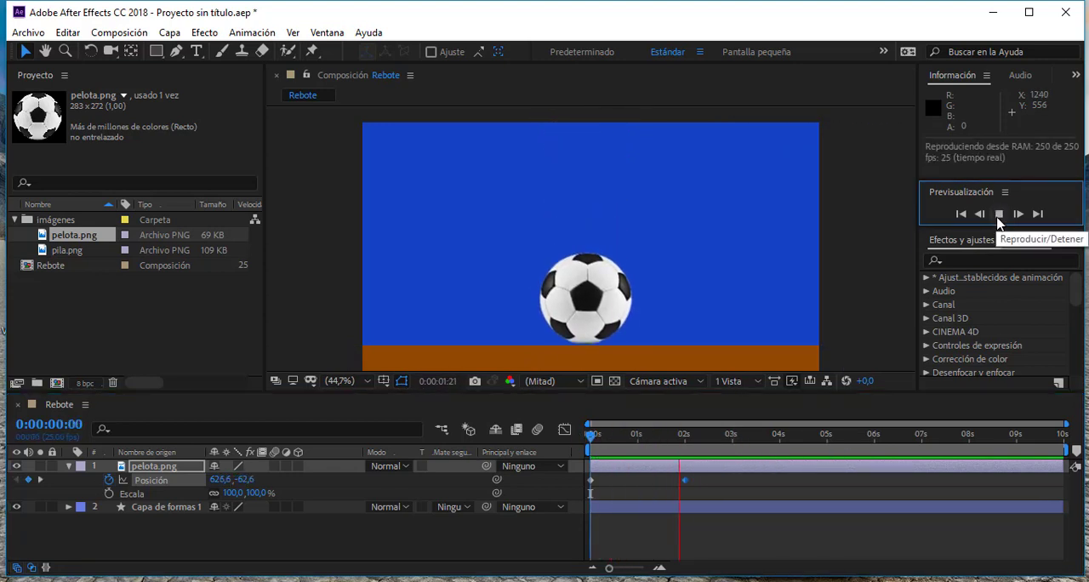
click(999, 214)
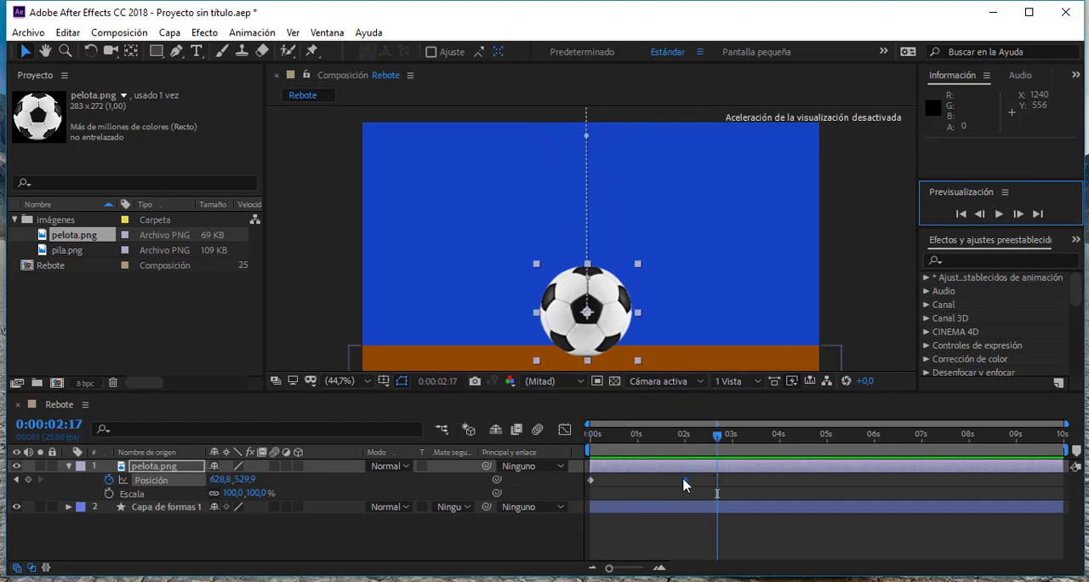
- Try a faster fall by moving the second Position keyframe to 0:00:00:11, and preview it from the start
drag(684, 481, 610, 480)
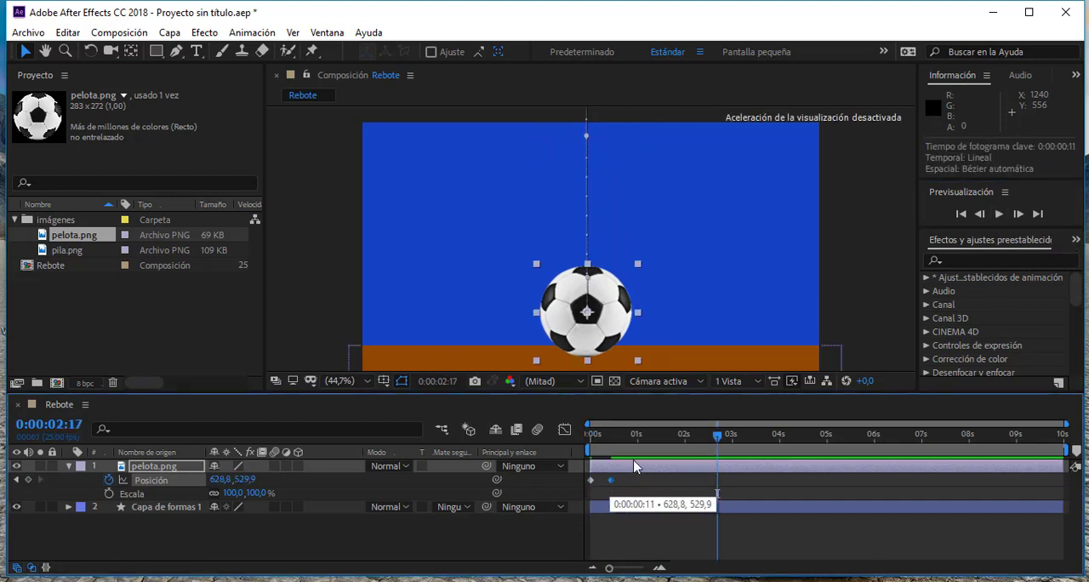
click(960, 215)
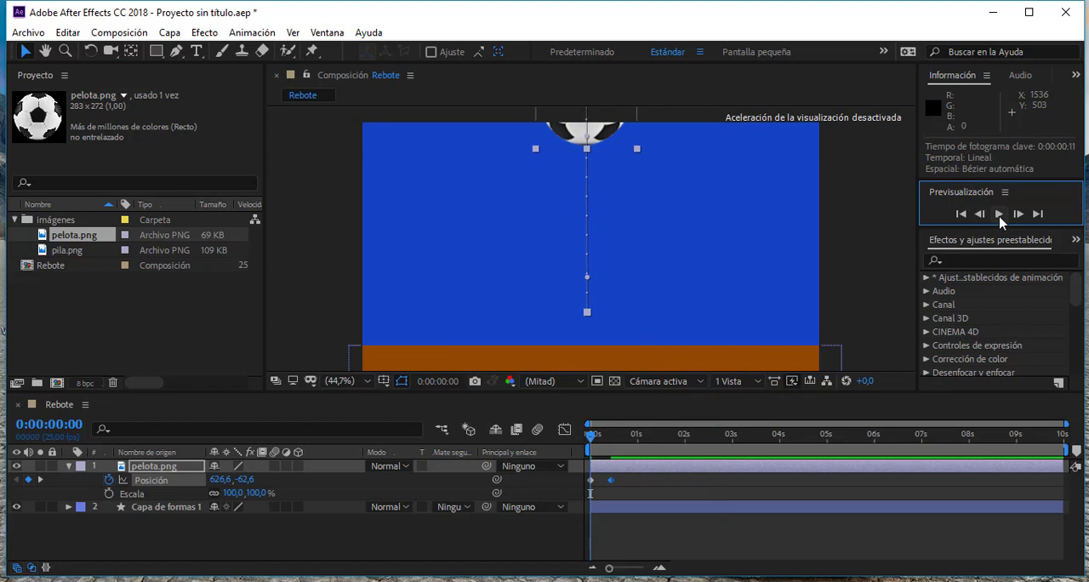
click(1000, 215)
click(1000, 215)
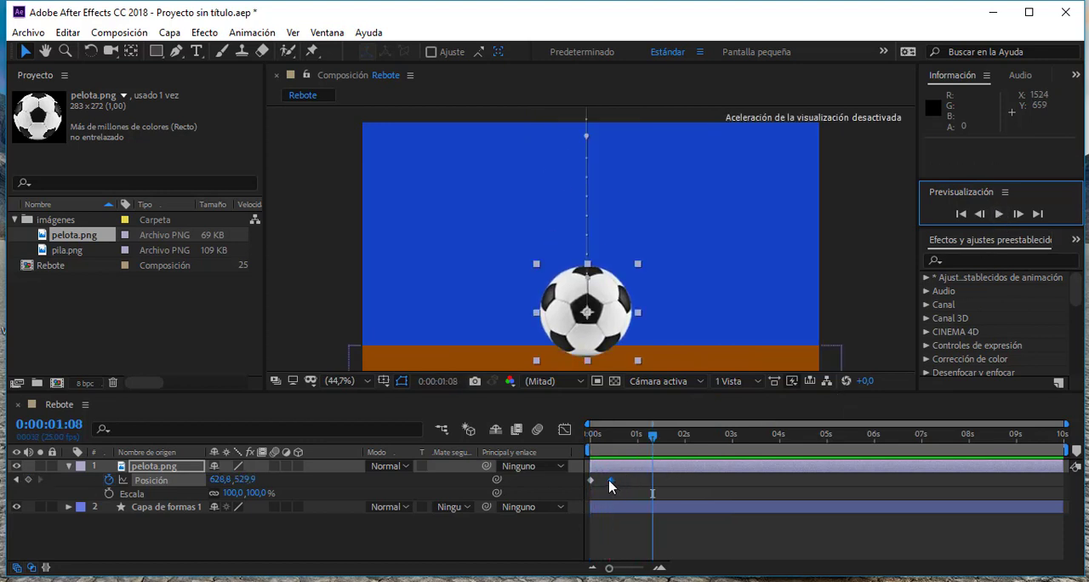
- Move the ball's ground-contact Position keyframe to 0:00:01:01 and preview the fall from the start
drag(609, 486, 640, 485)
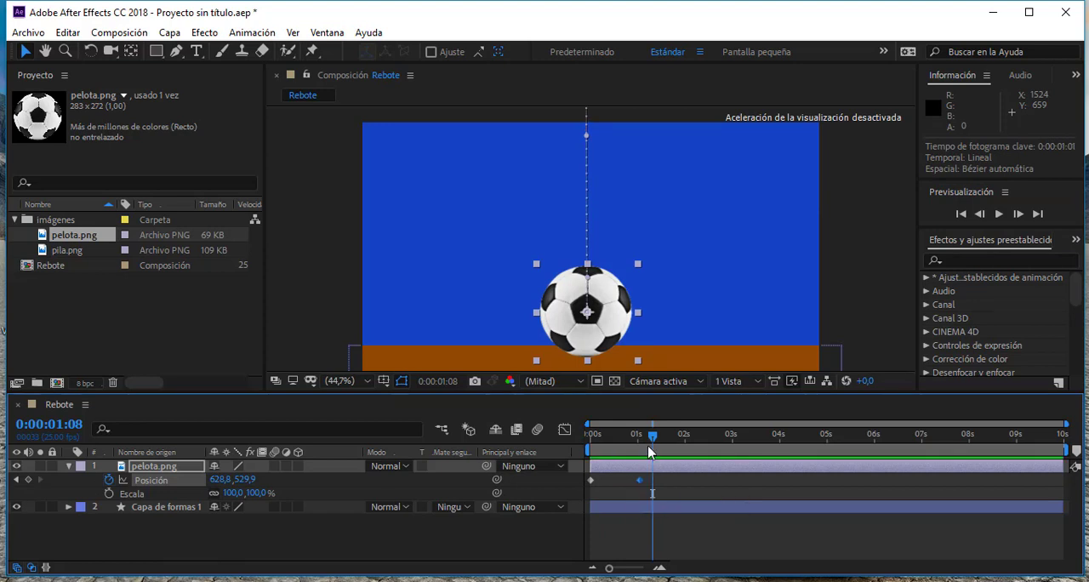
drag(652, 437, 578, 460)
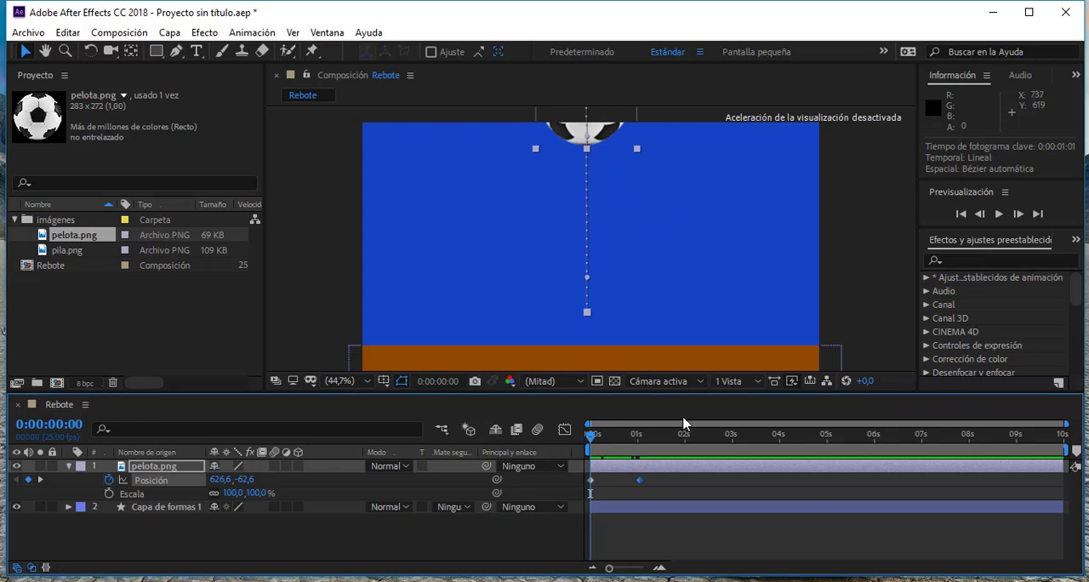
mouse_move(594, 448)
mouse_down()
mouse_move(644, 453)
mouse_move(582, 454)
mouse_up()
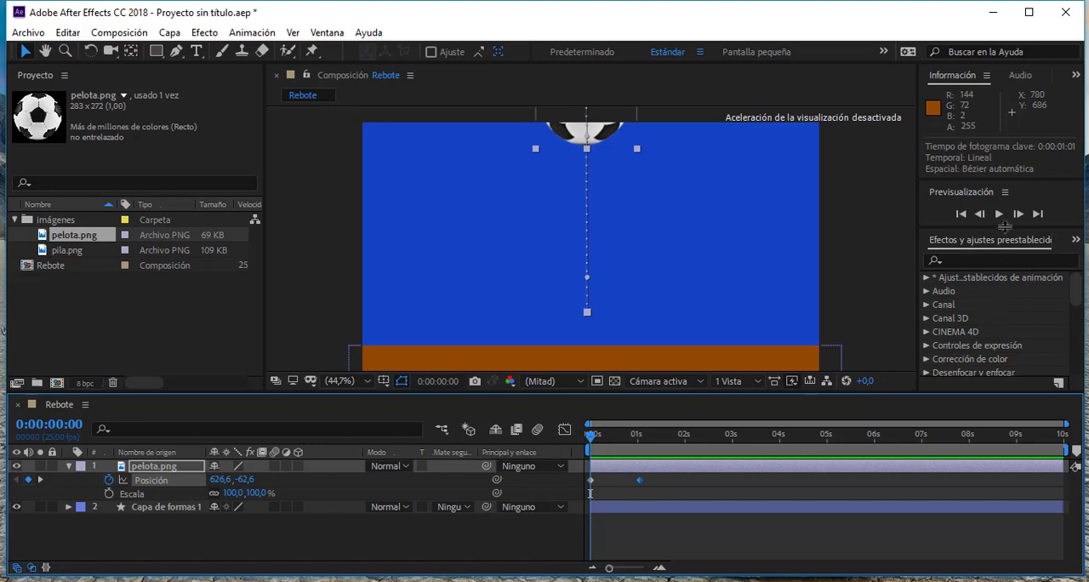
click(1001, 217)
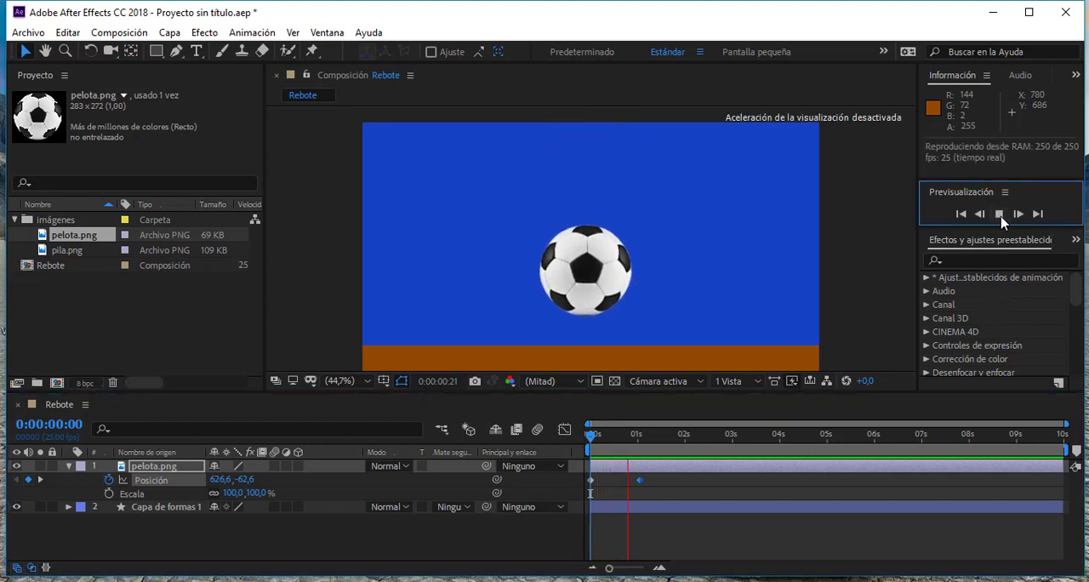
click(1000, 216)
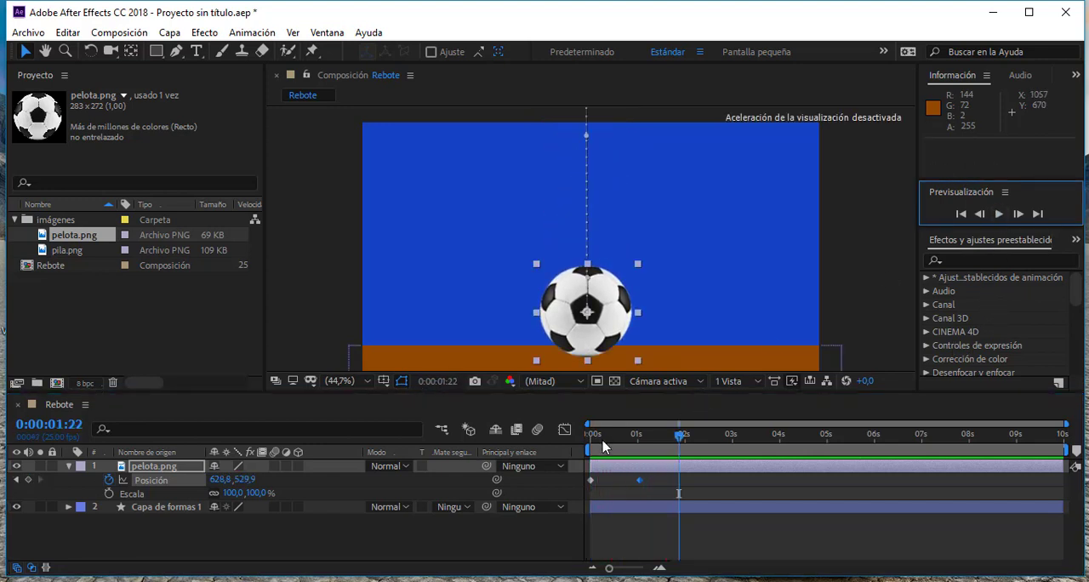
- At 0:00:02:00, raise the ball to about 627, 166 as a rebound keyframe, and preview the animation from the start
drag(603, 448, 681, 452)
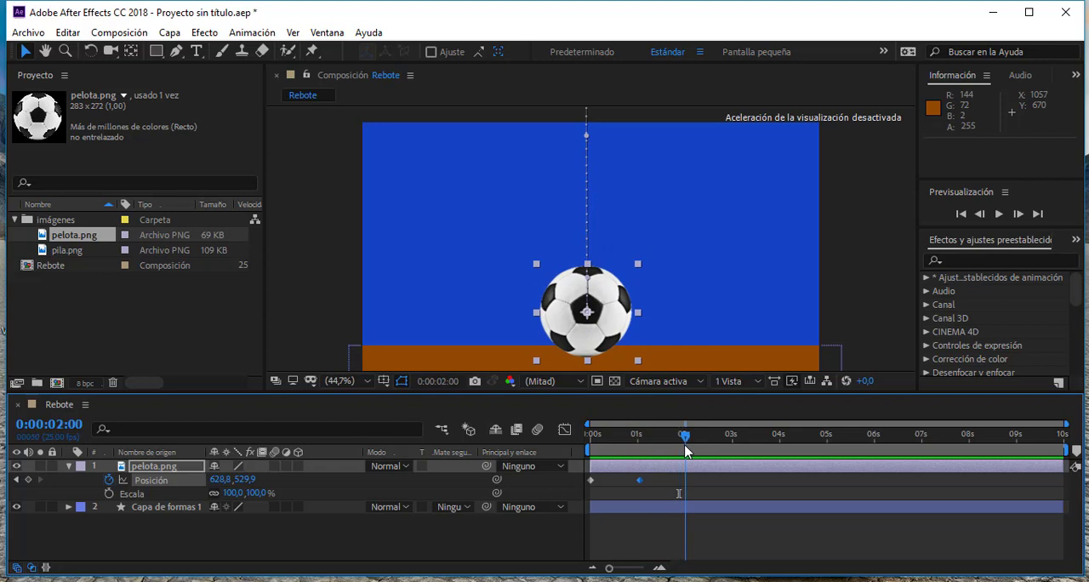
drag(618, 327, 615, 197)
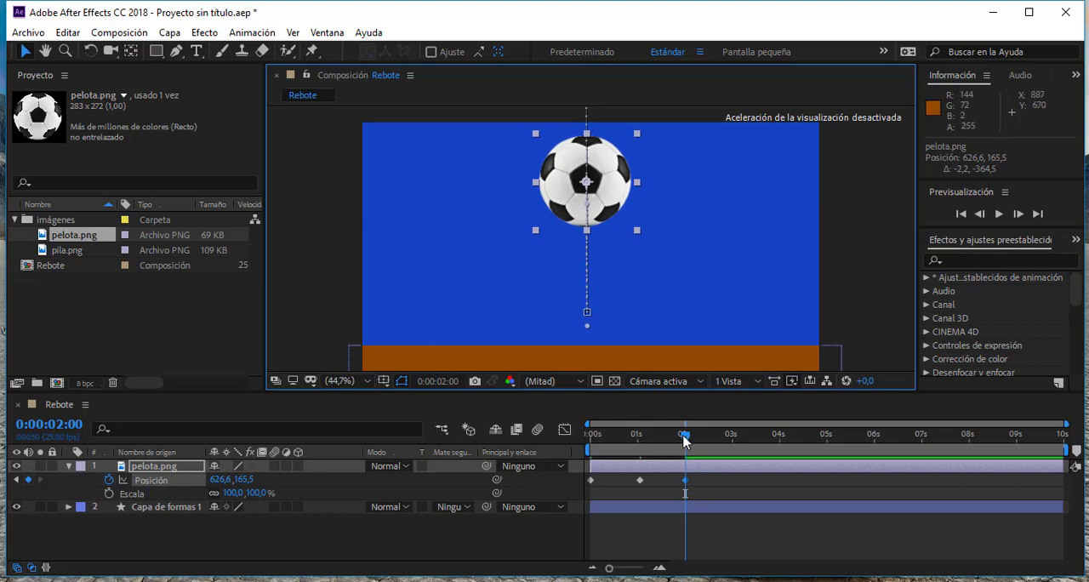
drag(686, 440, 587, 439)
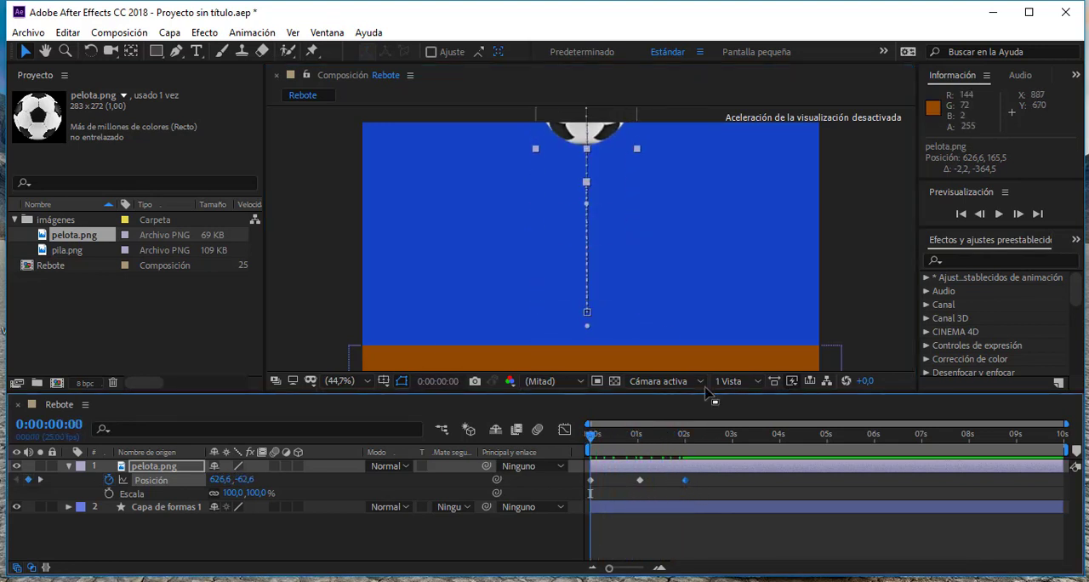
click(999, 214)
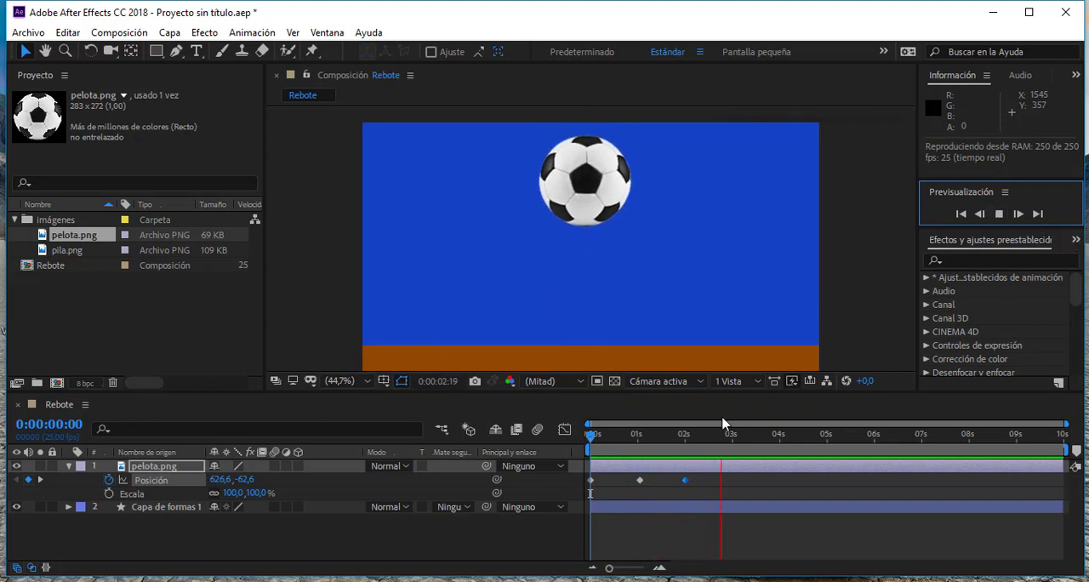
click(587, 438)
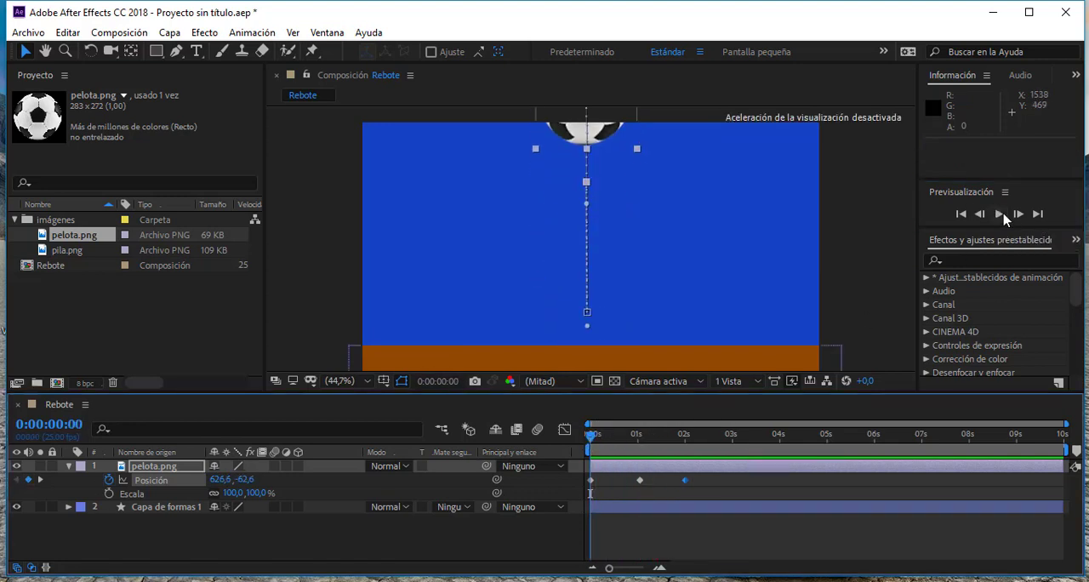
click(1001, 215)
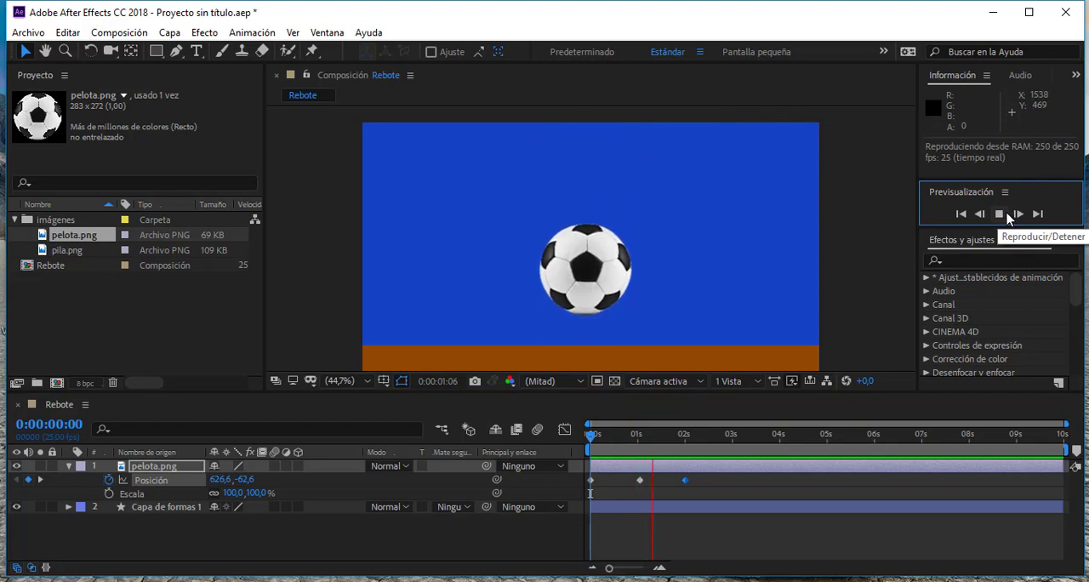
click(1009, 218)
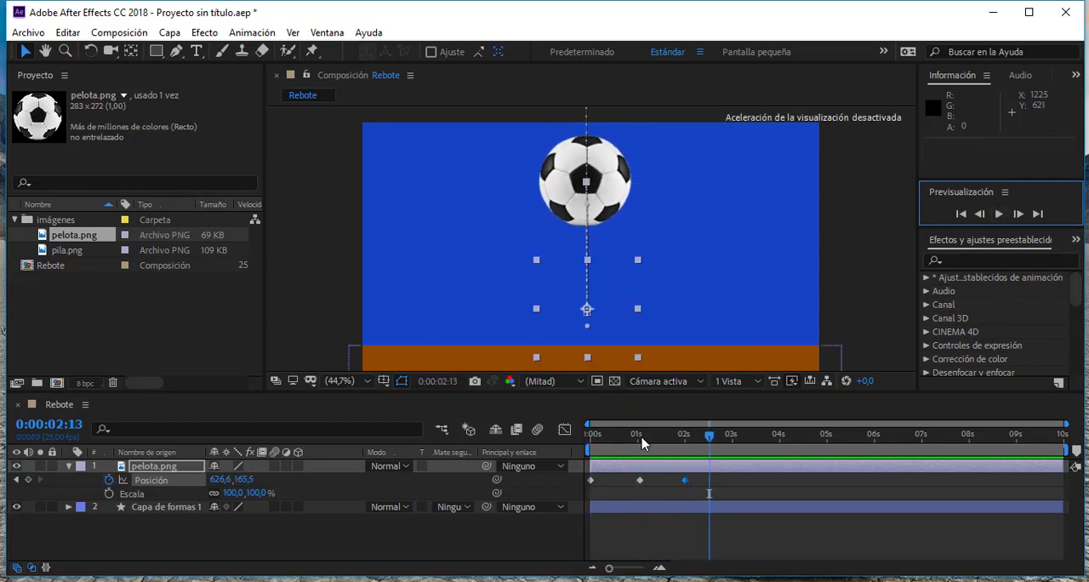
- Try placing the ball on the ground by hand at 0:00:03:00, and delete that Position keyframe
drag(642, 442, 735, 461)
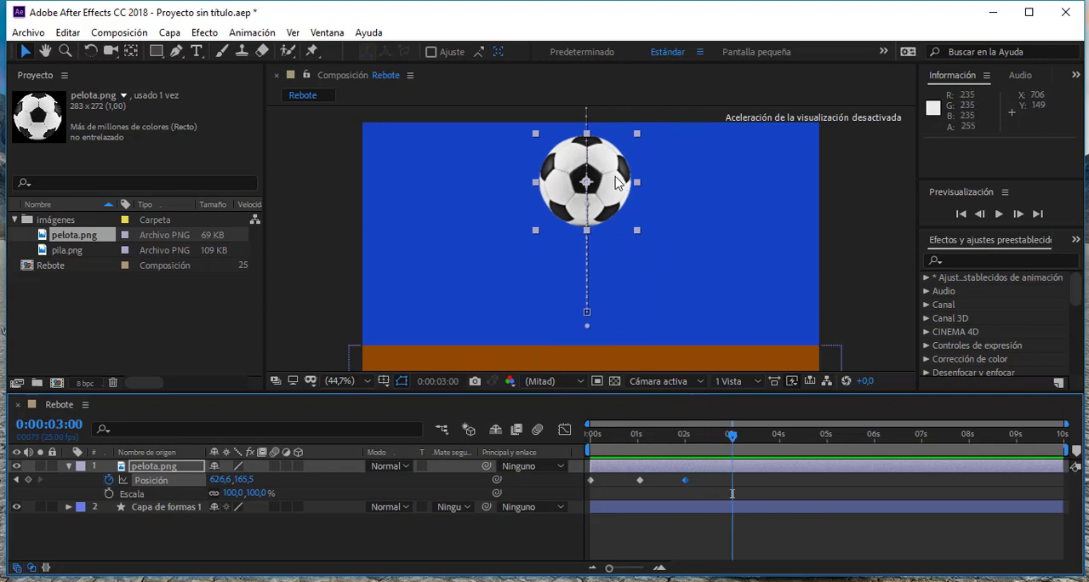
drag(619, 185, 619, 302)
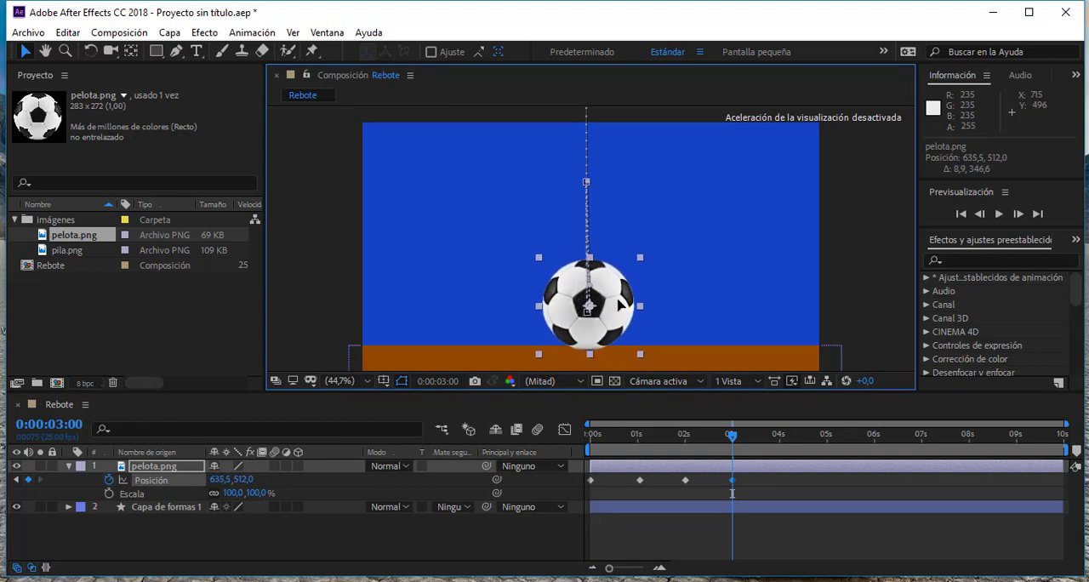
click(761, 487)
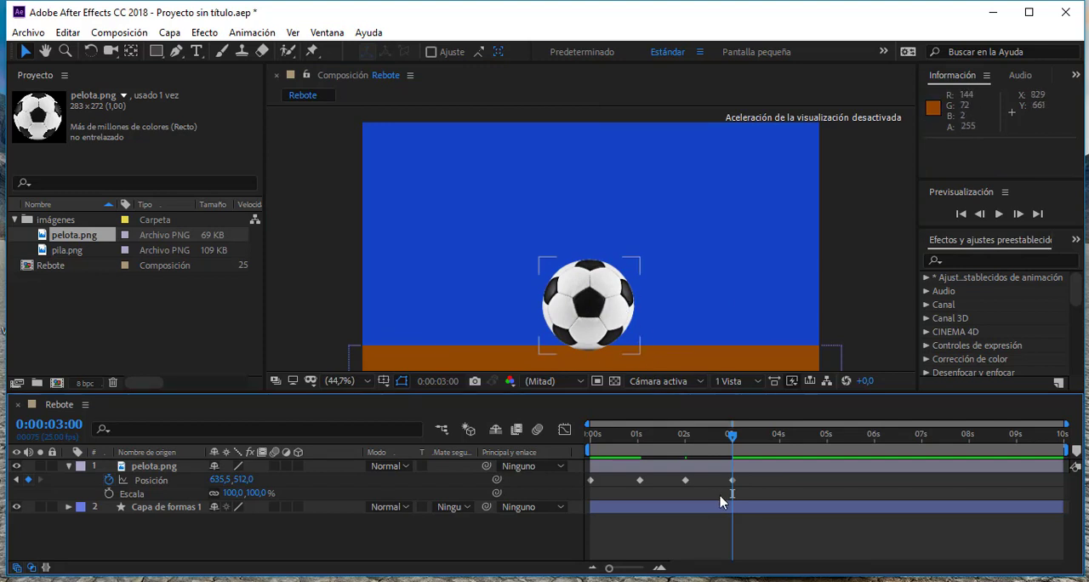
click(732, 481)
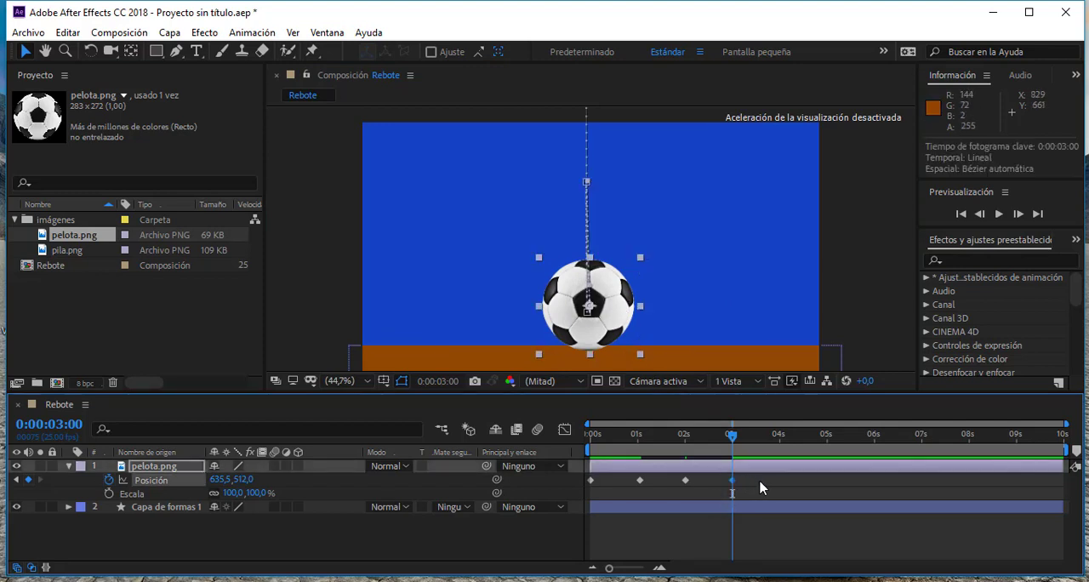
key(Delete)
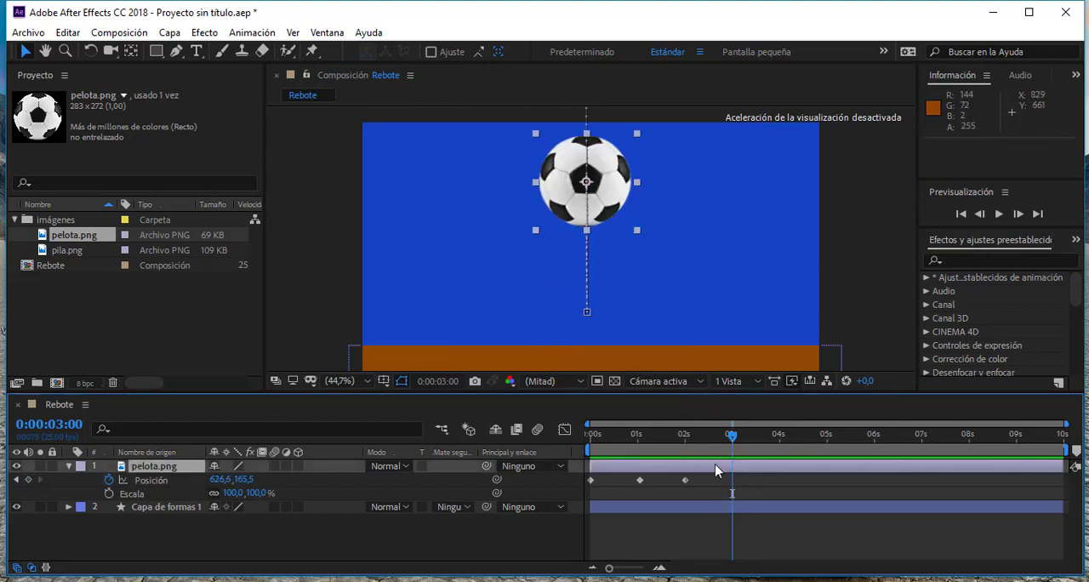
- Copy the ball's ground-contact Position keyframe at 0:00:01:01 and paste it at 0:00:03:00
drag(630, 435, 644, 523)
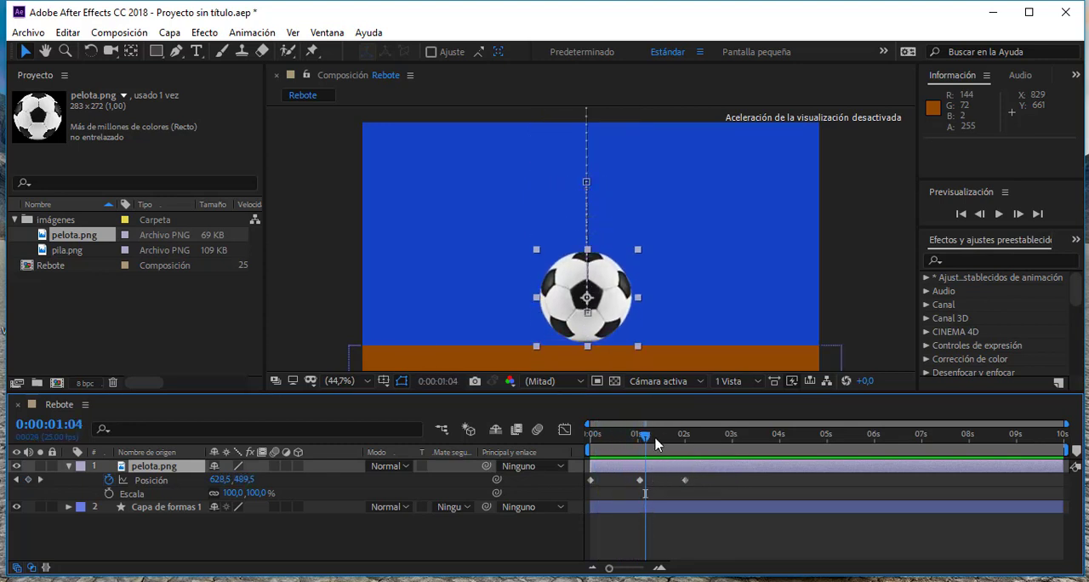
drag(651, 444, 737, 447)
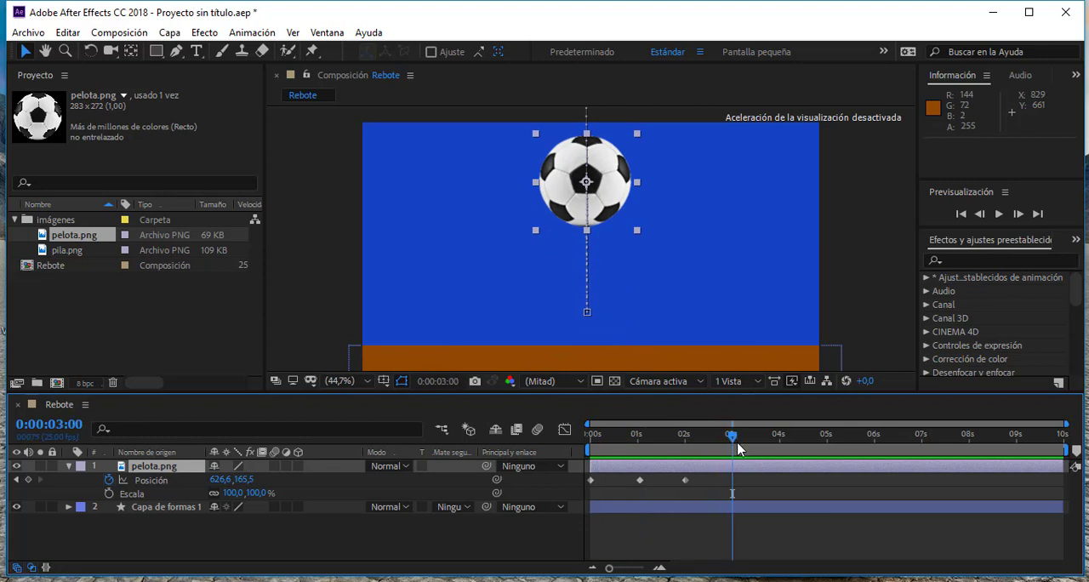
click(640, 482)
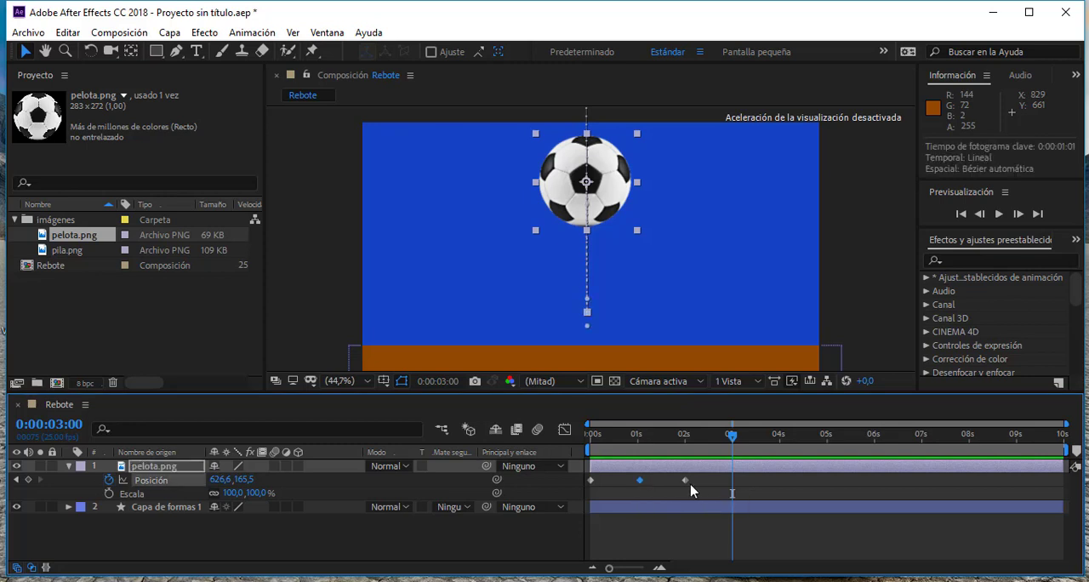
key(ctrl+c)
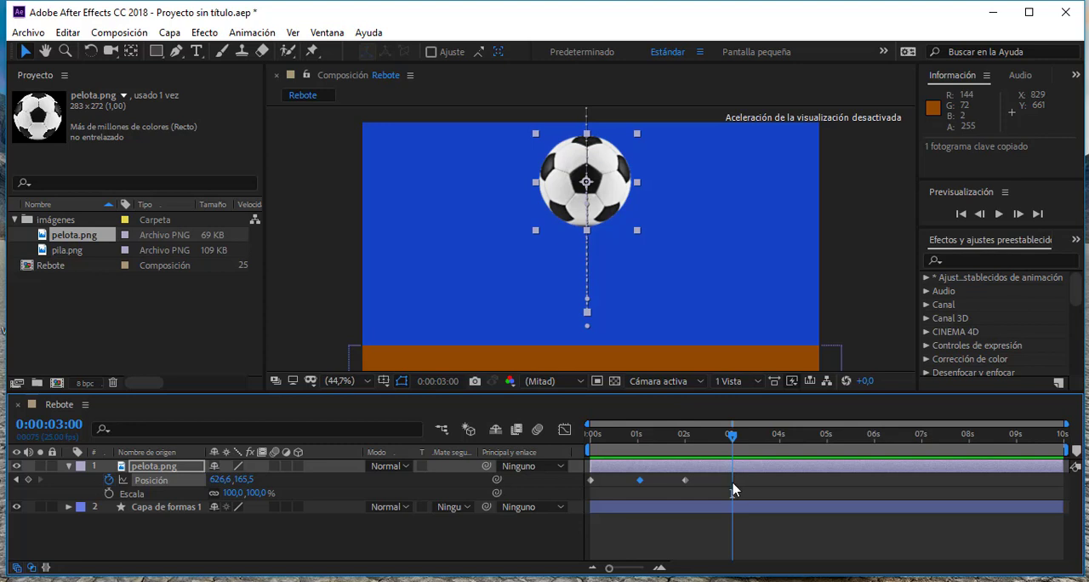
key(ctrl+v)
- Copy the rebound and ground-contact Position keyframes at 2 and 3 seconds, and paste the pair at 0:00:04:00 and 0:00:06:01
drag(732, 437, 678, 492)
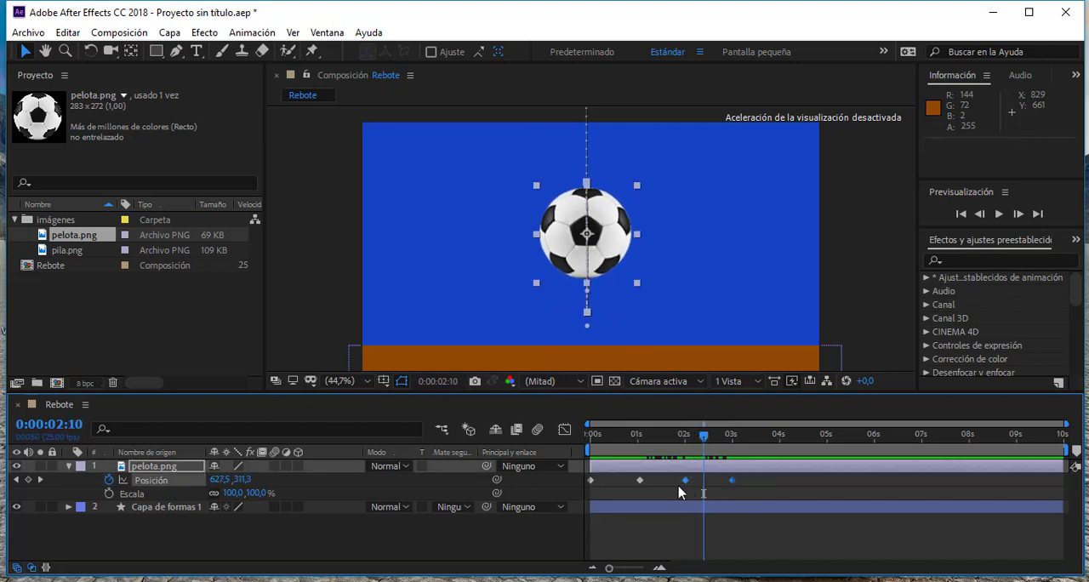
drag(703, 435, 734, 451)
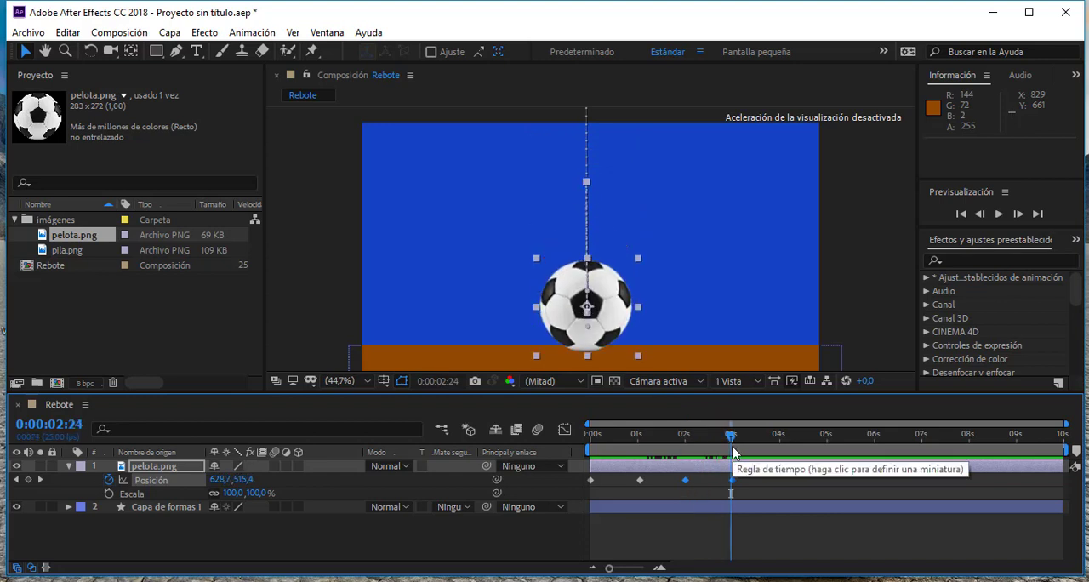
key(ctrl+c)
key(ctrl+v)
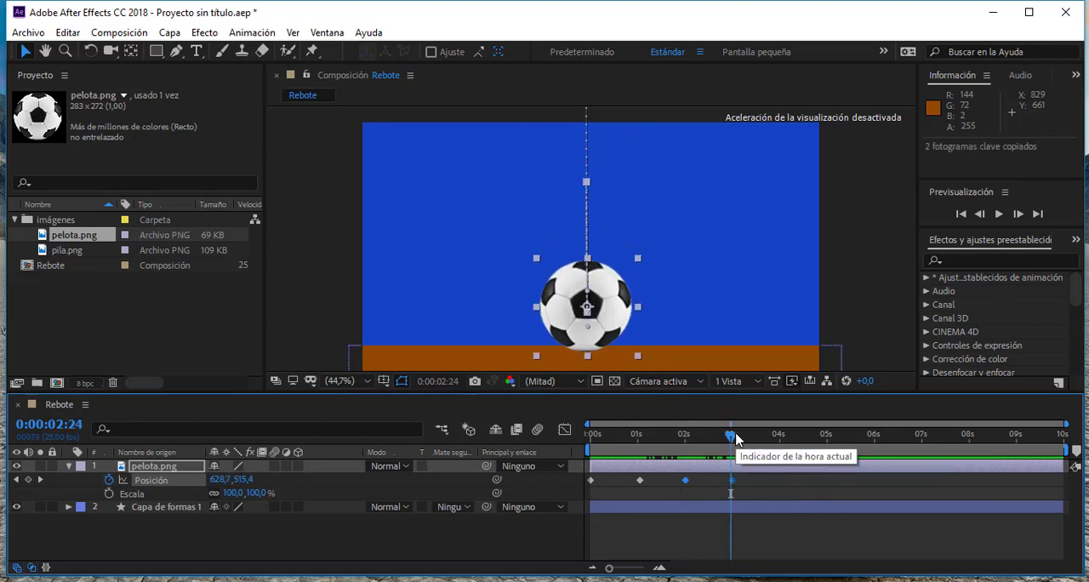
drag(730, 435, 784, 446)
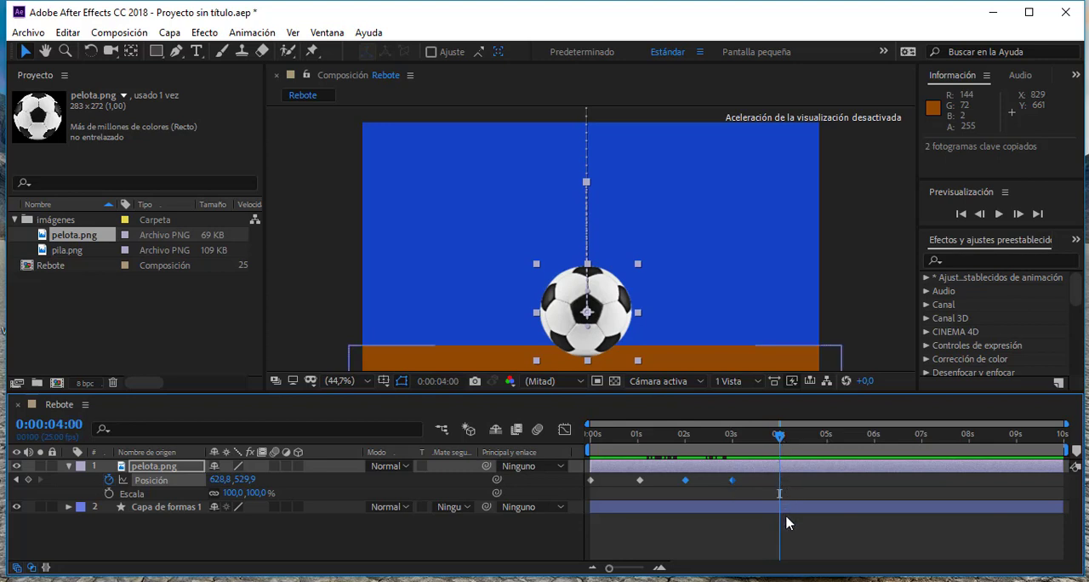
key(ctrl+v)
drag(813, 439, 879, 438)
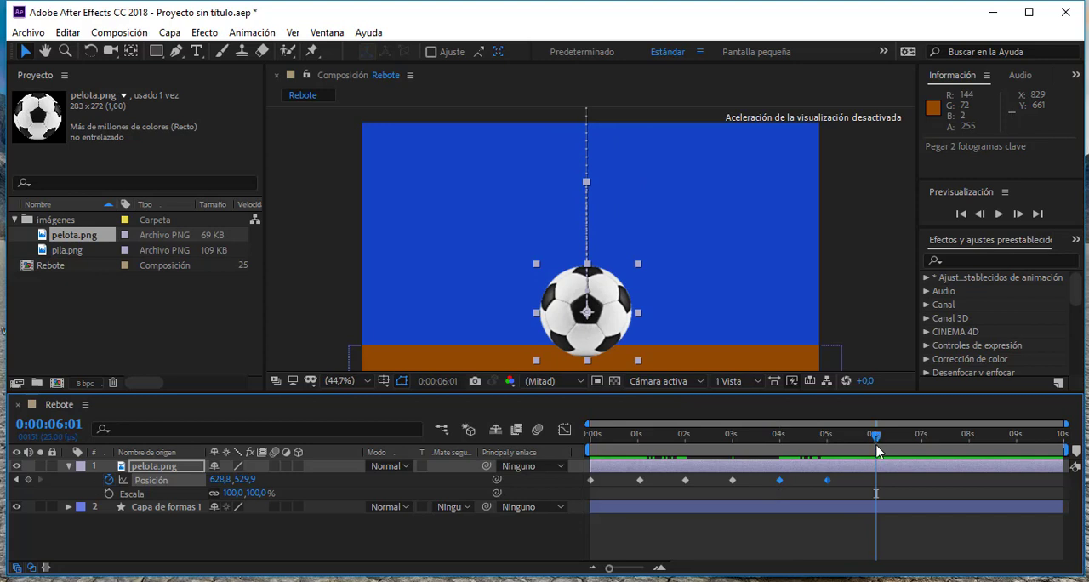
key(ctrl+v)
- Preview the repeated bounces from the start of the composition twice, and return to 0:00:00:00
drag(754, 437, 565, 438)
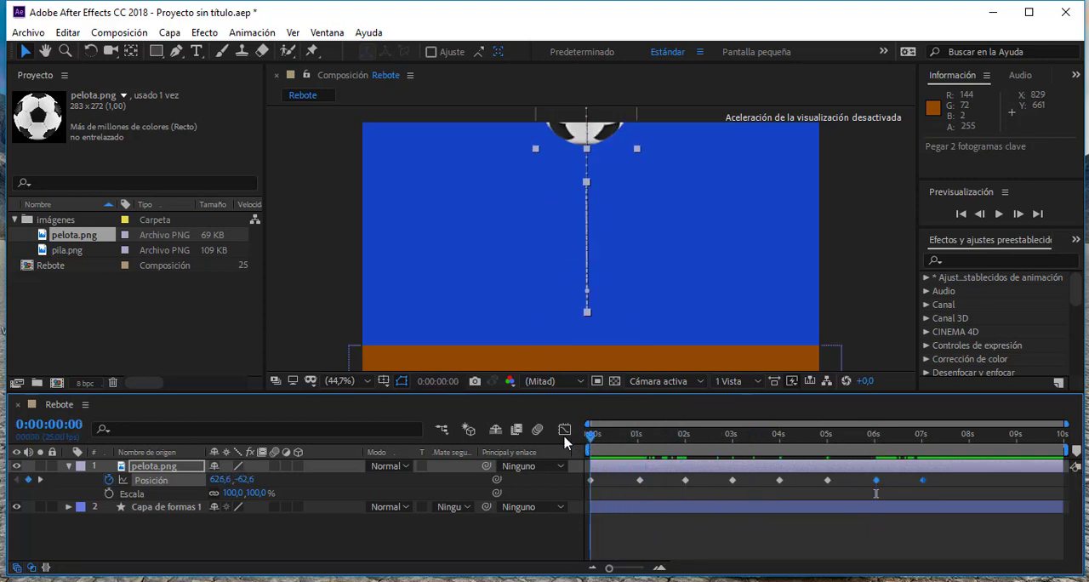
click(1000, 215)
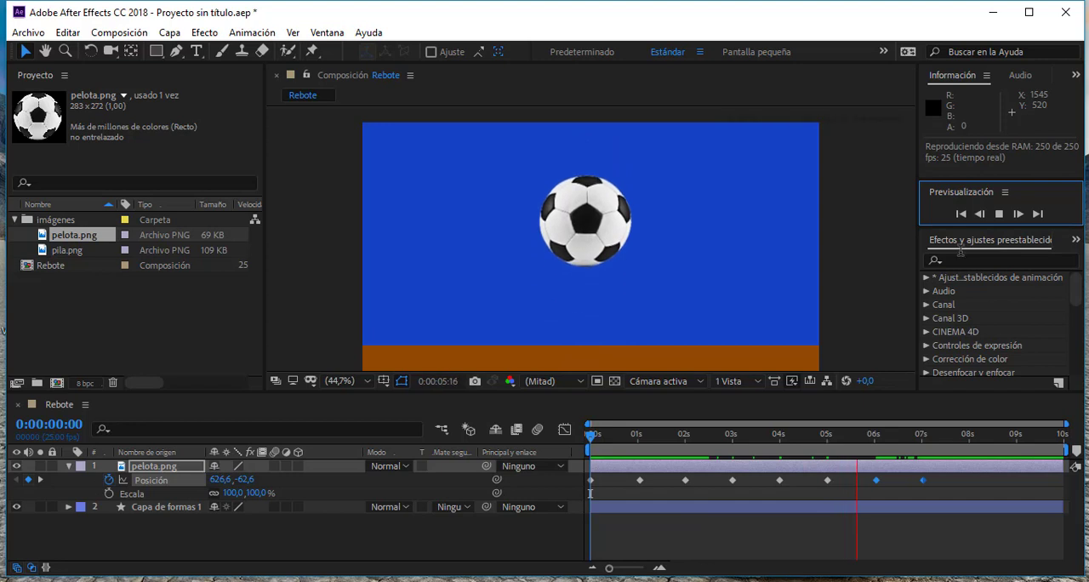
click(1000, 215)
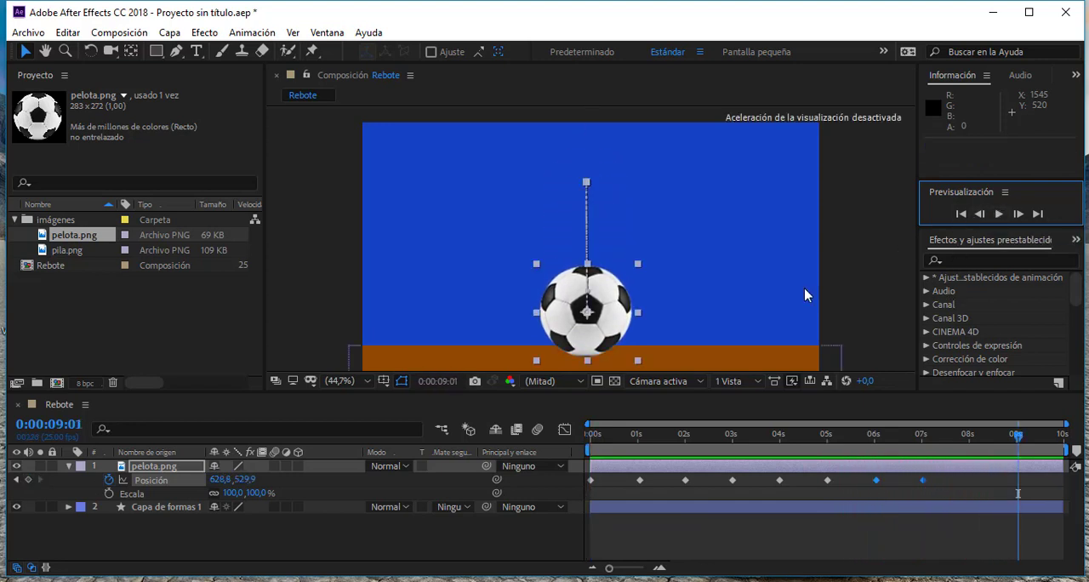
drag(622, 439, 574, 438)
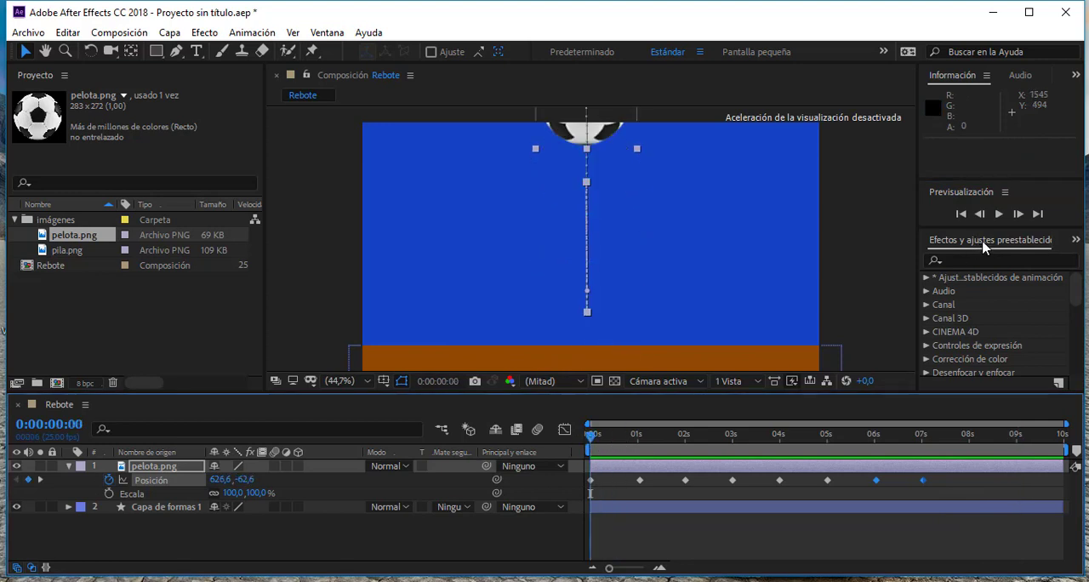
click(1001, 215)
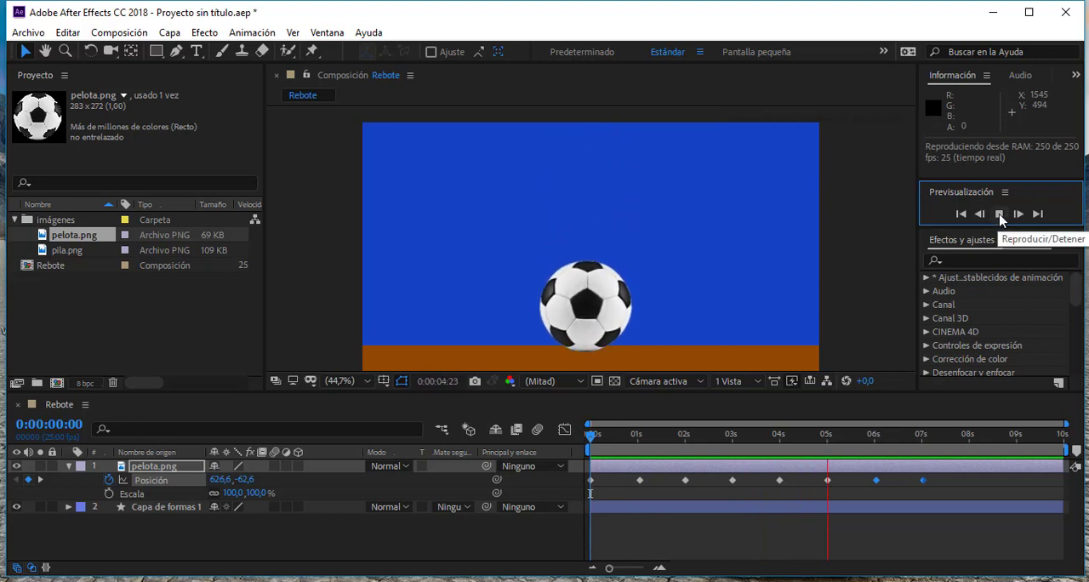
click(1001, 215)
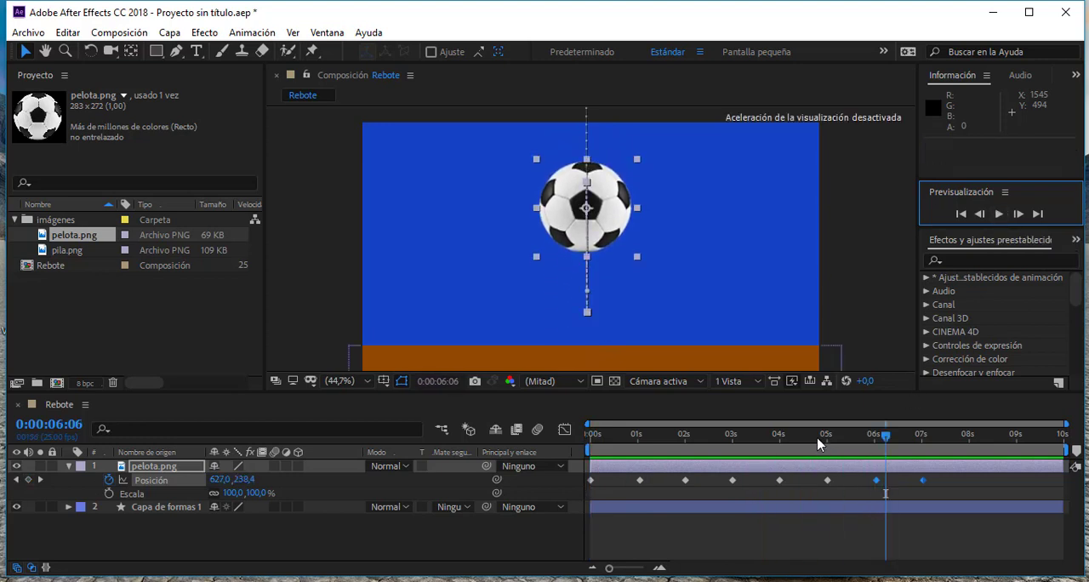
drag(818, 442, 585, 455)
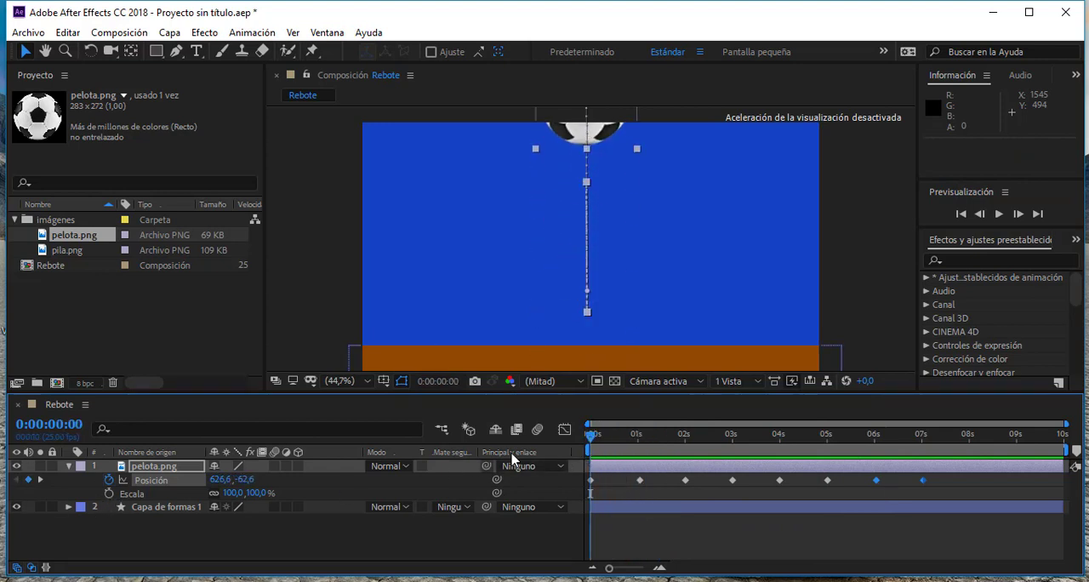
- At the first ground contact, 0:00:01:01, turn on Scale keyframing for the ball with its scale at 100%
drag(593, 439, 642, 462)
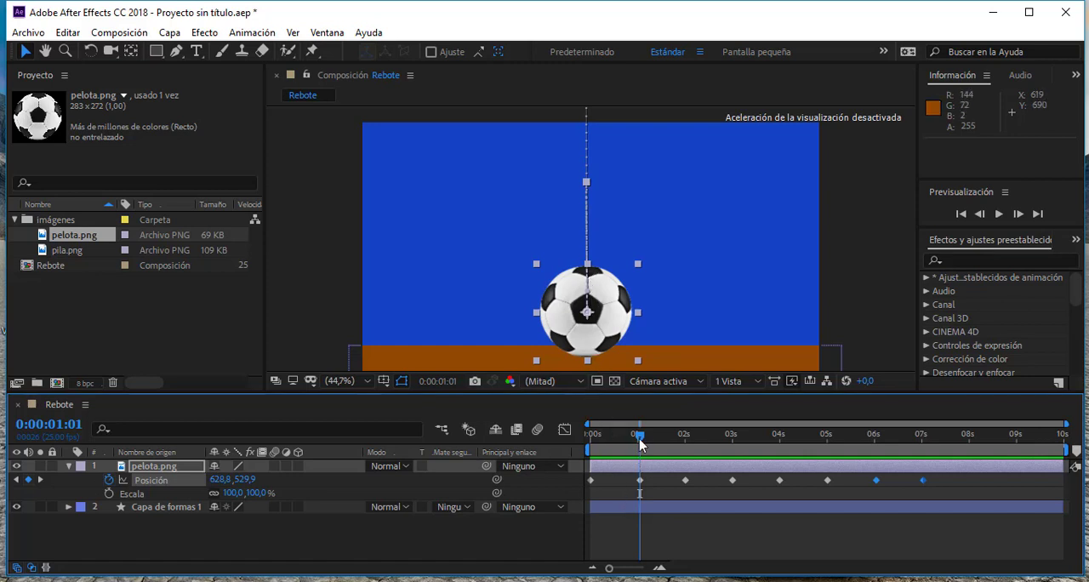
drag(640, 442, 647, 450)
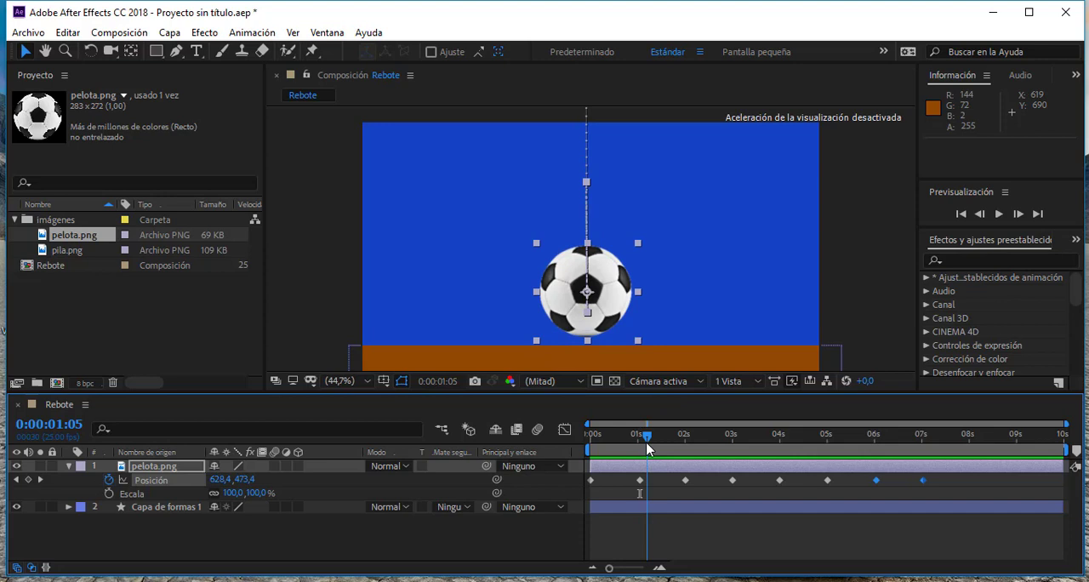
drag(647, 444, 640, 445)
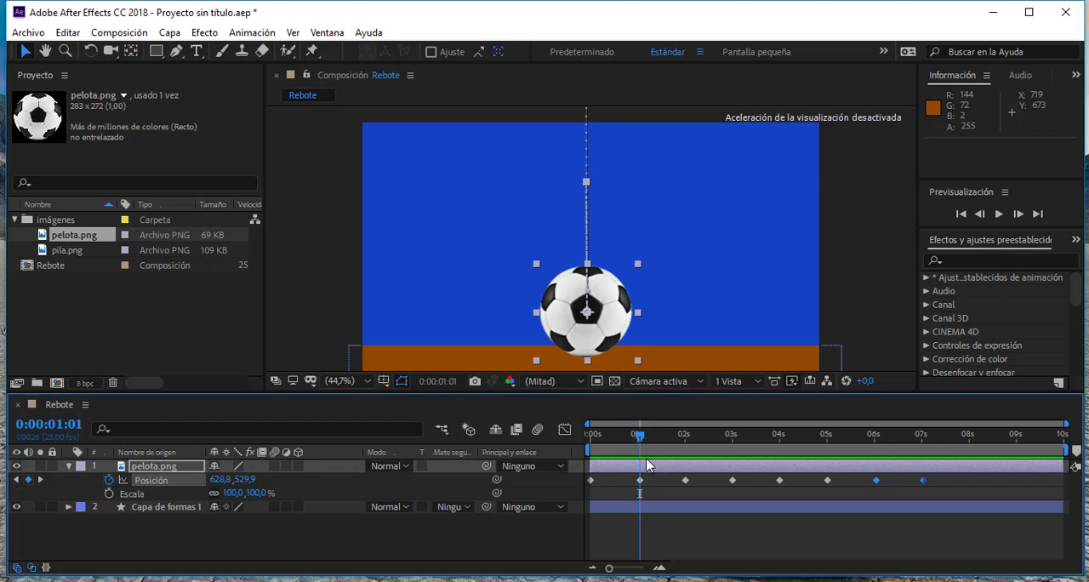
click(110, 493)
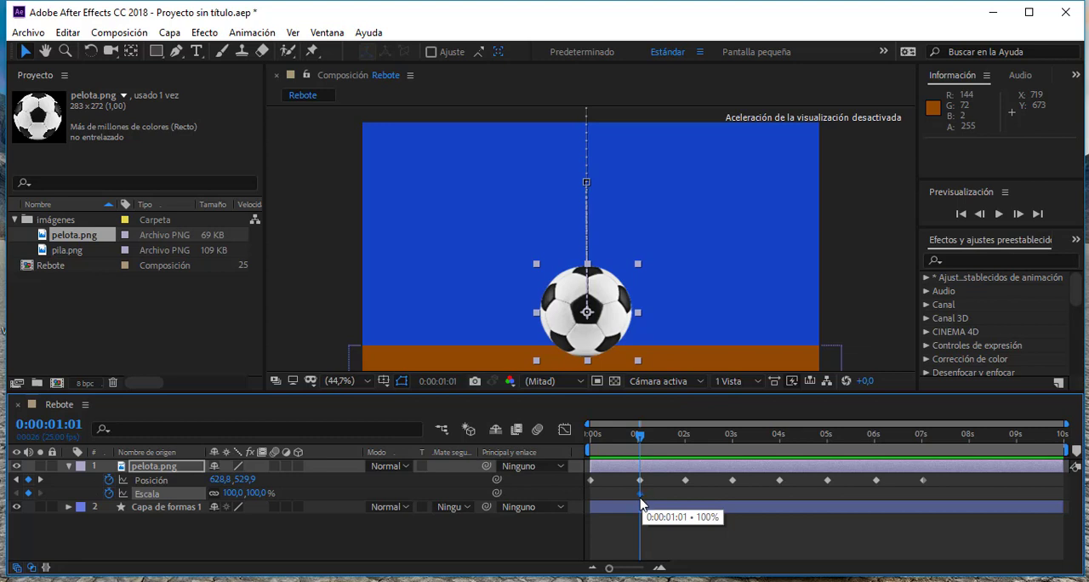
- At 0:00:01:07, squash the ball vertically to about 69% of its height as a second Scale keyframe
click(643, 436)
drag(643, 436, 649, 438)
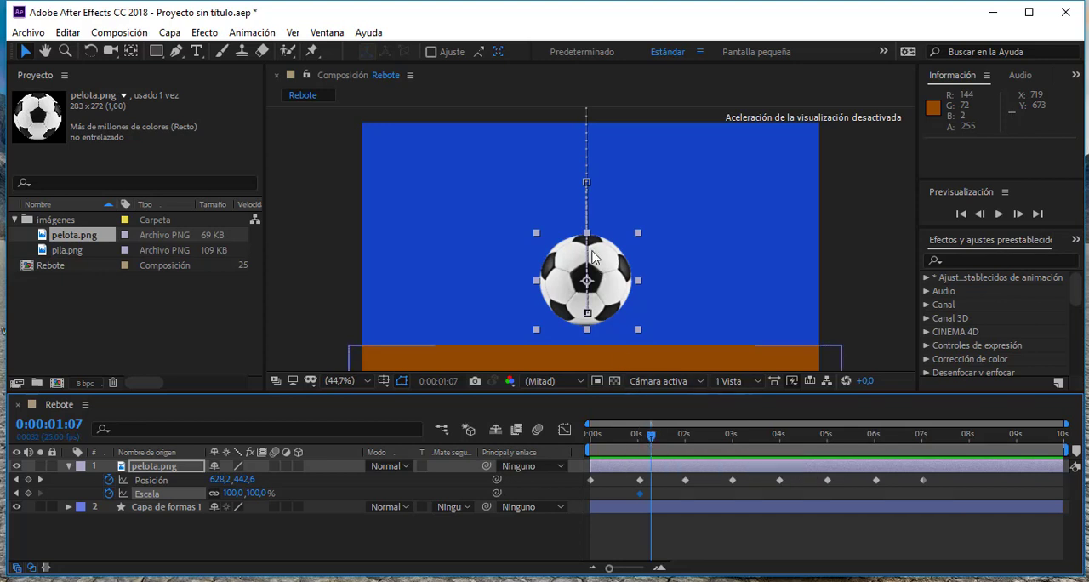
drag(588, 234, 587, 254)
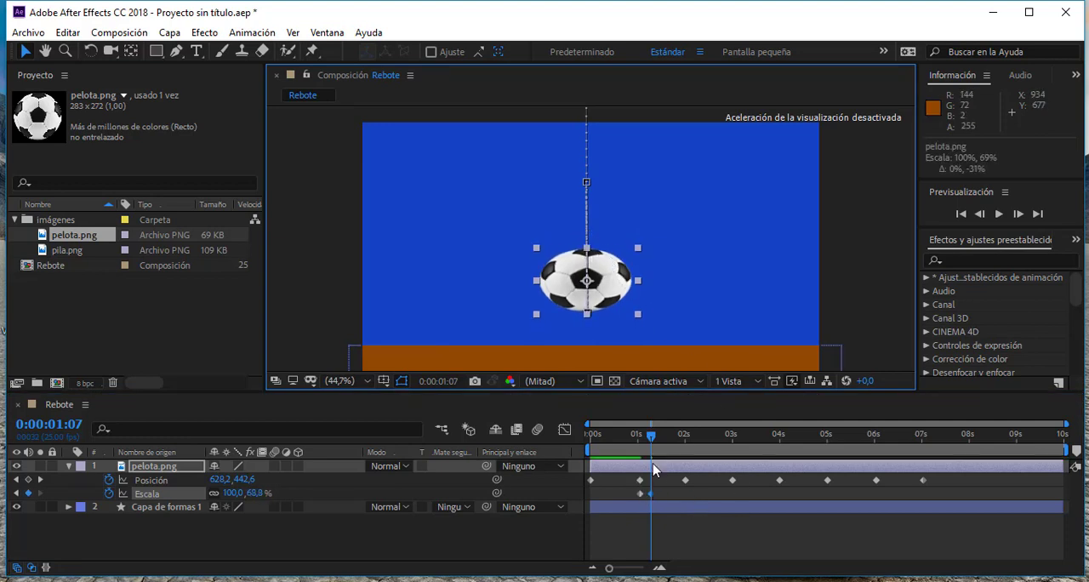
- Copy the ball's ground-contact Position keyframe at 0:00:01:01 and paste it at 0:00:01:07, alongside the squash keyframe
drag(650, 438, 639, 473)
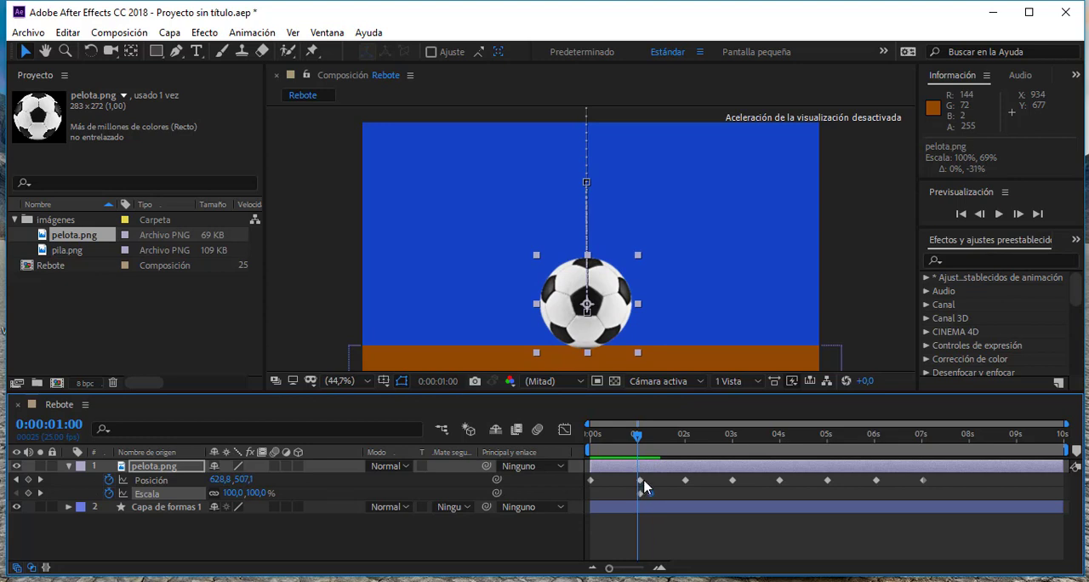
click(641, 481)
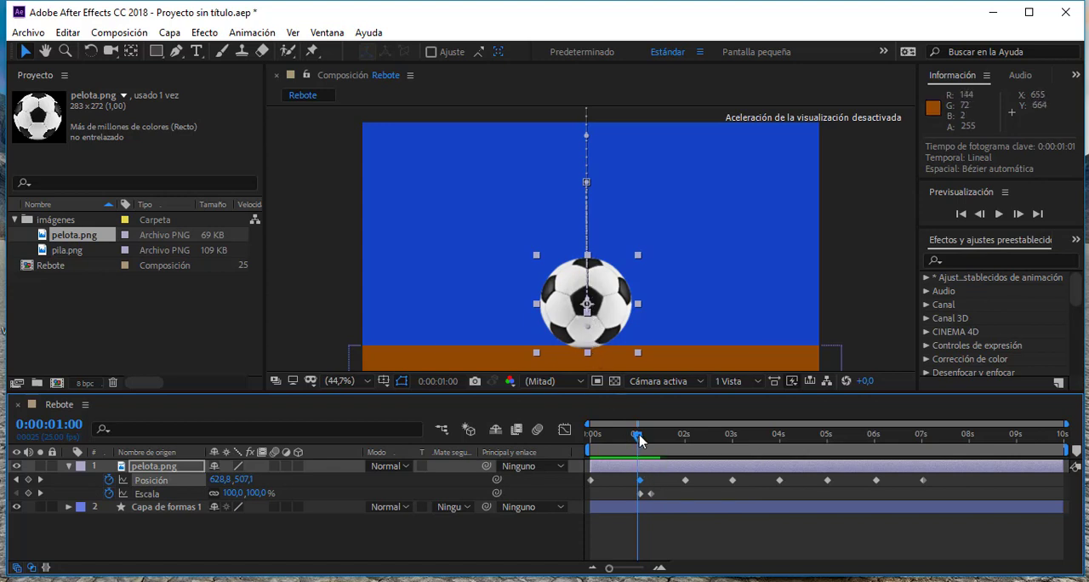
drag(636, 438, 640, 438)
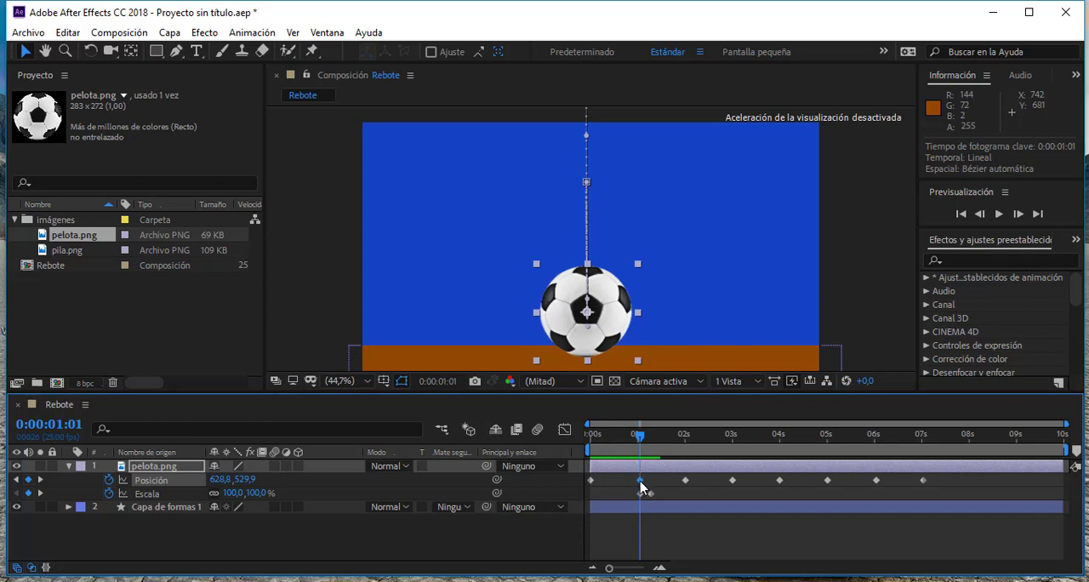
mouse_move(643, 485)
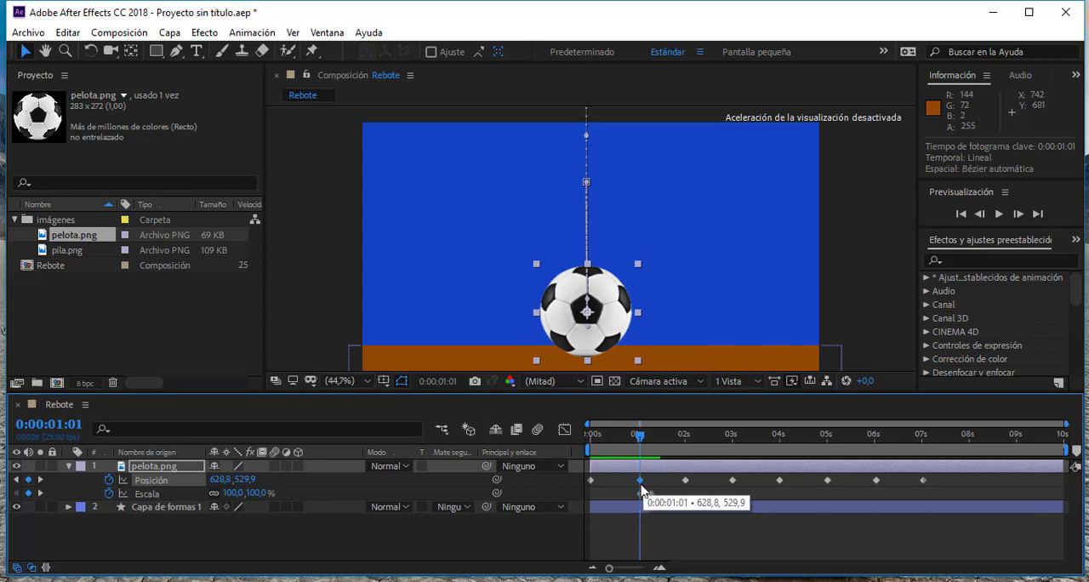
key(ctrl+c)
drag(640, 437, 653, 443)
key(ctrl+v)
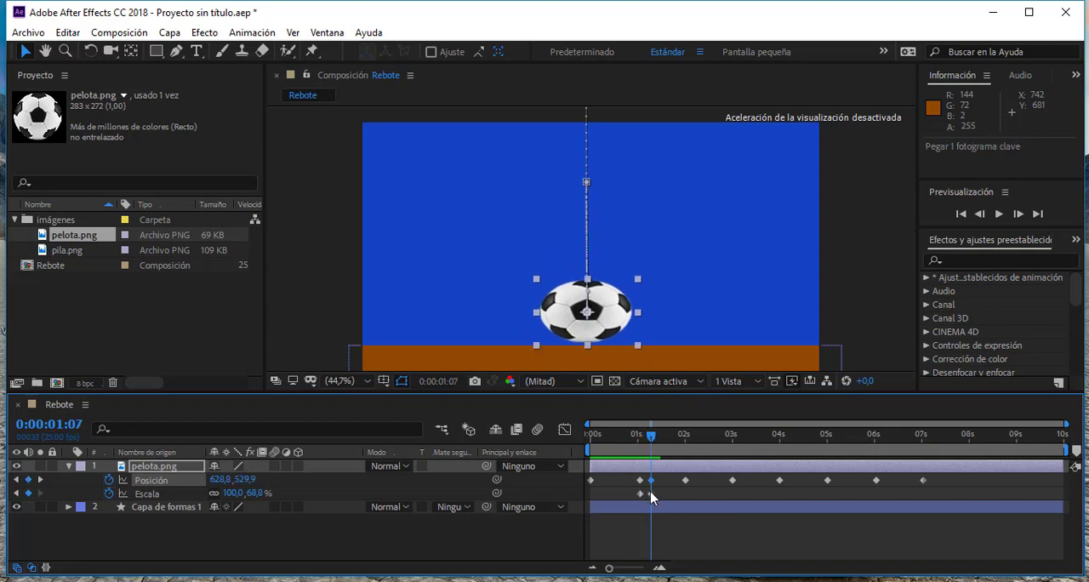
- At 0:00:01:07, lower the squashed ball straight down to about 629, 581 so it rests on the ground, and scrub to check it
mouse_move(650, 443)
mouse_down()
mouse_move(635, 442)
mouse_move(650, 446)
mouse_up()
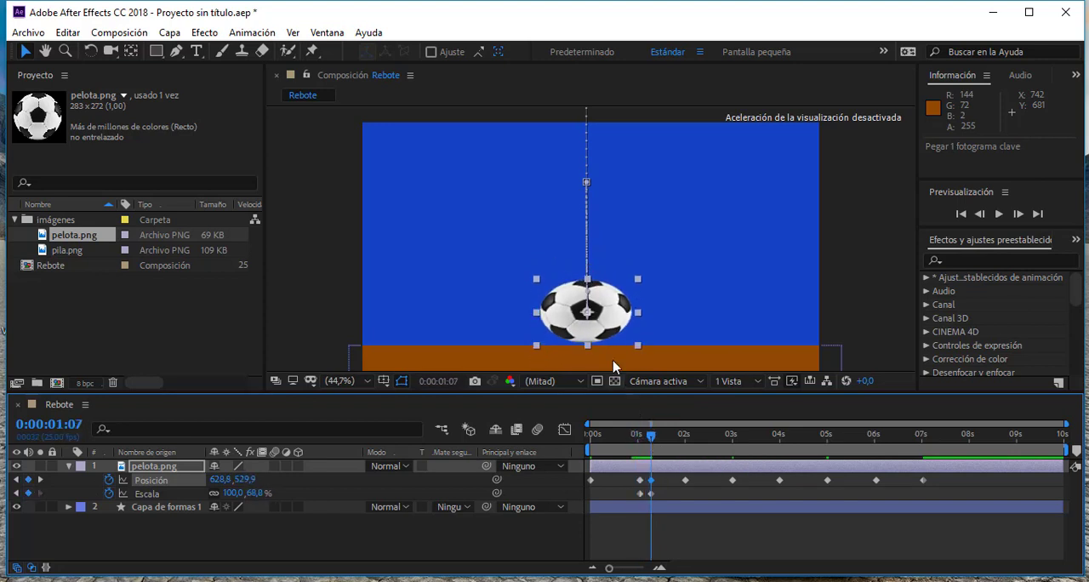
drag(608, 310, 607, 317)
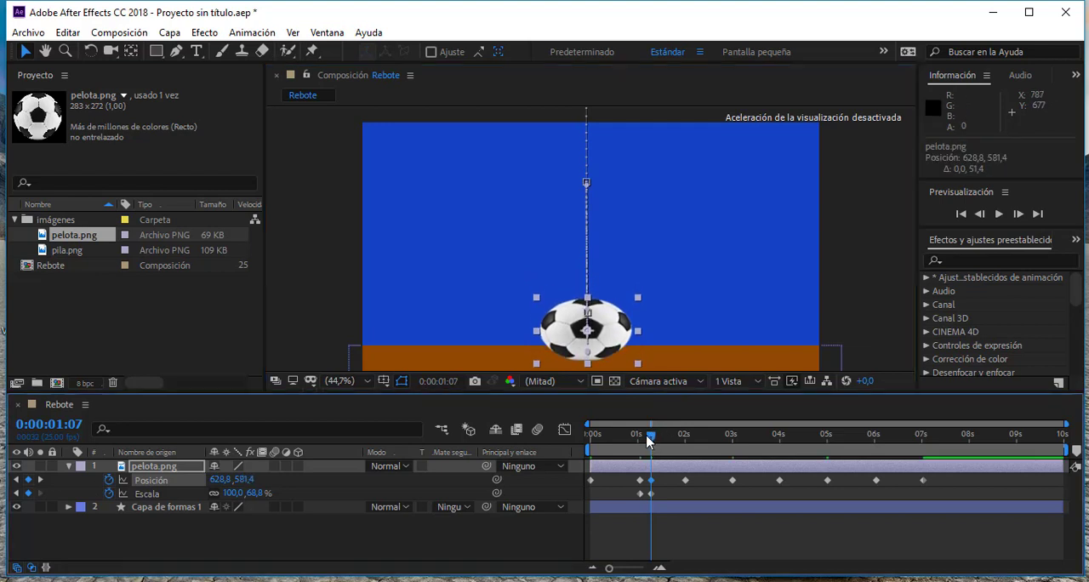
mouse_move(651, 435)
mouse_down()
mouse_move(618, 437)
mouse_move(657, 441)
mouse_move(624, 440)
mouse_move(653, 449)
mouse_up()
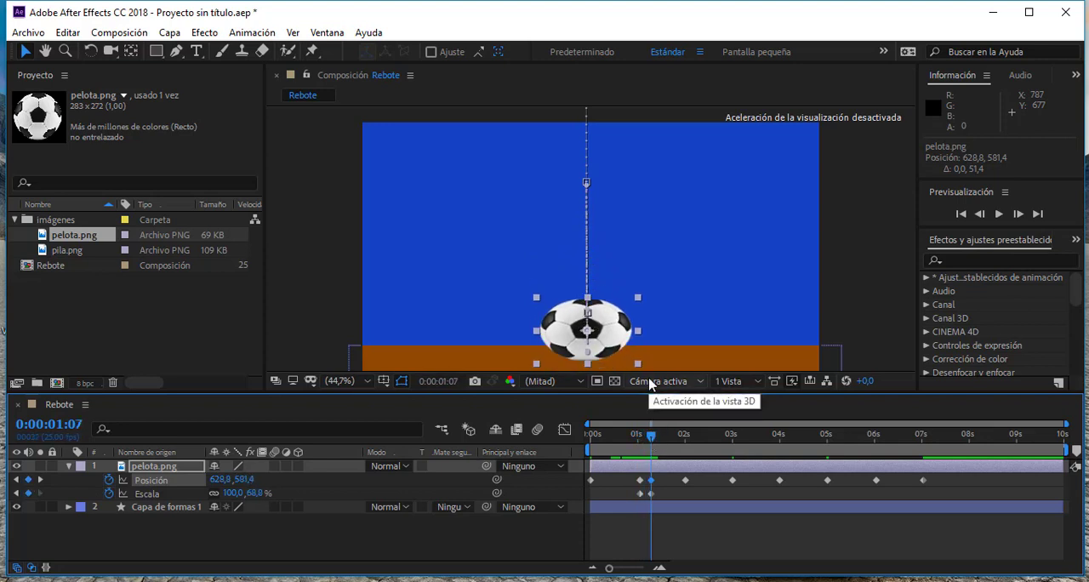
- At 0:00:01:07, nudge the squashed ball up to about 628.8, 579.4, and return to the contact frame 0:00:01:01
key(Up)
key(Up)
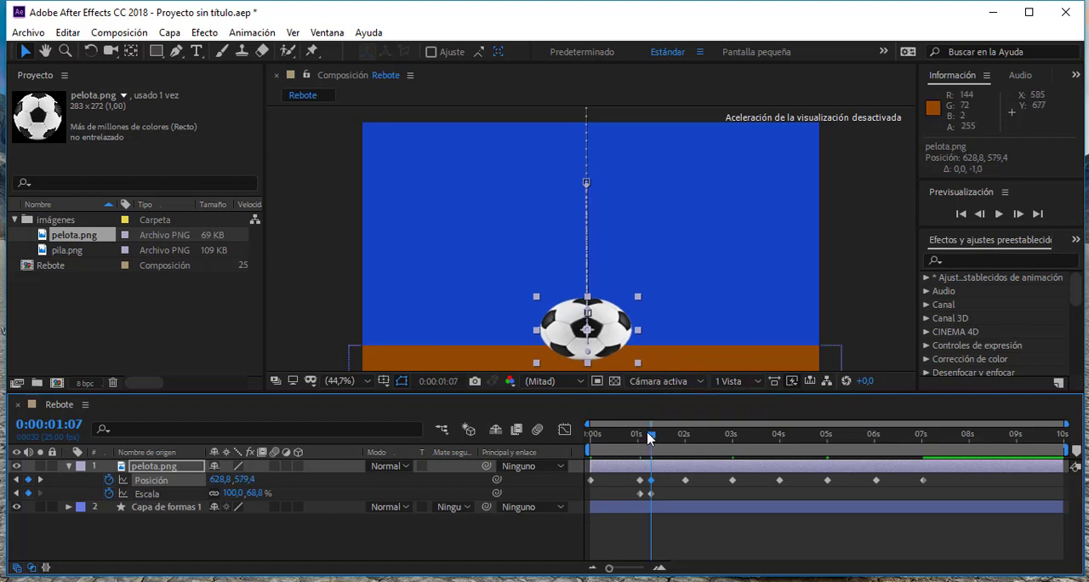
drag(649, 437, 640, 440)
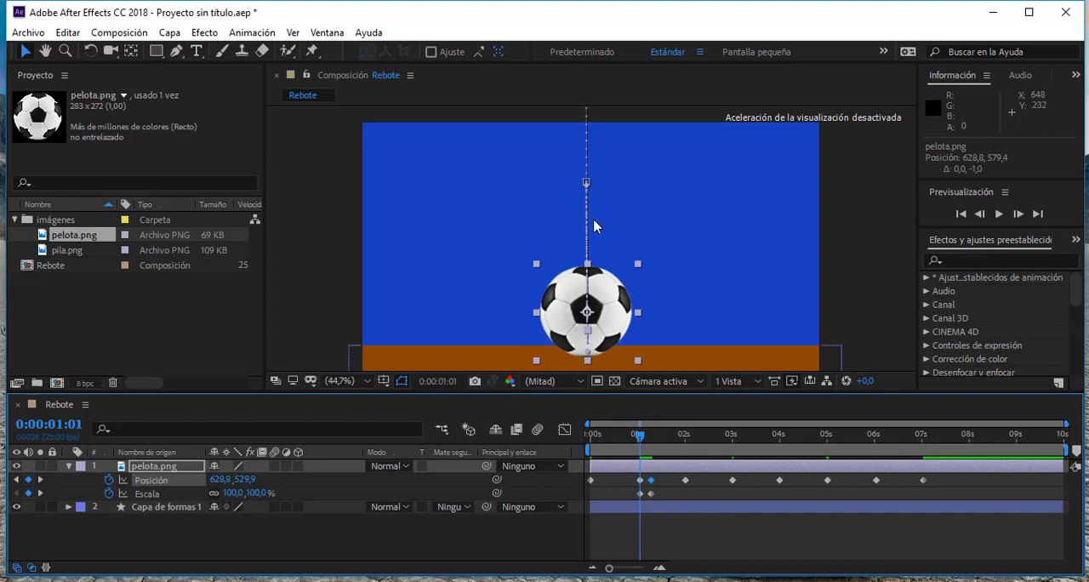
- Adjust the direction handle of the ball's motion path near the ground contact, keeping the path almost vertical
click(590, 358)
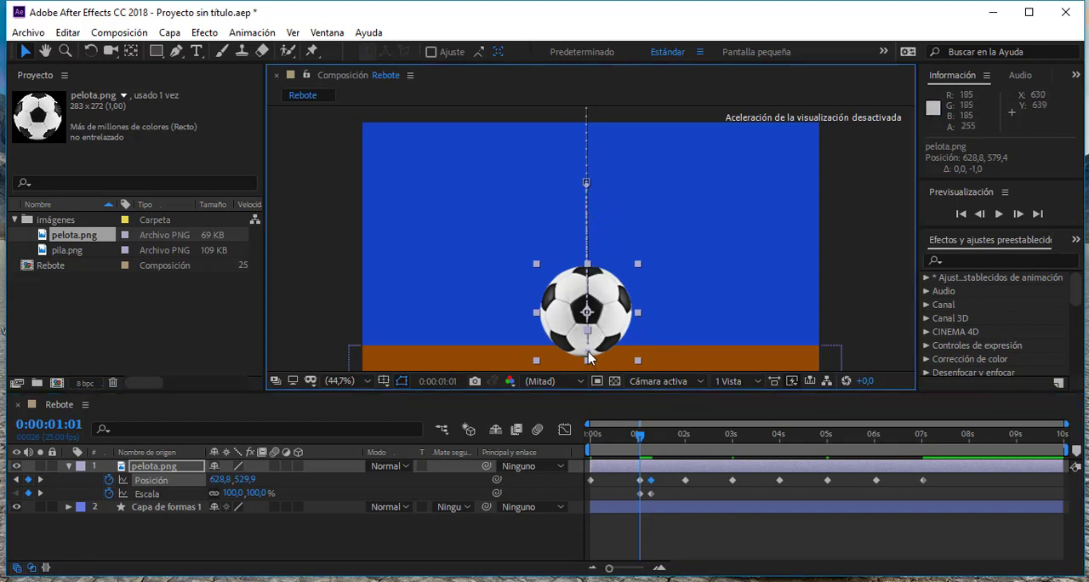
mouse_move(596, 349)
mouse_down()
mouse_move(656, 337)
mouse_move(594, 361)
mouse_up()
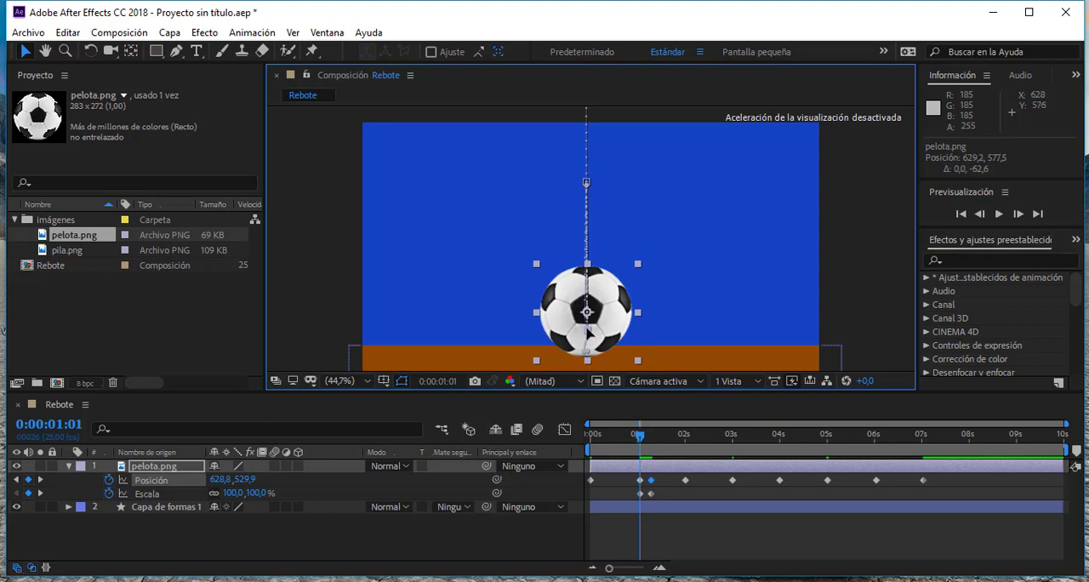
drag(587, 328, 588, 328)
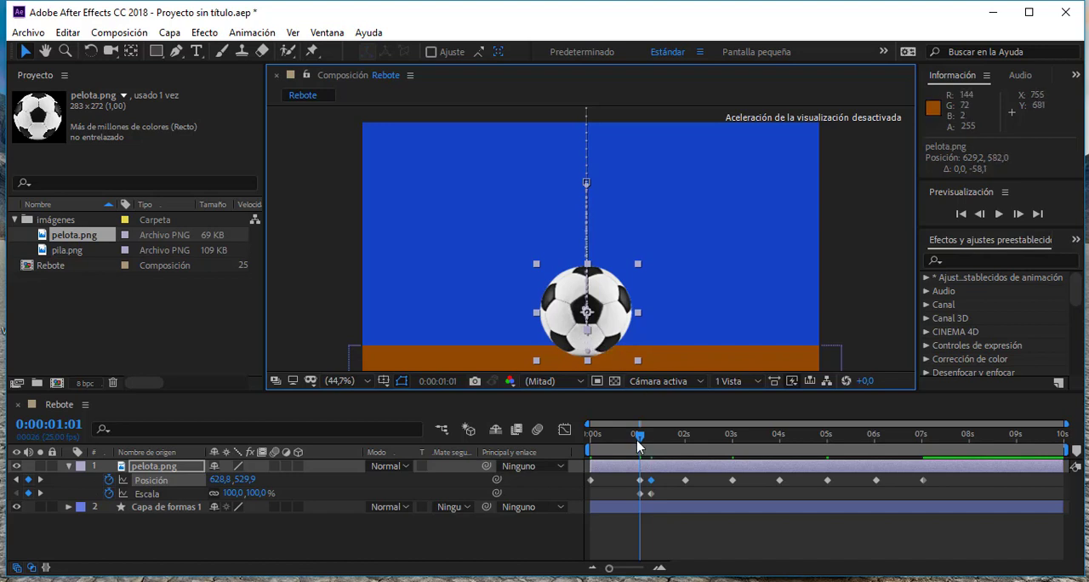
- At 0:00:01:15, stretch the rising ball vertically to about 116% as a new Scale keyframe
drag(634, 441, 665, 445)
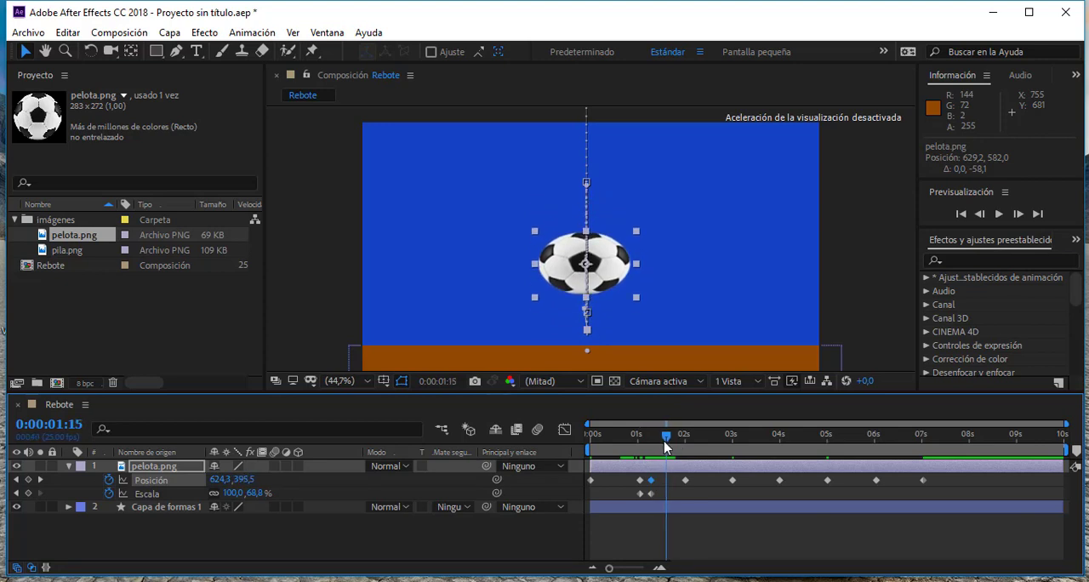
drag(587, 231, 589, 210)
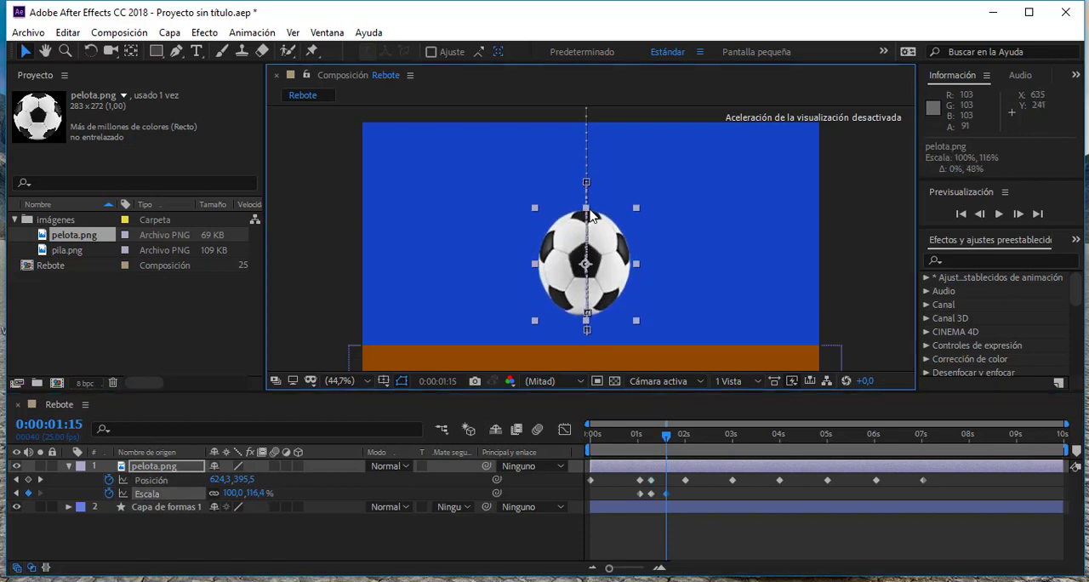
- Add two more Scale keyframes, flattening the ball's height to about 88% at 0:00:02:00 and stretching it to about 108% at 0:00:02:06
drag(664, 443, 690, 462)
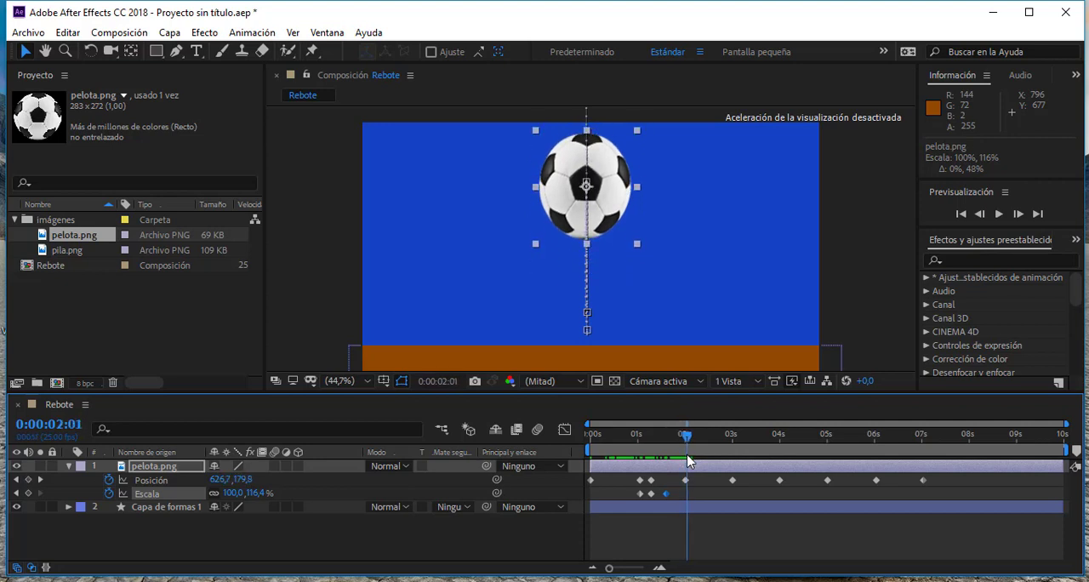
key(Page_Up)
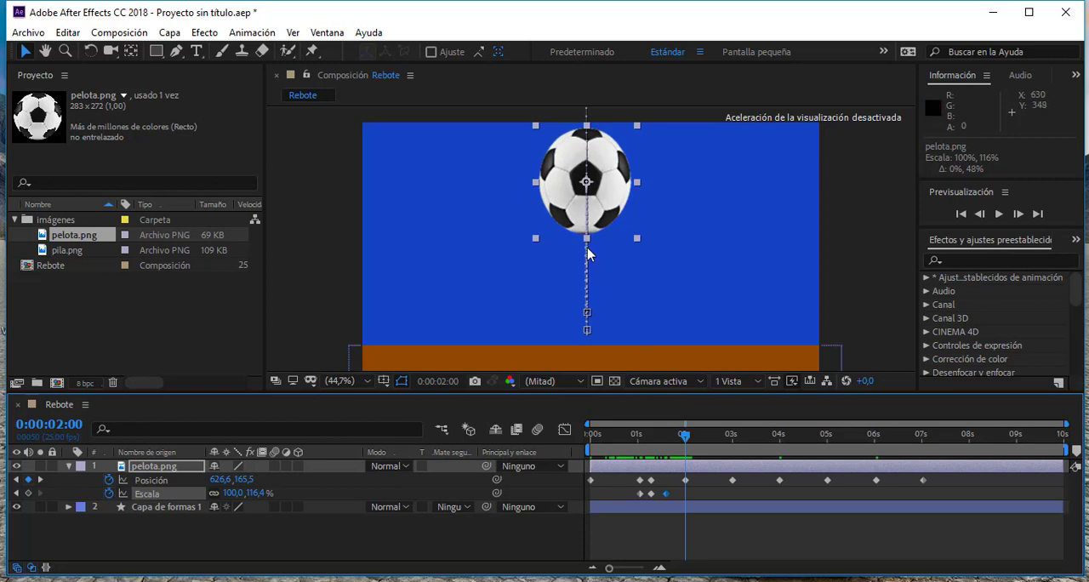
drag(586, 238, 588, 230)
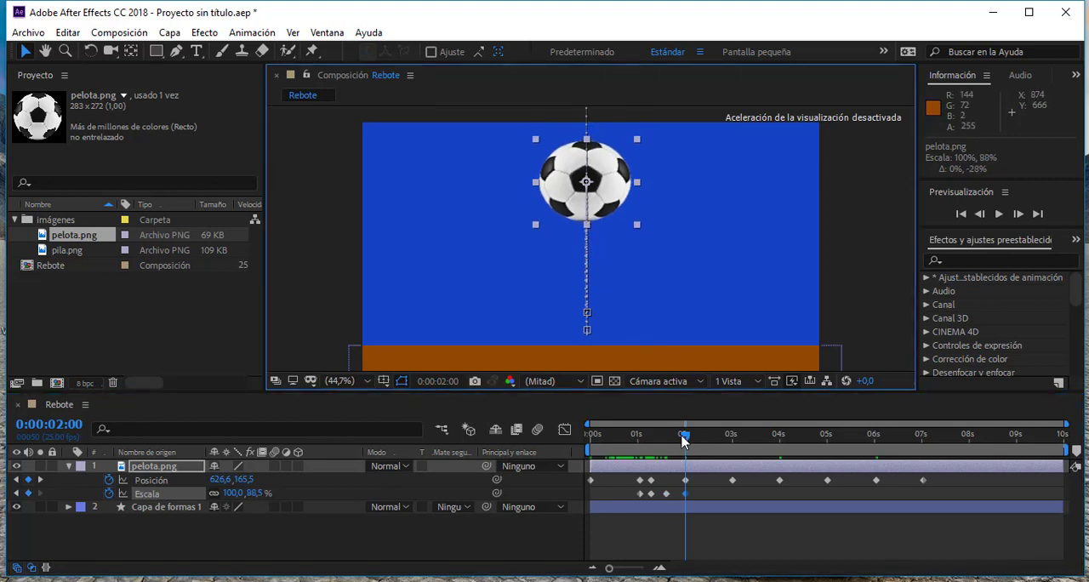
drag(683, 437, 694, 457)
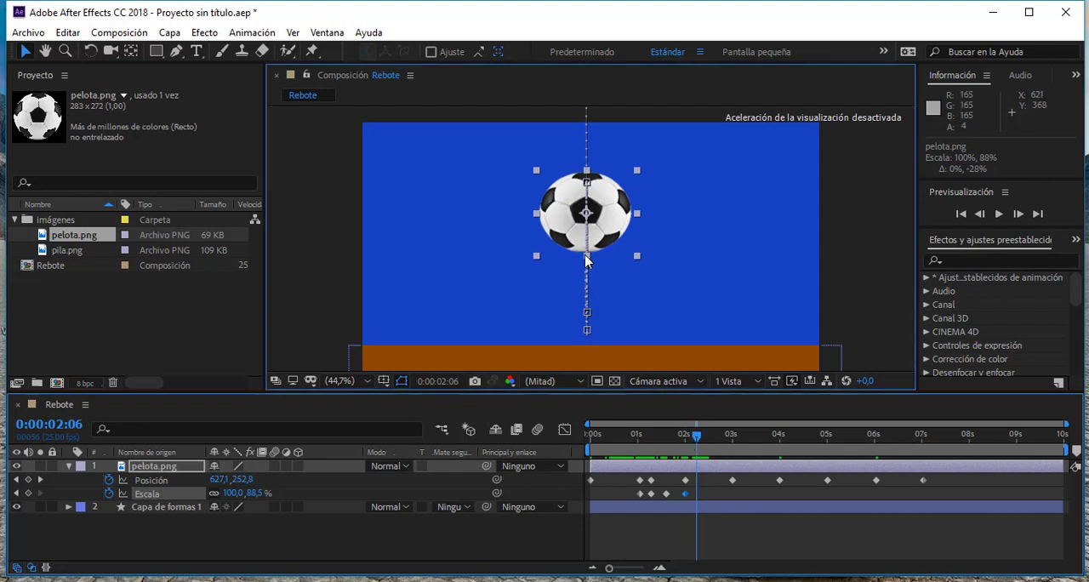
drag(586, 256, 587, 274)
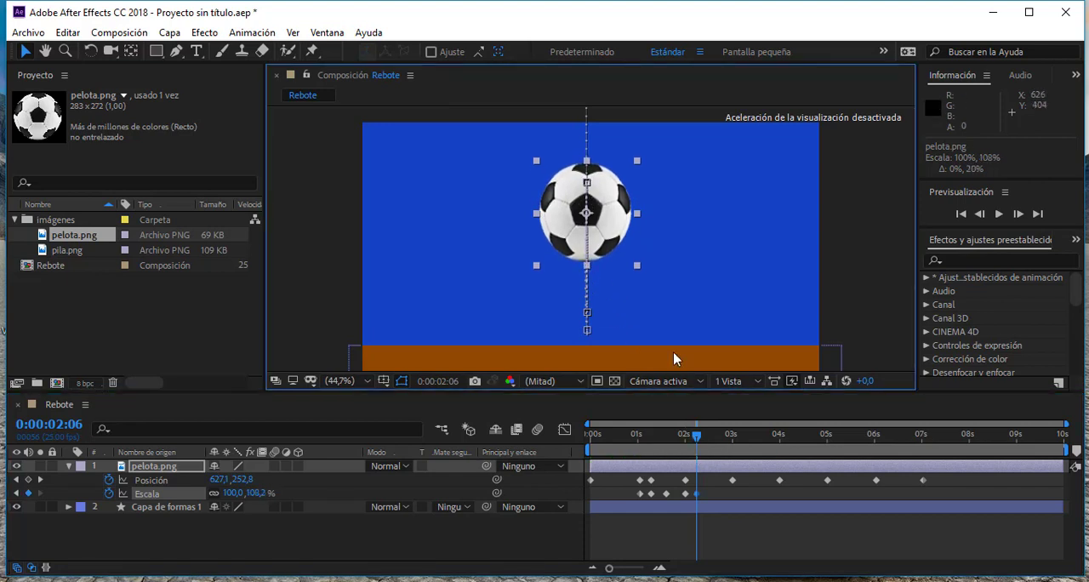
- Delete the ball's old Position keyframes from about 0:00:03:00 to 0:00:07:00, and scrub the remaining bounce
drag(700, 435, 944, 485)
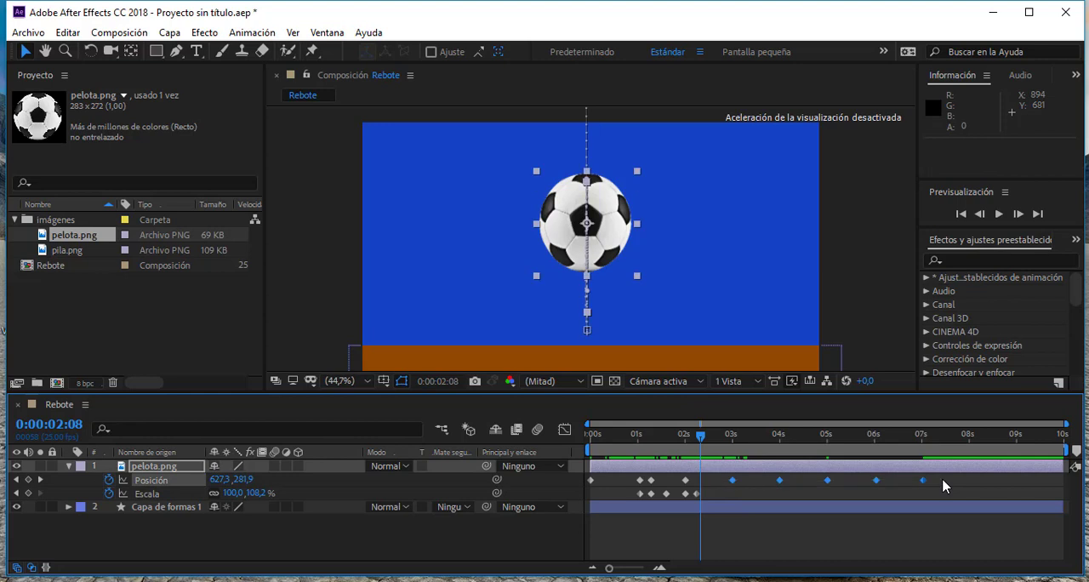
key(Delete)
drag(634, 439, 700, 455)
drag(680, 458, 637, 461)
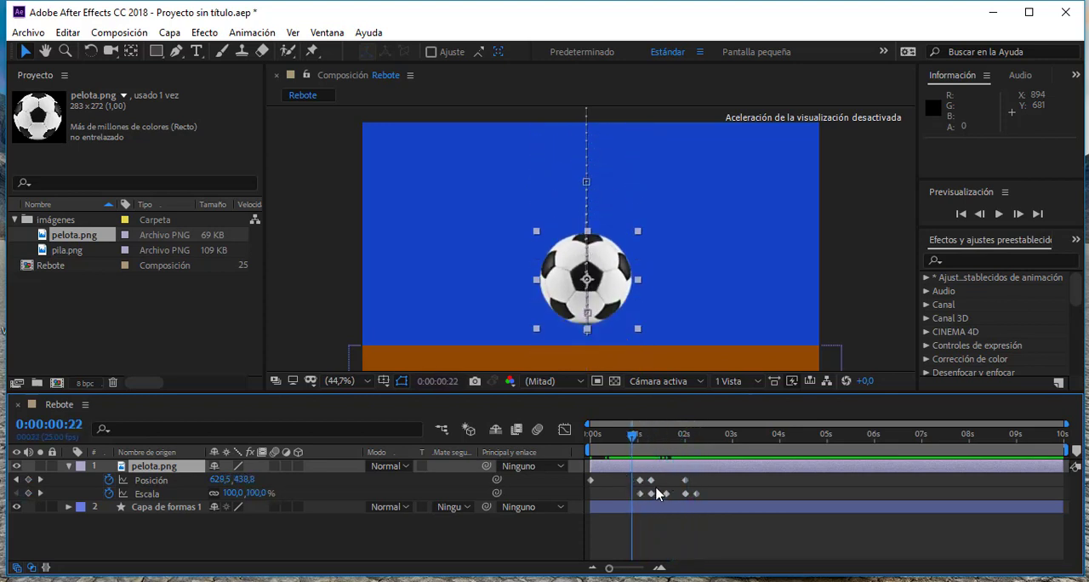
drag(712, 478, 645, 498)
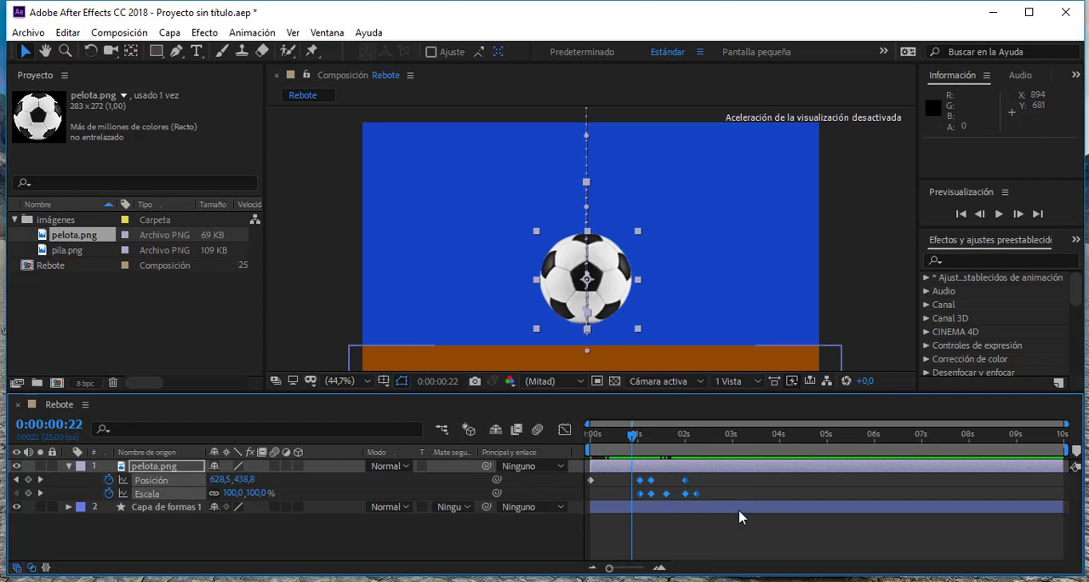
key(ctrl+z)
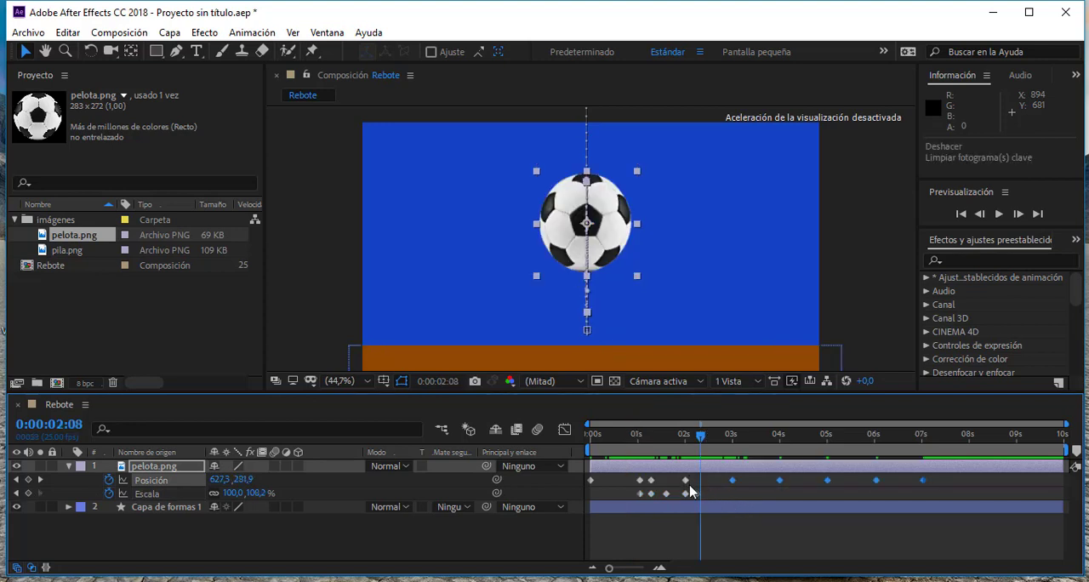
key(Delete)
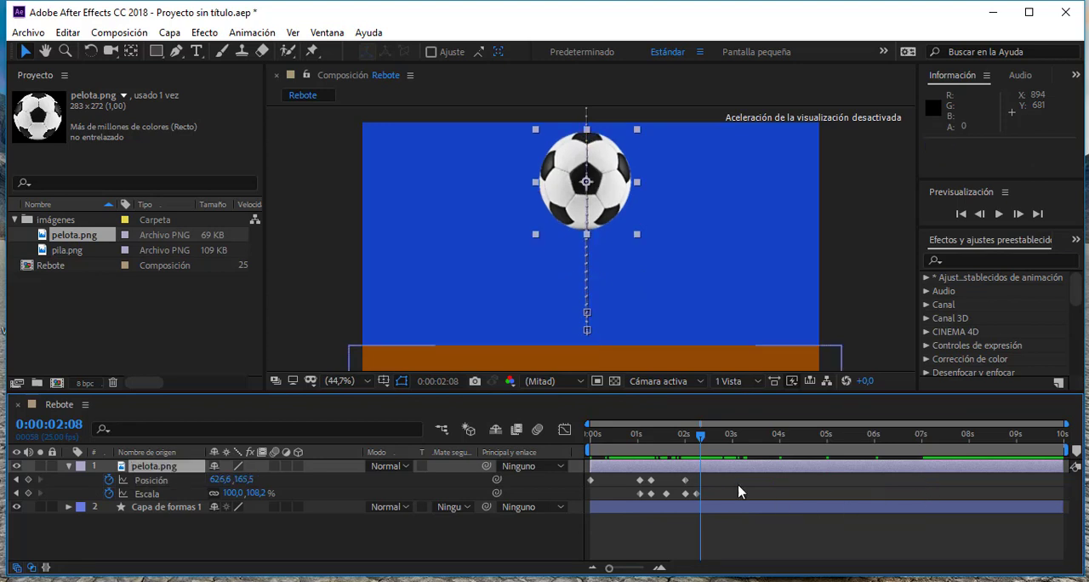
- Copy the ball's Position and Scale keyframes from 0:00:01:01 through 0:00:02:06 and paste them at about 0:00:03:00
drag(715, 479, 641, 509)
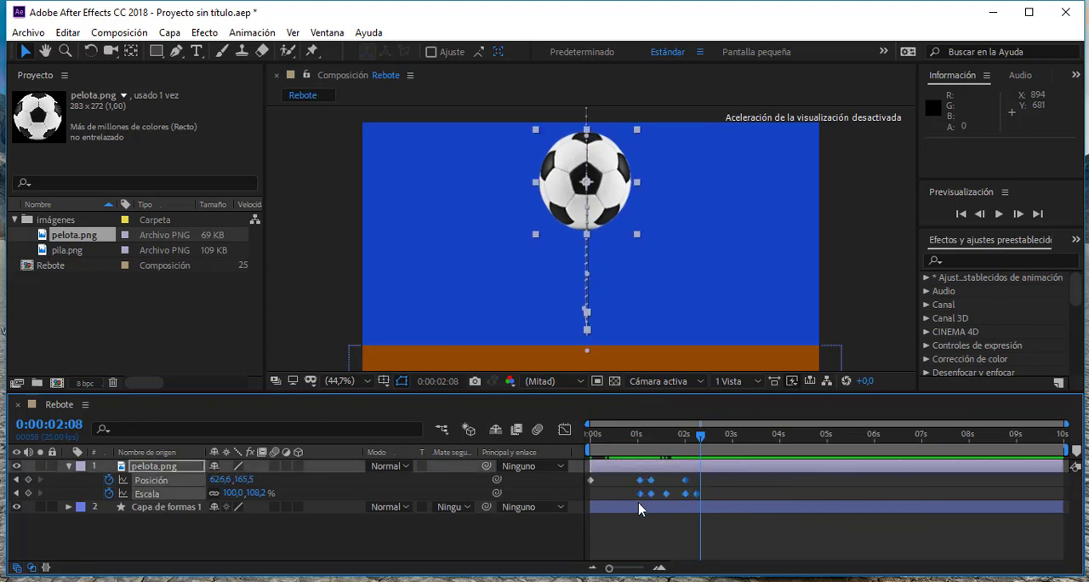
key(ctrl+c)
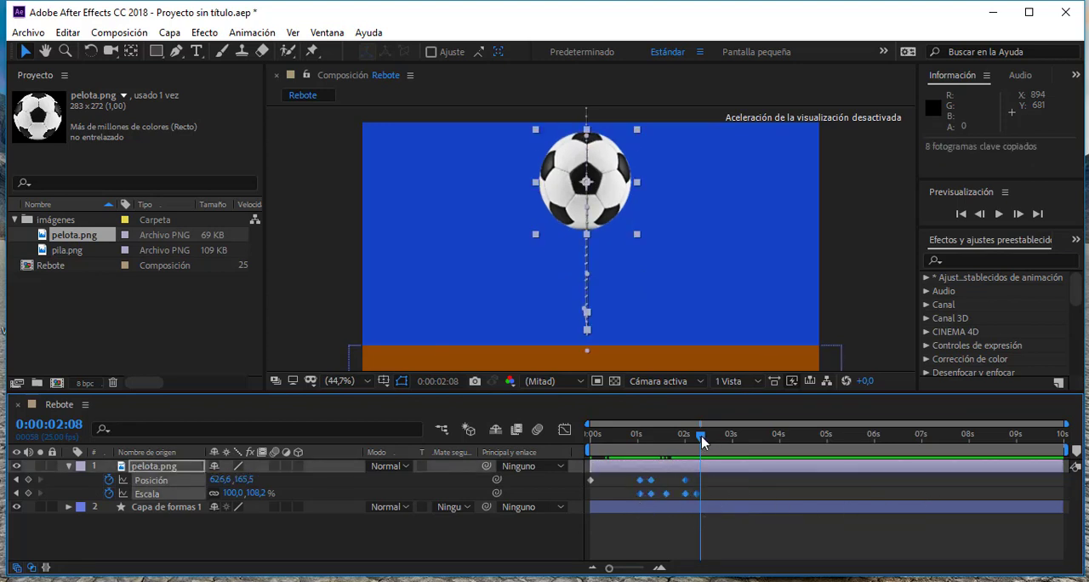
drag(703, 440, 731, 446)
key(ctrl+v)
- Preview the composition to check the original bounce and its pasted repetition
drag(733, 438, 615, 466)
click(998, 215)
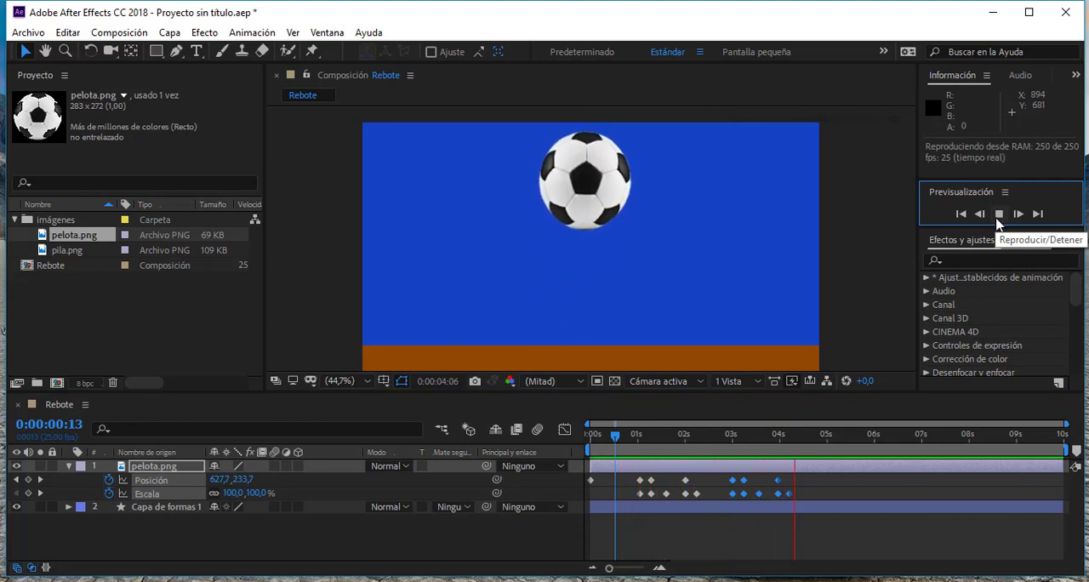
click(997, 218)
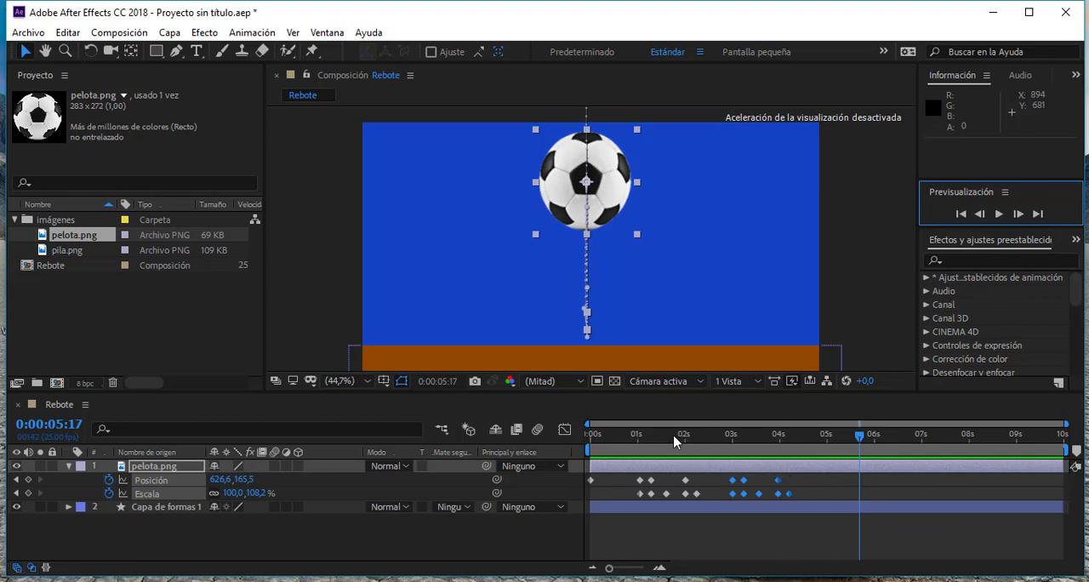
- Inspect the ball's first fall between the Position keyframes at 0:00:00:00 and 0:00:01:01, and replay the animation to judge its speed
mouse_move(674, 441)
mouse_down()
mouse_move(635, 446)
mouse_move(674, 458)
mouse_up()
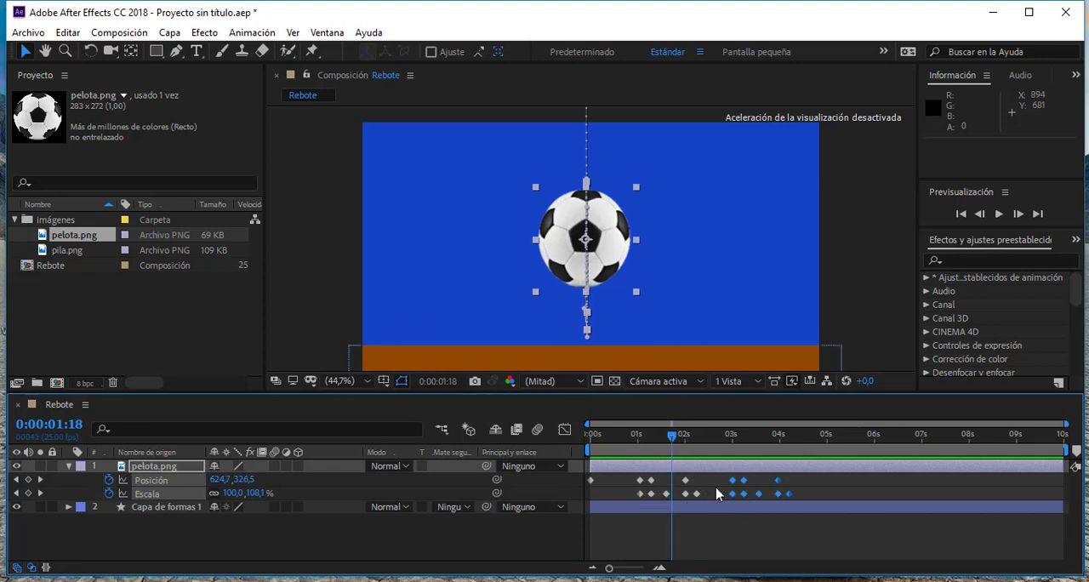
click(590, 482)
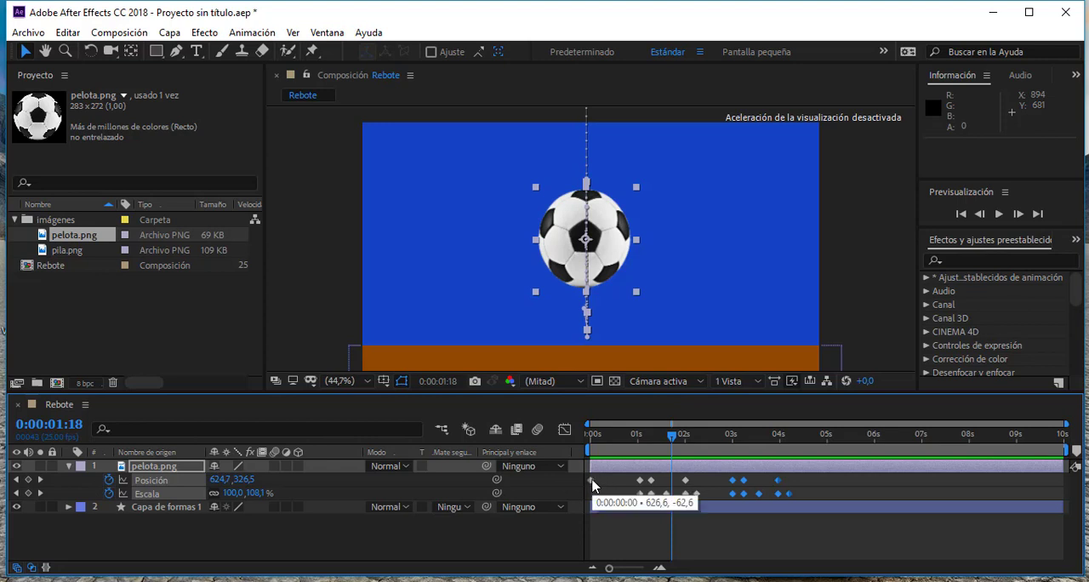
click(589, 436)
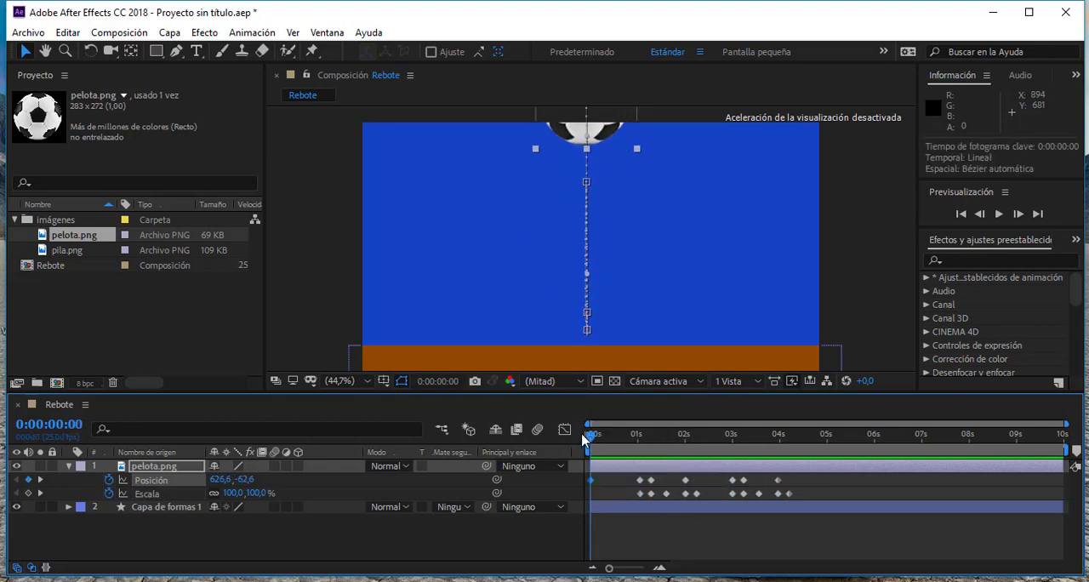
drag(593, 438, 603, 463)
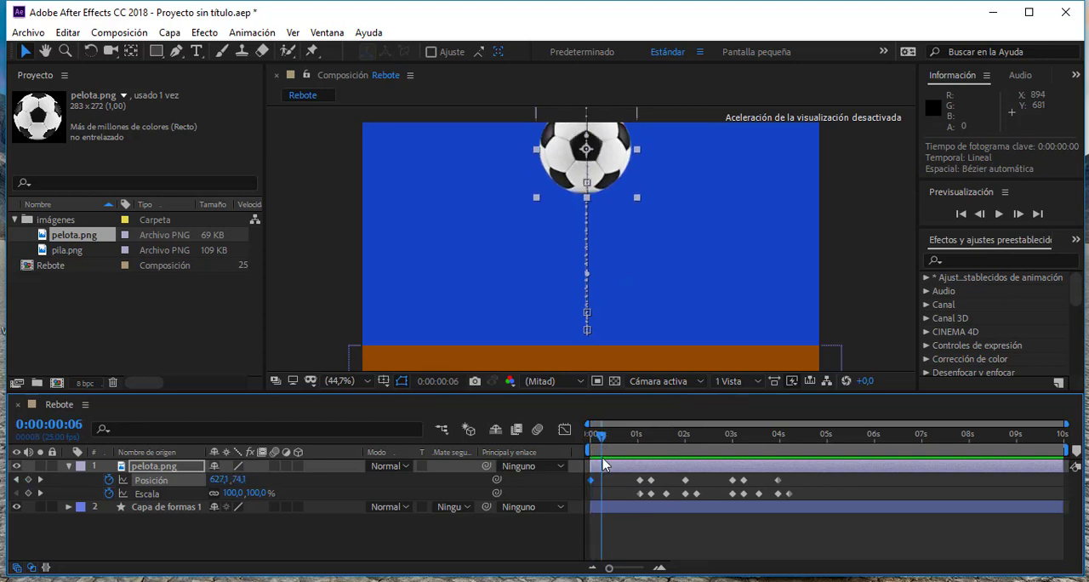
mouse_move(593, 485)
mouse_move(641, 484)
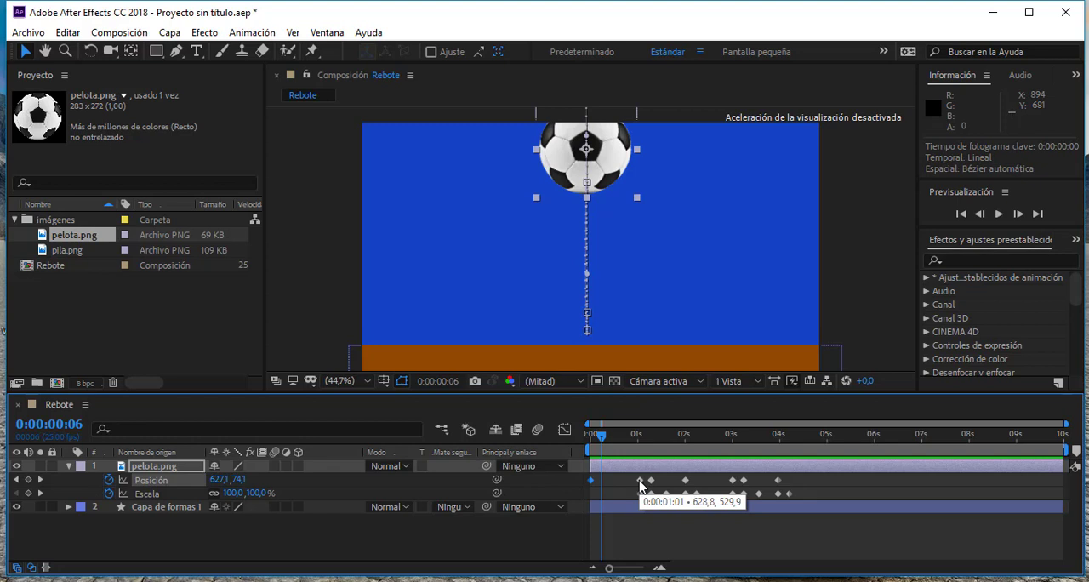
drag(602, 435, 630, 461)
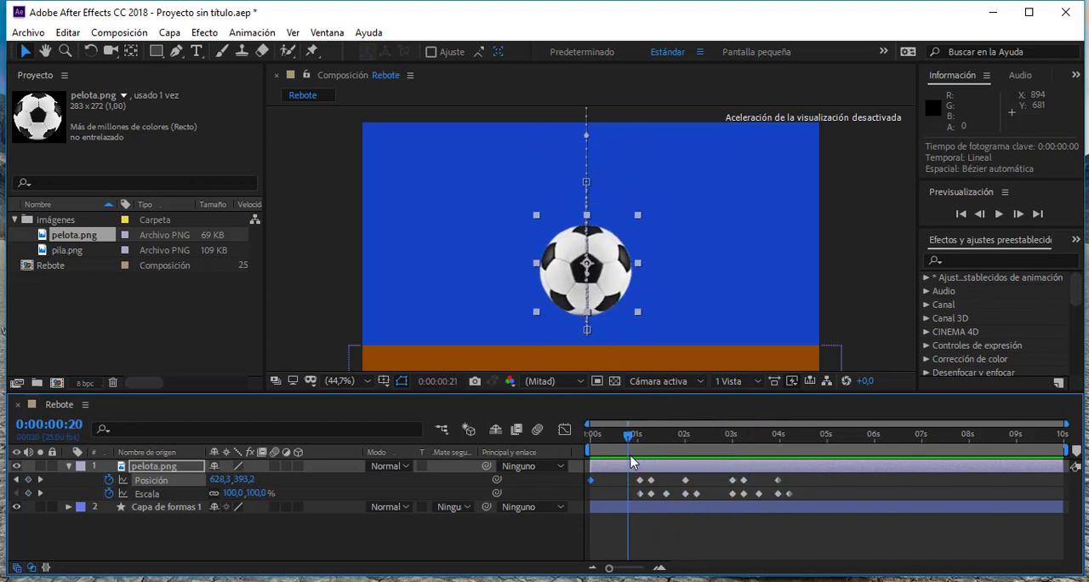
click(1000, 214)
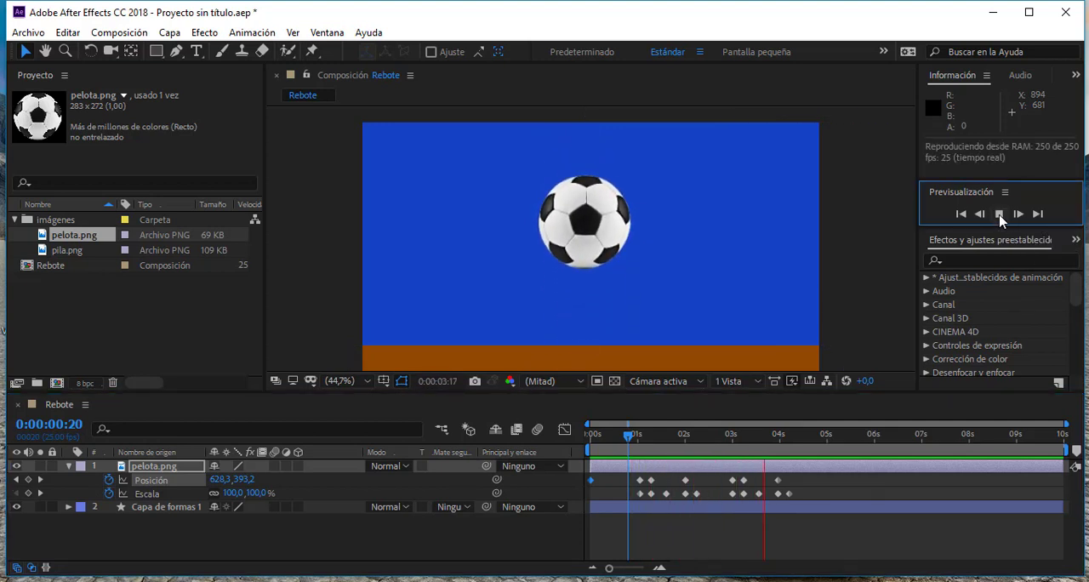
click(1000, 214)
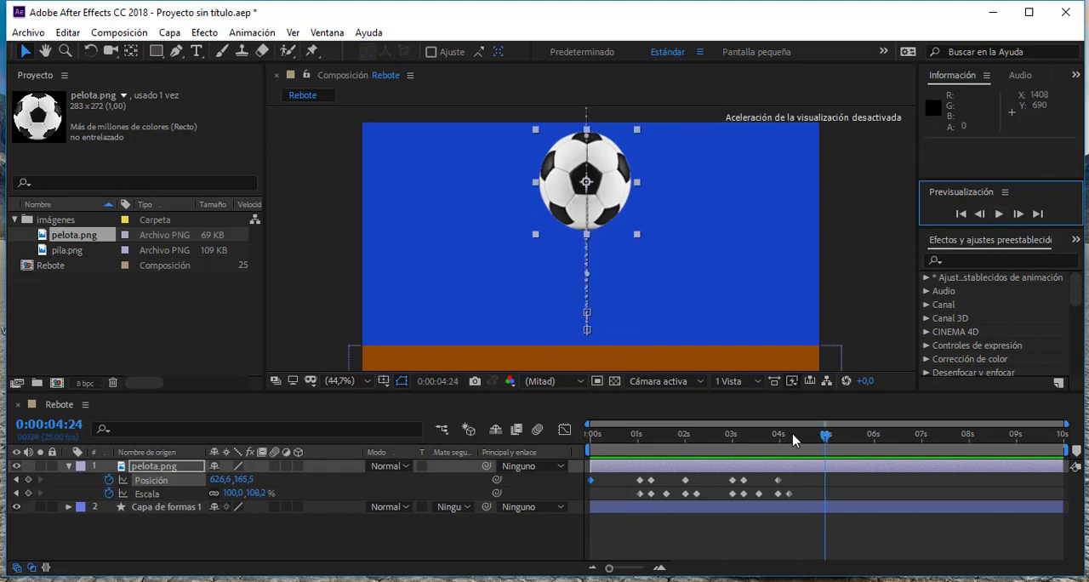
- Apply Easy Ease (Desacelerac./Acelerac. suave) to all the ball's Position and Scale keyframes from 0:00:01:01 onward
drag(793, 439, 634, 439)
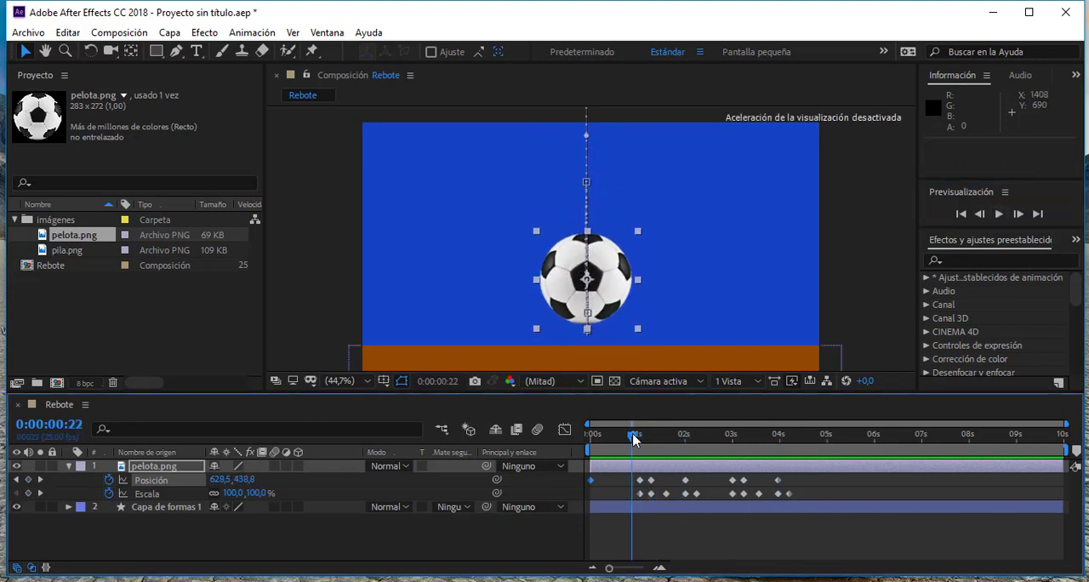
drag(810, 482, 720, 501)
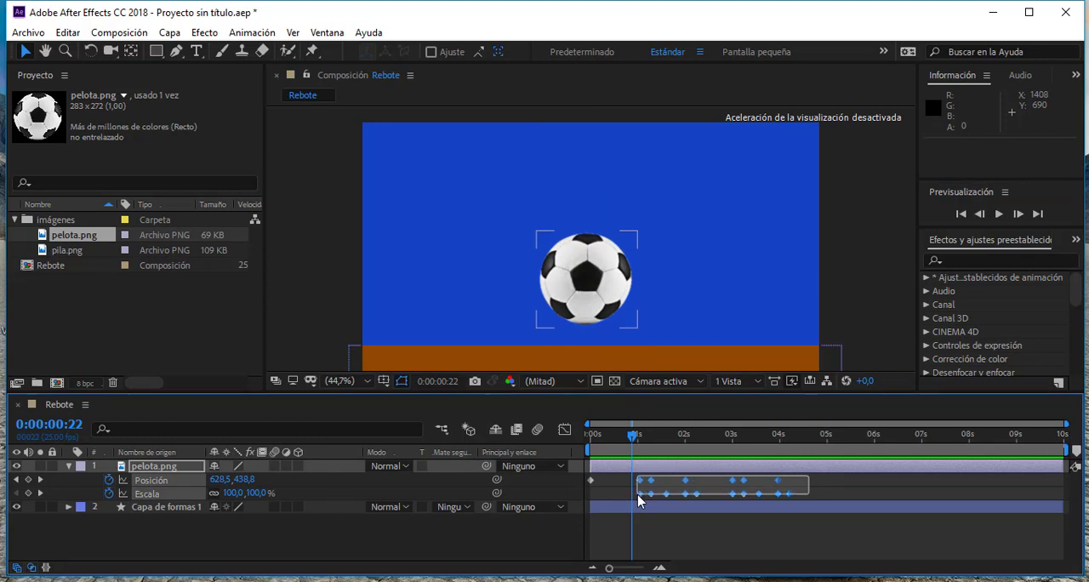
drag(639, 501, 639, 500)
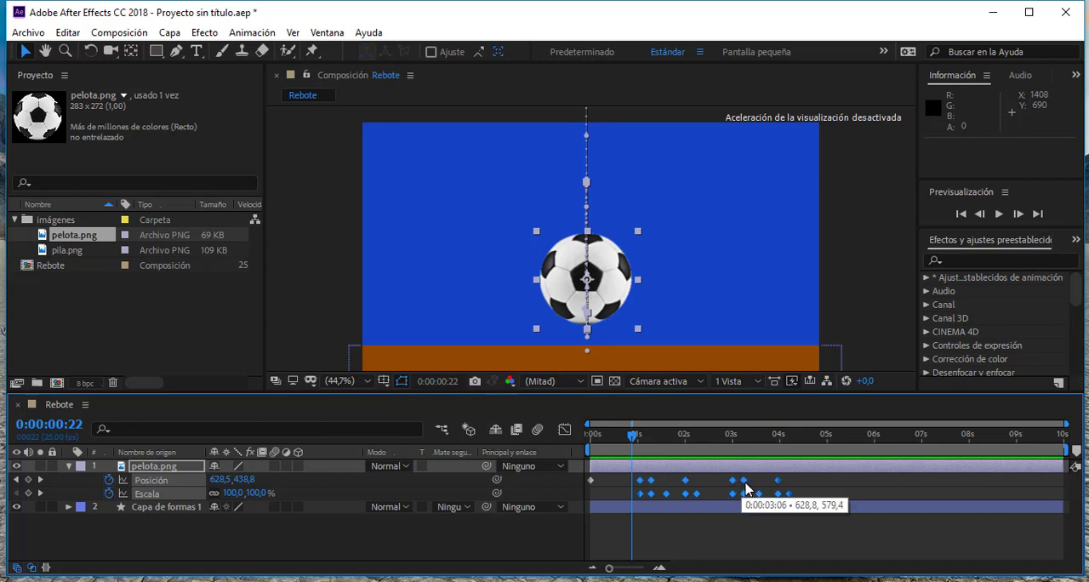
right_click(686, 486)
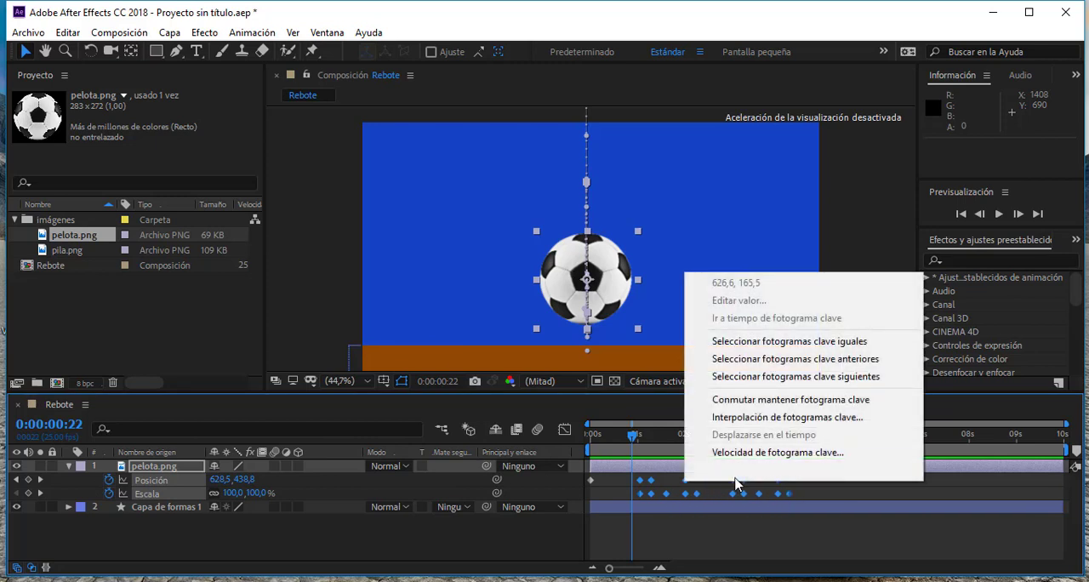
mouse_move(740, 471)
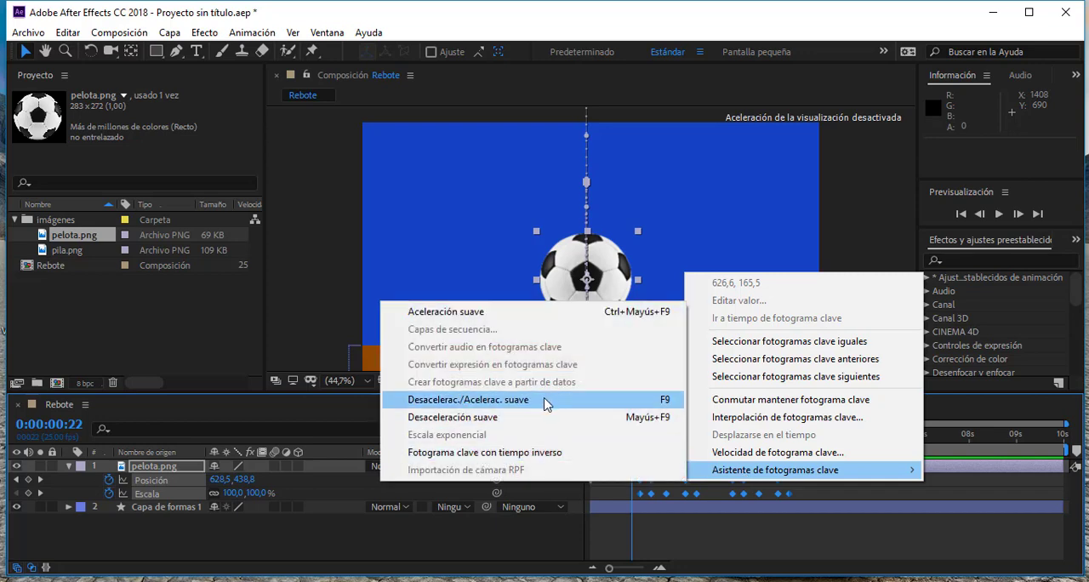
click(545, 402)
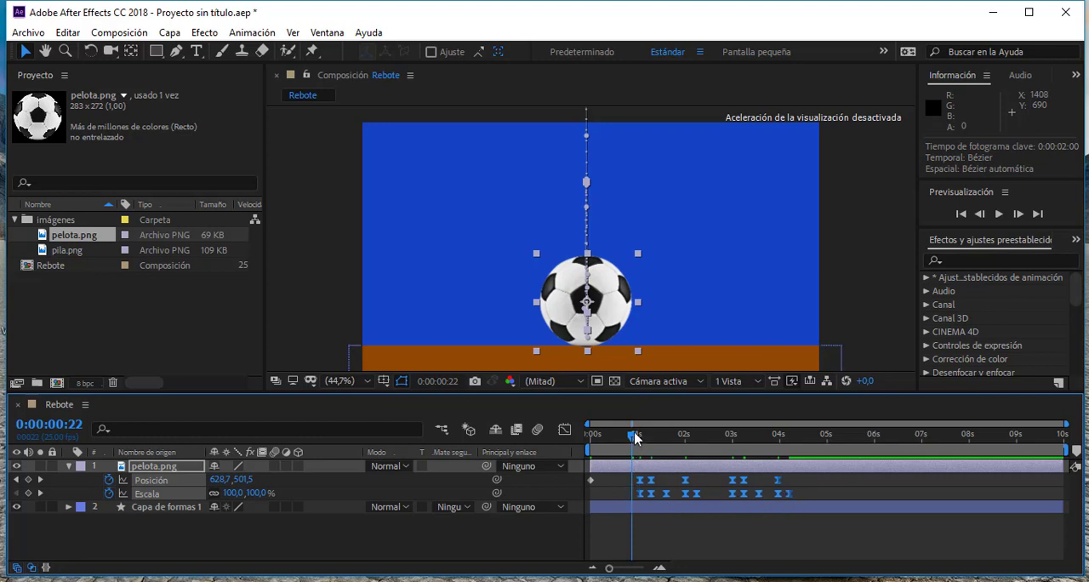
- Preview the eased bounces from 0:00:00:20 and scrub through the rebound near 0:00:01:19
drag(635, 437, 631, 438)
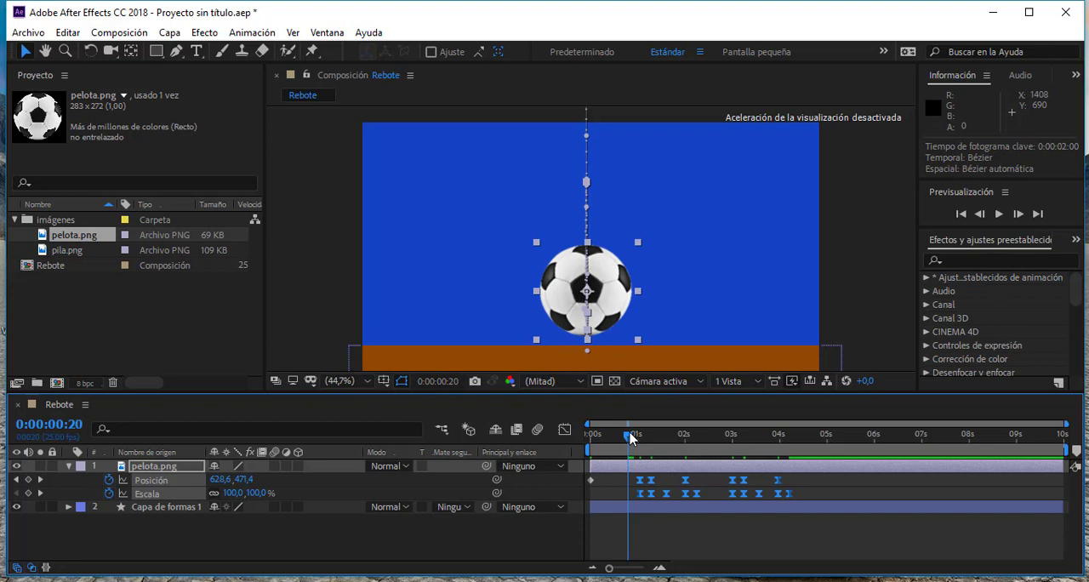
click(999, 216)
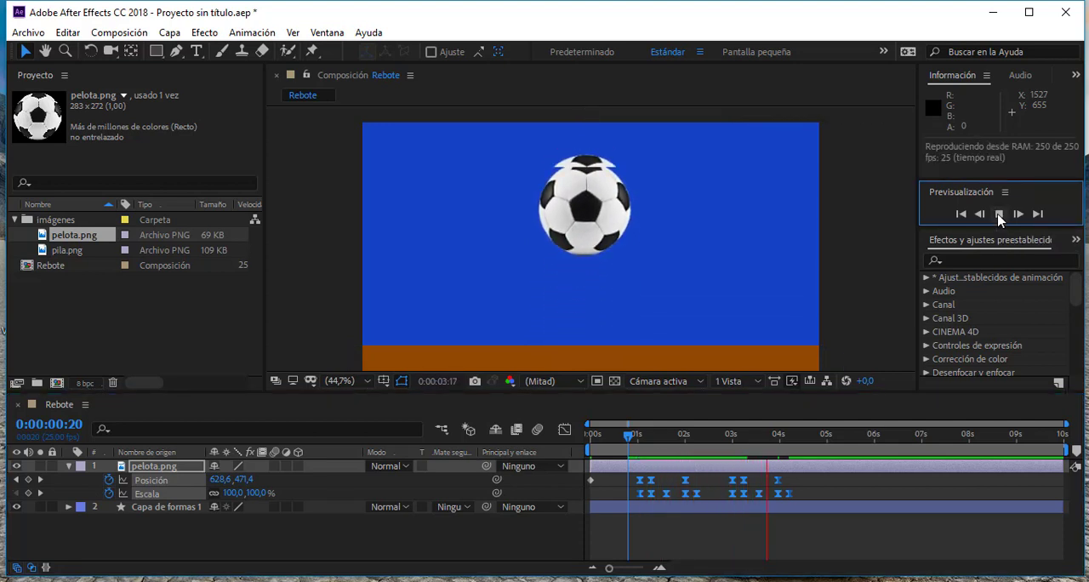
click(706, 437)
drag(698, 440, 673, 444)
- Copy all the ball's Position and Scale keyframes from 0:00:01:01 onward and paste them at 0:00:05:00
drag(813, 482, 637, 502)
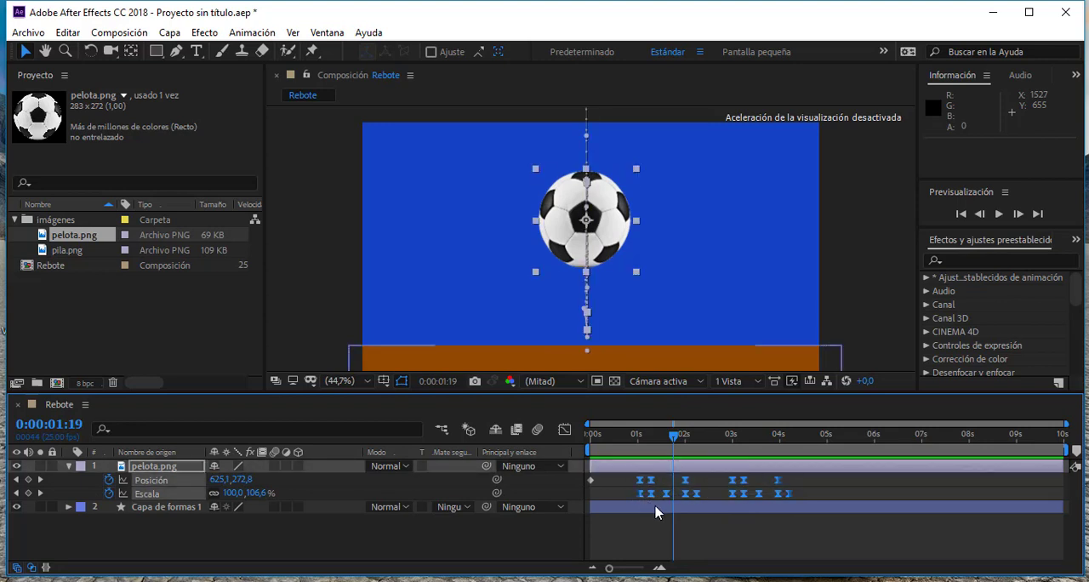
key(ctrl+c)
click(827, 436)
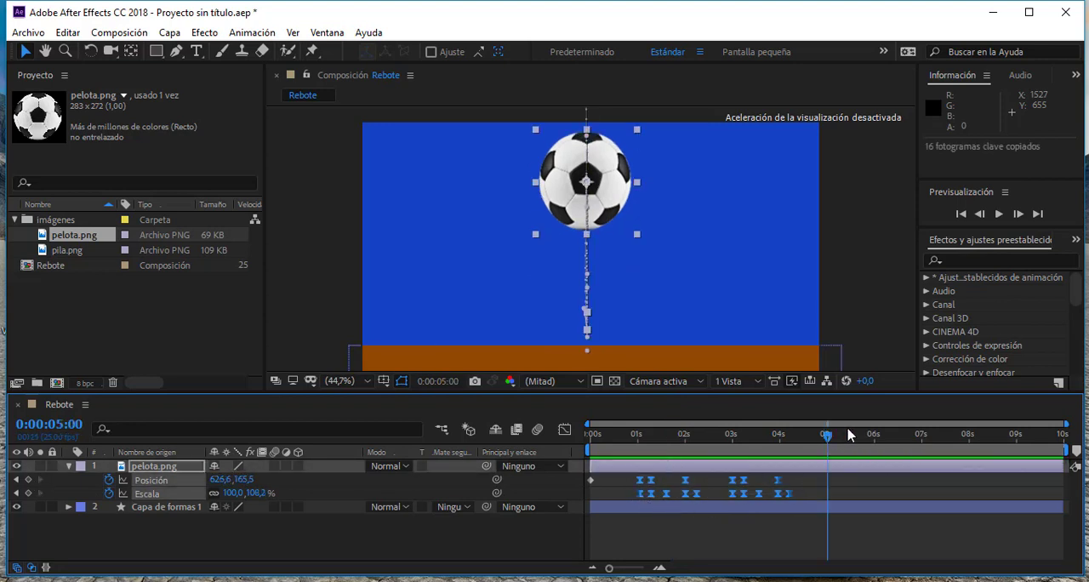
key(ctrl+v)
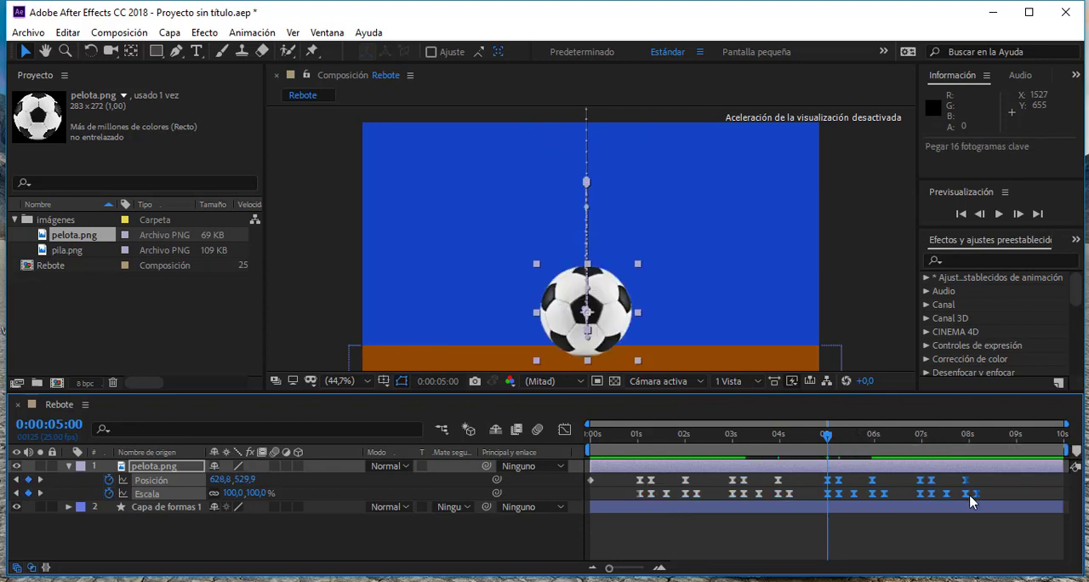
- Preview the extended series of bounces from 0:00:00:21 and check the ball near 0:00:01:24
drag(828, 436, 632, 436)
key(space)
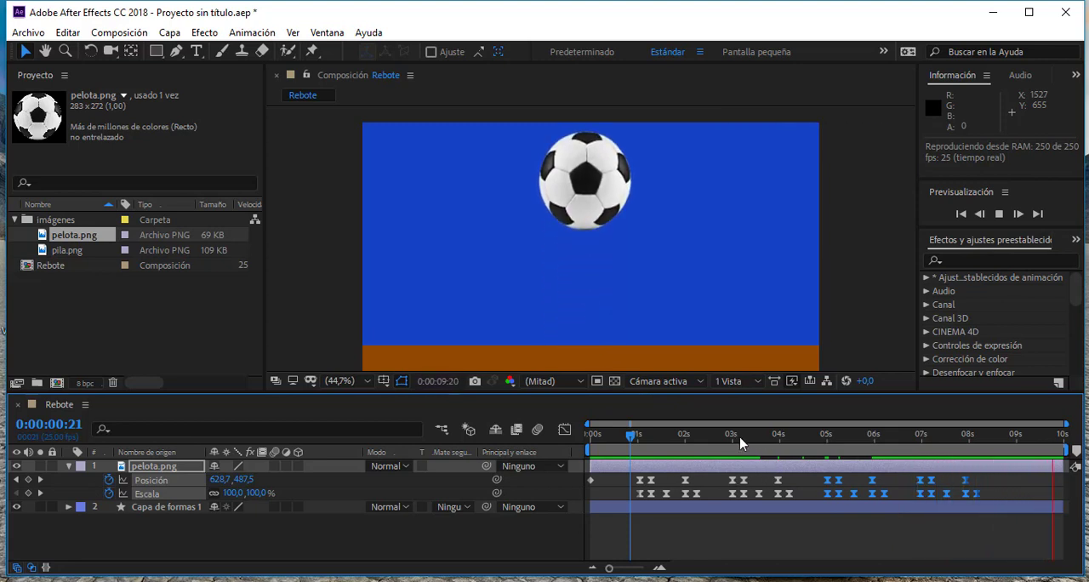
drag(709, 437, 683, 467)
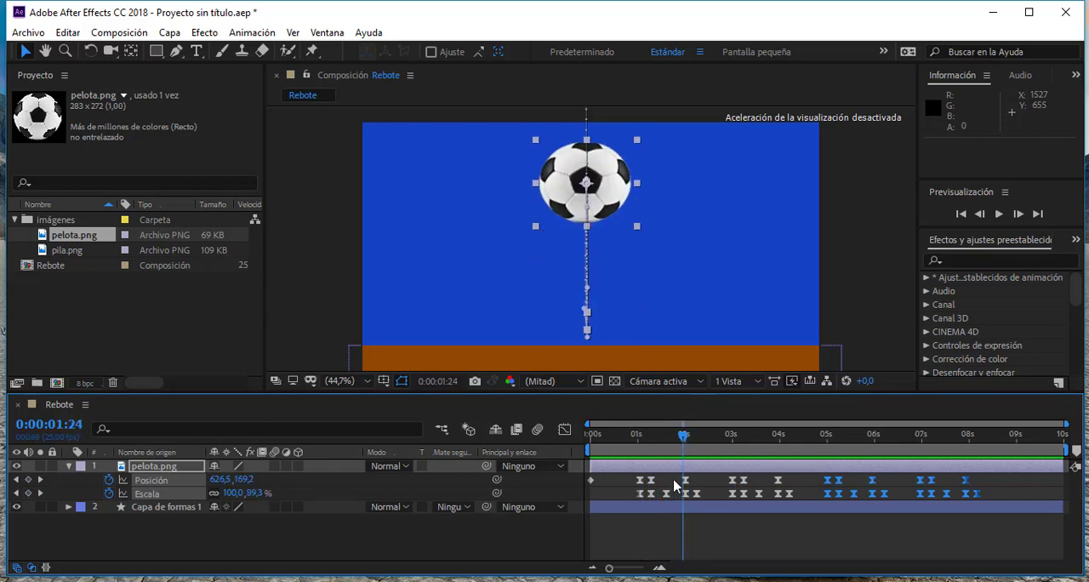
- Select all the ball's Position and Scale keyframes and compress them proportionally so the last one falls at about 0:00:06:07
click(1007, 487)
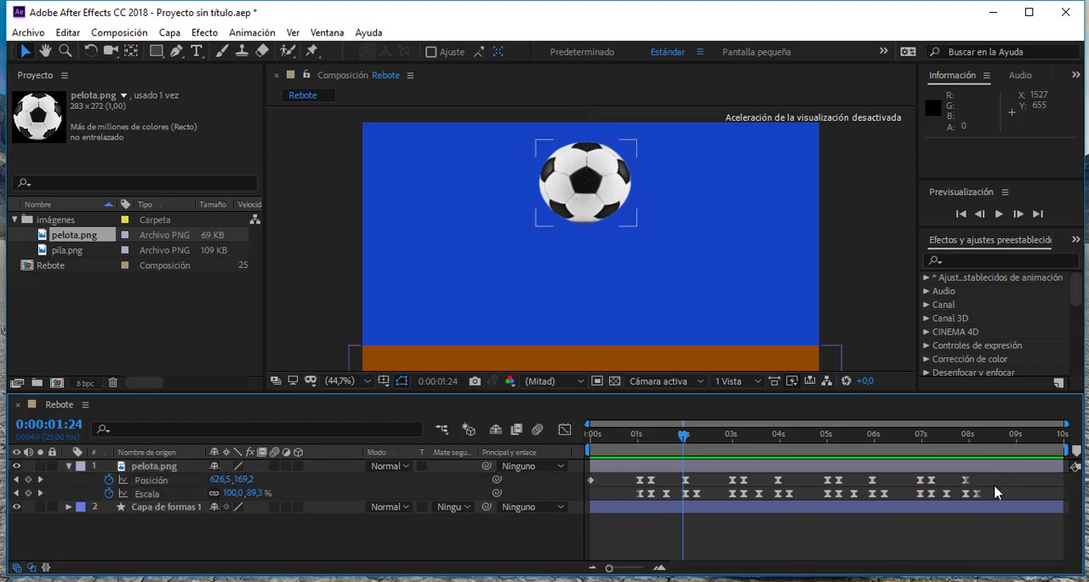
drag(1004, 475, 587, 503)
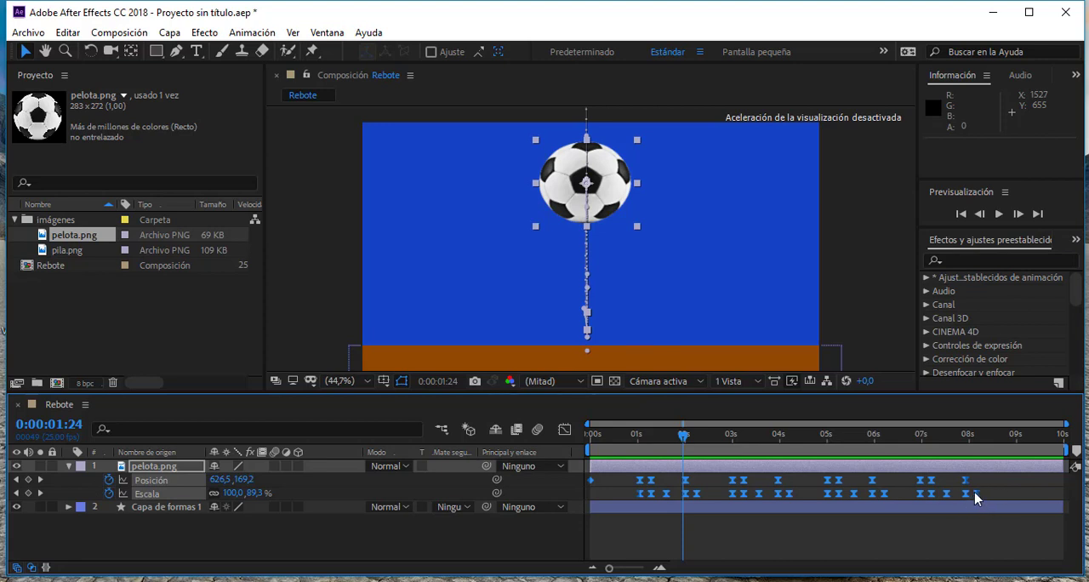
drag(975, 495, 885, 501)
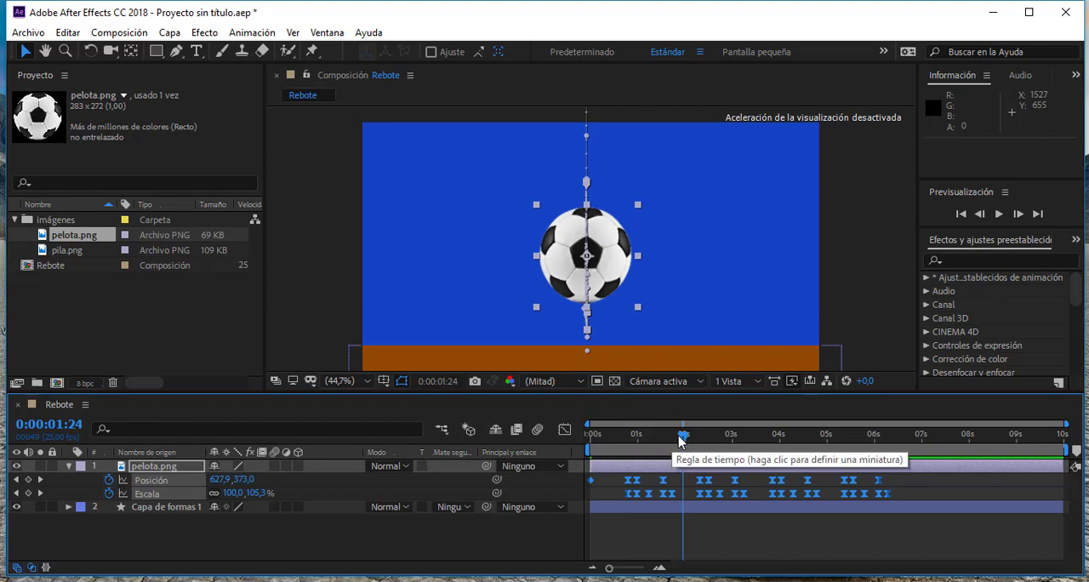
- Preview the sped-up bounces from 0:00:00:00, deselect the keyframes and check the ball at 0:00:01:11
drag(683, 436, 574, 438)
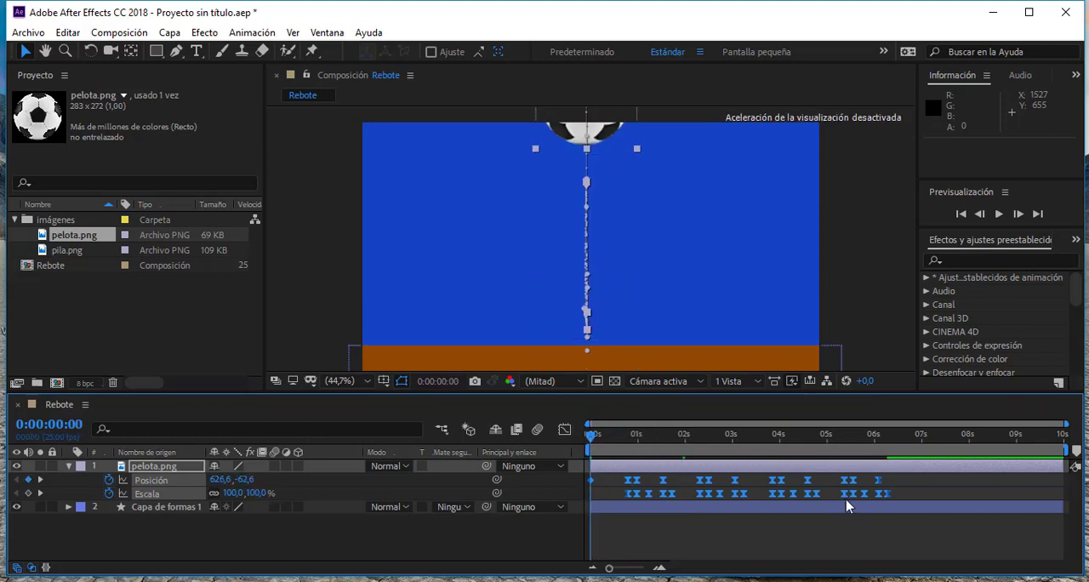
click(999, 214)
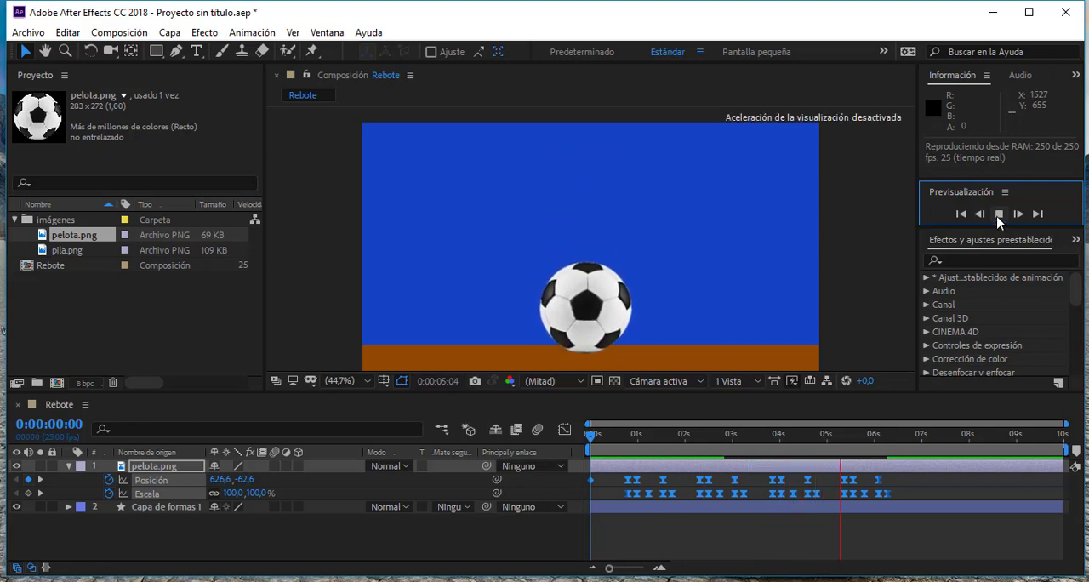
click(999, 214)
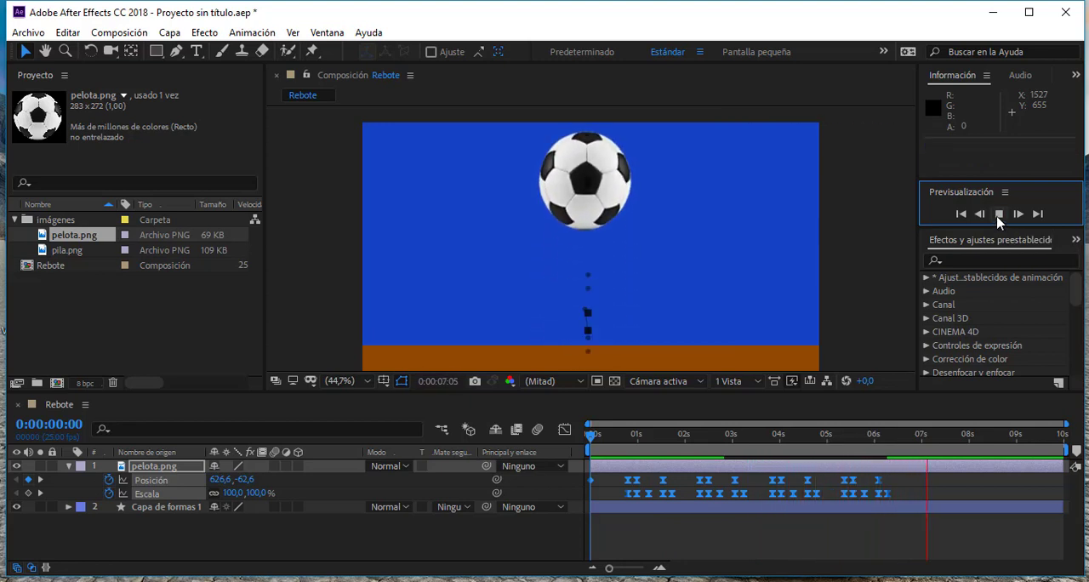
click(655, 482)
drag(657, 436, 659, 458)
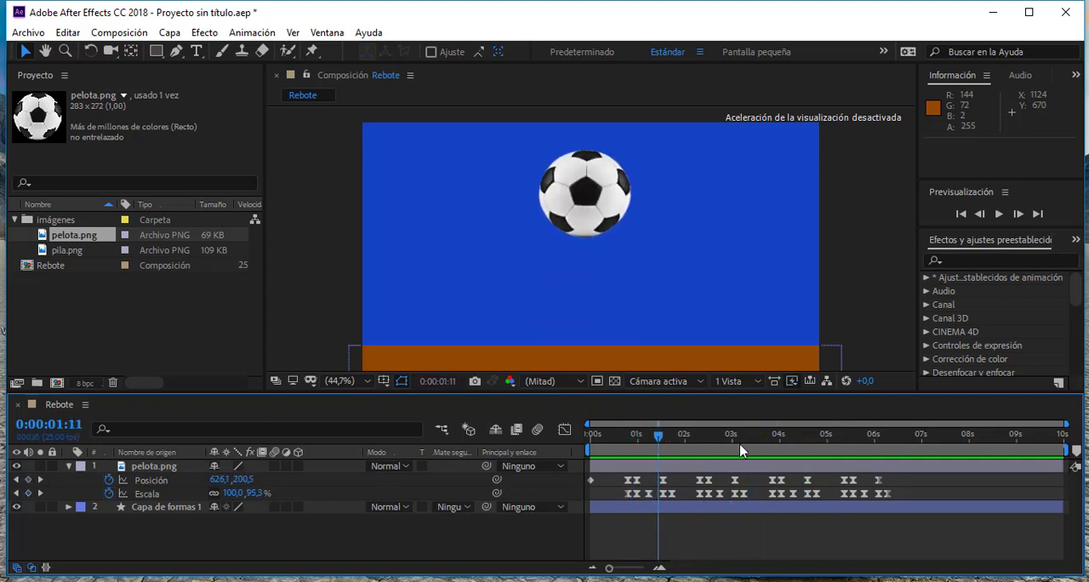
- Enable motion blur on the collapsed pelota.png layer and for the whole composition, previewing the bounces in between
click(68, 468)
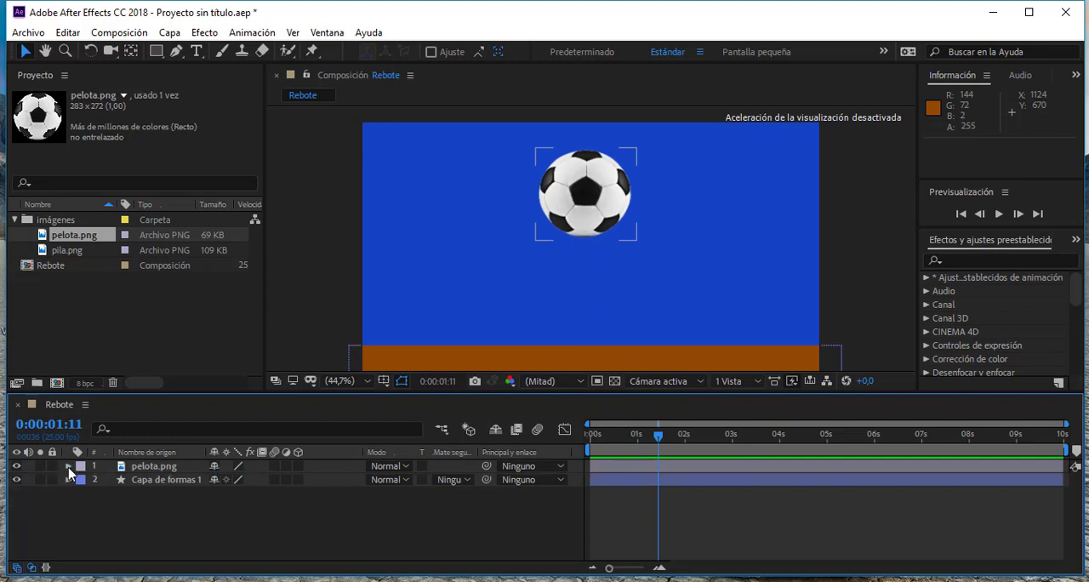
click(162, 470)
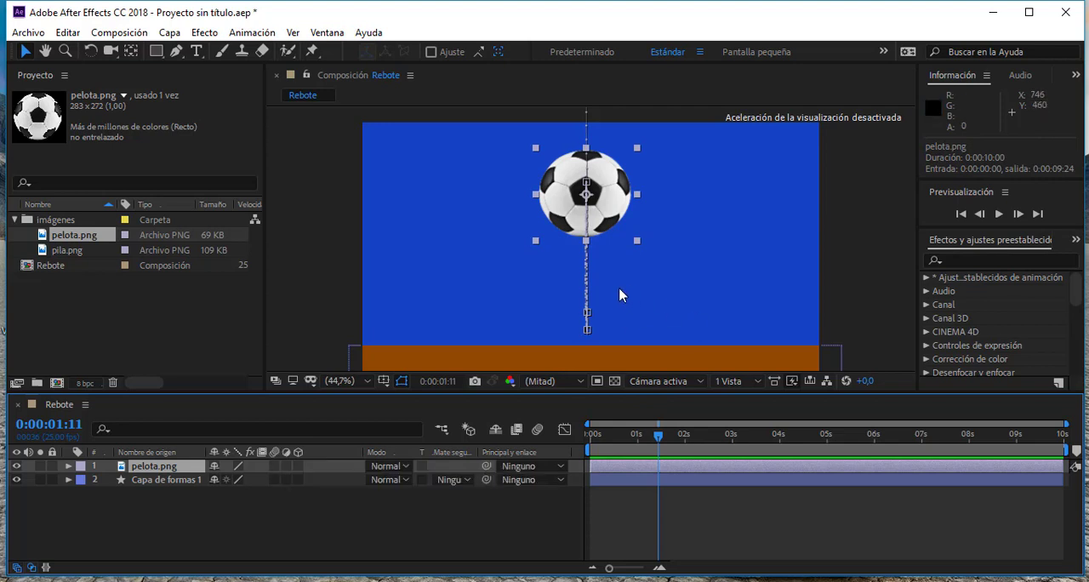
click(273, 466)
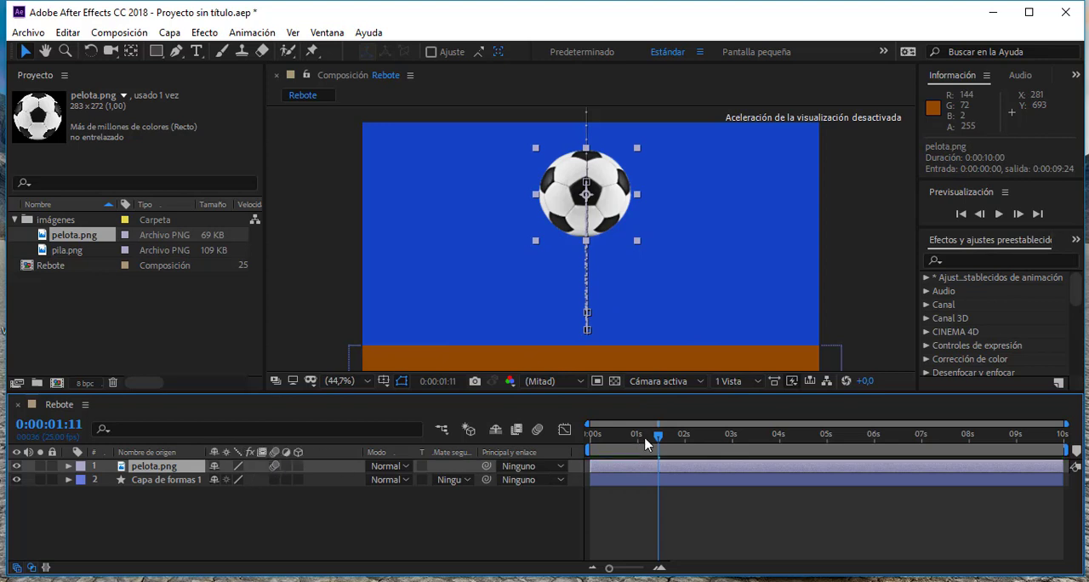
drag(645, 443, 631, 442)
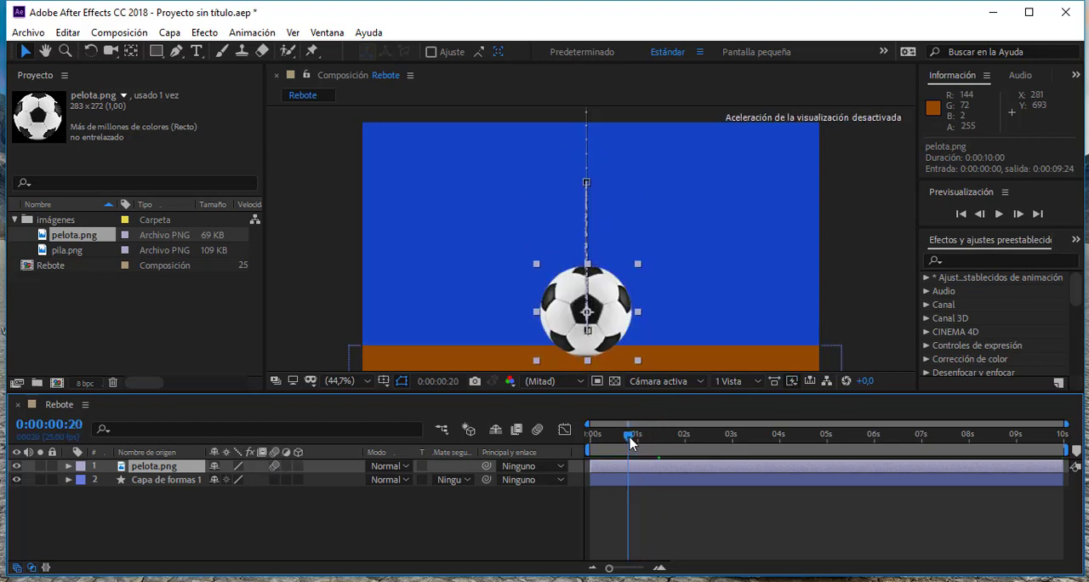
click(1002, 214)
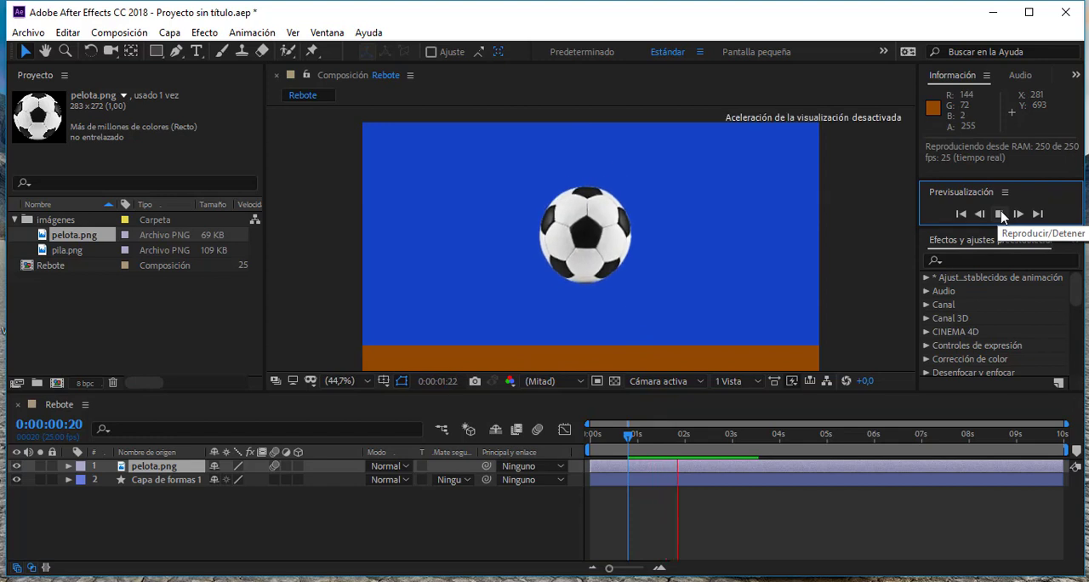
click(1002, 214)
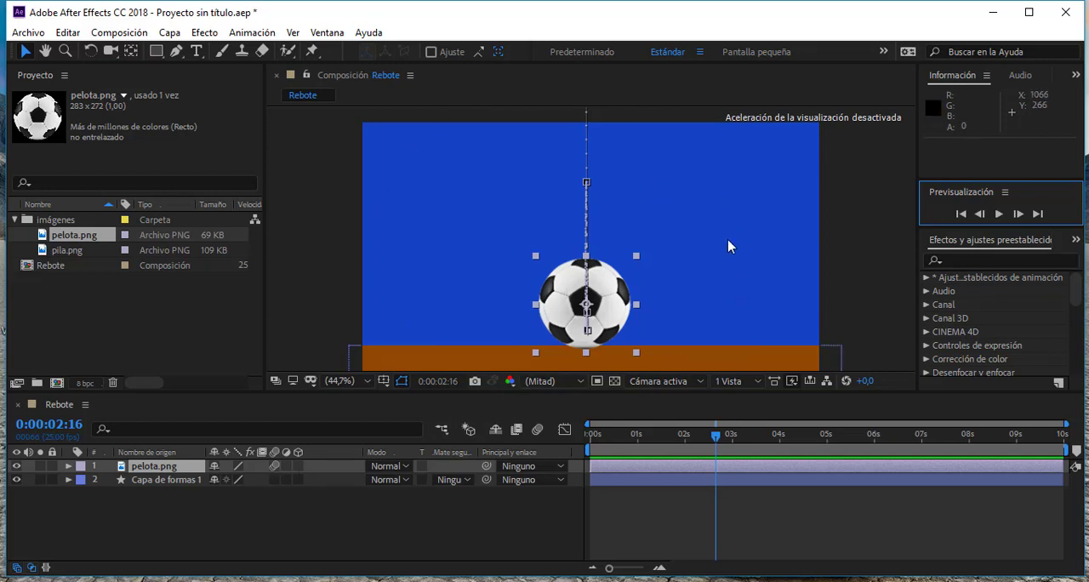
click(538, 430)
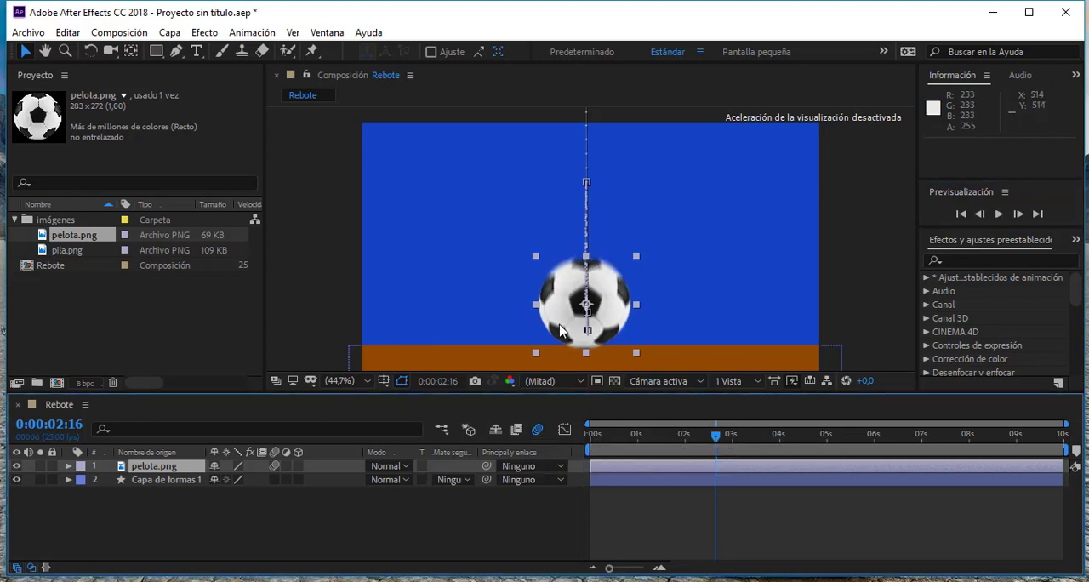
- Preview the motion-blurred animation from 0:00:00:00 and examine the blur at slow and fast moments between 0:00:01:23 and 0:00:03:02
drag(730, 436, 589, 438)
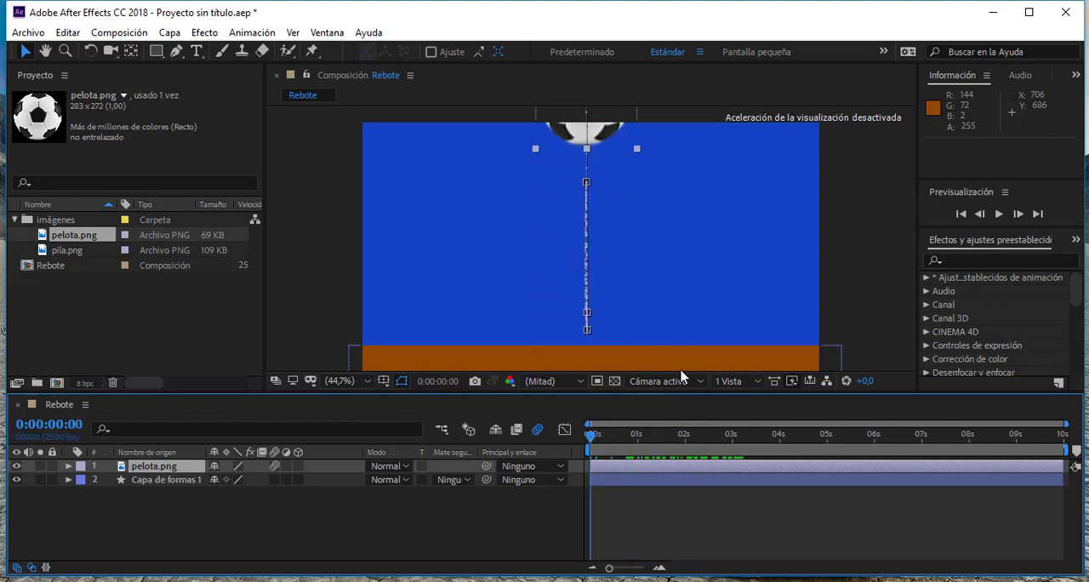
click(998, 214)
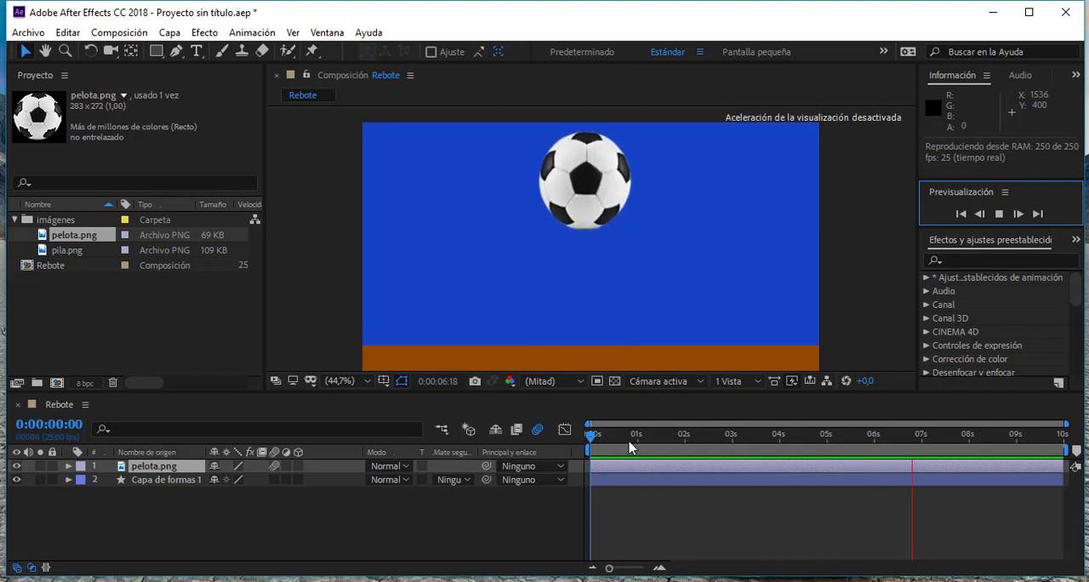
drag(599, 435, 682, 444)
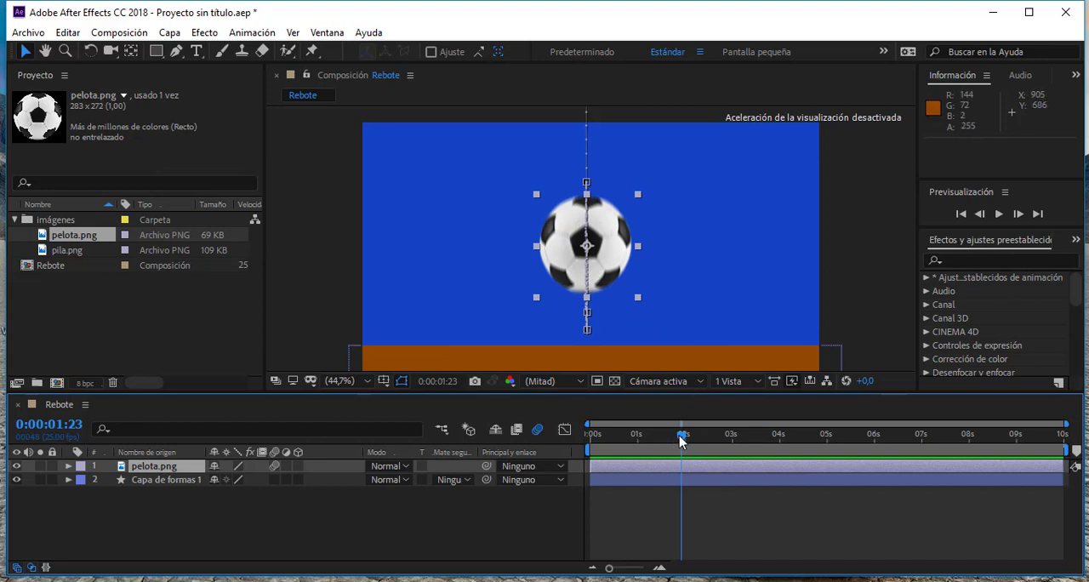
mouse_move(681, 440)
mouse_down()
mouse_move(722, 439)
mouse_move(697, 440)
mouse_up()
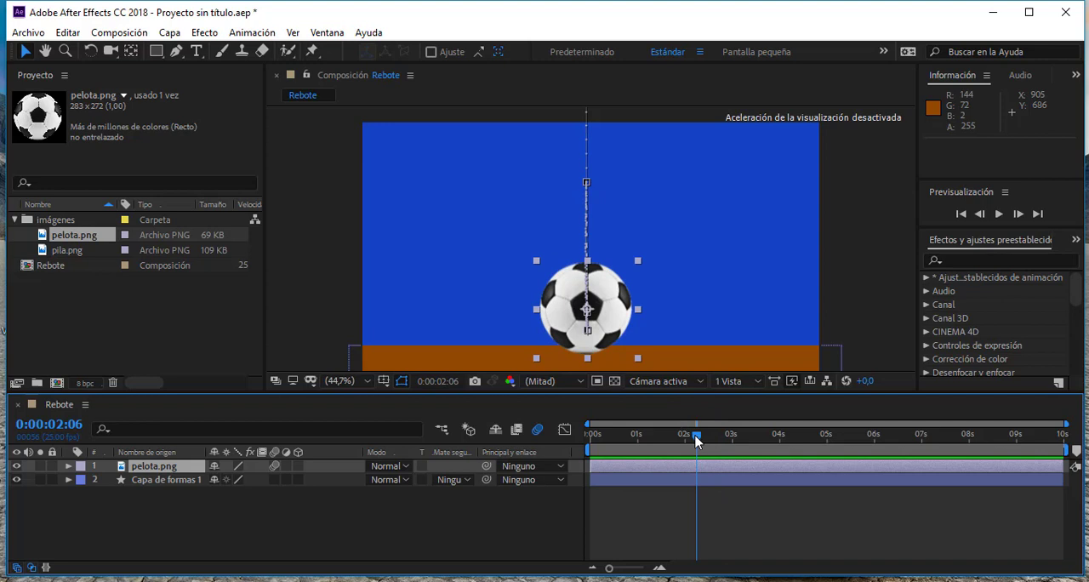
drag(697, 440, 702, 439)
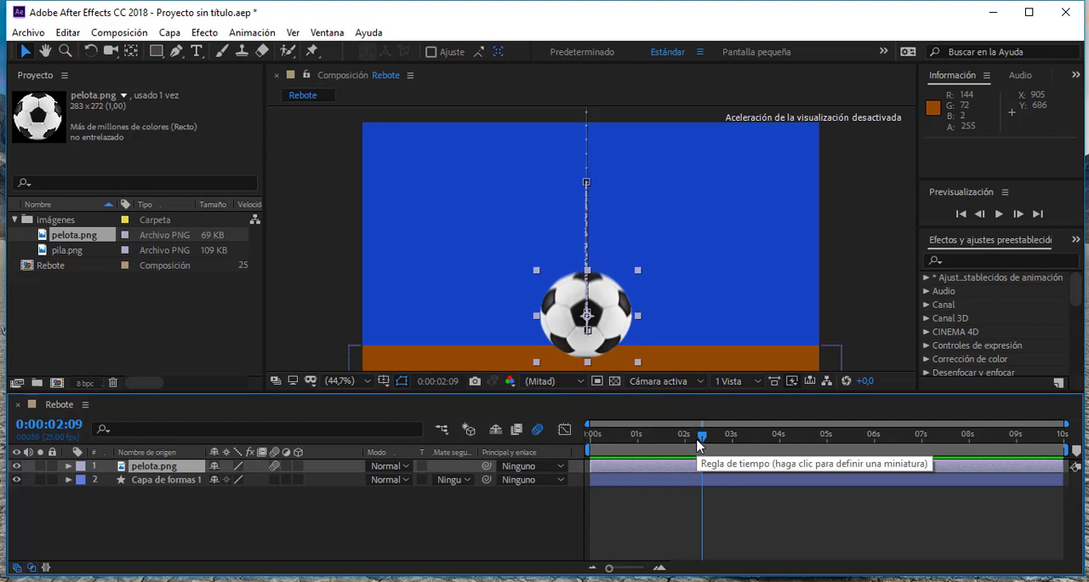
mouse_move(701, 441)
mouse_down()
mouse_move(726, 440)
mouse_move(681, 441)
mouse_move(733, 445)
mouse_move(636, 443)
mouse_move(738, 439)
mouse_move(677, 440)
mouse_move(719, 444)
mouse_up()
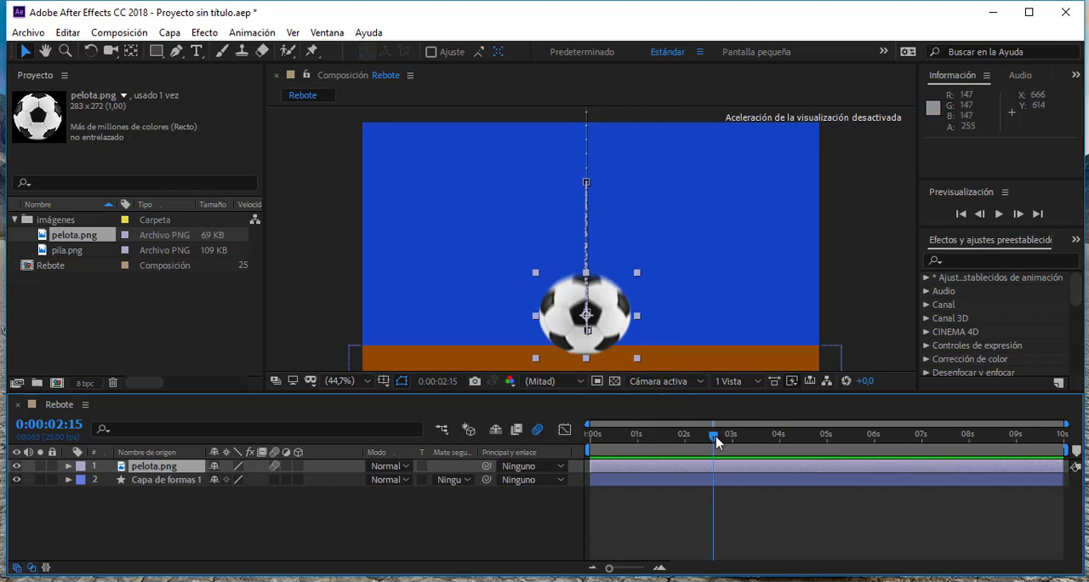
drag(716, 441, 737, 447)
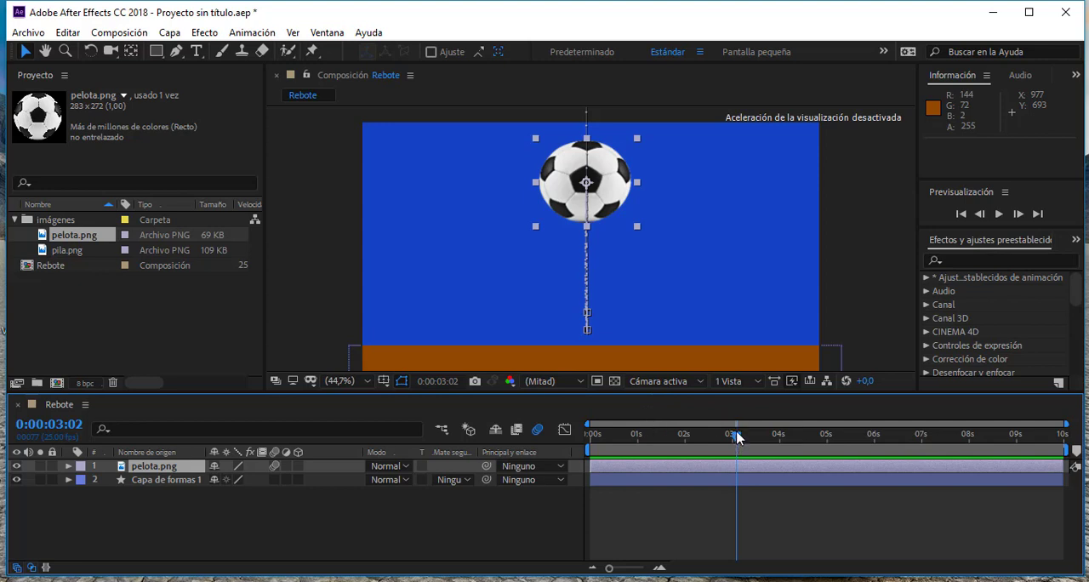
drag(737, 438, 734, 437)
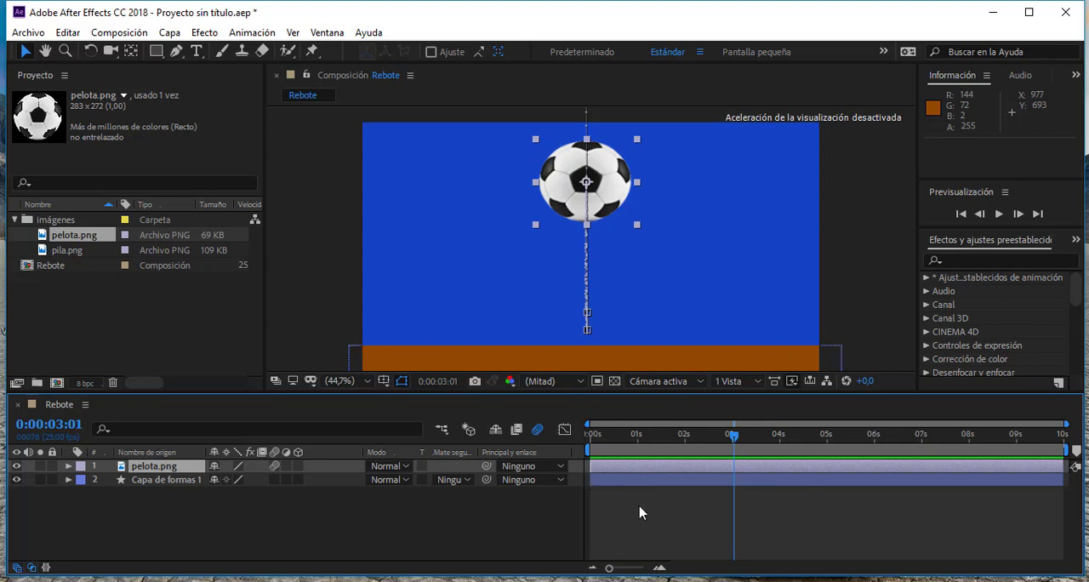
drag(756, 444, 727, 434)
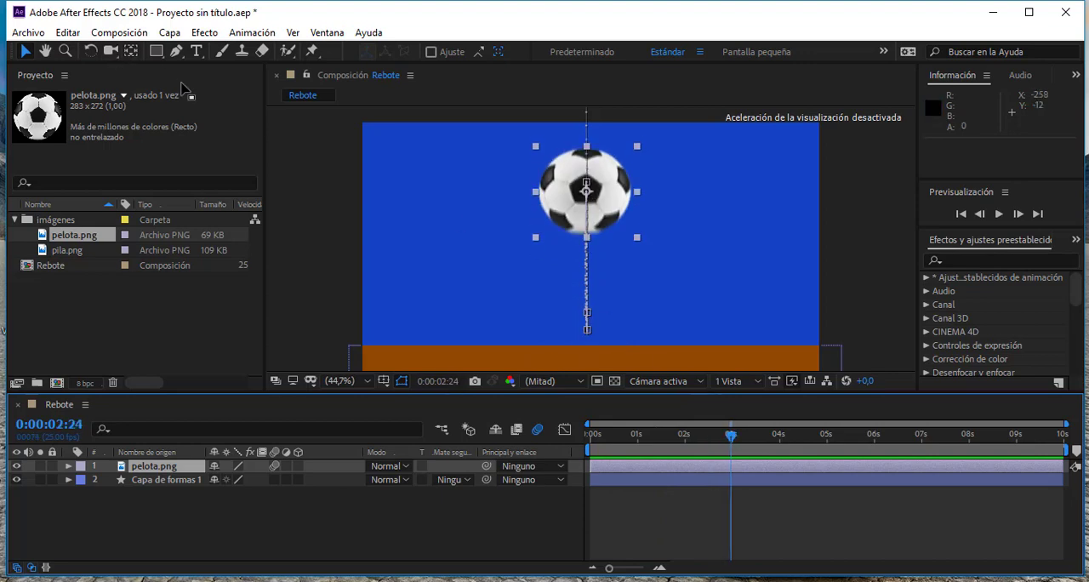
click(134, 36)
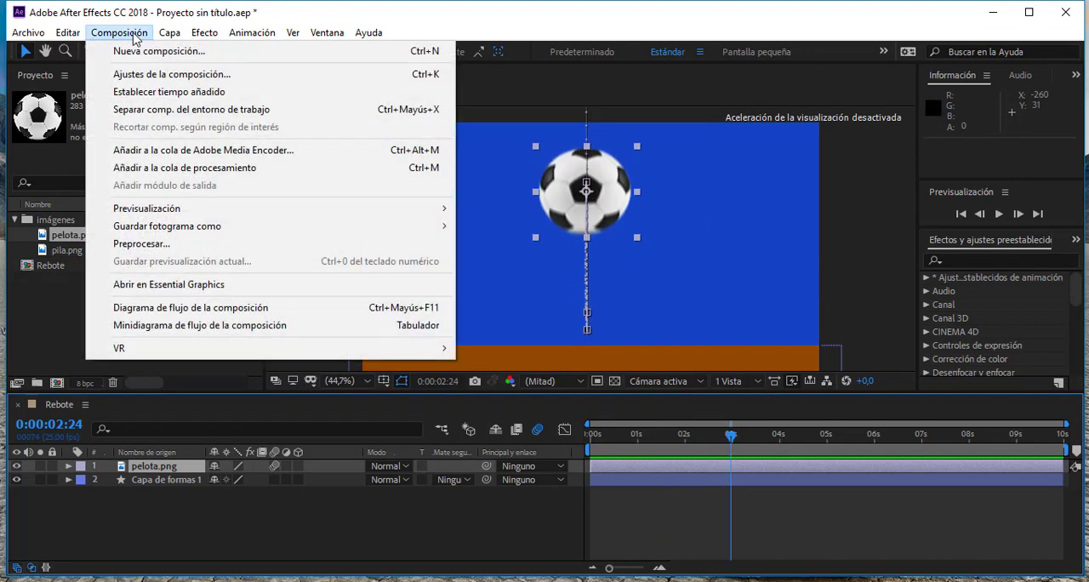
click(218, 155)
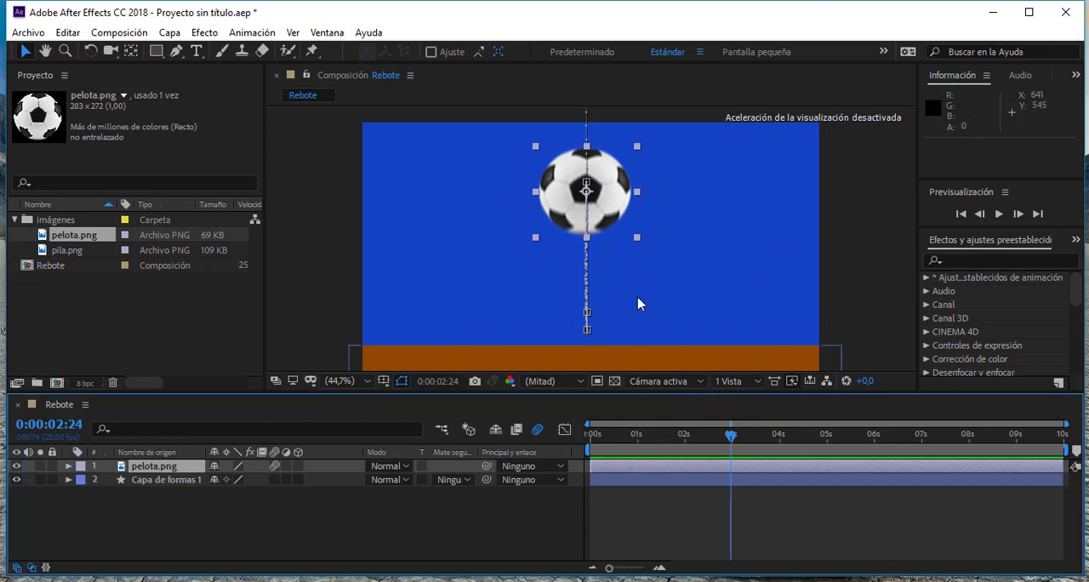
right_click(348, 169)
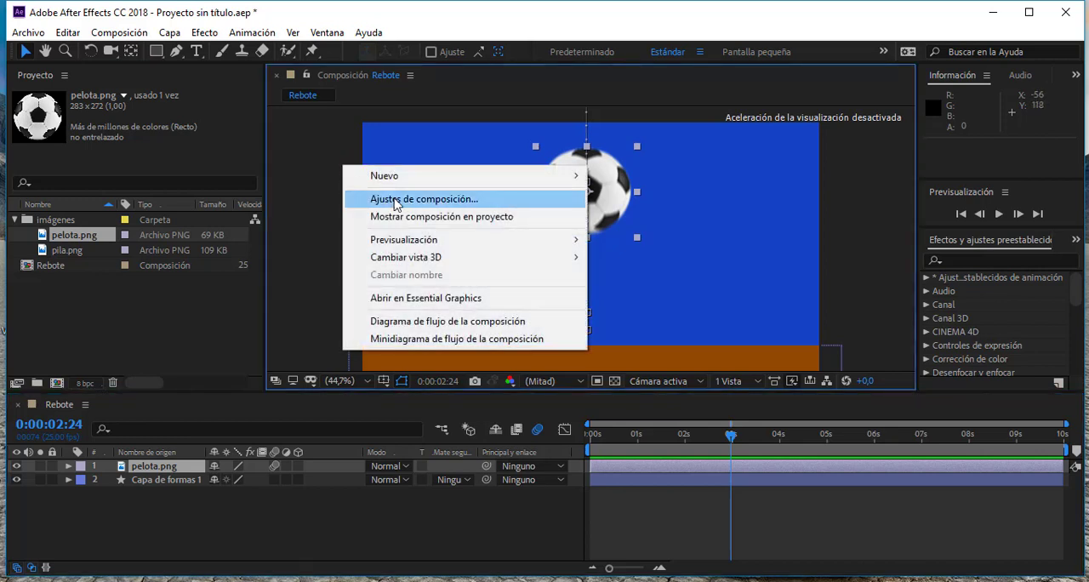
click(876, 247)
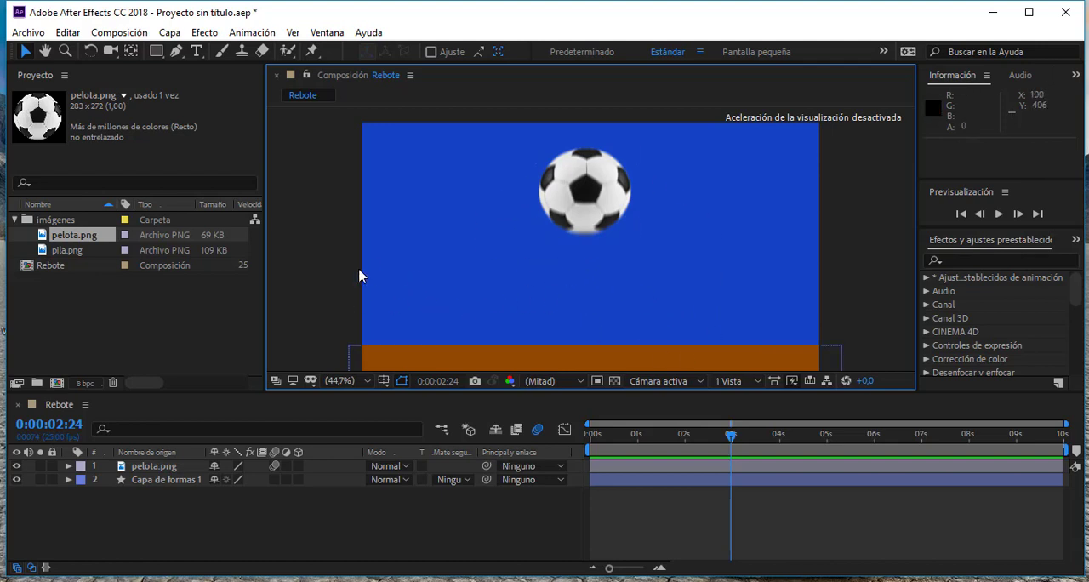
right_click(335, 234)
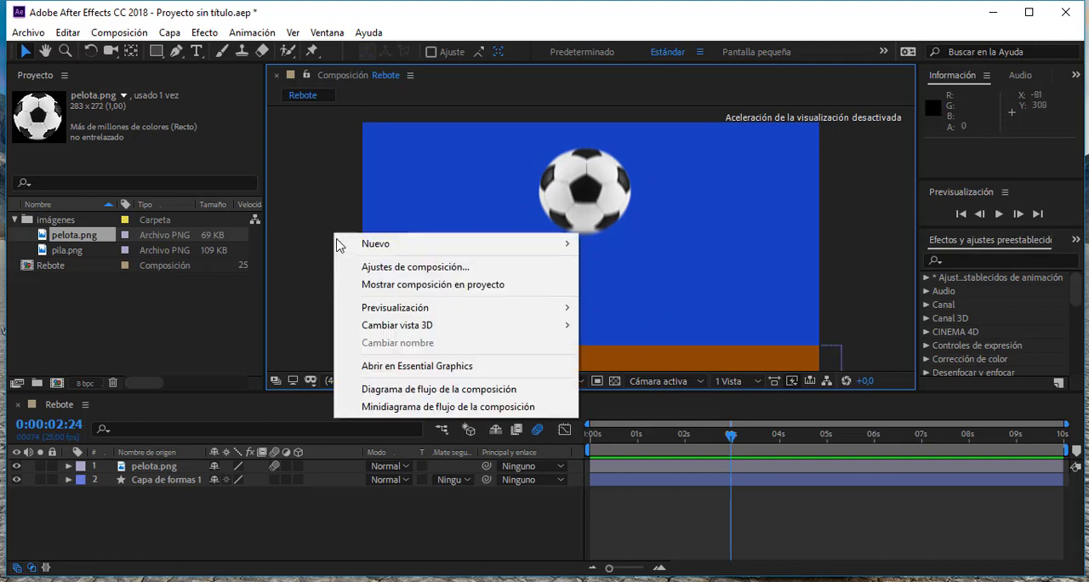
- Change the Rebote composition's background colour to turquoise, 17C479
right_click(346, 196)
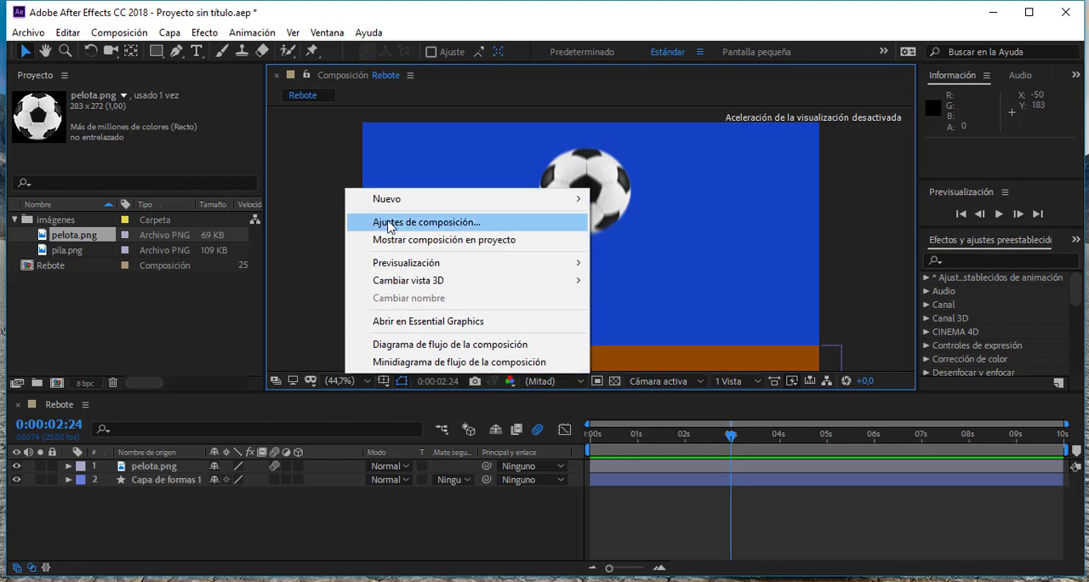
click(336, 159)
click(136, 38)
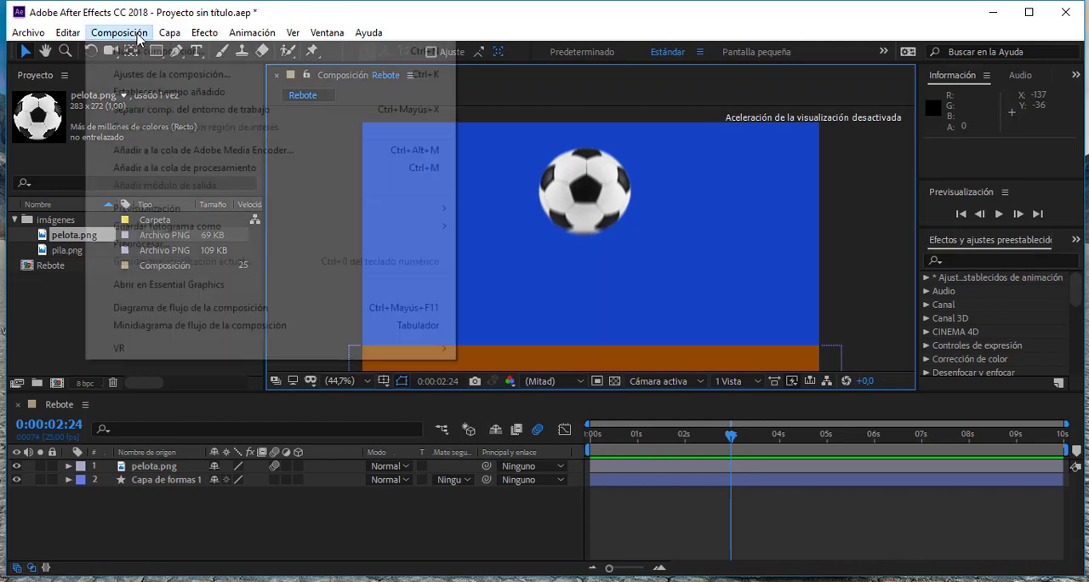
click(439, 78)
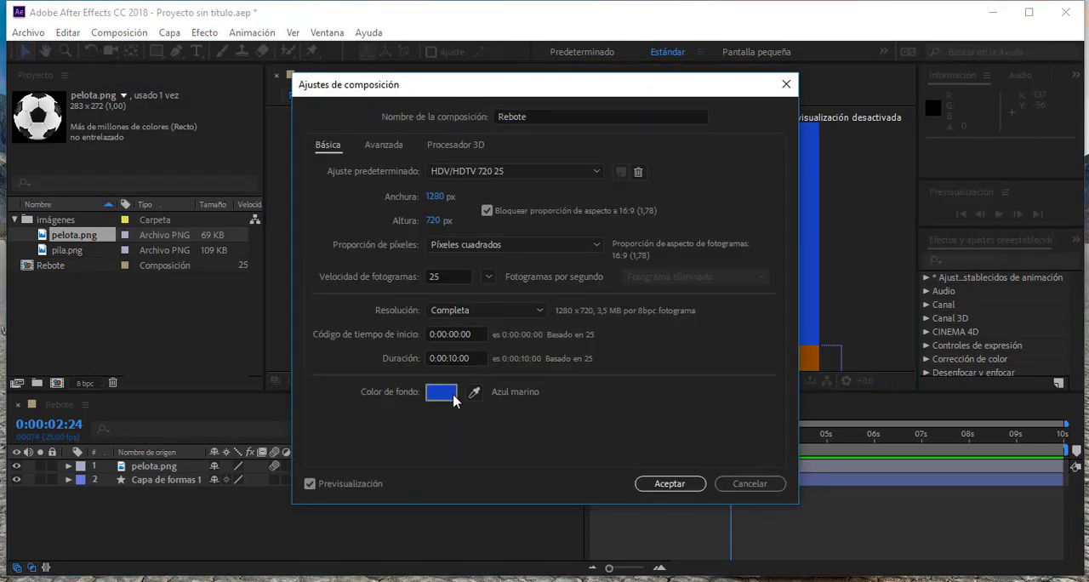
click(454, 400)
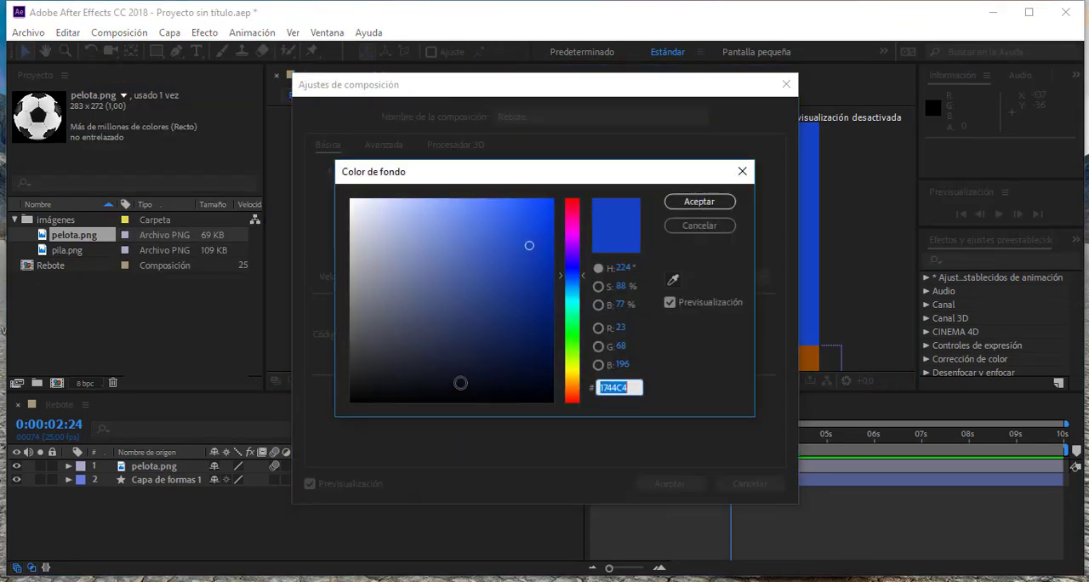
click(575, 316)
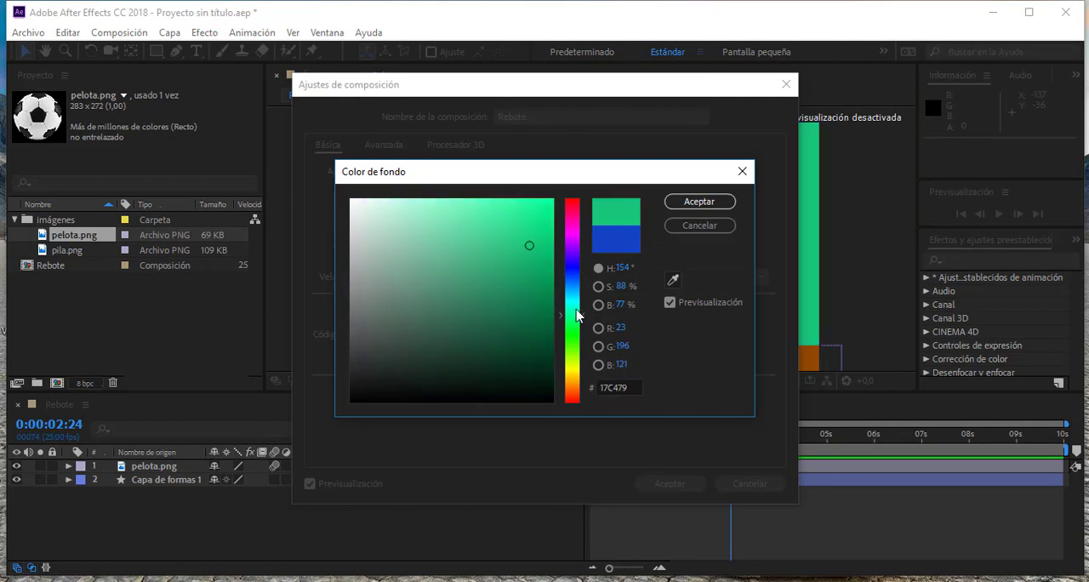
click(701, 205)
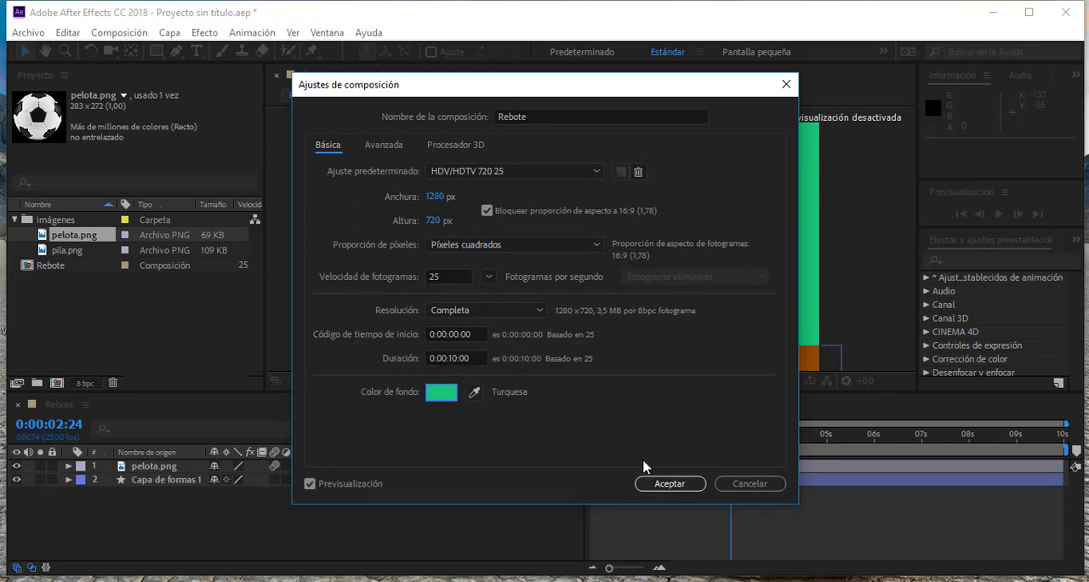
click(669, 483)
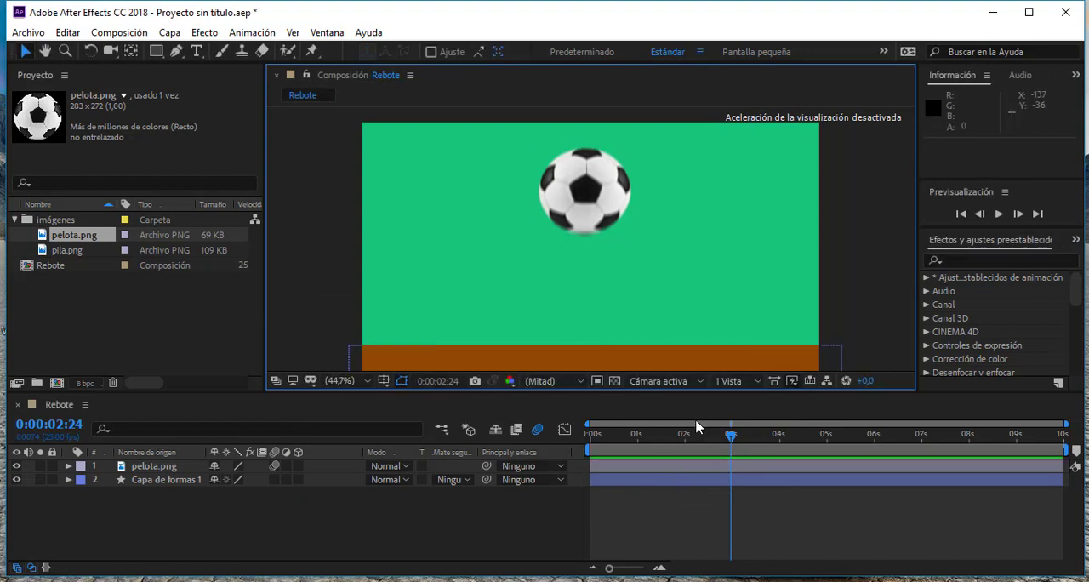
- Move the current time to 0:00:02:04 and select the ball in the composition view
drag(730, 436, 692, 436)
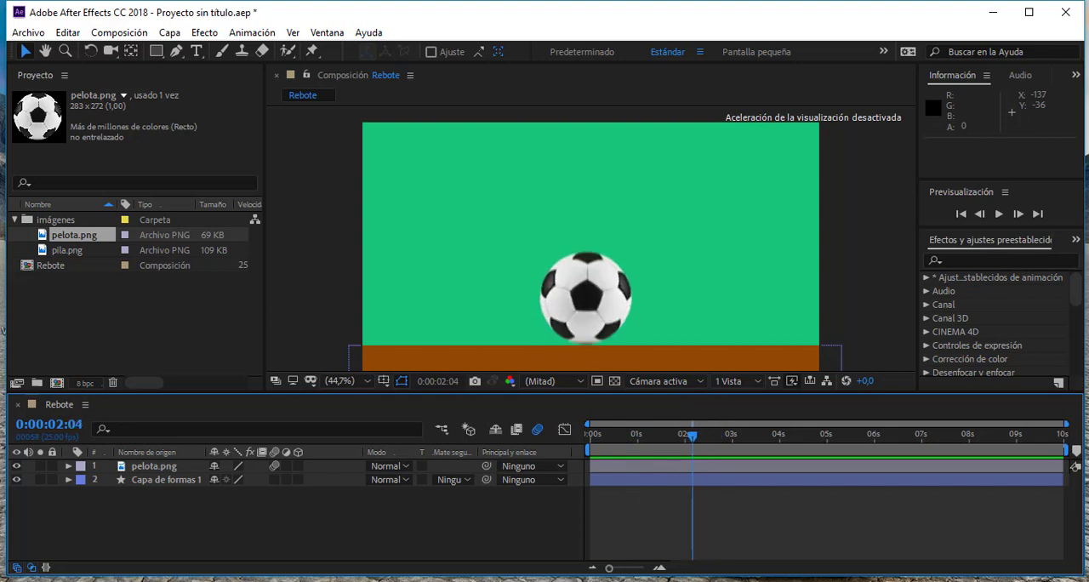
click(528, 580)
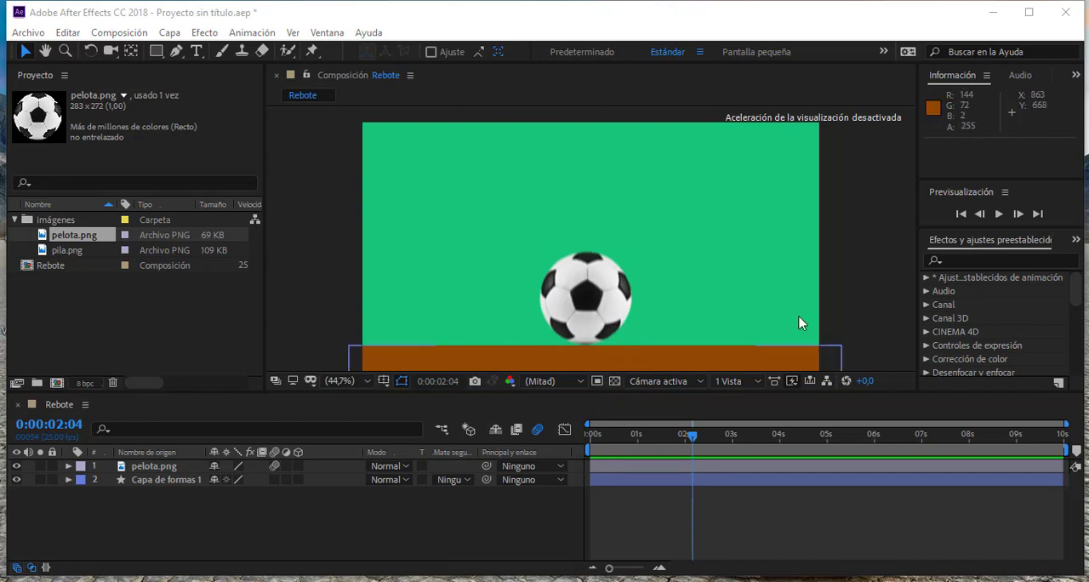
click(327, 274)
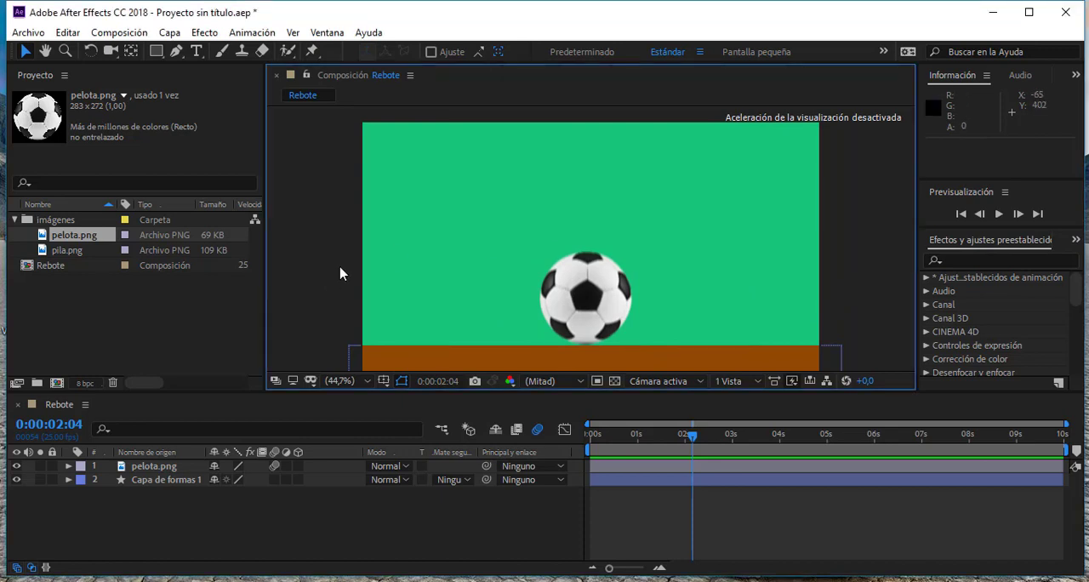
click(580, 294)
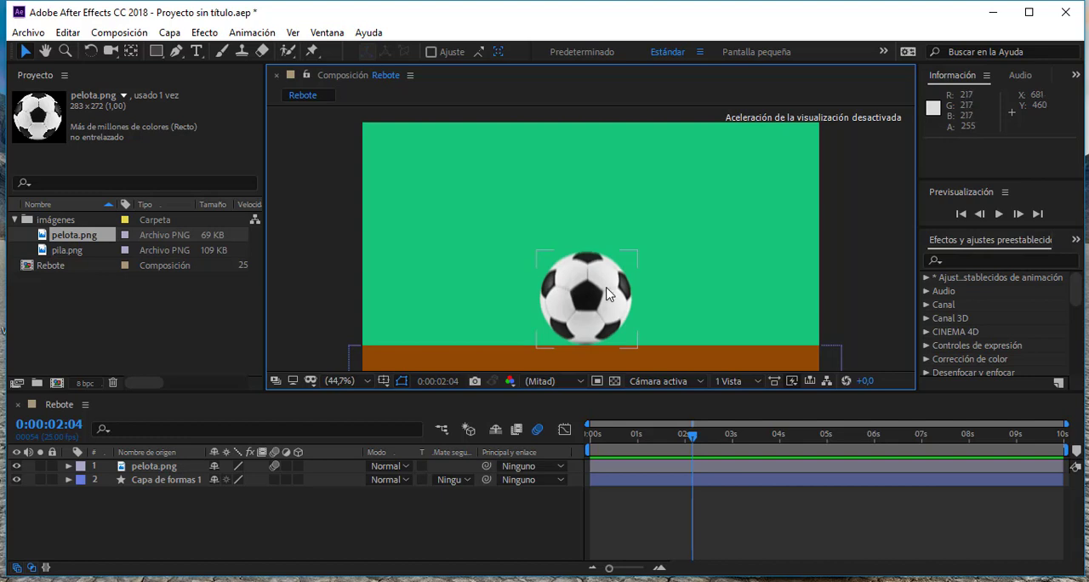
click(719, 322)
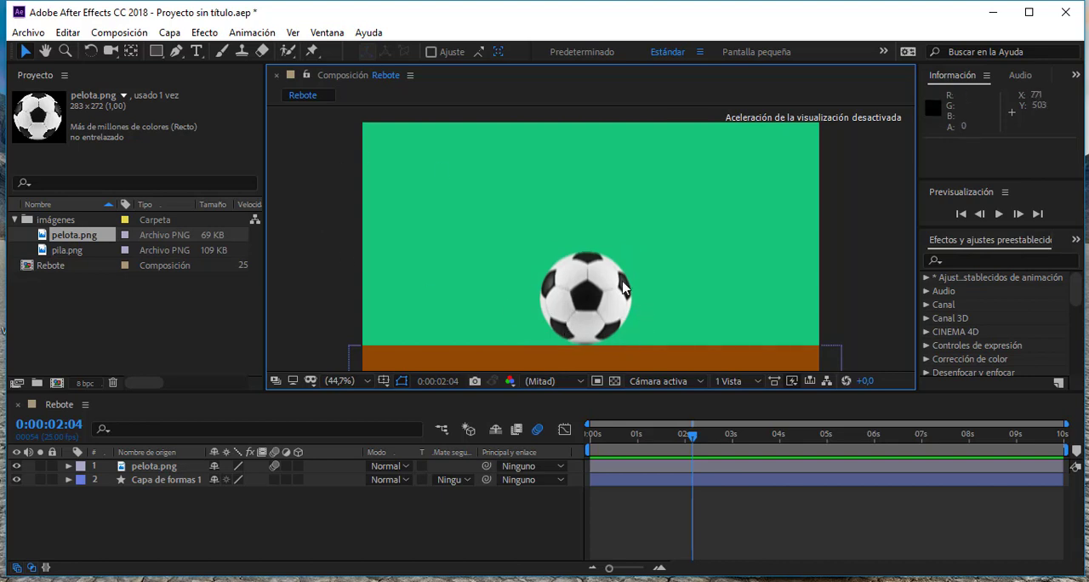
click(584, 293)
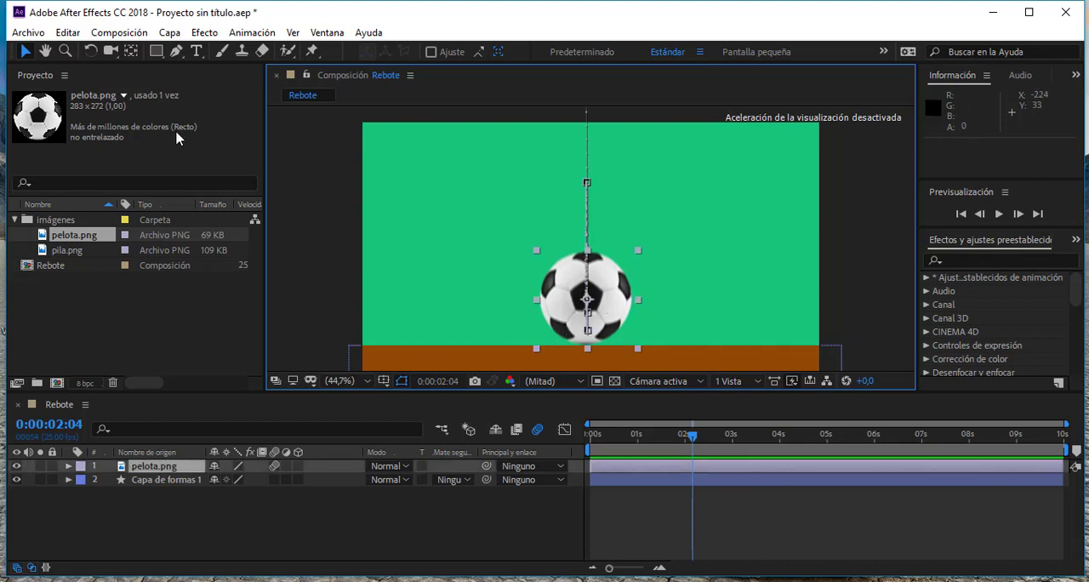
- Add the Rebote composition to the render queue and remove its entry again
click(119, 32)
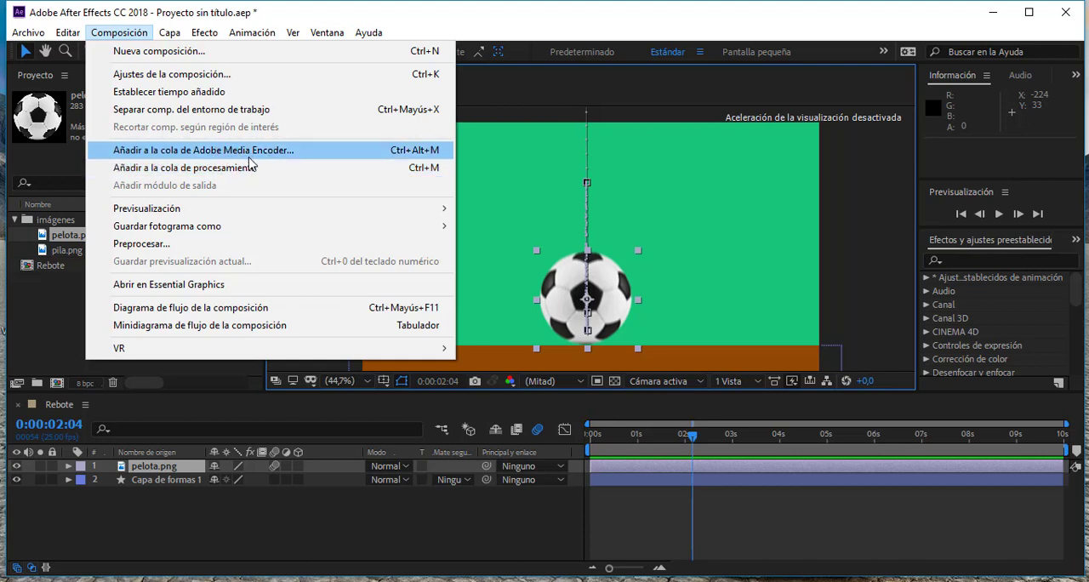
click(219, 170)
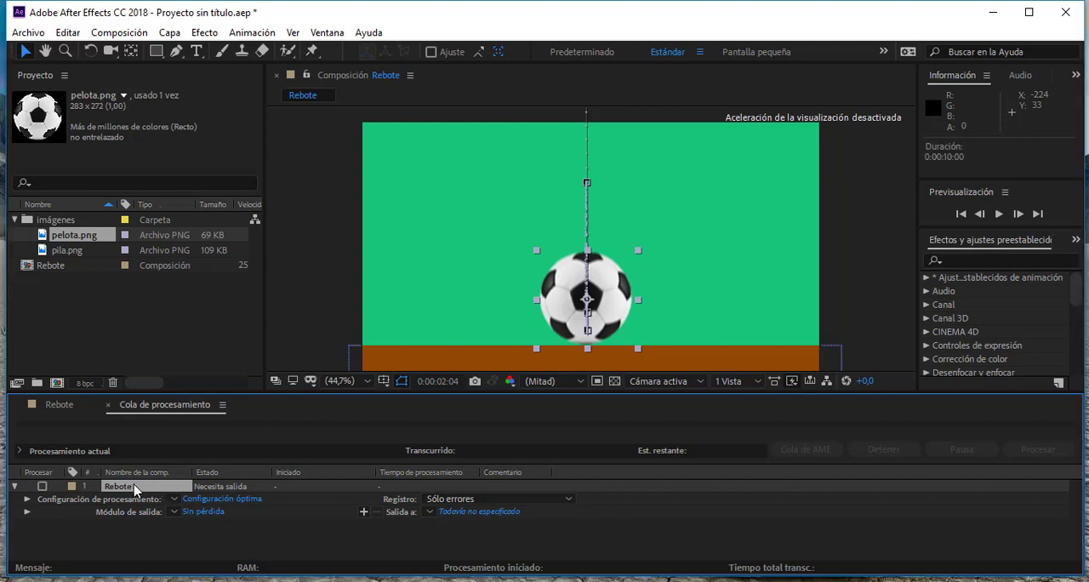
key(Delete)
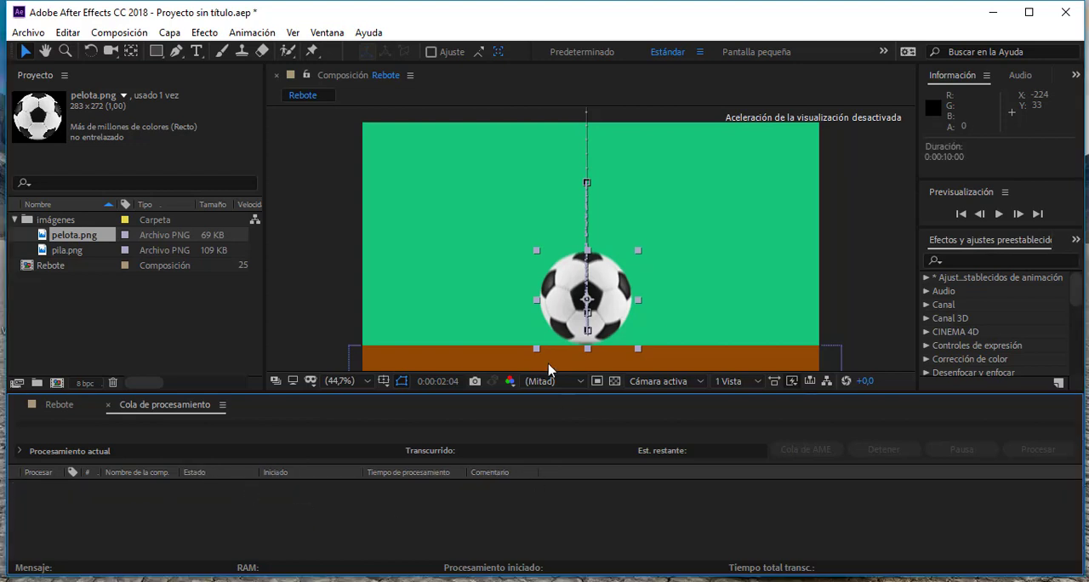
- Switch to Adobe Media Encoder, look through the output formats for the queued Rebote composition and choose H.264
key(alt+Tab)
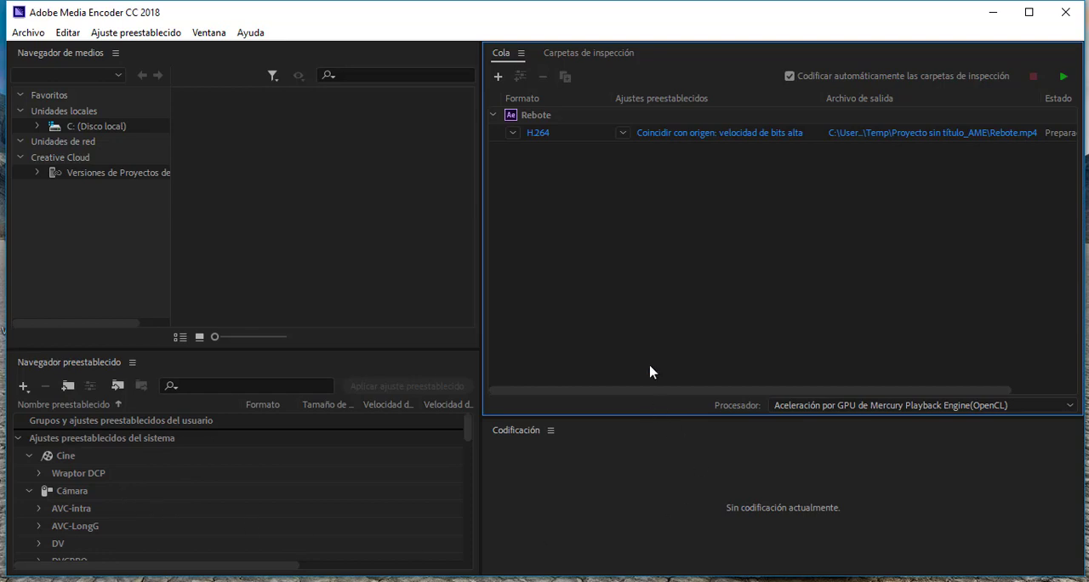
click(513, 134)
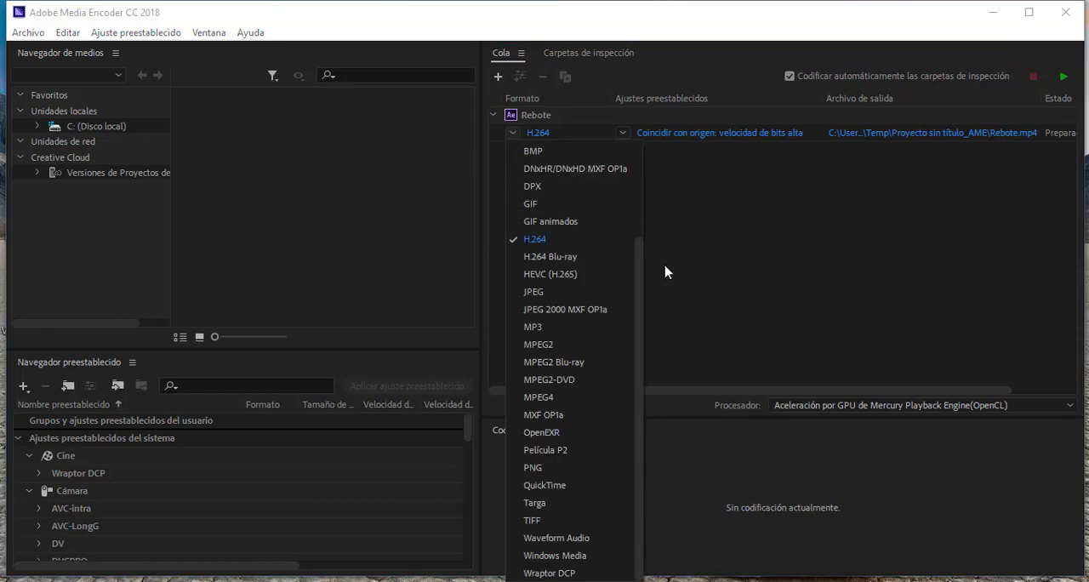
drag(644, 287, 641, 176)
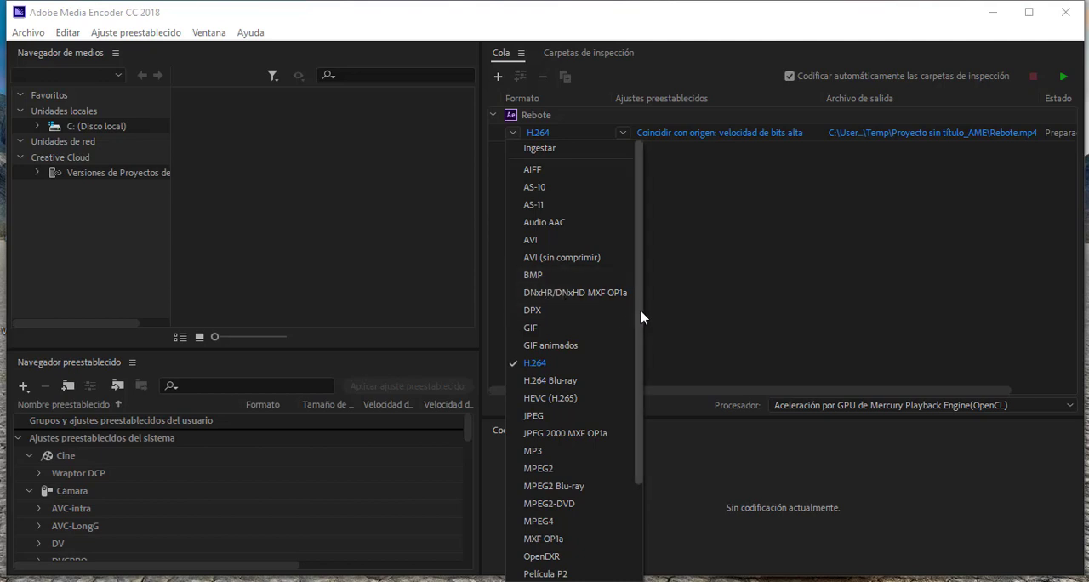
scroll(643, 318, down, 4)
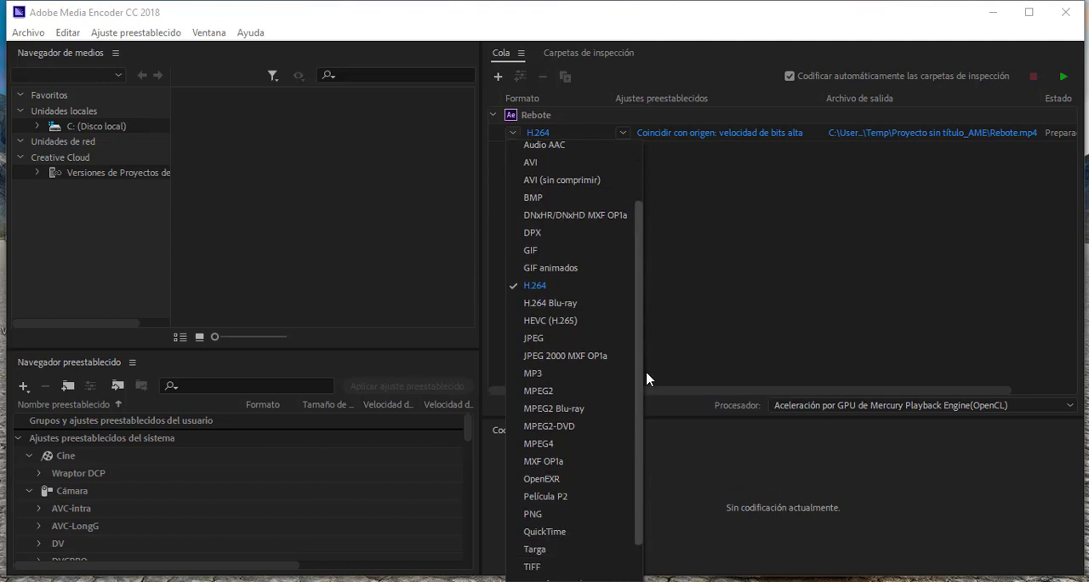
click(553, 277)
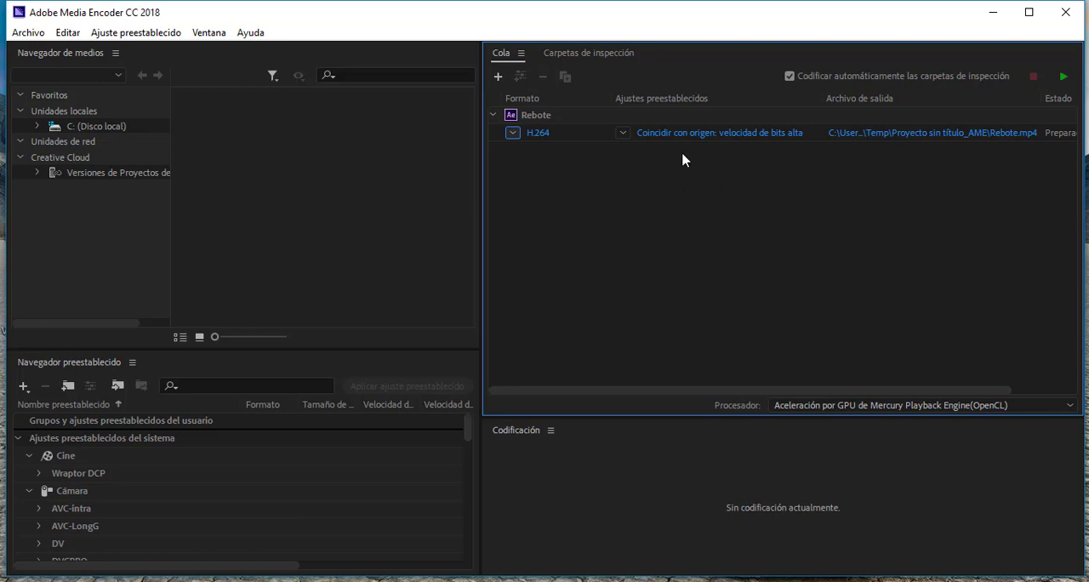
- Apply the YouTube HD 720p preset to the queued Rebote output
click(625, 134)
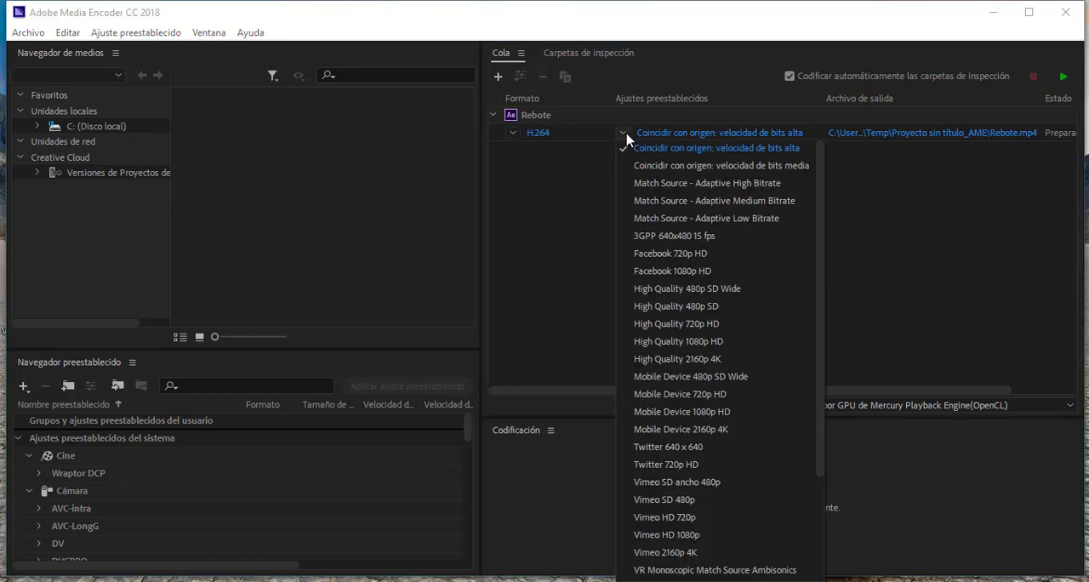
drag(821, 204, 831, 319)
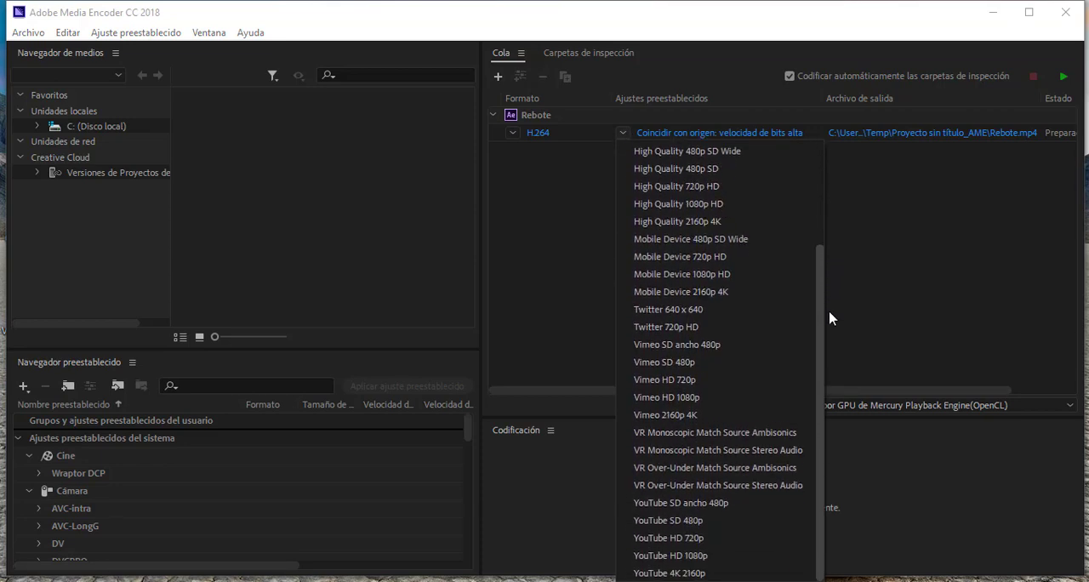
click(668, 538)
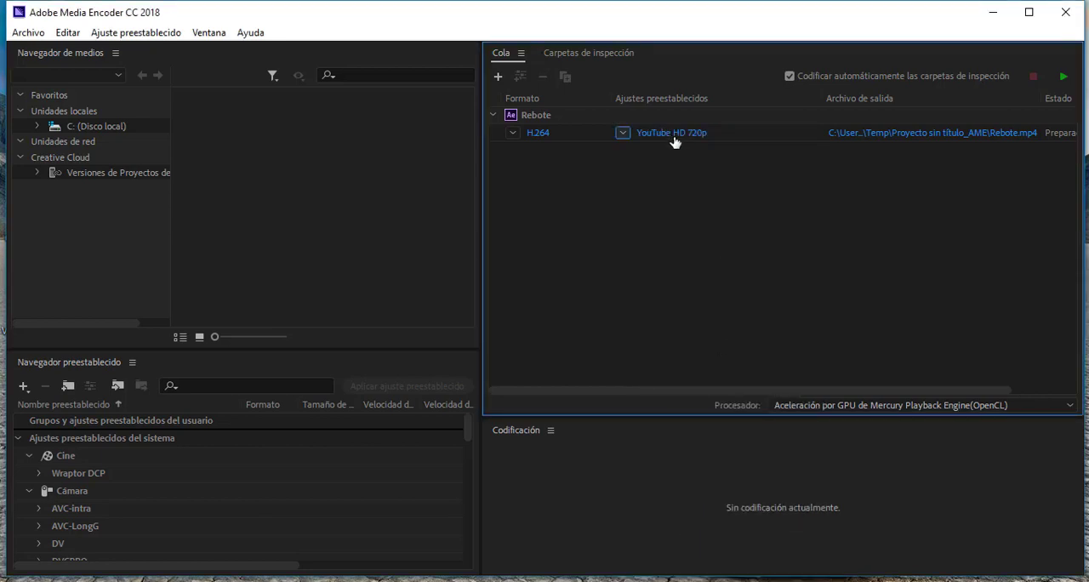
- Open the output file's save location and browse to Escritorio, CLASES INACAP, 14-08-2018 LPD, EJERCICIOS
mouse_move(680, 140)
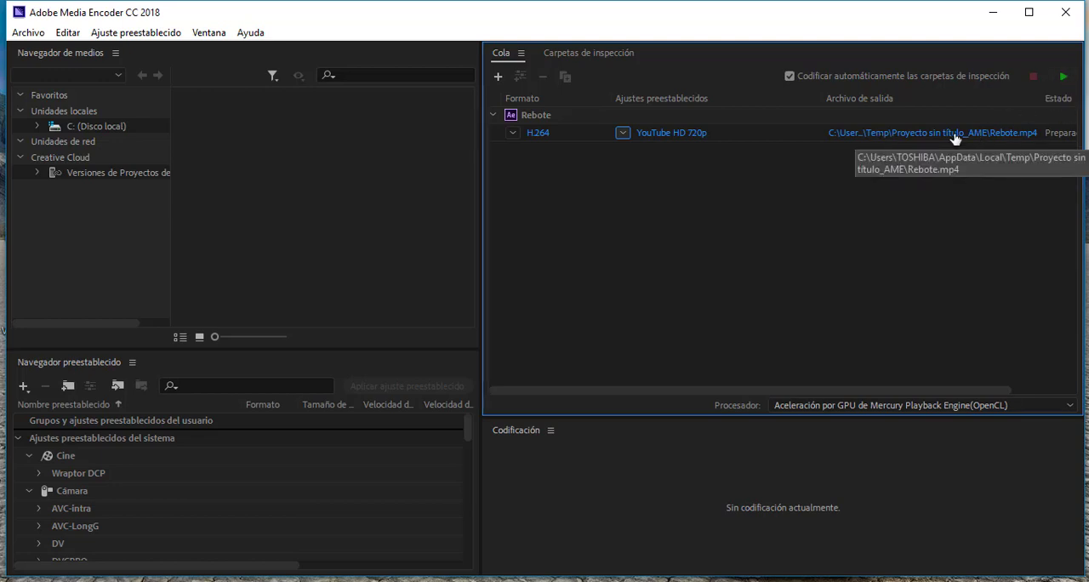
click(905, 136)
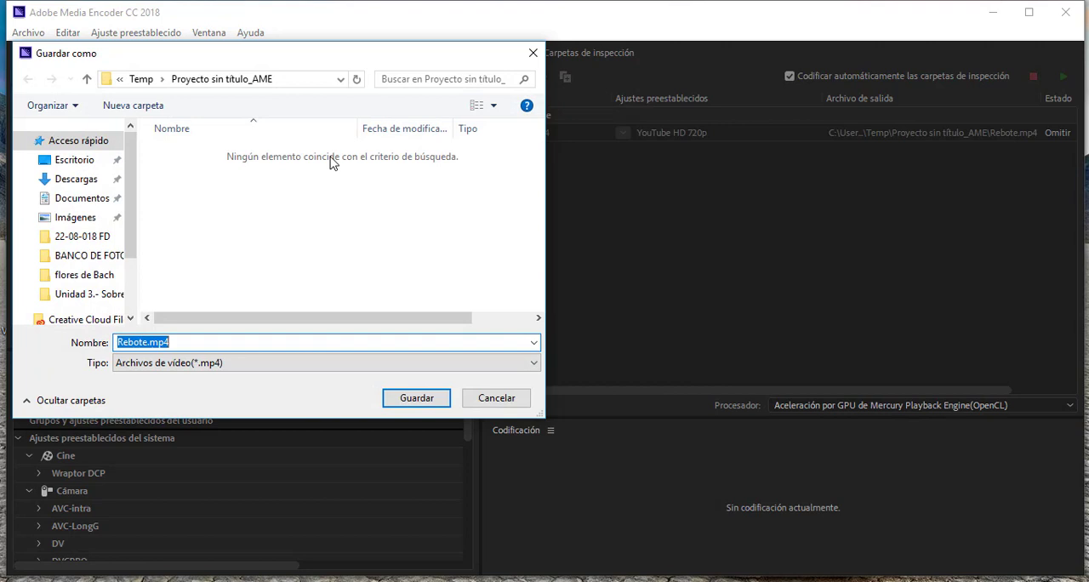
click(75, 160)
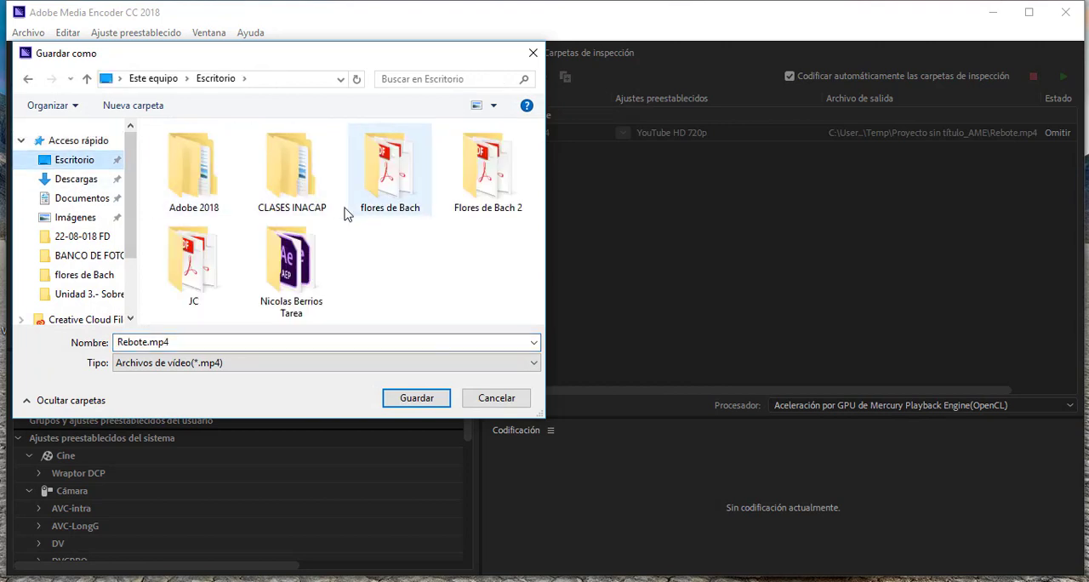
double_click(304, 187)
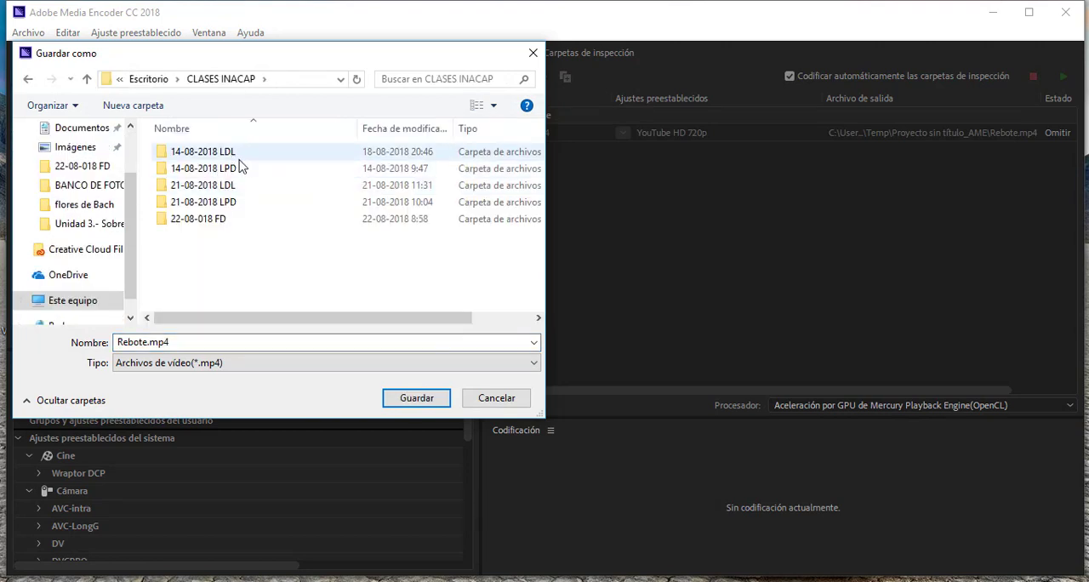
click(239, 169)
double_click(232, 170)
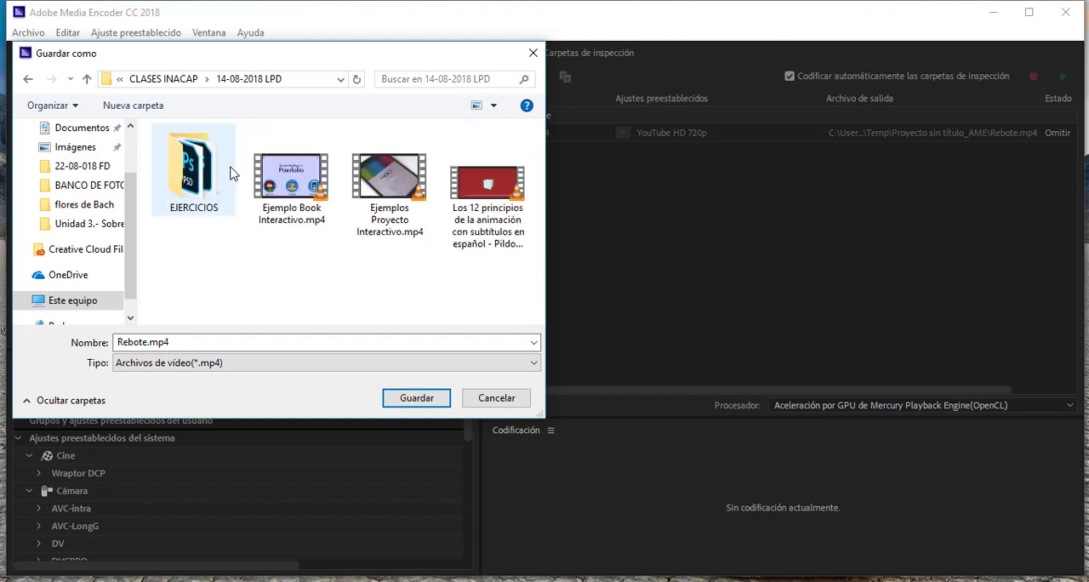
click(206, 170)
double_click(206, 170)
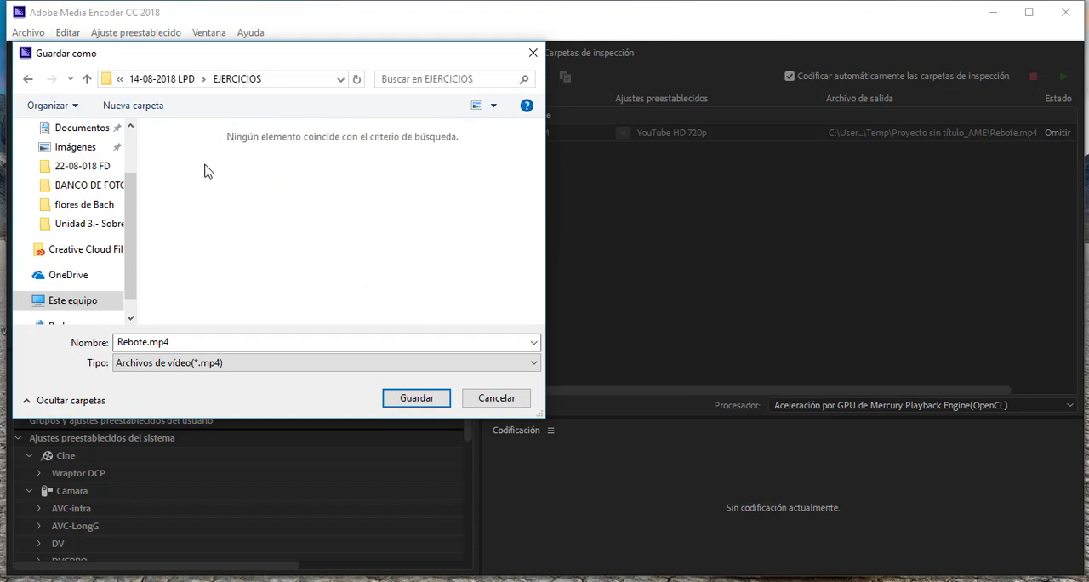
- Rename the output file as Rebote video.mp4 and save it in the EJERCICIOS folder
double_click(148, 344)
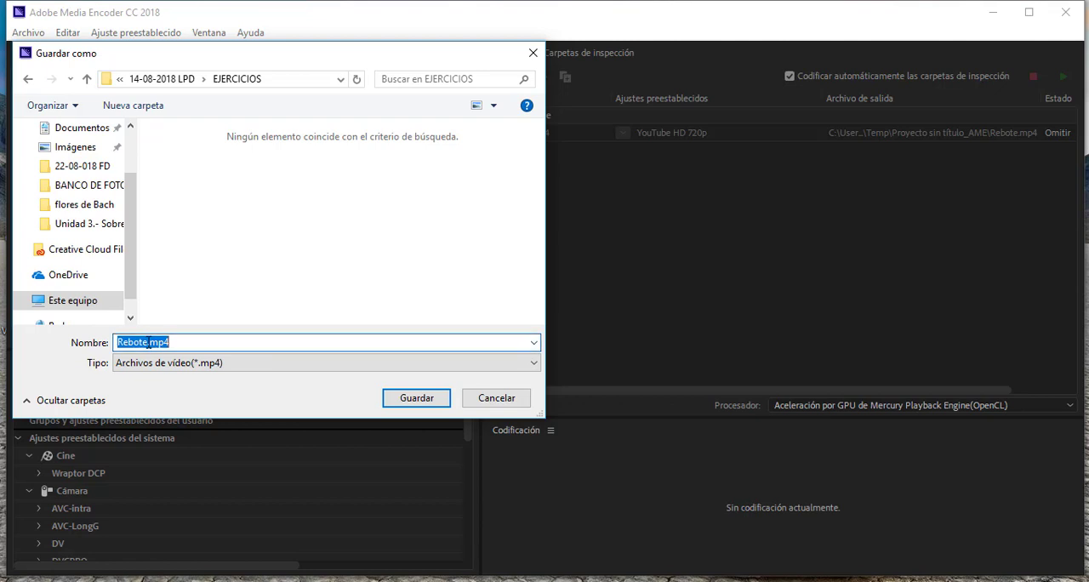
click(147, 344)
text(video)
click(416, 399)
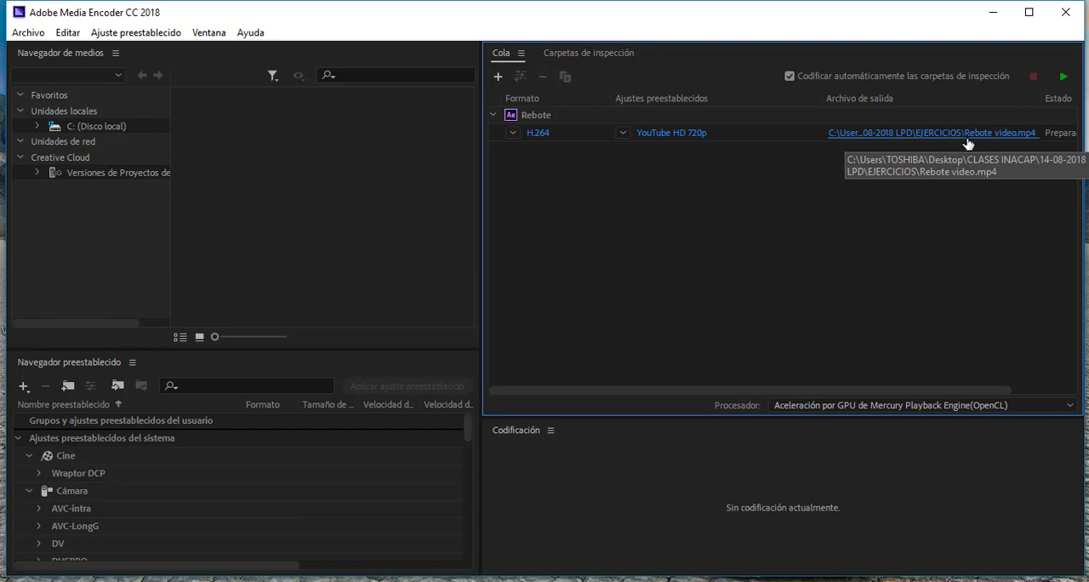
- Encode the queued Rebote video, enlarging the encoding progress area, and minimize Media Encoder
click(1063, 76)
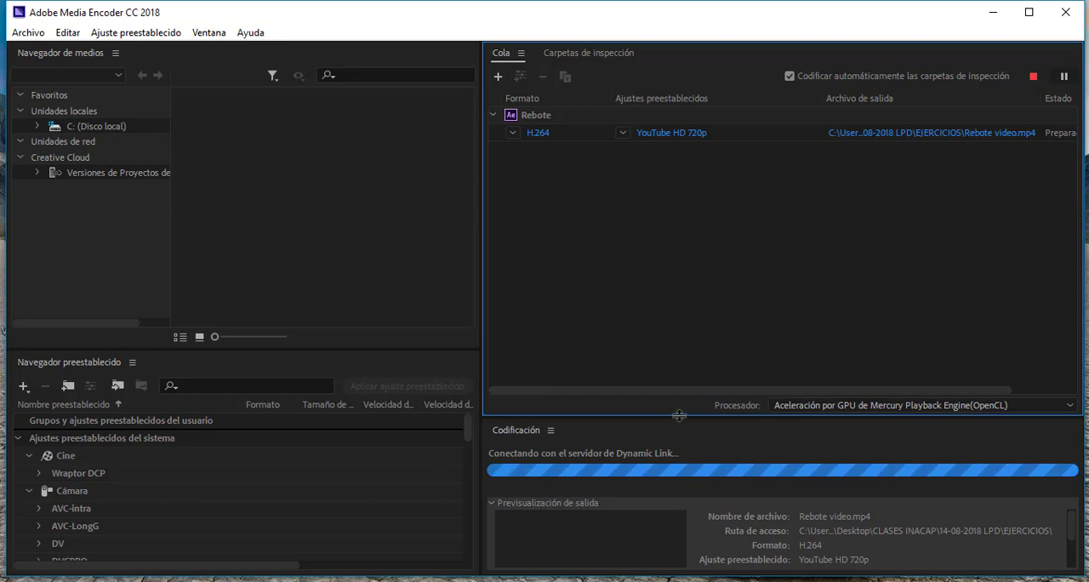
drag(683, 417, 685, 357)
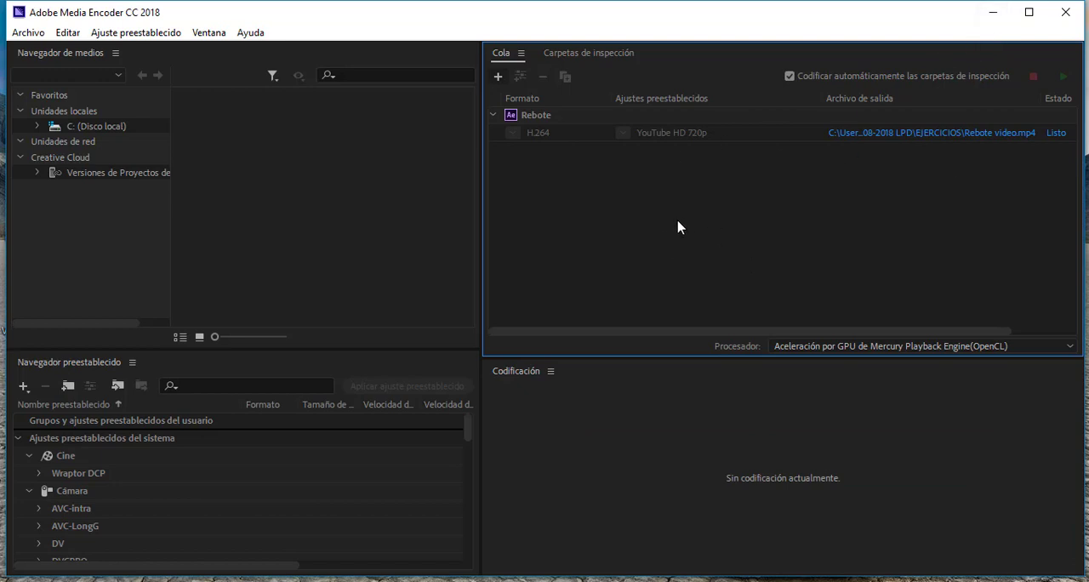
click(990, 15)
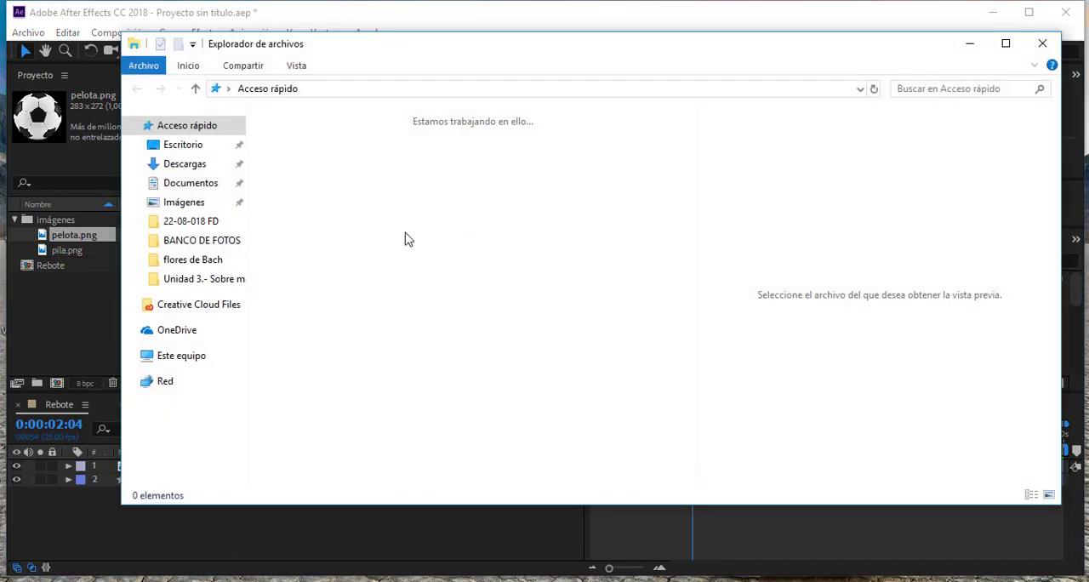
- Browse in File Explorer to the EJERCICIOS folder inside Escritorio, CLASES INACAP, 14-08-2018 LPD
click(185, 150)
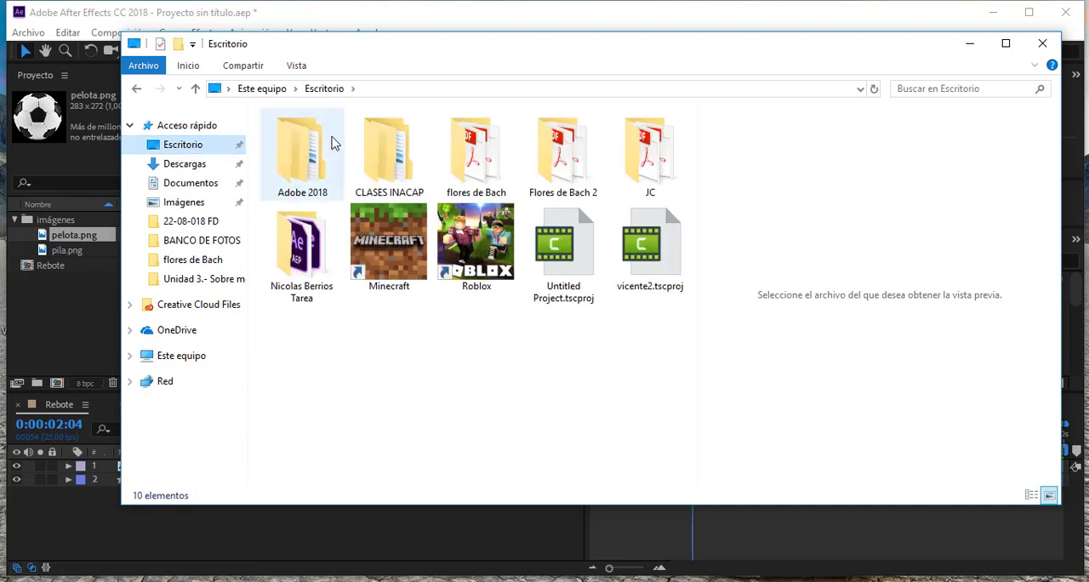
click(379, 163)
double_click(378, 163)
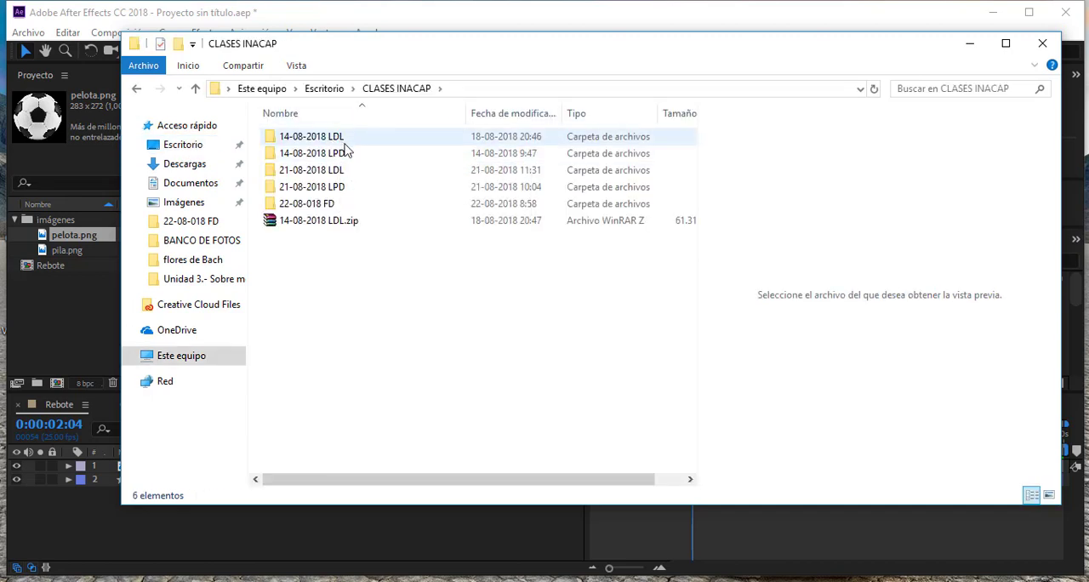
double_click(348, 153)
click(309, 164)
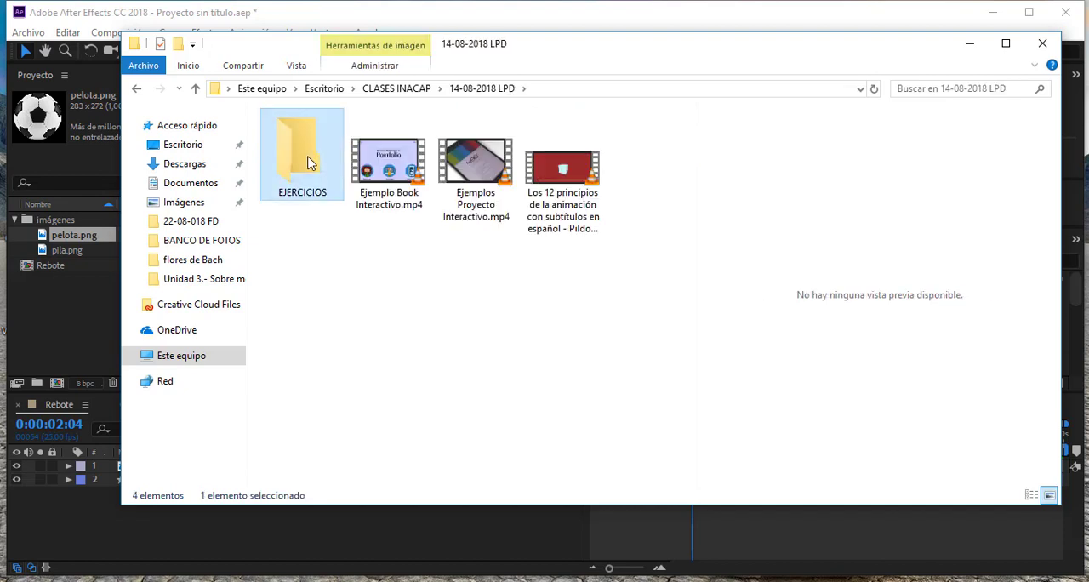
double_click(309, 163)
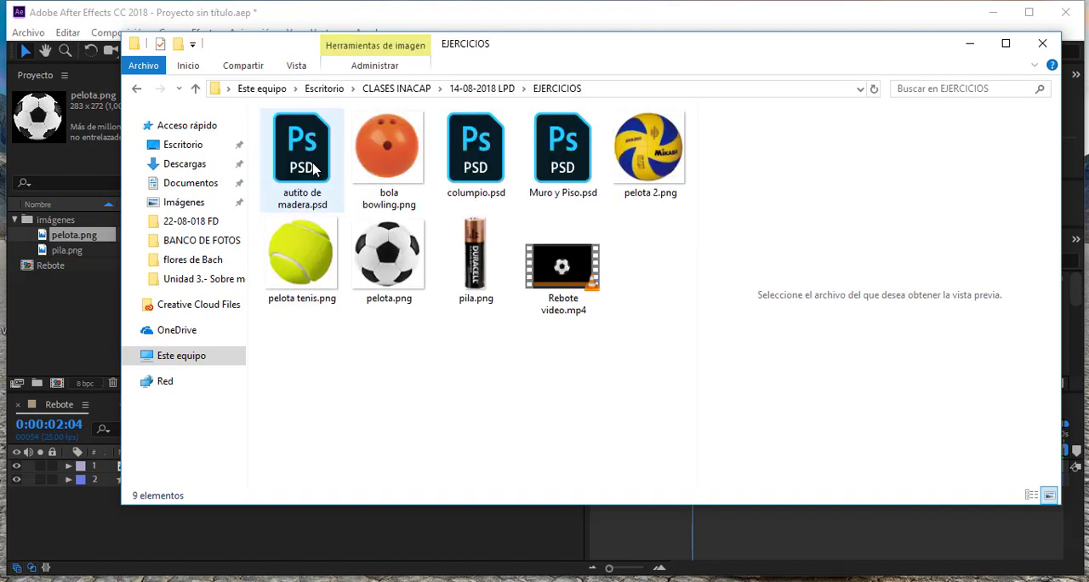
- Play Rebote video.mp4 in VLC, declining the player update, and close it to return to After Effects
click(575, 268)
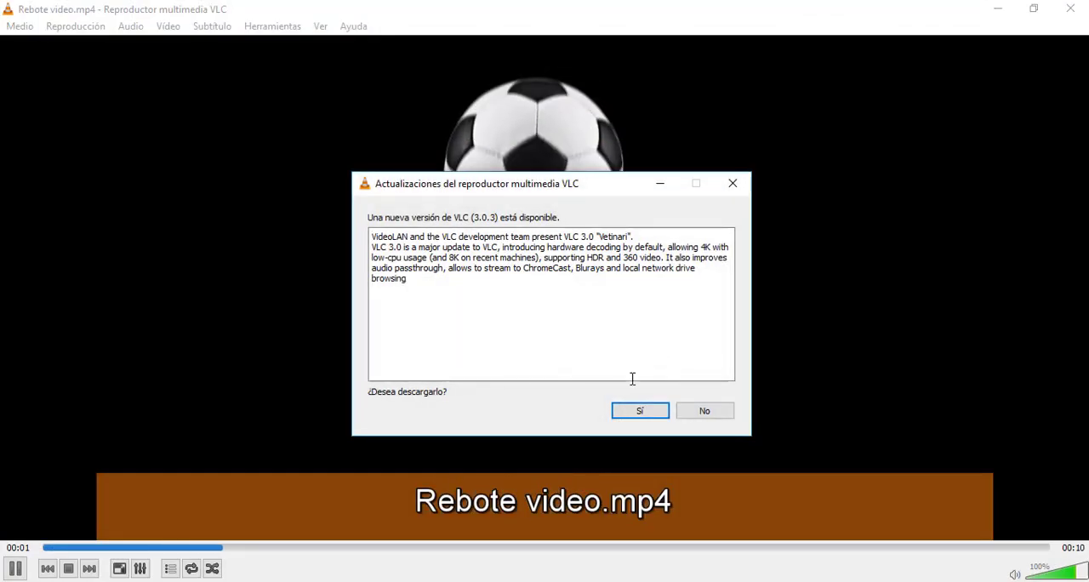
click(706, 414)
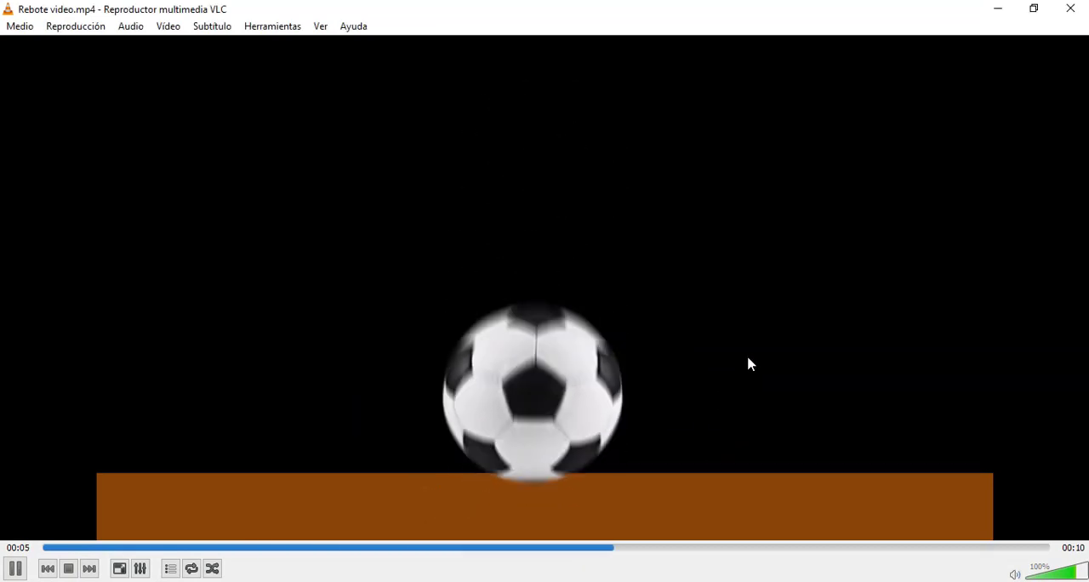
click(1073, 10)
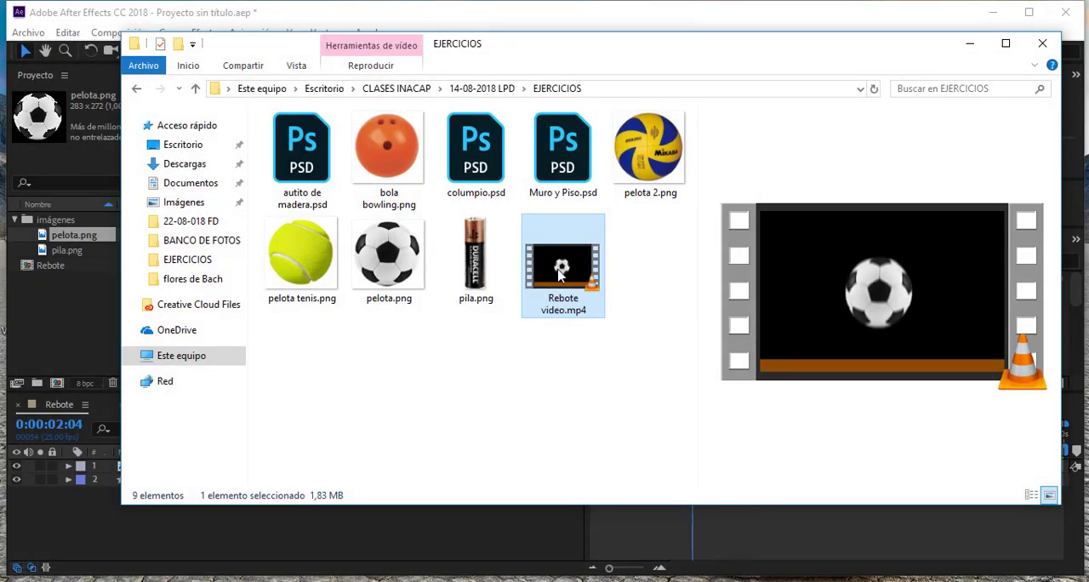
click(763, 543)
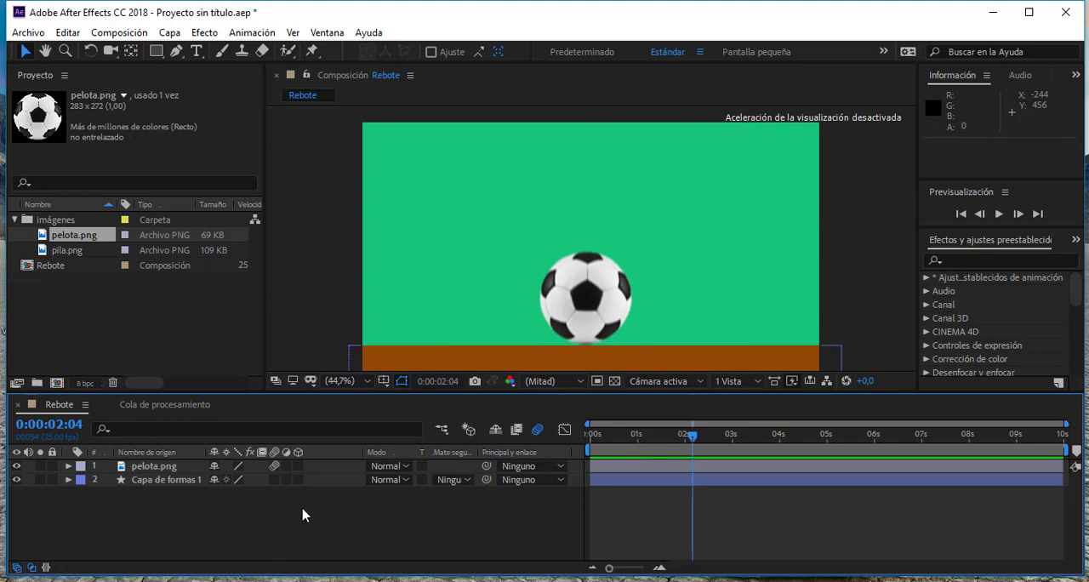
click(173, 35)
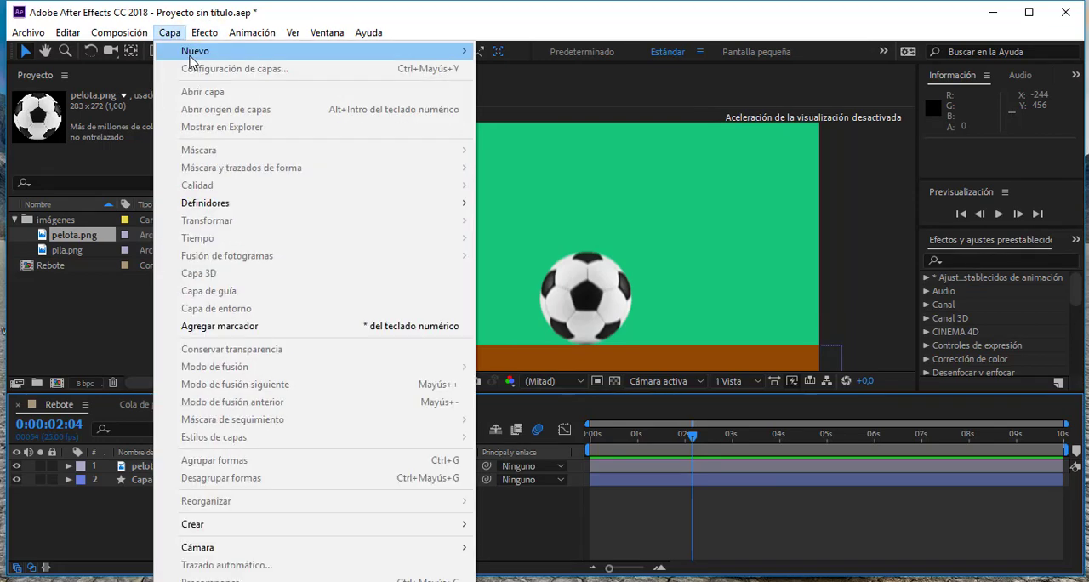
mouse_move(223, 59)
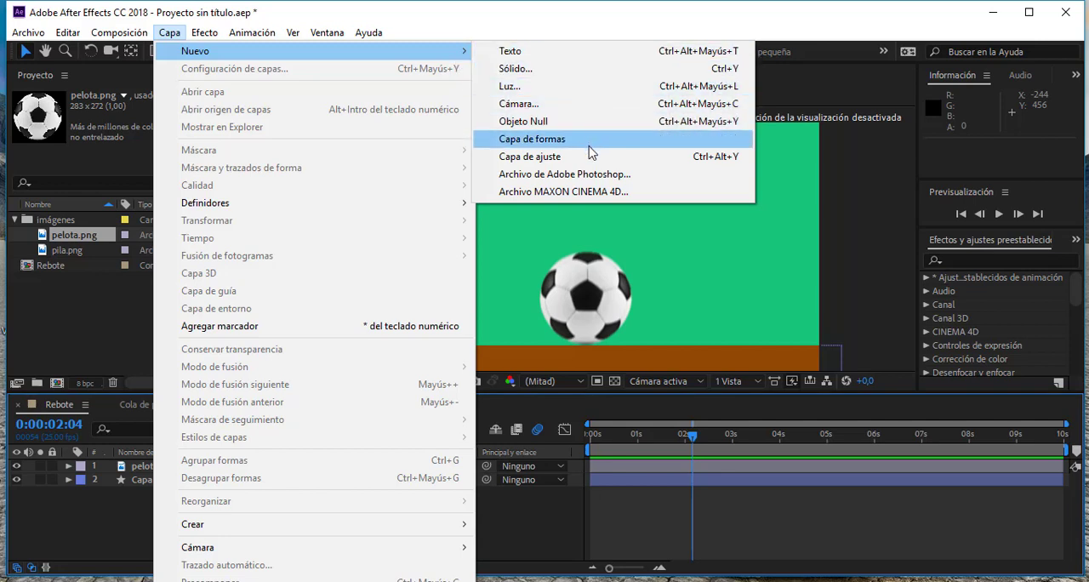
click(514, 69)
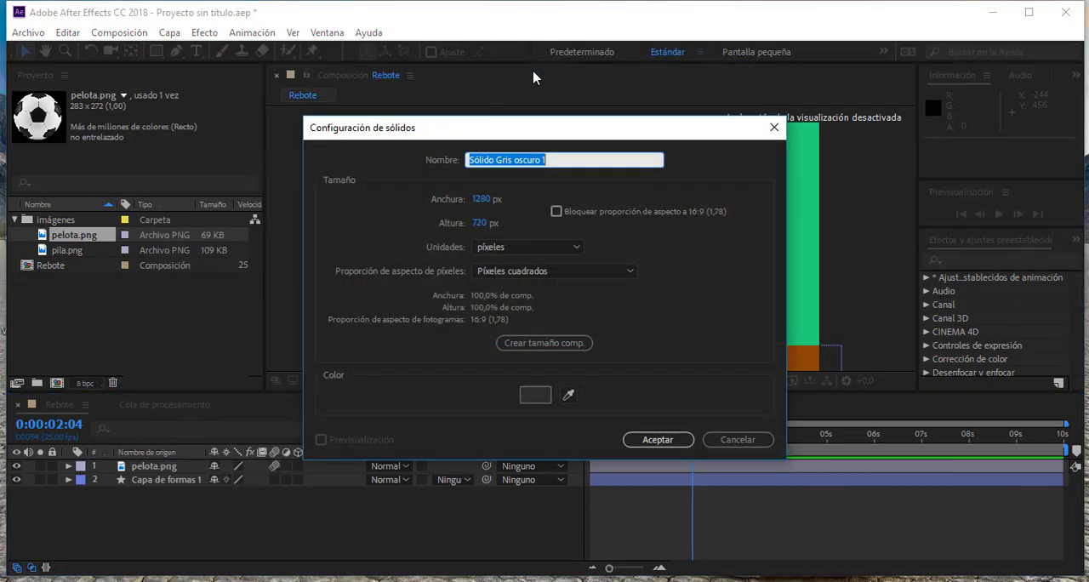
click(570, 397)
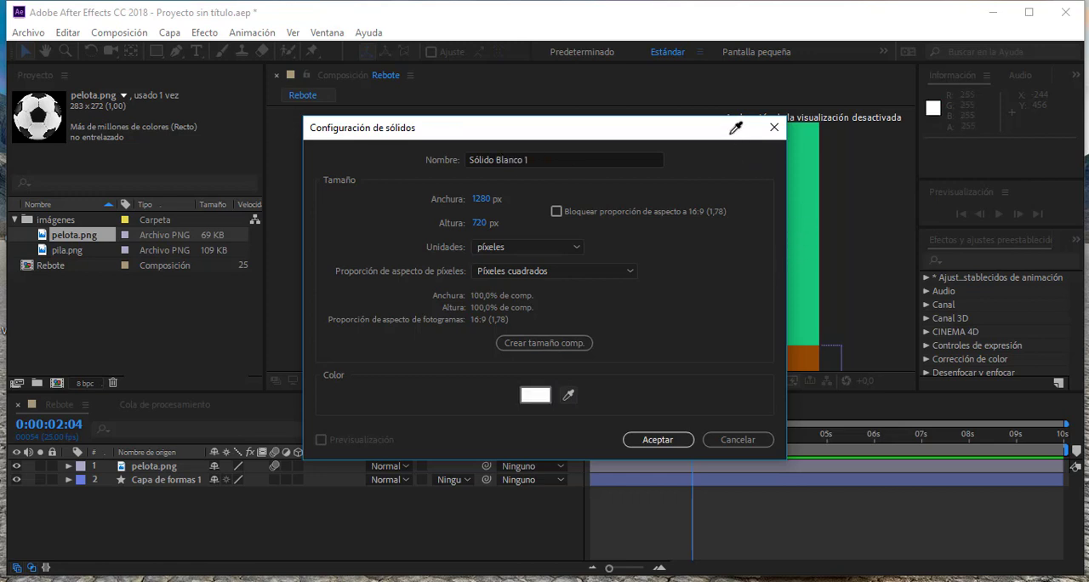
click(831, 178)
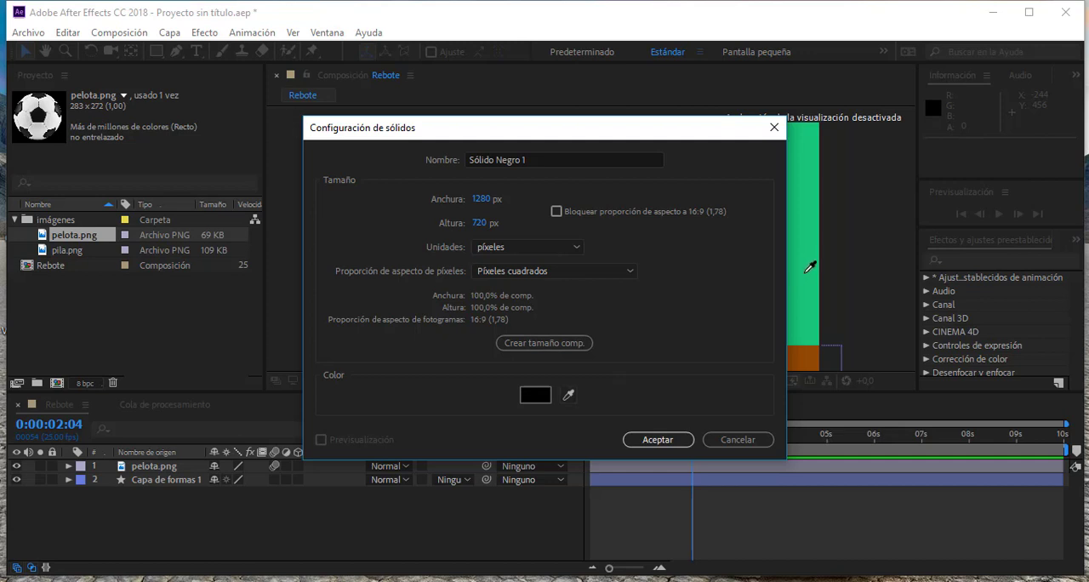
click(738, 439)
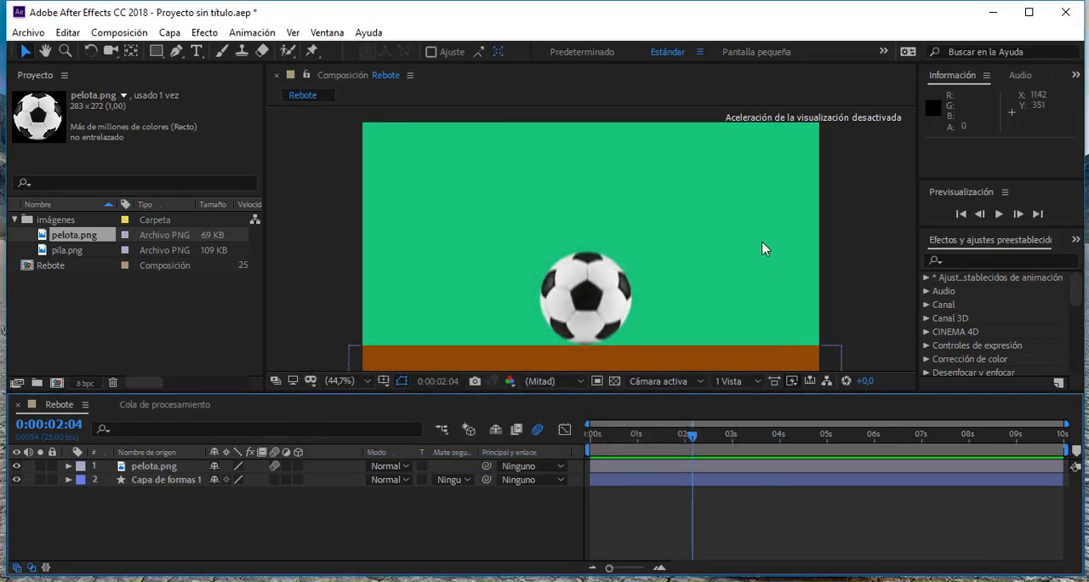
- Copy the hex code of the background colour from the Rebote composition settings and leave the settings
right_click(837, 253)
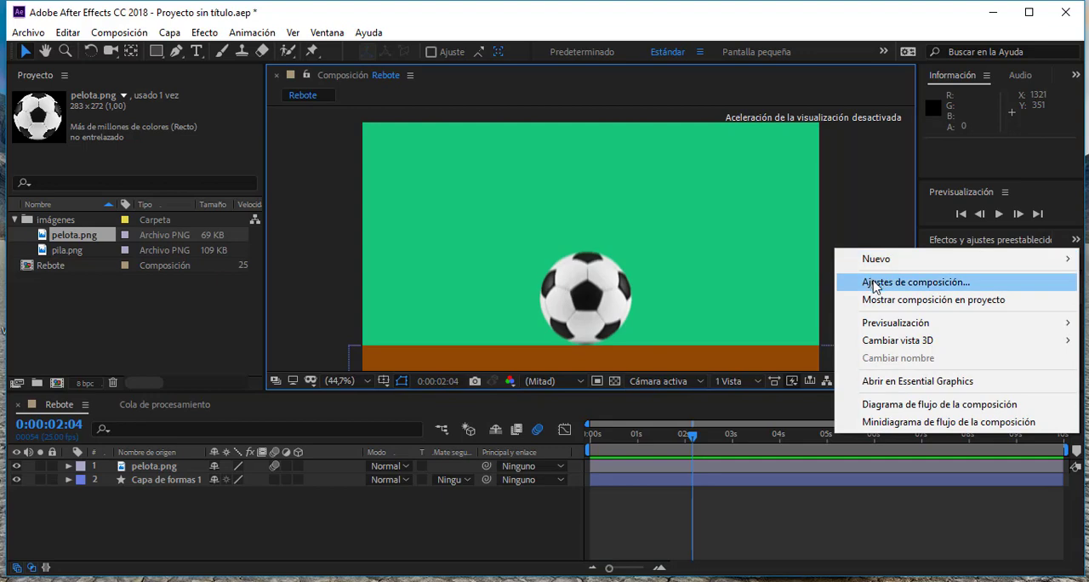
click(874, 284)
click(439, 397)
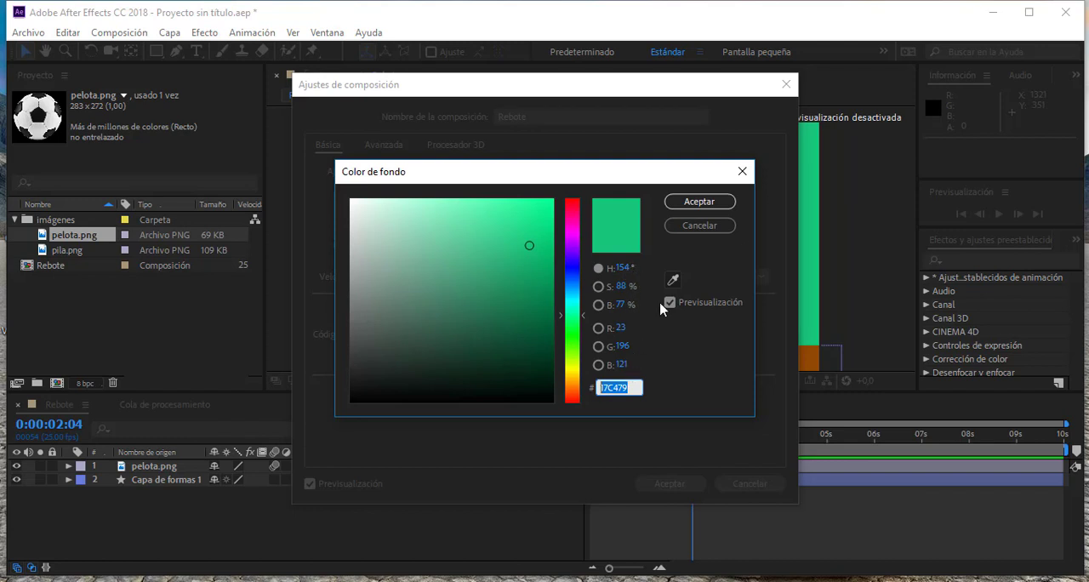
drag(633, 386, 593, 387)
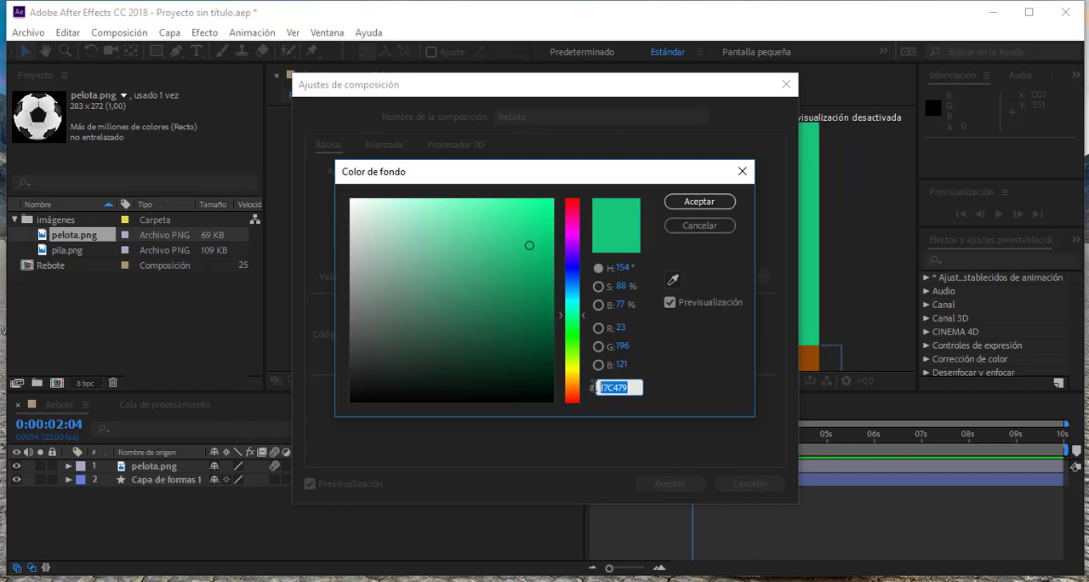
click(696, 205)
click(752, 482)
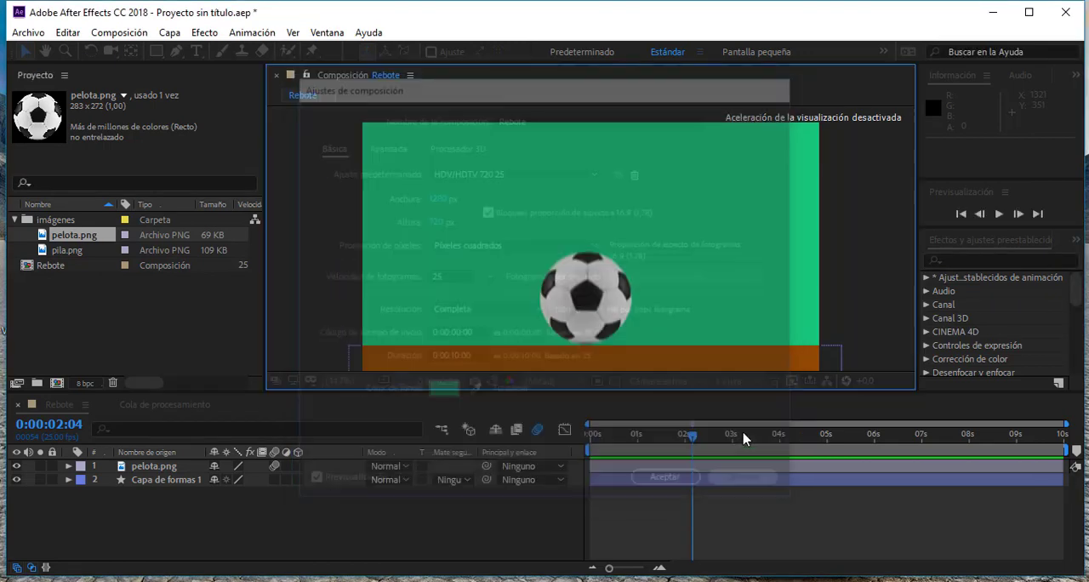
- Create a 1280 x 720 px solid layer in the composition, pasting the background's hex code 17C479 as its colour
click(169, 34)
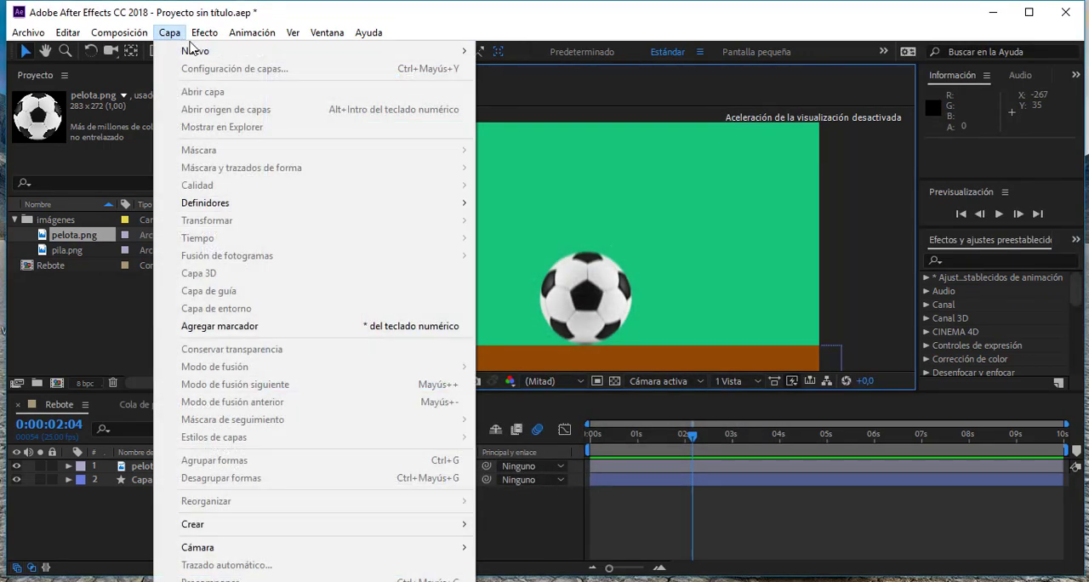
mouse_move(198, 49)
click(507, 66)
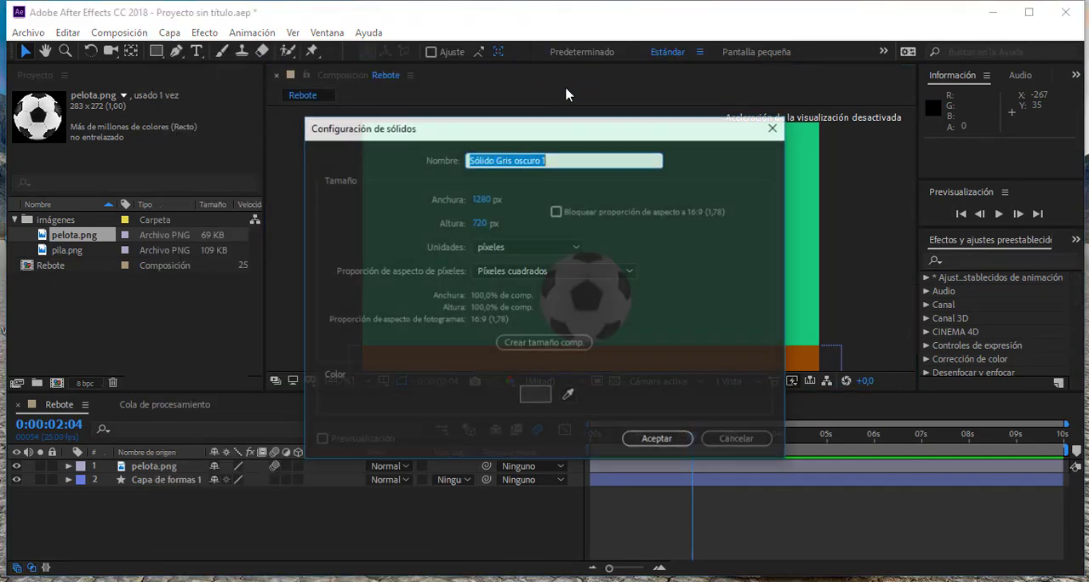
click(543, 394)
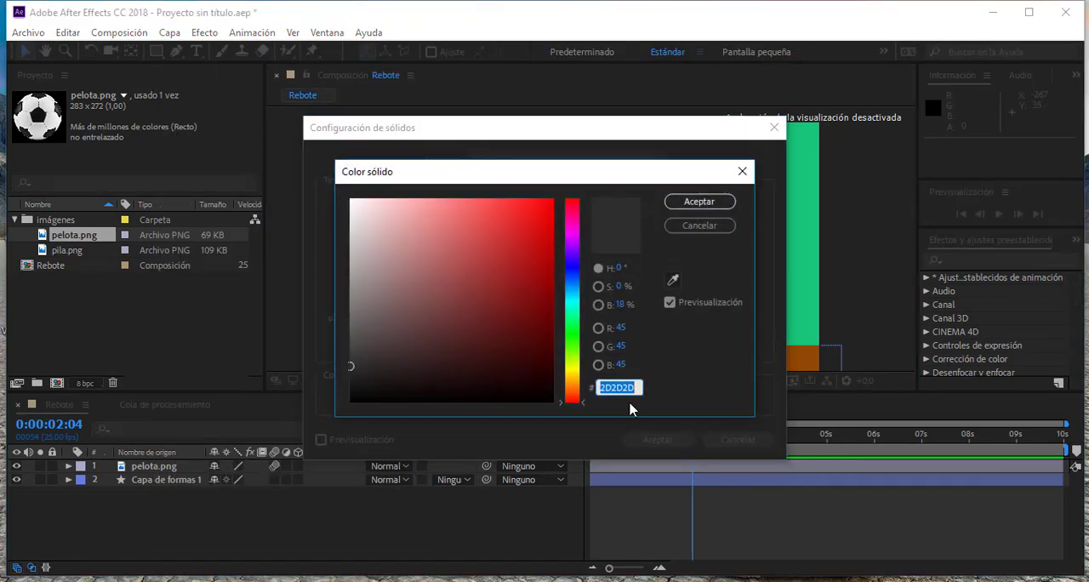
key(ctrl+v)
click(700, 202)
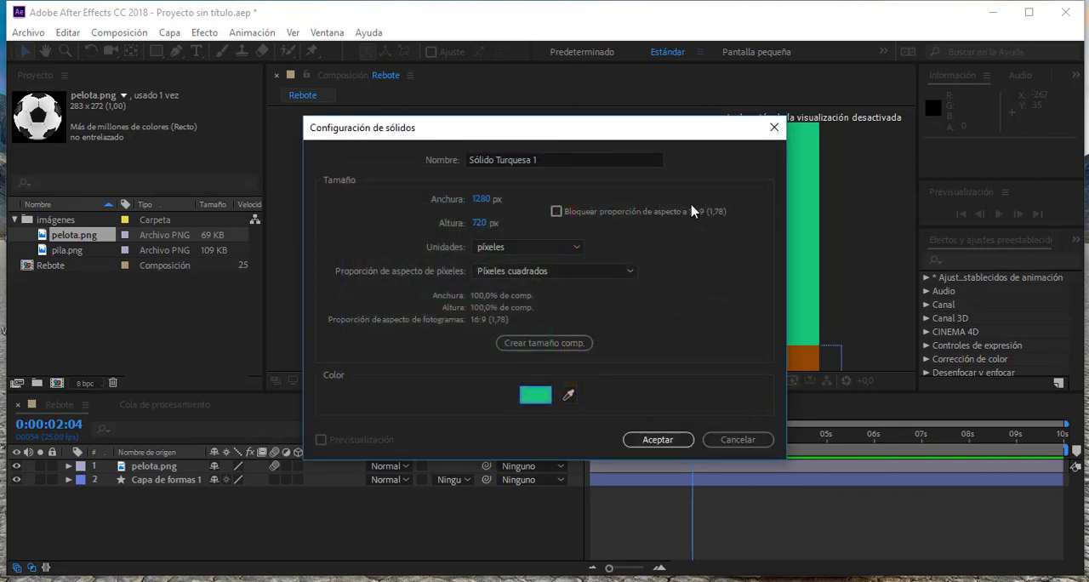
click(663, 440)
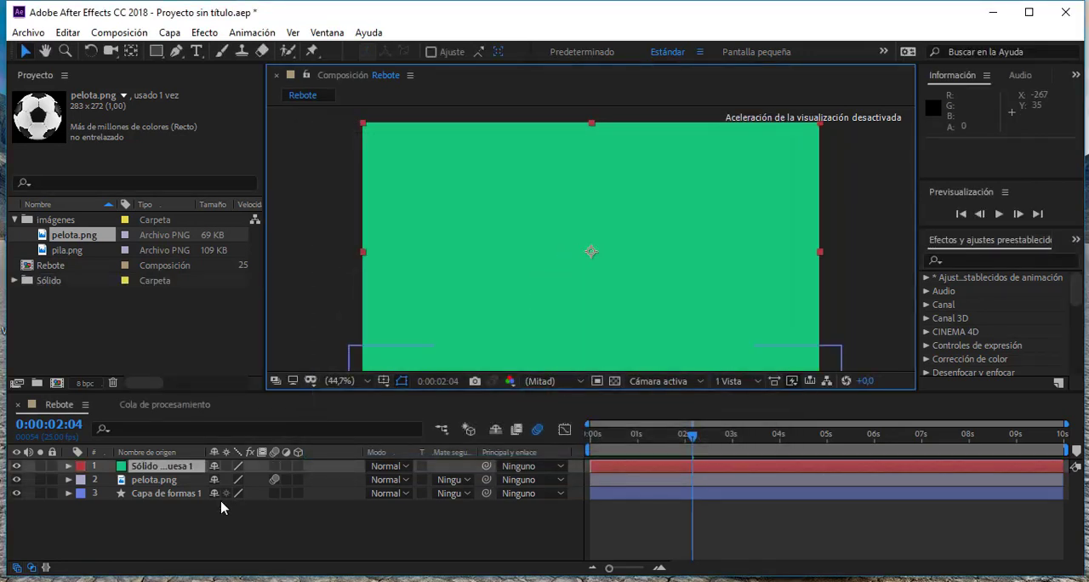
- Check the new solid inside the project's Sólido folder and move its layer beneath Capa de formas 1
click(16, 282)
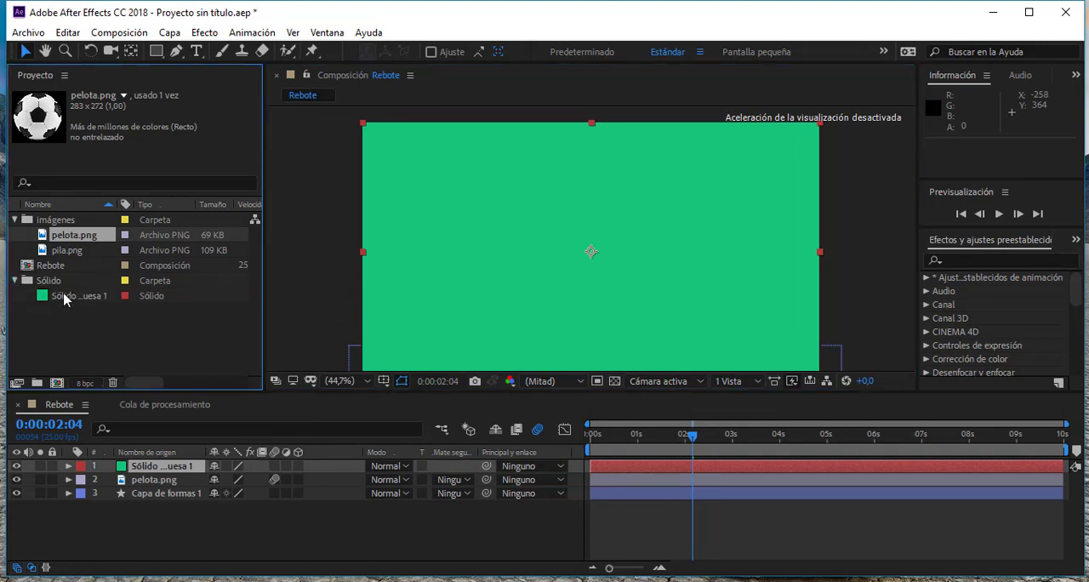
click(15, 280)
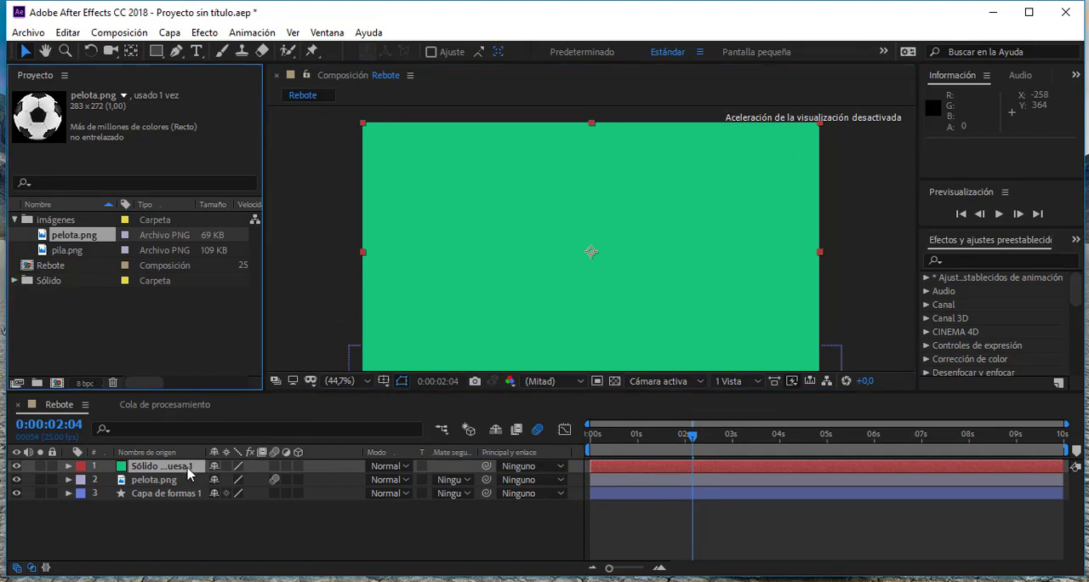
drag(189, 474, 196, 502)
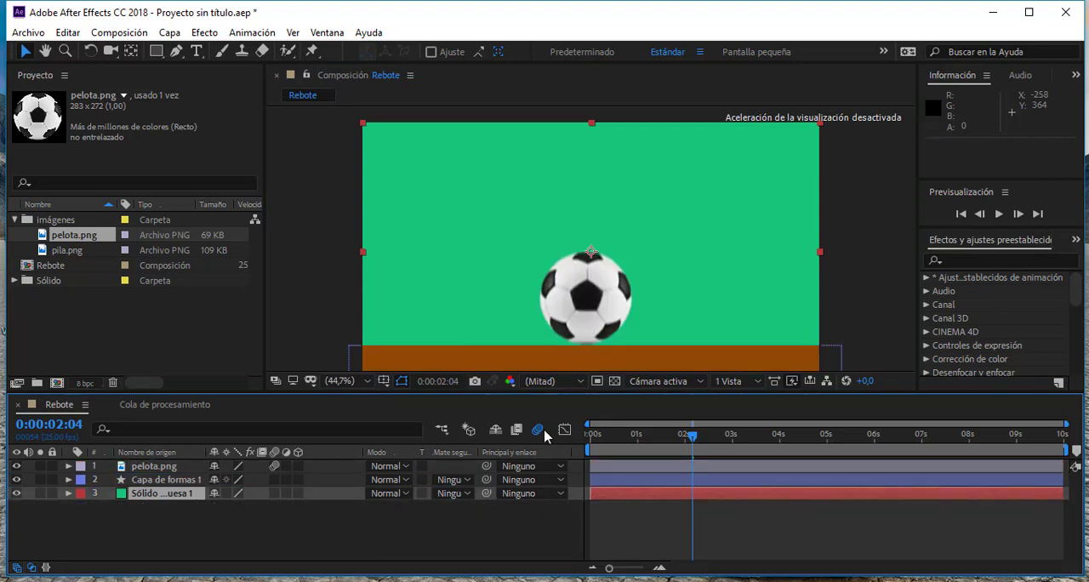
- Add Rebote to the Media Encoder queue again and set its output to Rebote.mp4 in 14-08-2018 LPD, EJERCICIOS
click(142, 33)
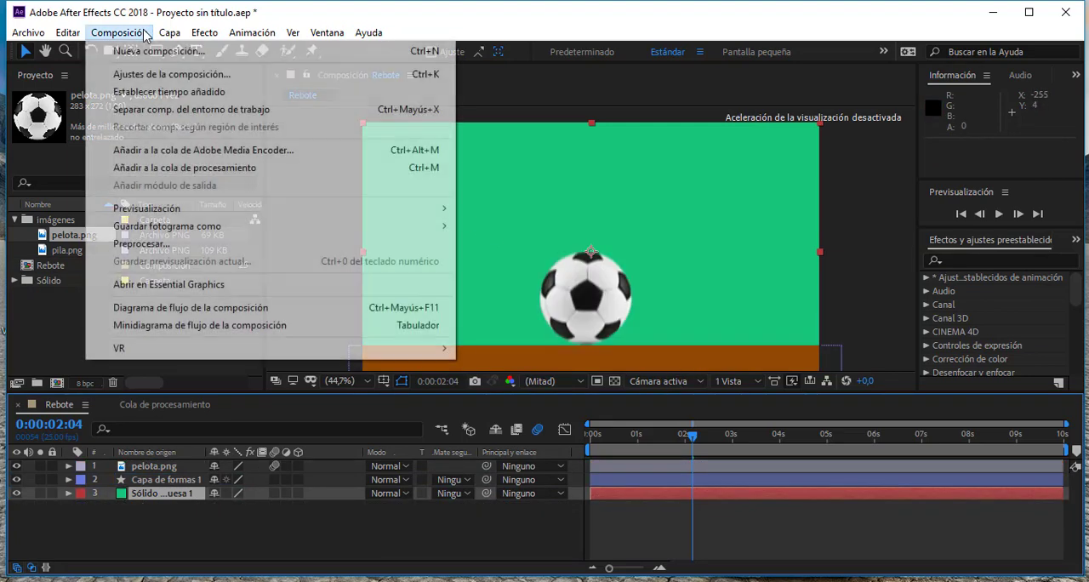
click(219, 150)
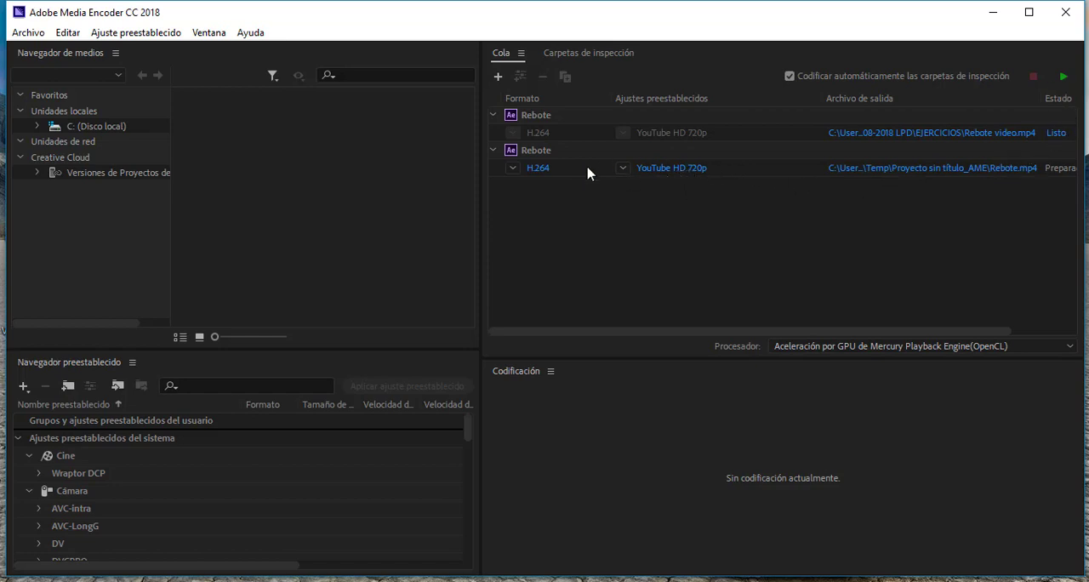
click(975, 168)
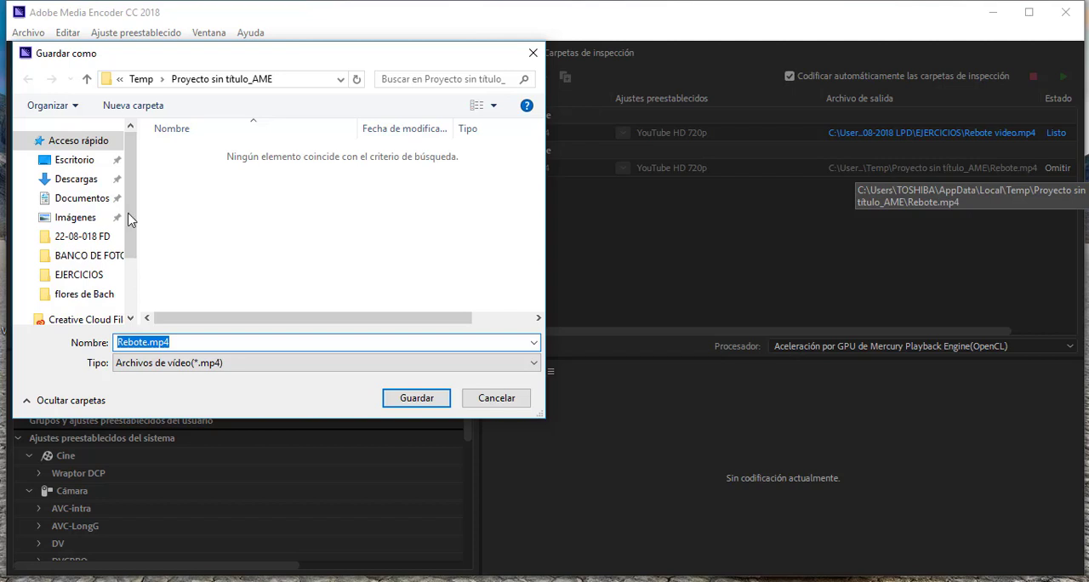
click(74, 160)
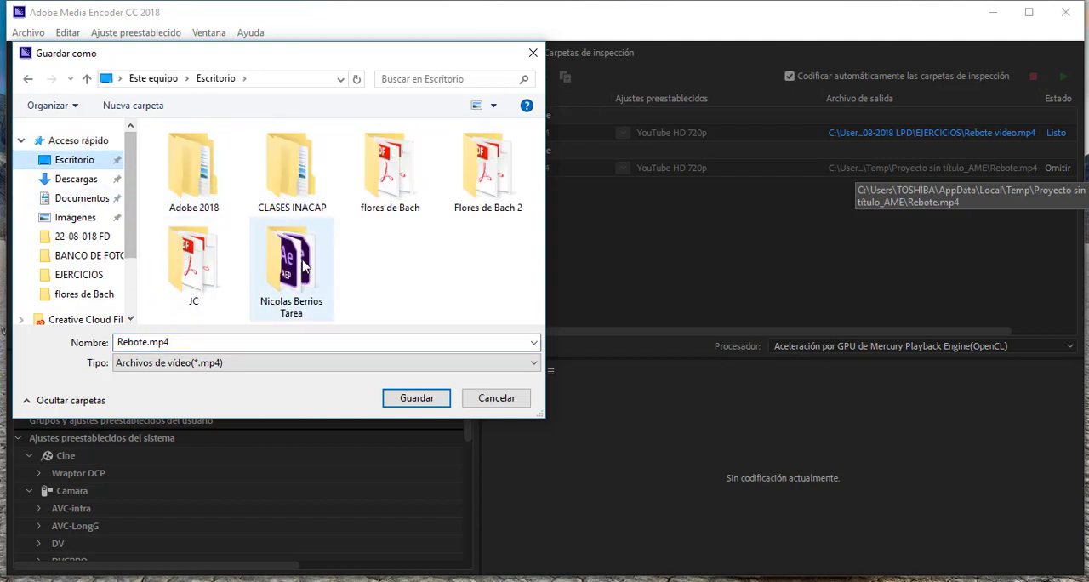
click(287, 188)
double_click(288, 187)
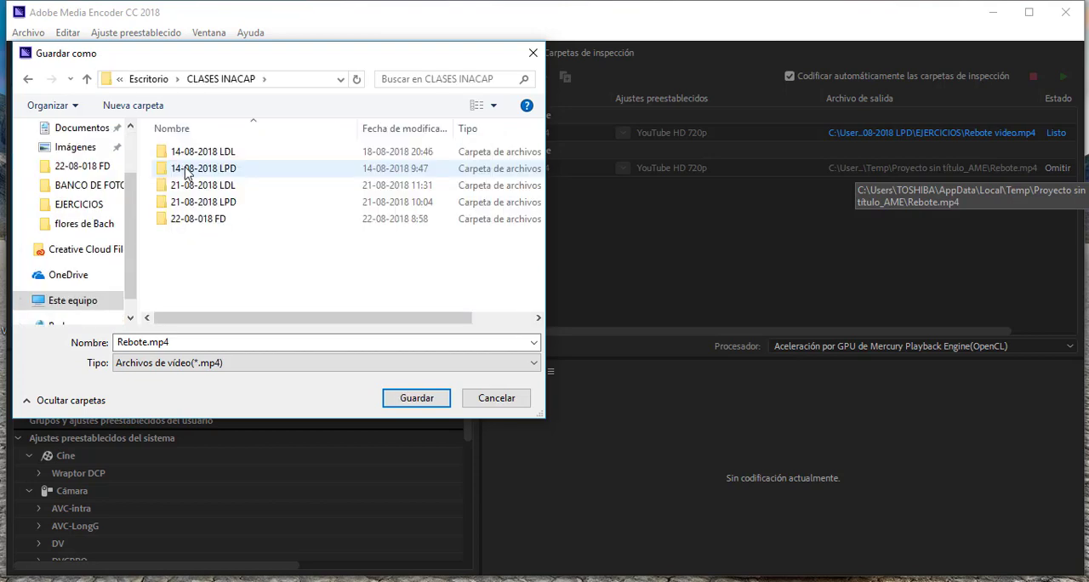
double_click(187, 170)
double_click(192, 151)
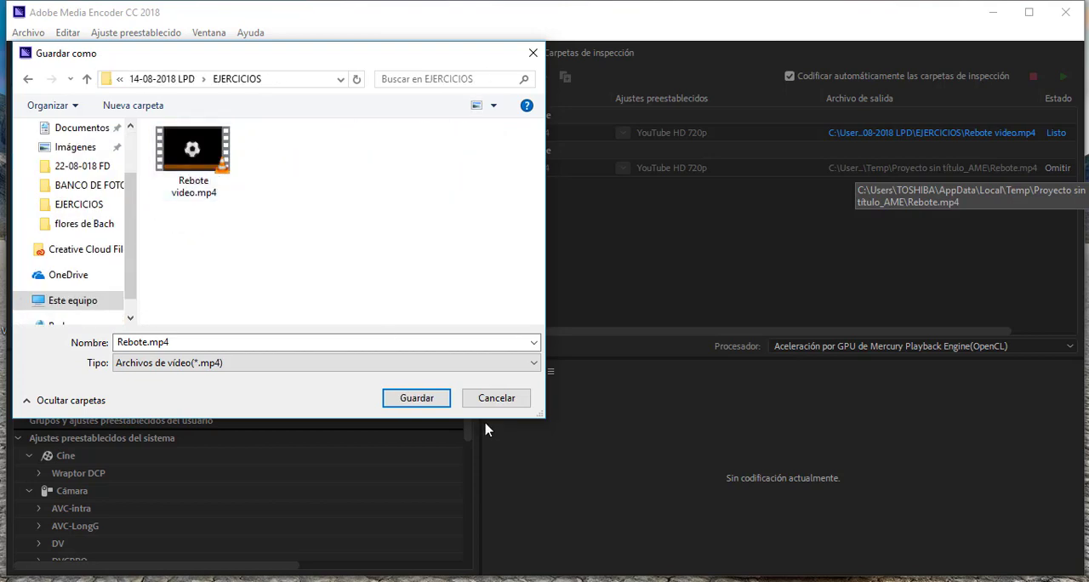
click(436, 398)
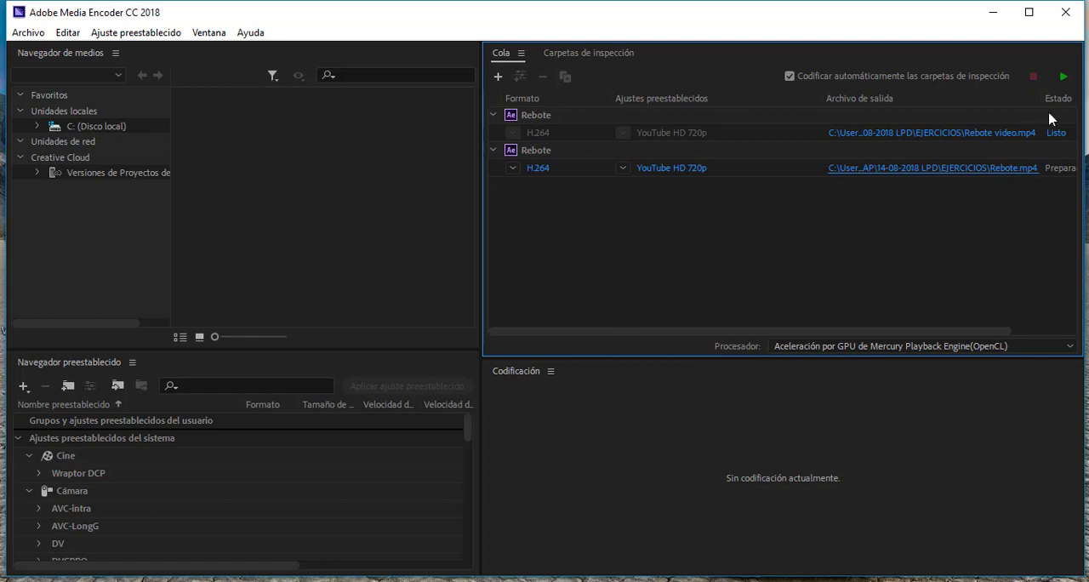
- Encode the queued Rebote.mp4, minimize Media Encoder and deselect the solid layer in After Effects
click(1063, 79)
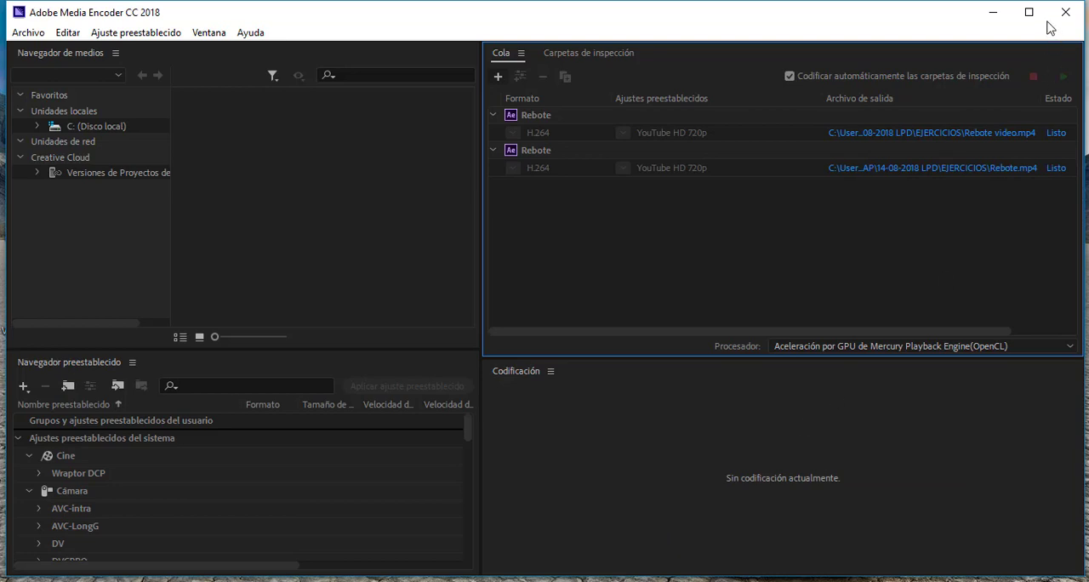
click(993, 12)
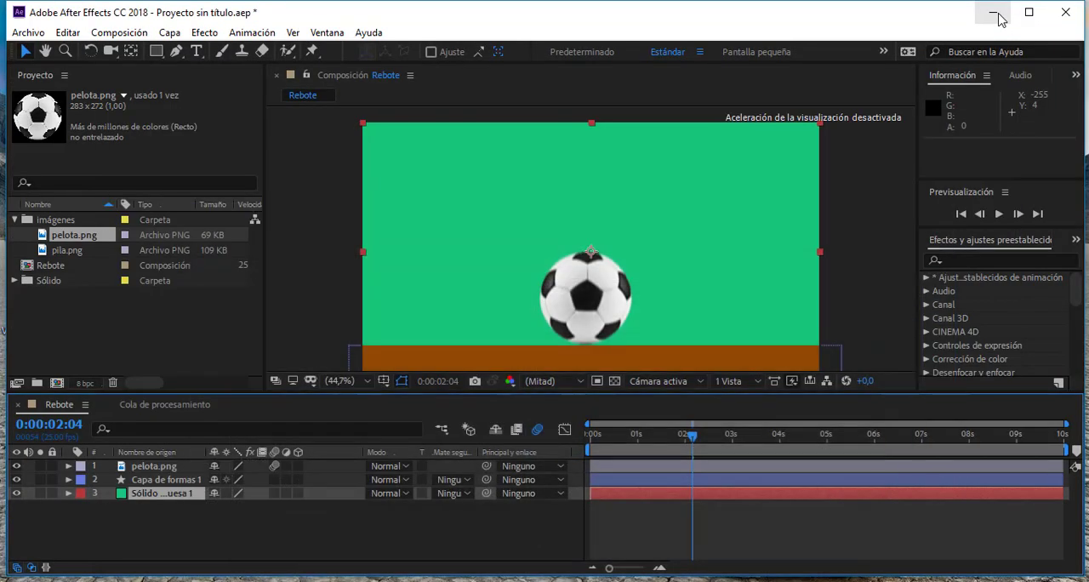
click(857, 263)
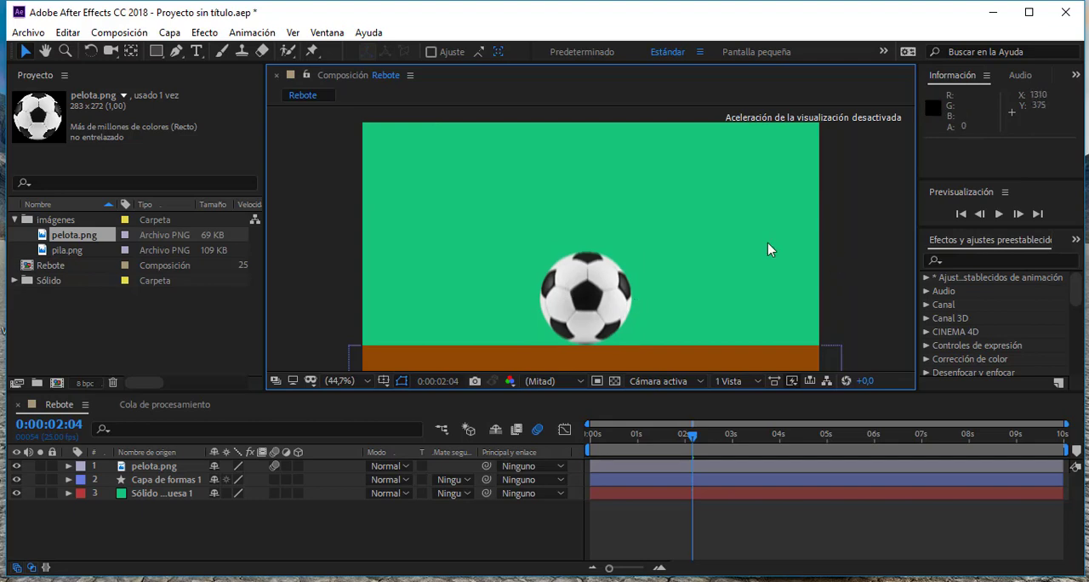
- Start saving the project under a new name and browse to CLASES INACAP, 14-08-2018 LPD, EJERCICIOS on the desktop
click(30, 32)
mouse_move(82, 184)
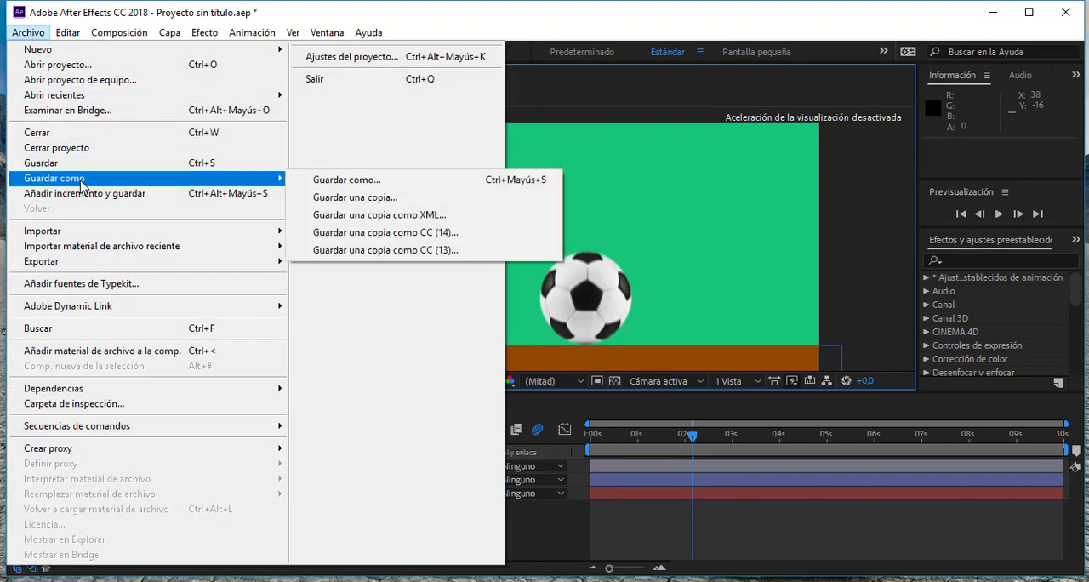
click(346, 181)
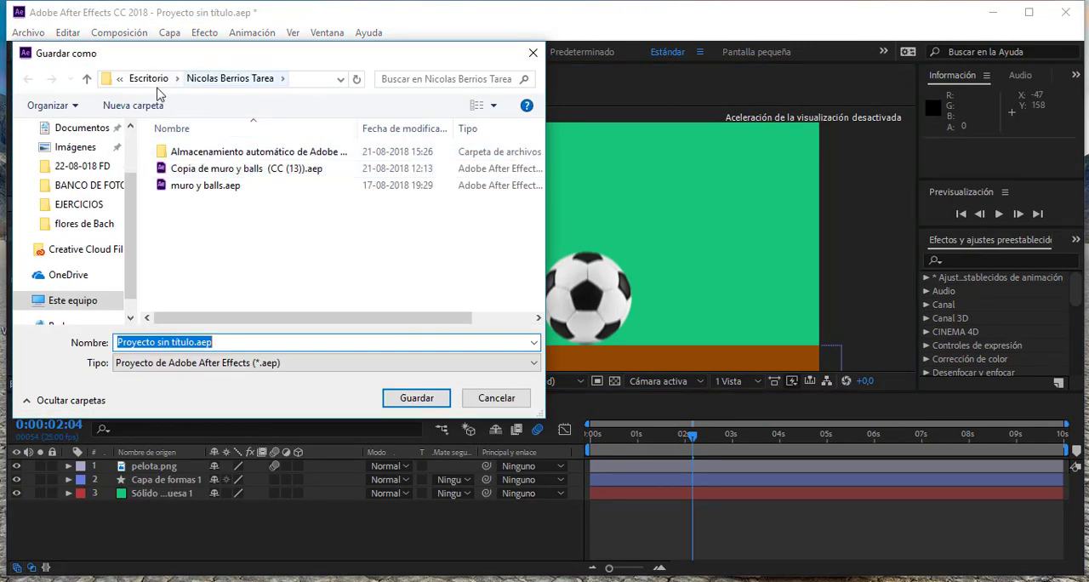
click(81, 204)
drag(138, 210, 135, 149)
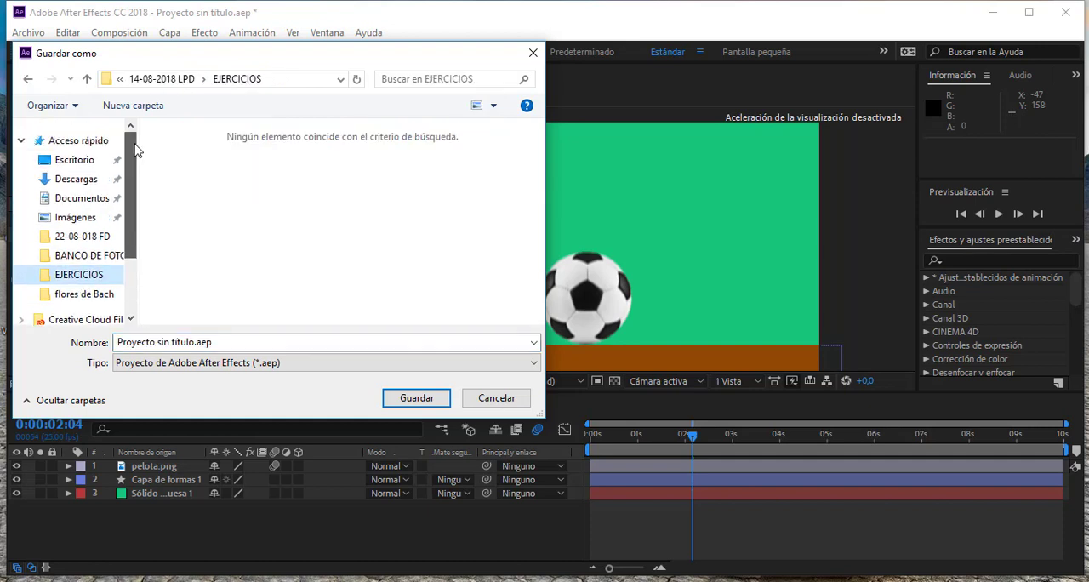
click(90, 162)
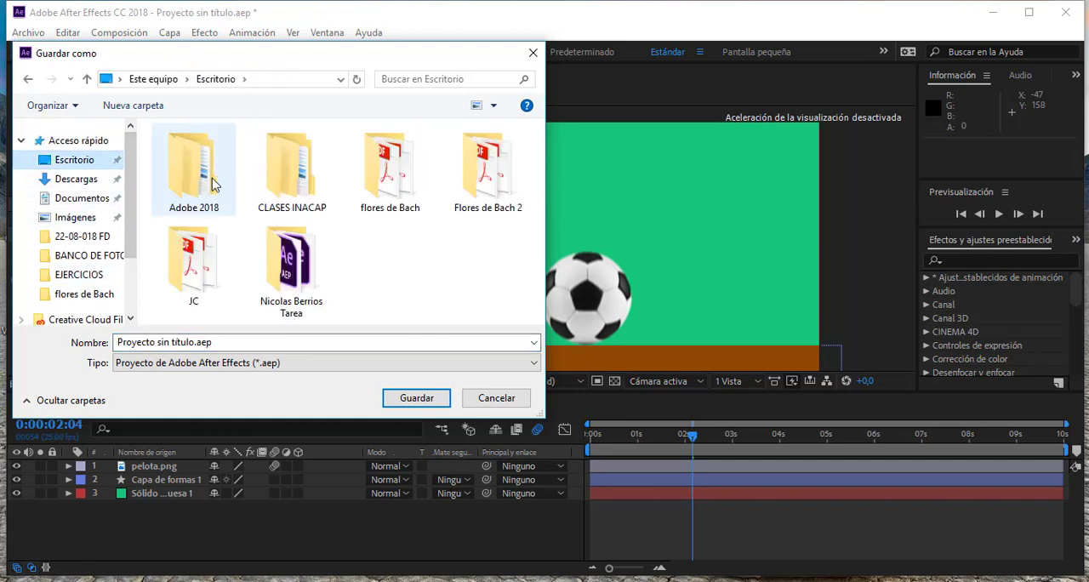
double_click(301, 178)
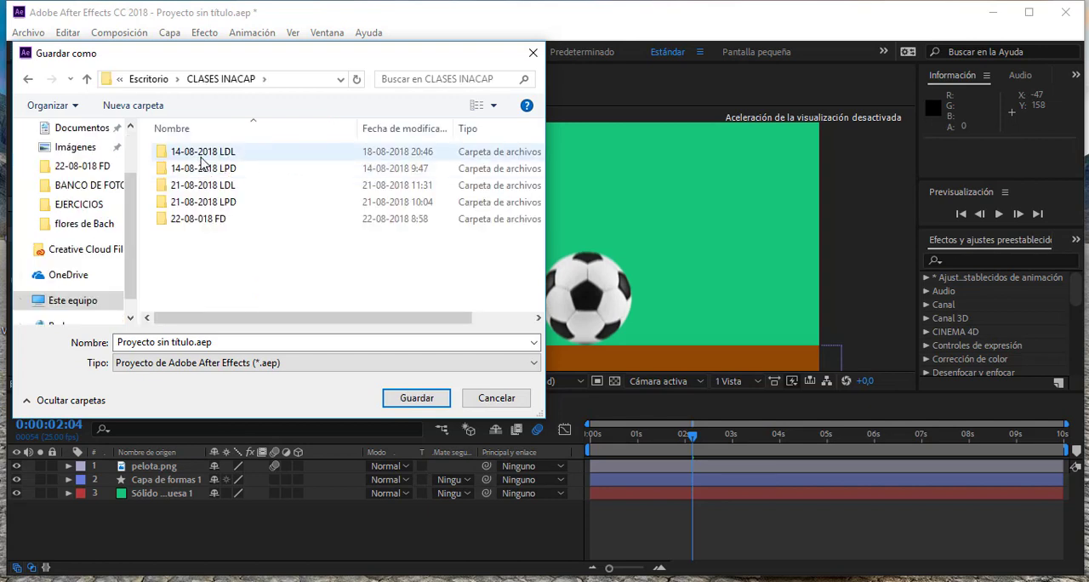
double_click(213, 169)
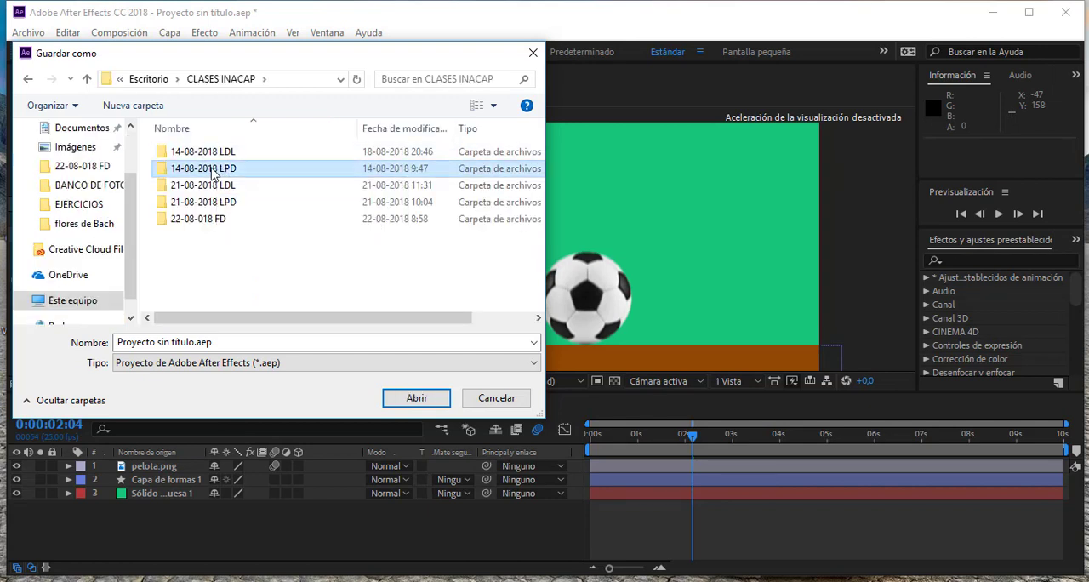
click(181, 168)
double_click(181, 167)
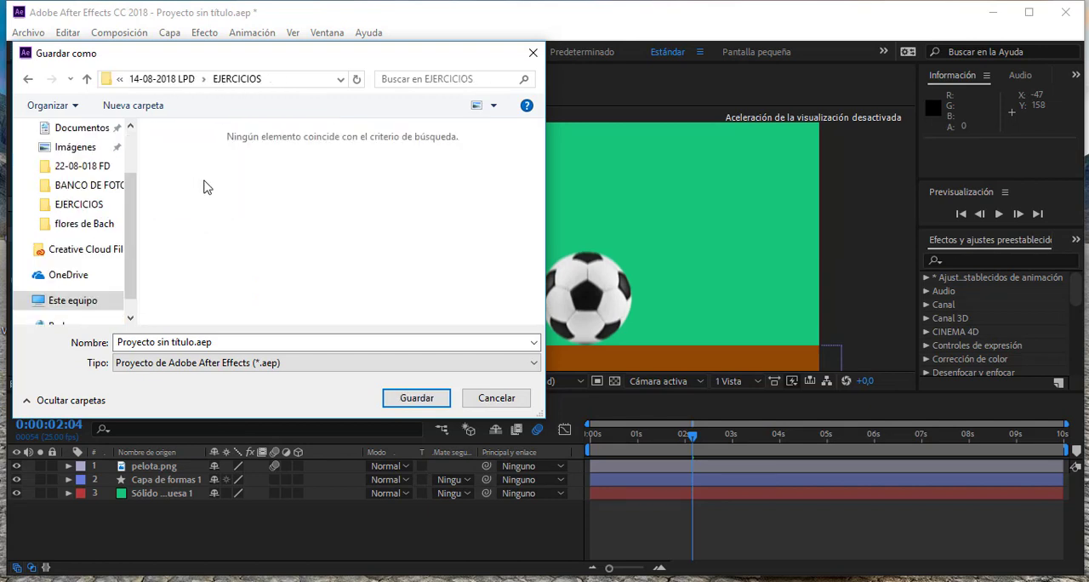
- Name the project clase1.aep and save it in the EJERCICIOS folder
triple_click(194, 344)
drag(194, 344, 42, 317)
text(clase1)
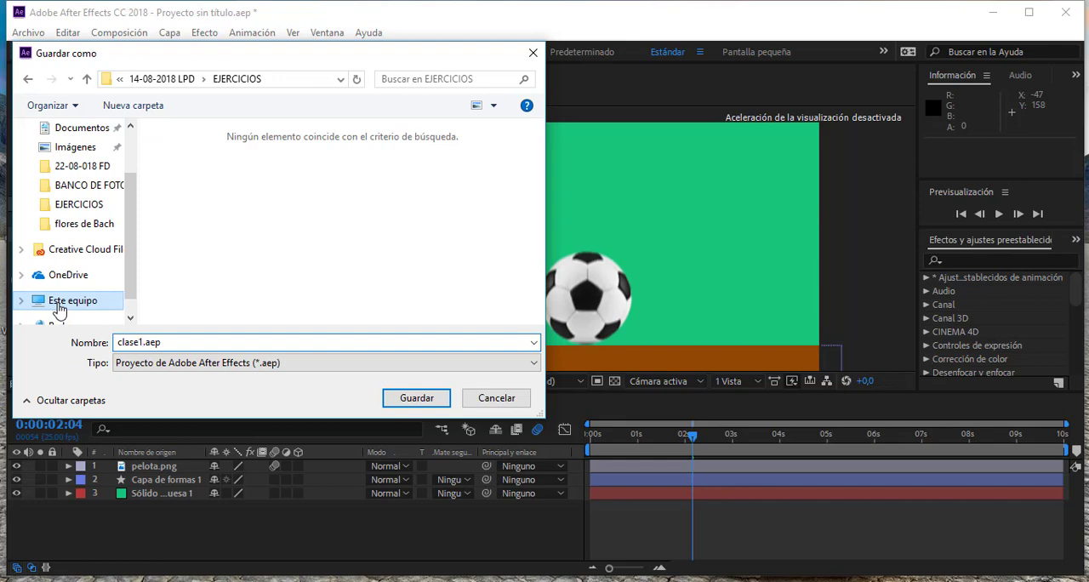
click(416, 397)
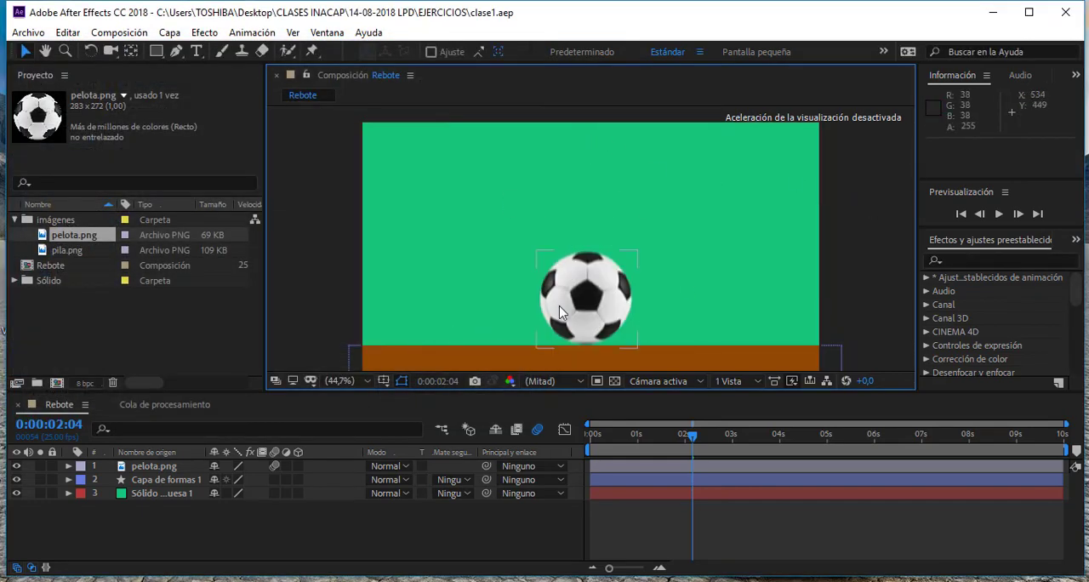
click(596, 349)
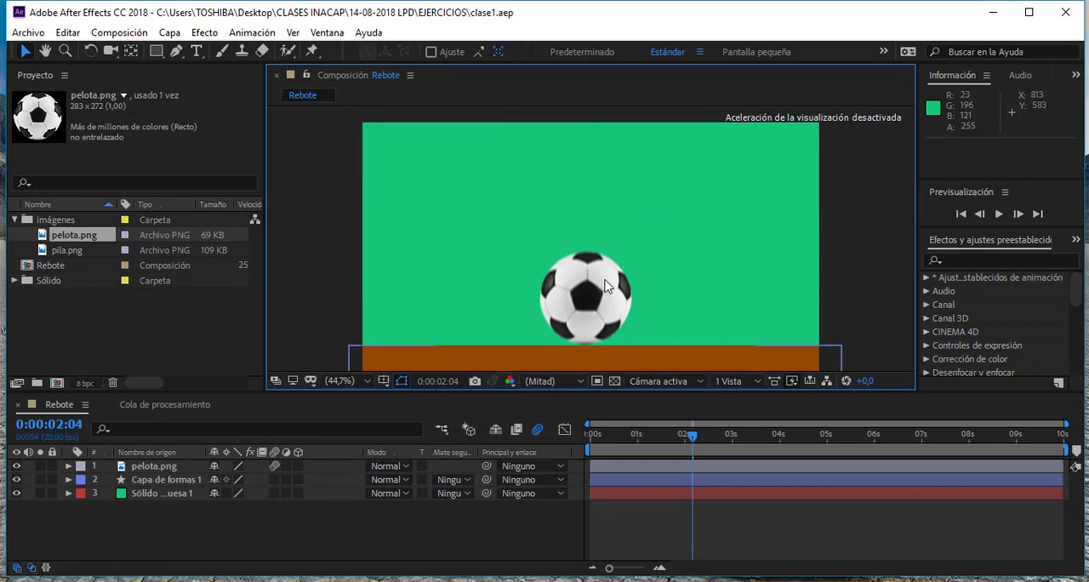
click(606, 286)
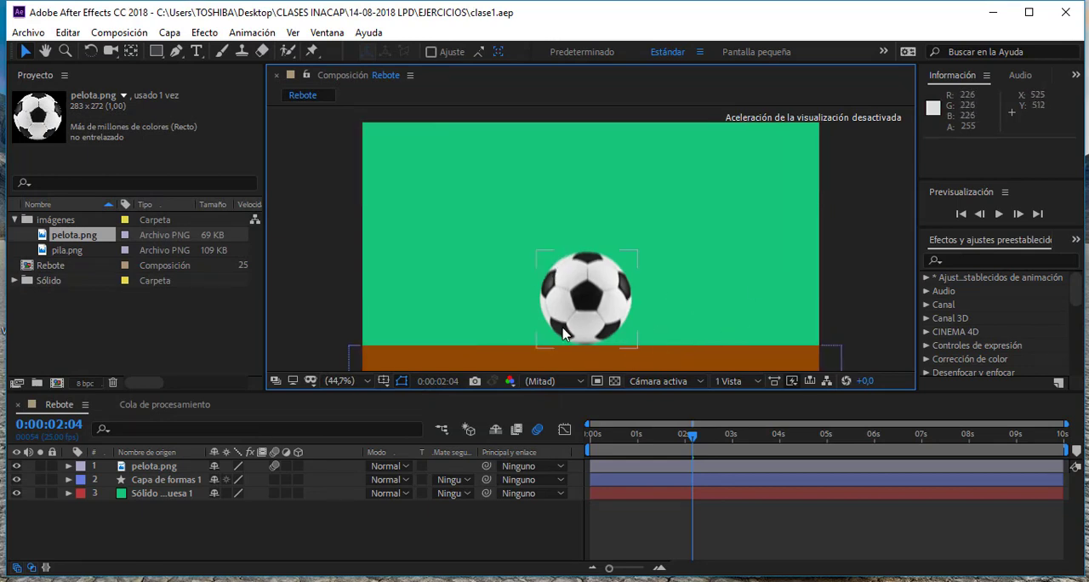
click(634, 259)
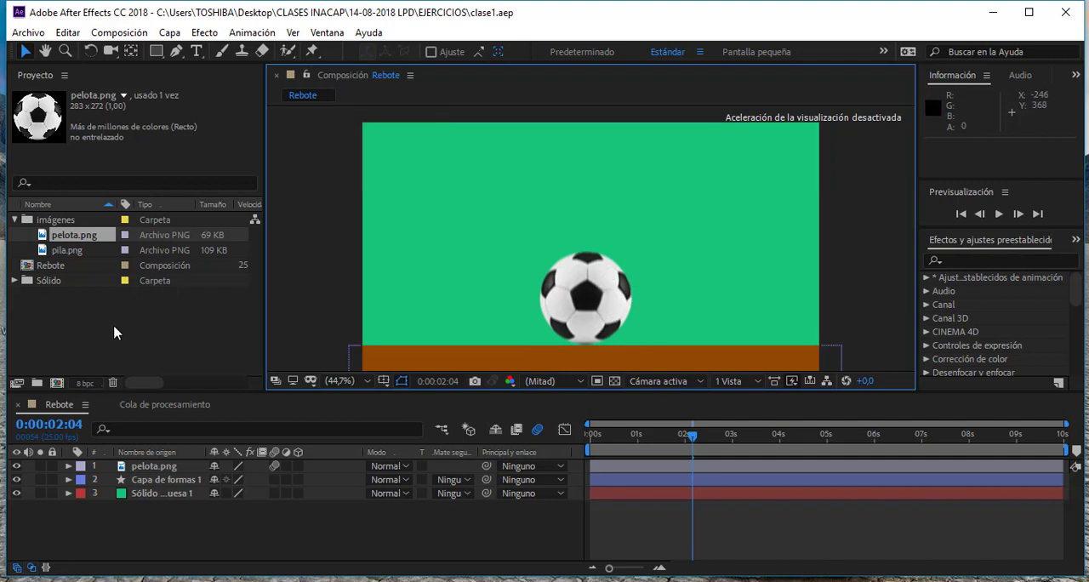
- Start collecting the project's files with the source files option kept at Todo
click(28, 32)
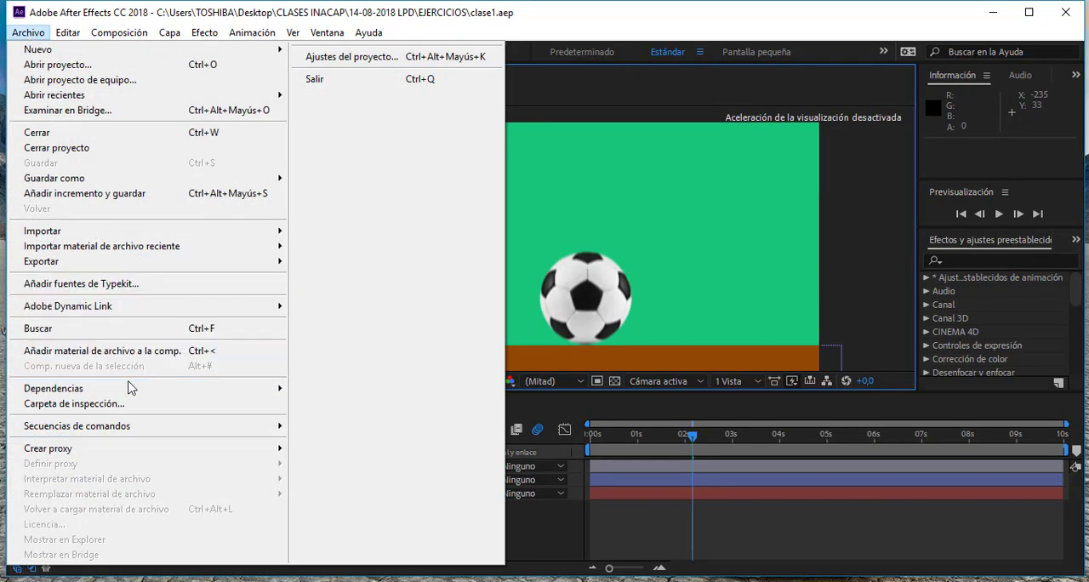
mouse_move(107, 388)
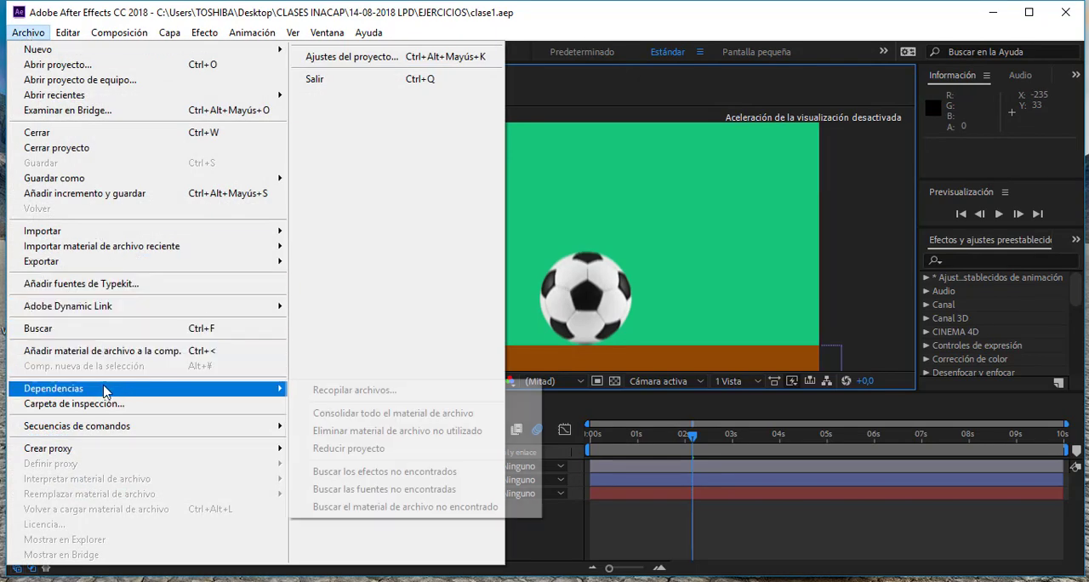
click(407, 397)
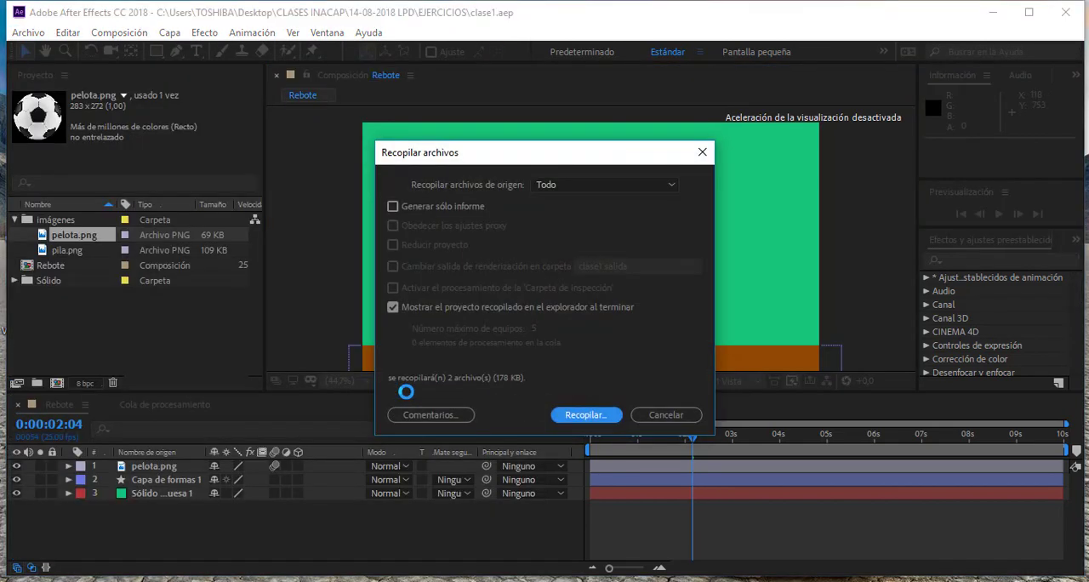
click(598, 186)
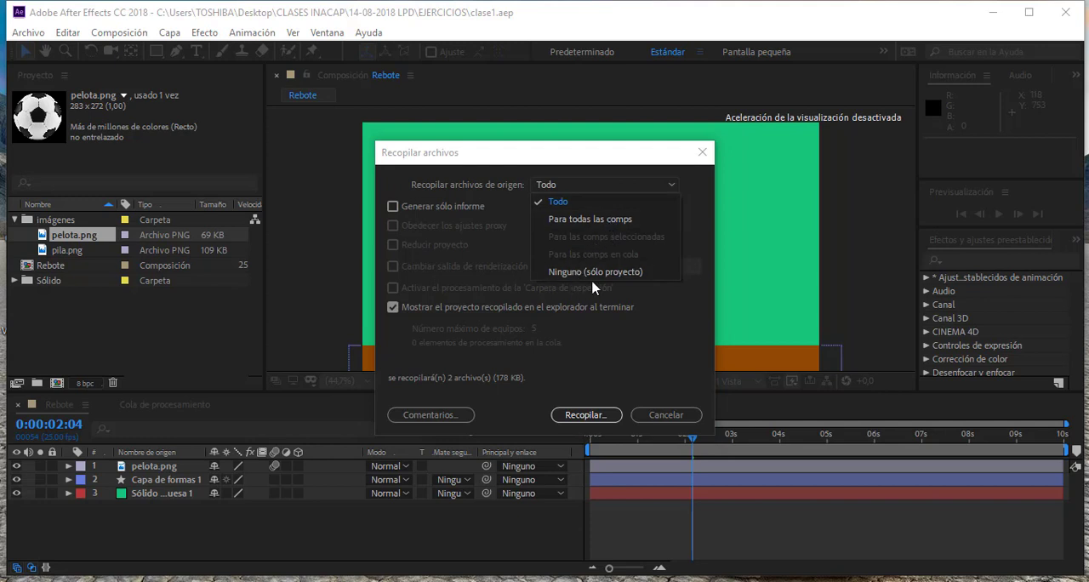
click(596, 188)
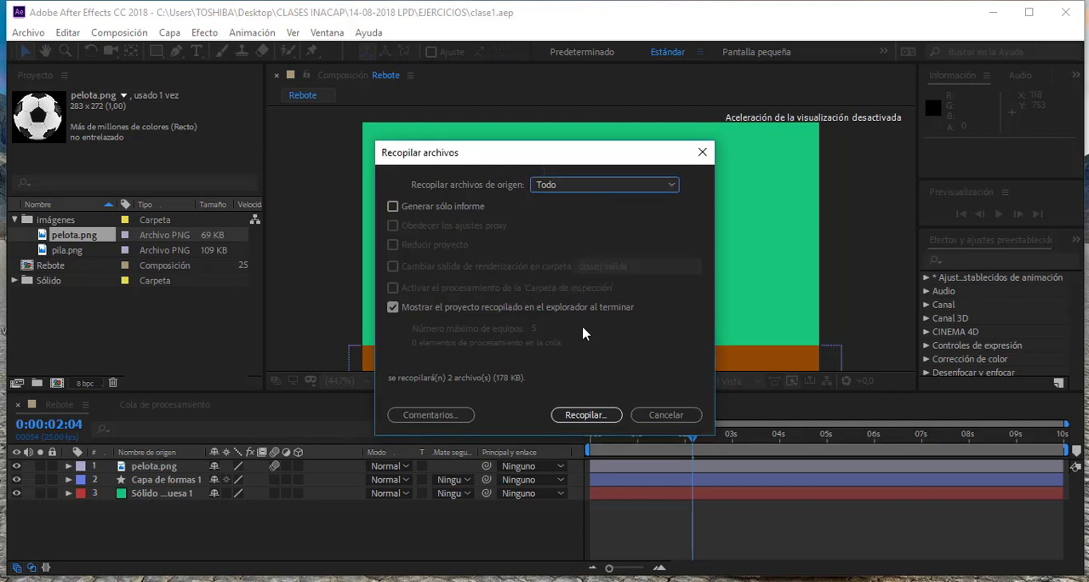
click(606, 416)
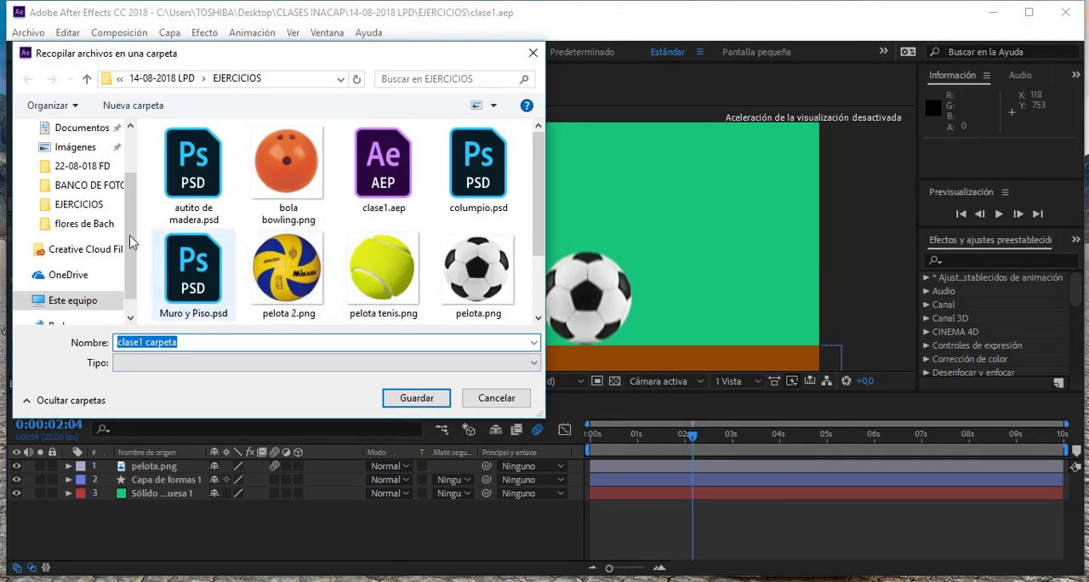
- Name the collection folder carpeta clase 1 and collect the files into EJERCICIOS
click(191, 342)
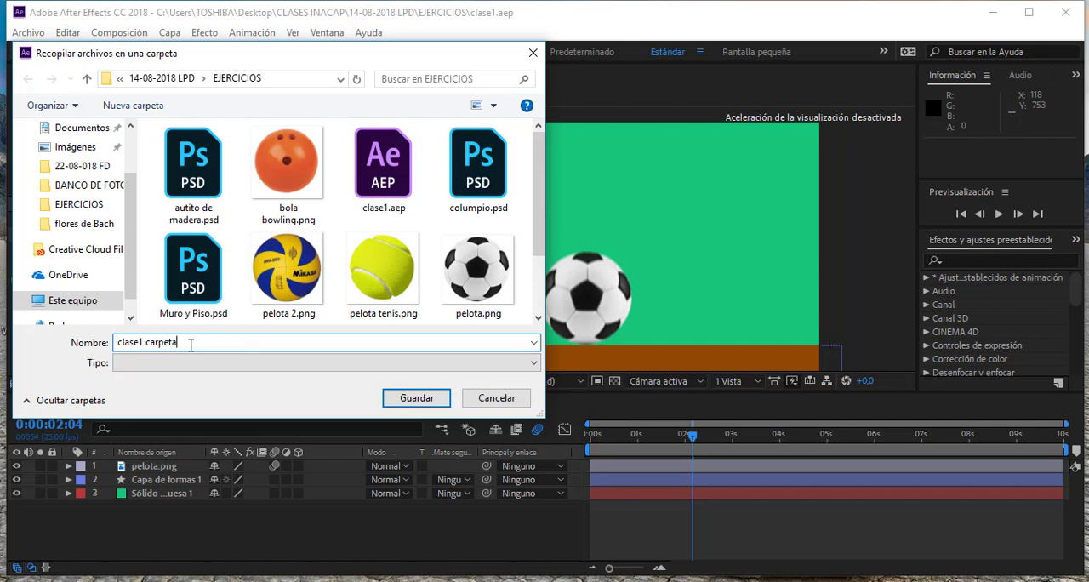
drag(177, 344, 117, 342)
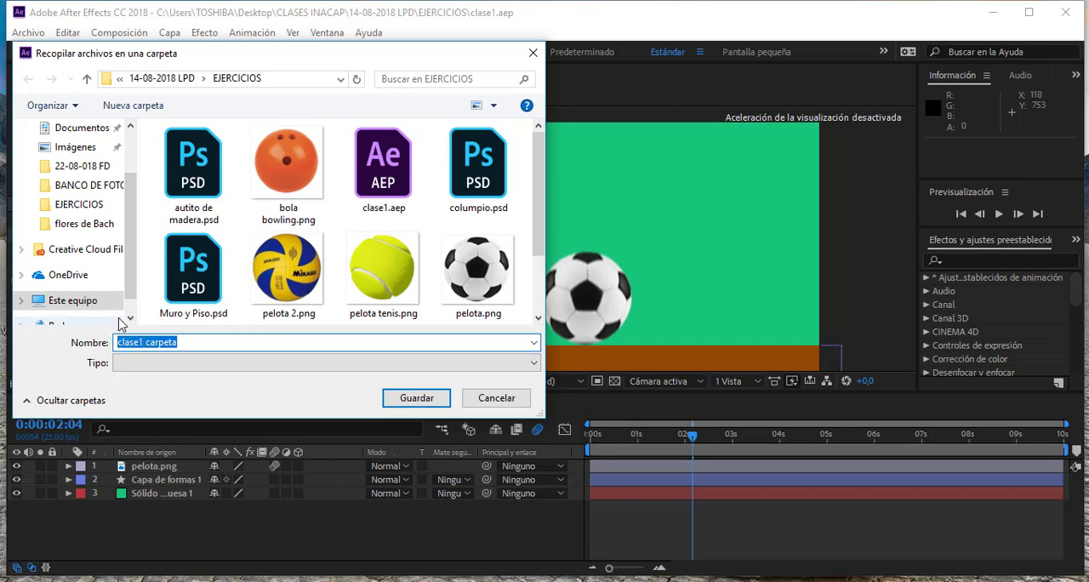
text(ca)
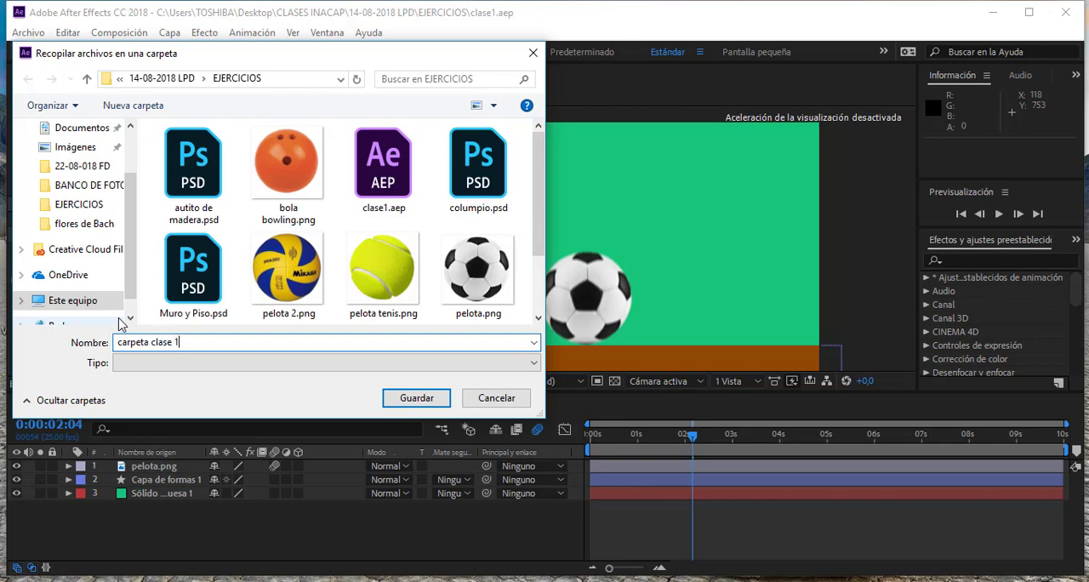
click(402, 406)
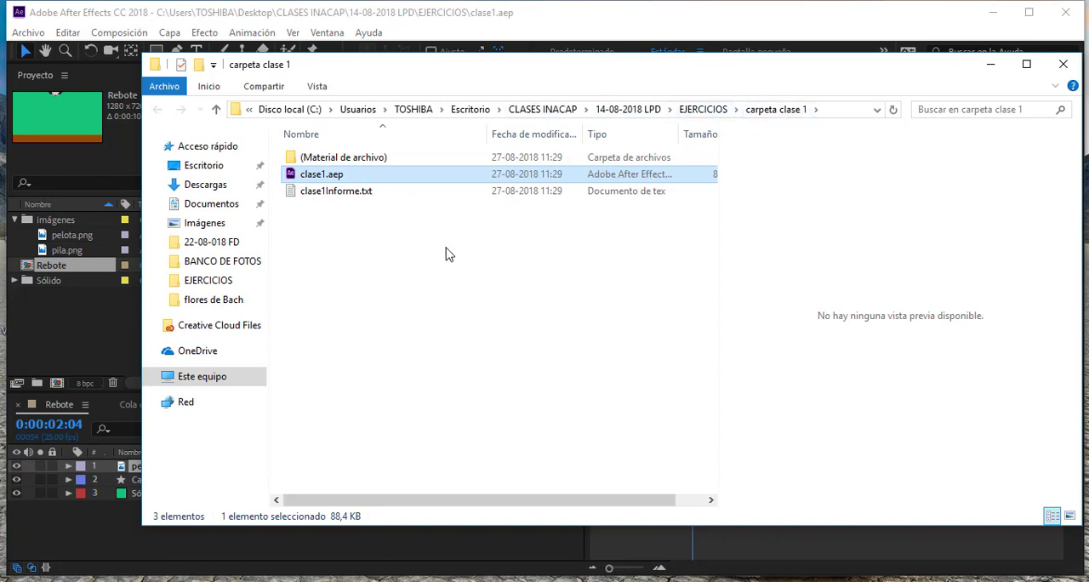
- Examine clase1Informe.txt and the imágenes folder inside (Material de archivo) of carpeta clase 1, and return to the EJERCICIOS folder
click(372, 202)
click(343, 177)
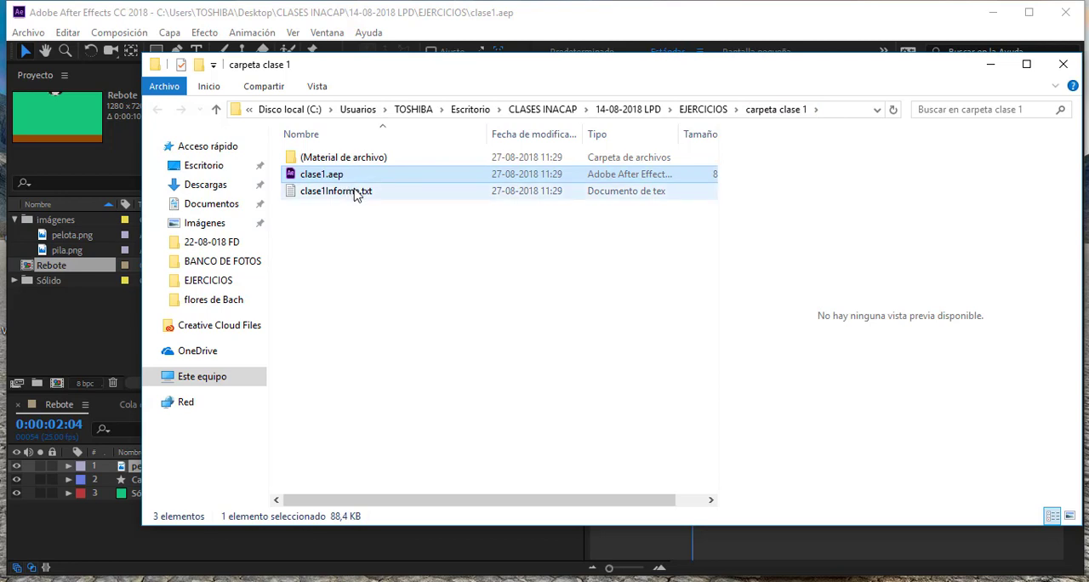
click(357, 192)
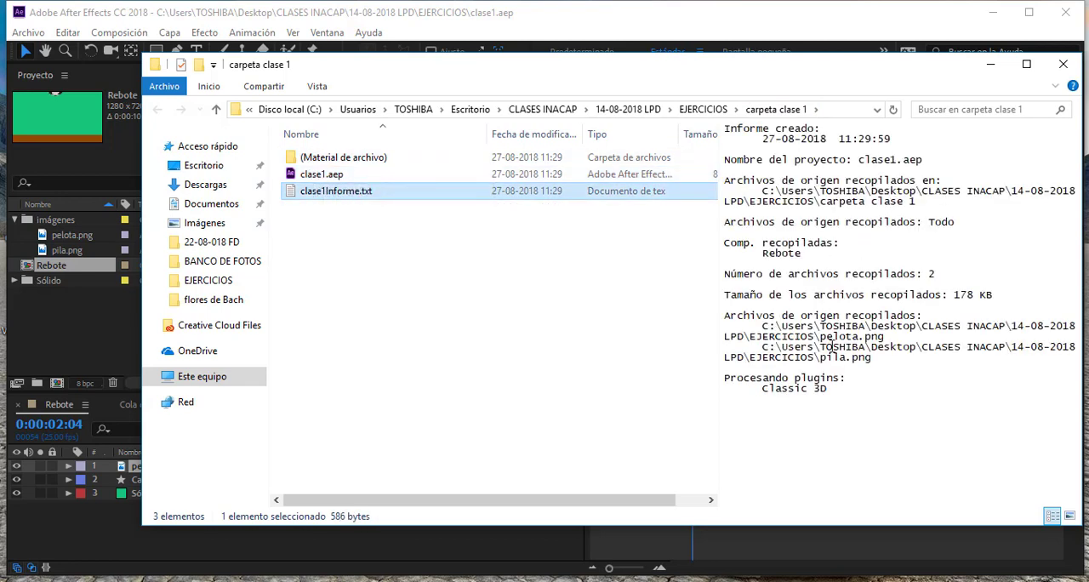
click(323, 159)
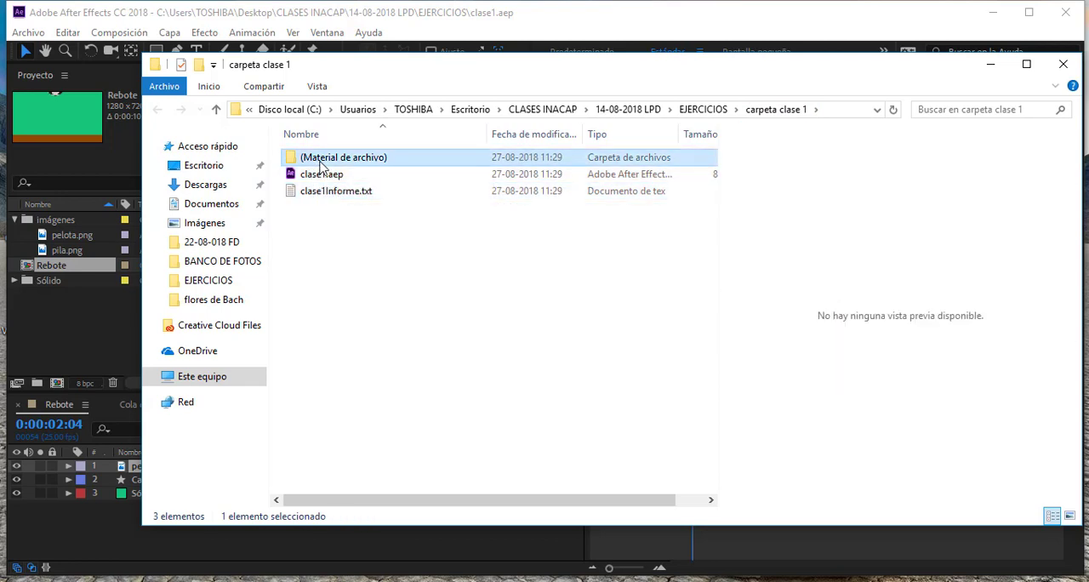
double_click(358, 159)
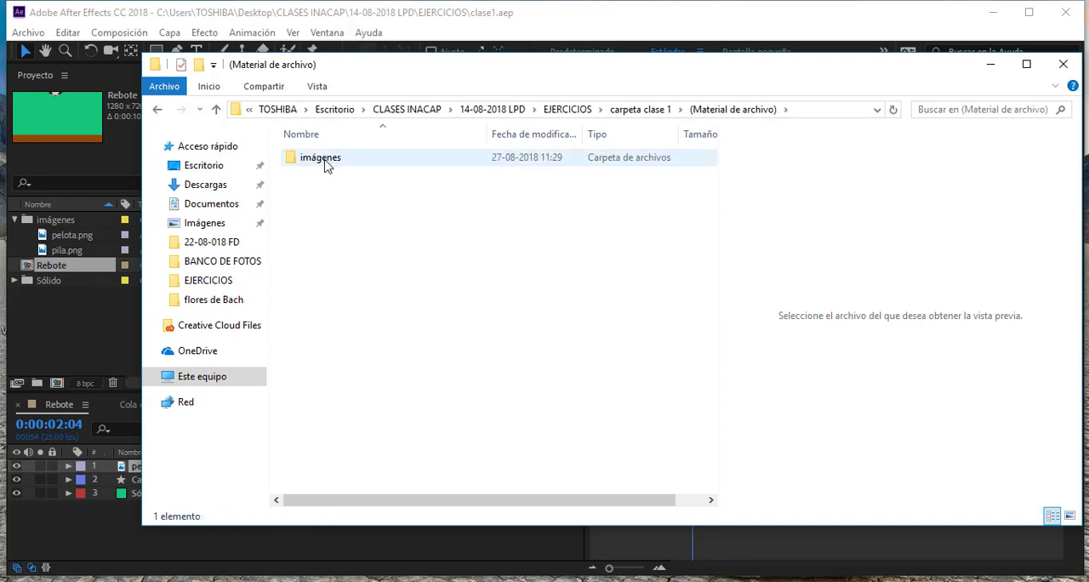
double_click(326, 164)
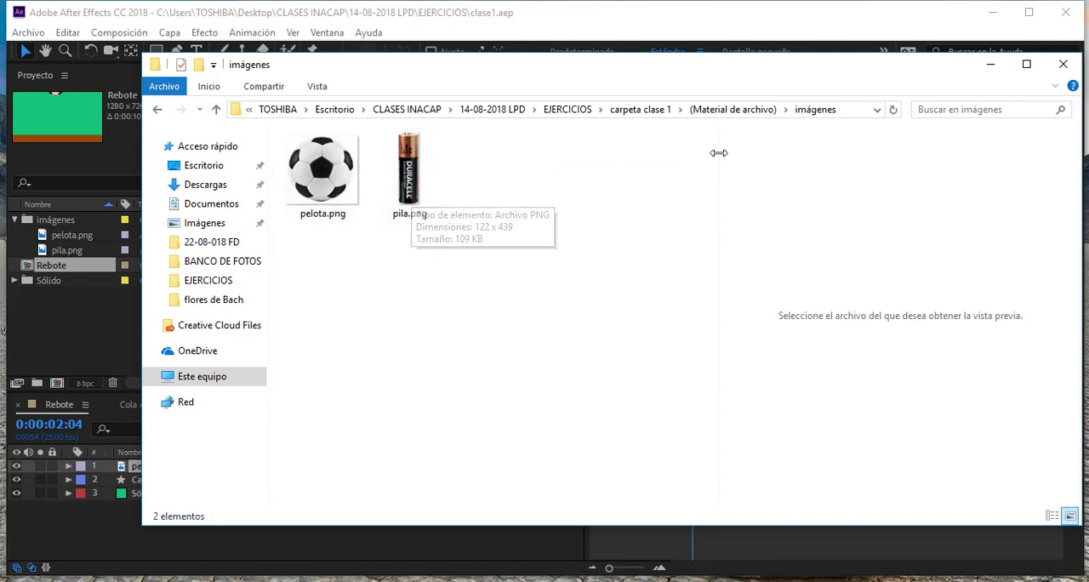
click(630, 111)
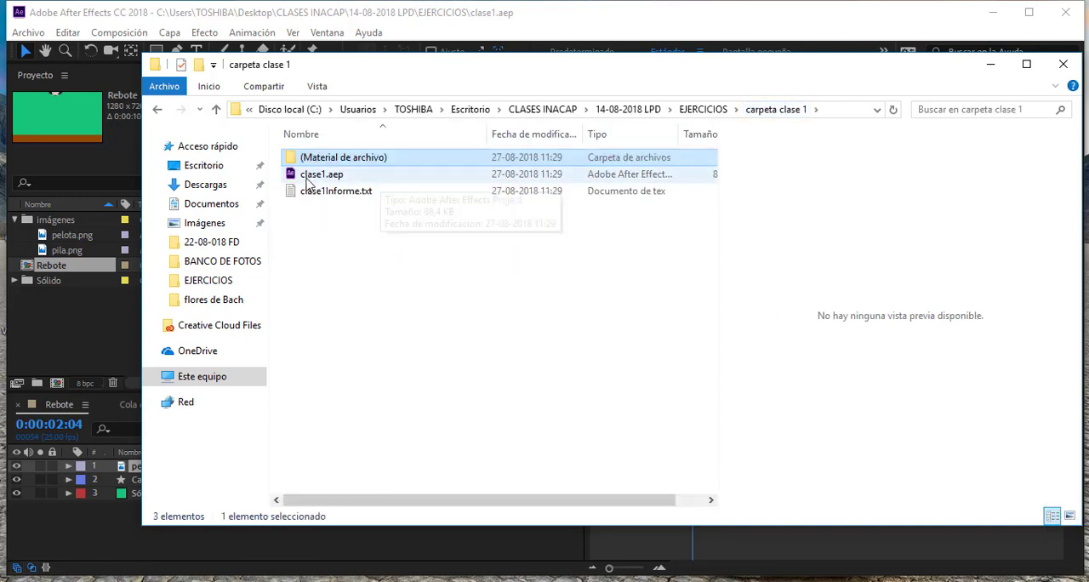
click(703, 111)
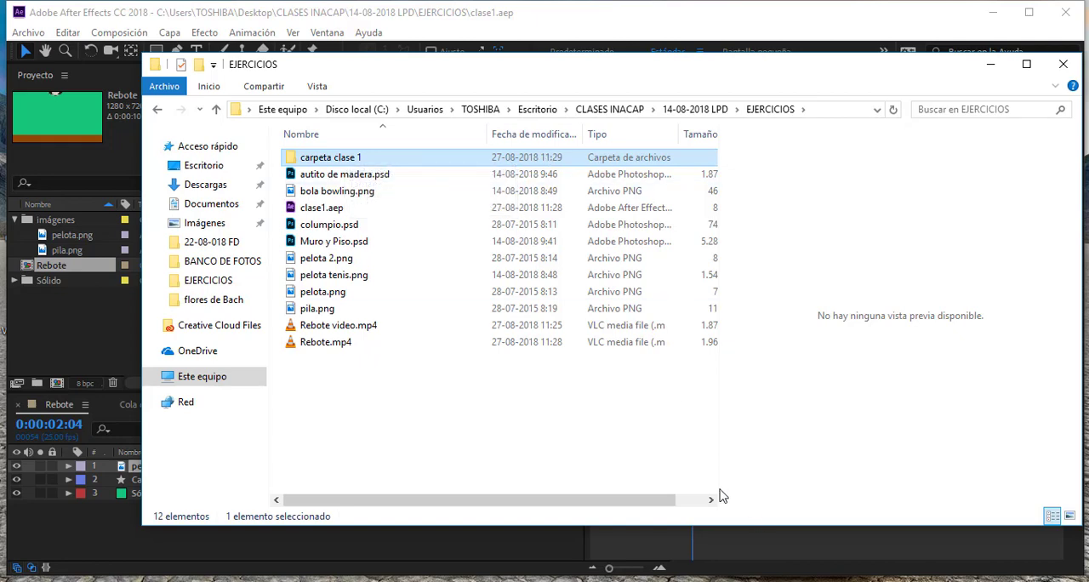
- Minimize the folder window and move the Rebote composition's current time to 0:00:02:14 in After Effects
click(997, 73)
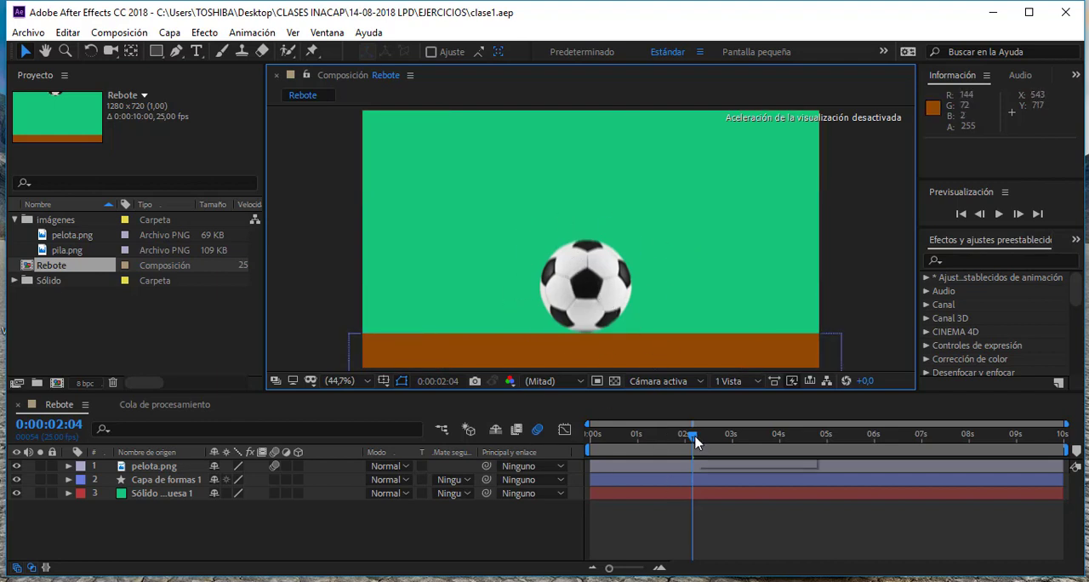
drag(694, 440, 716, 439)
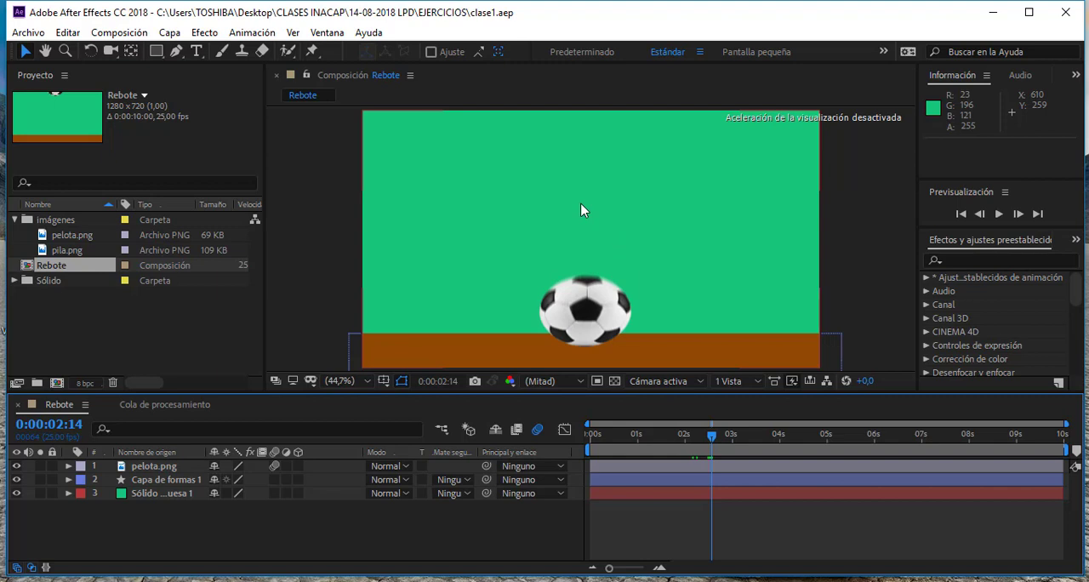
click(578, 580)
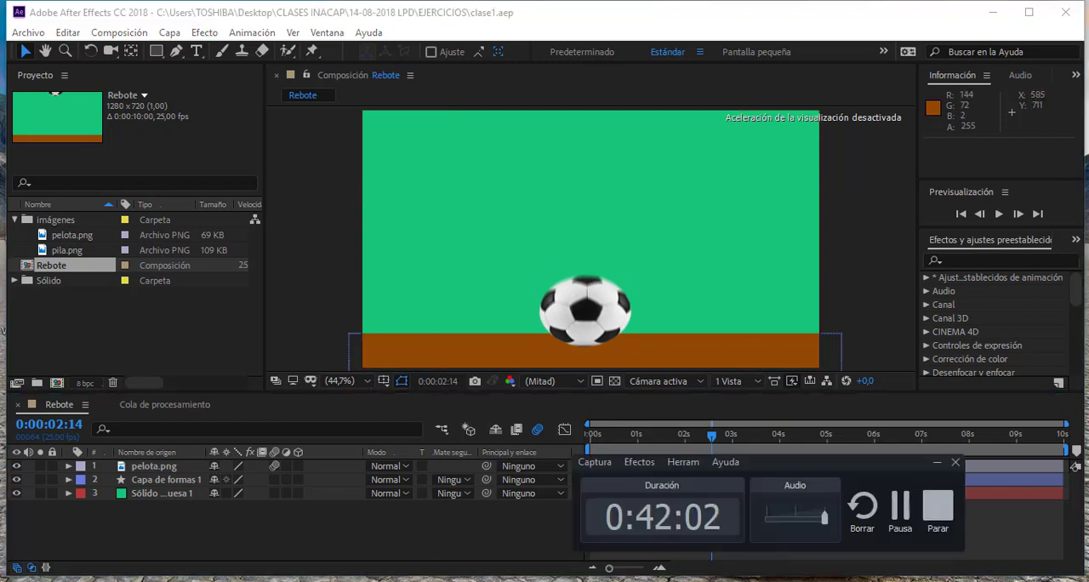